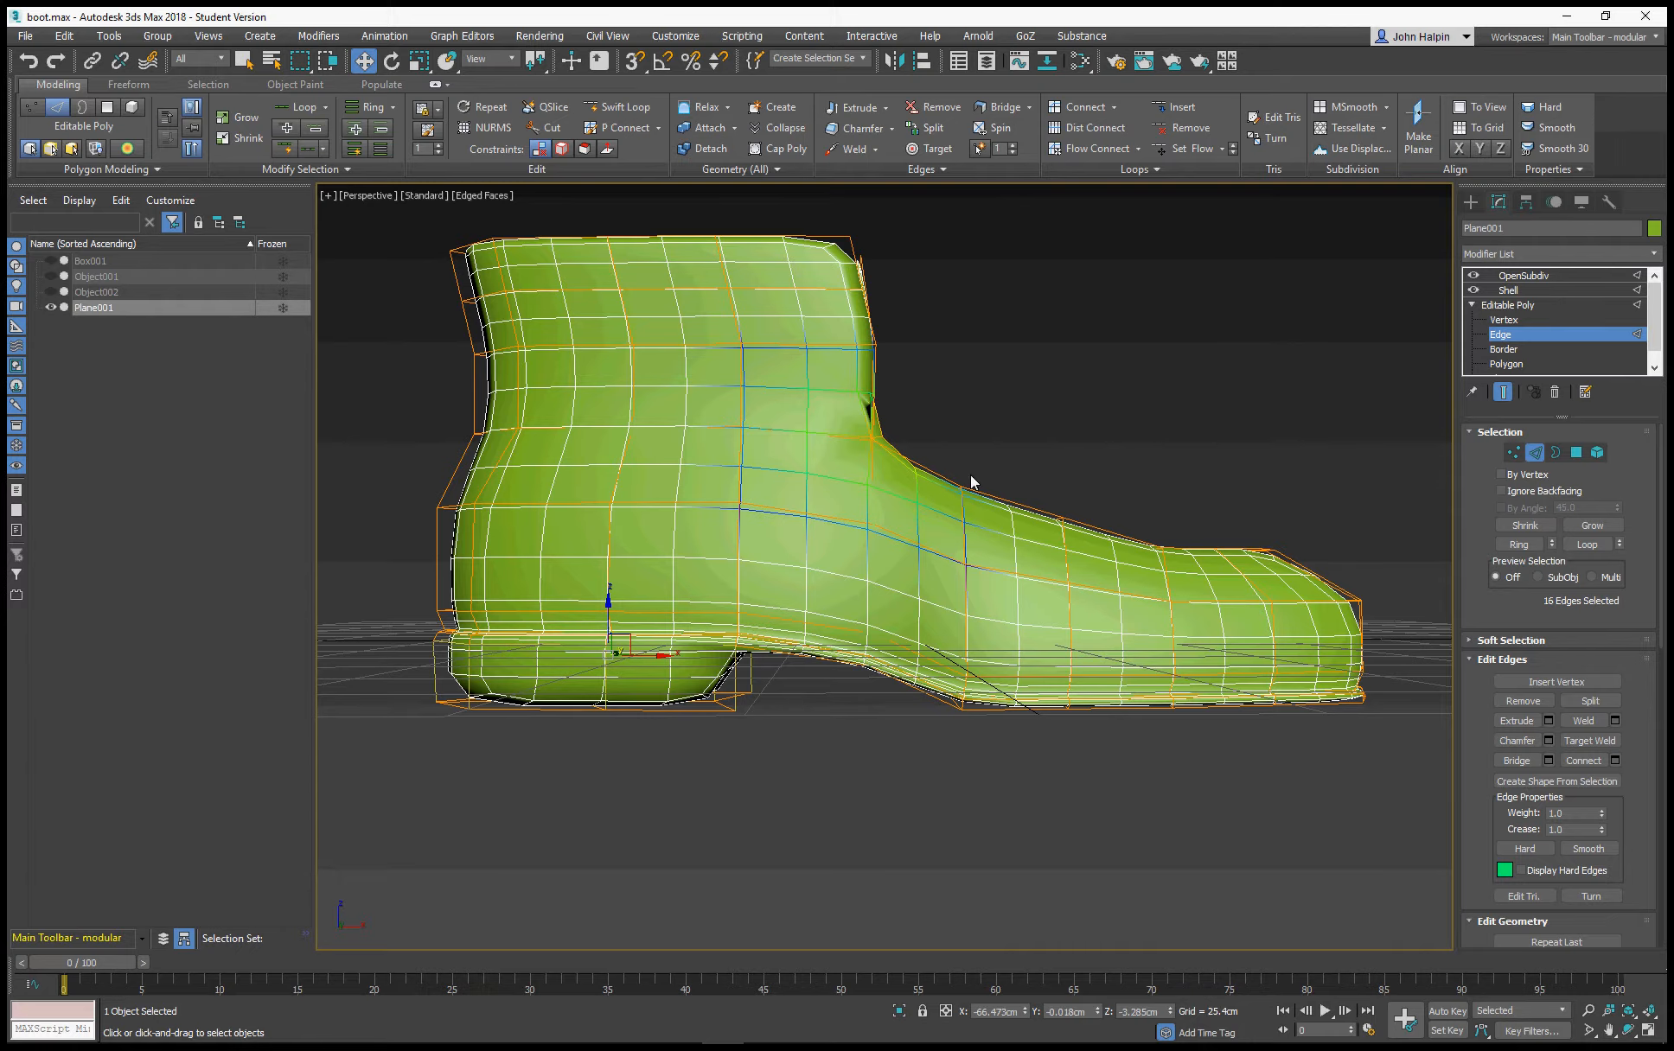
Insert a horizontal edge loop around the boot's heel block with Swift Loop and check it in the smoothed result
key("ctrl+e")
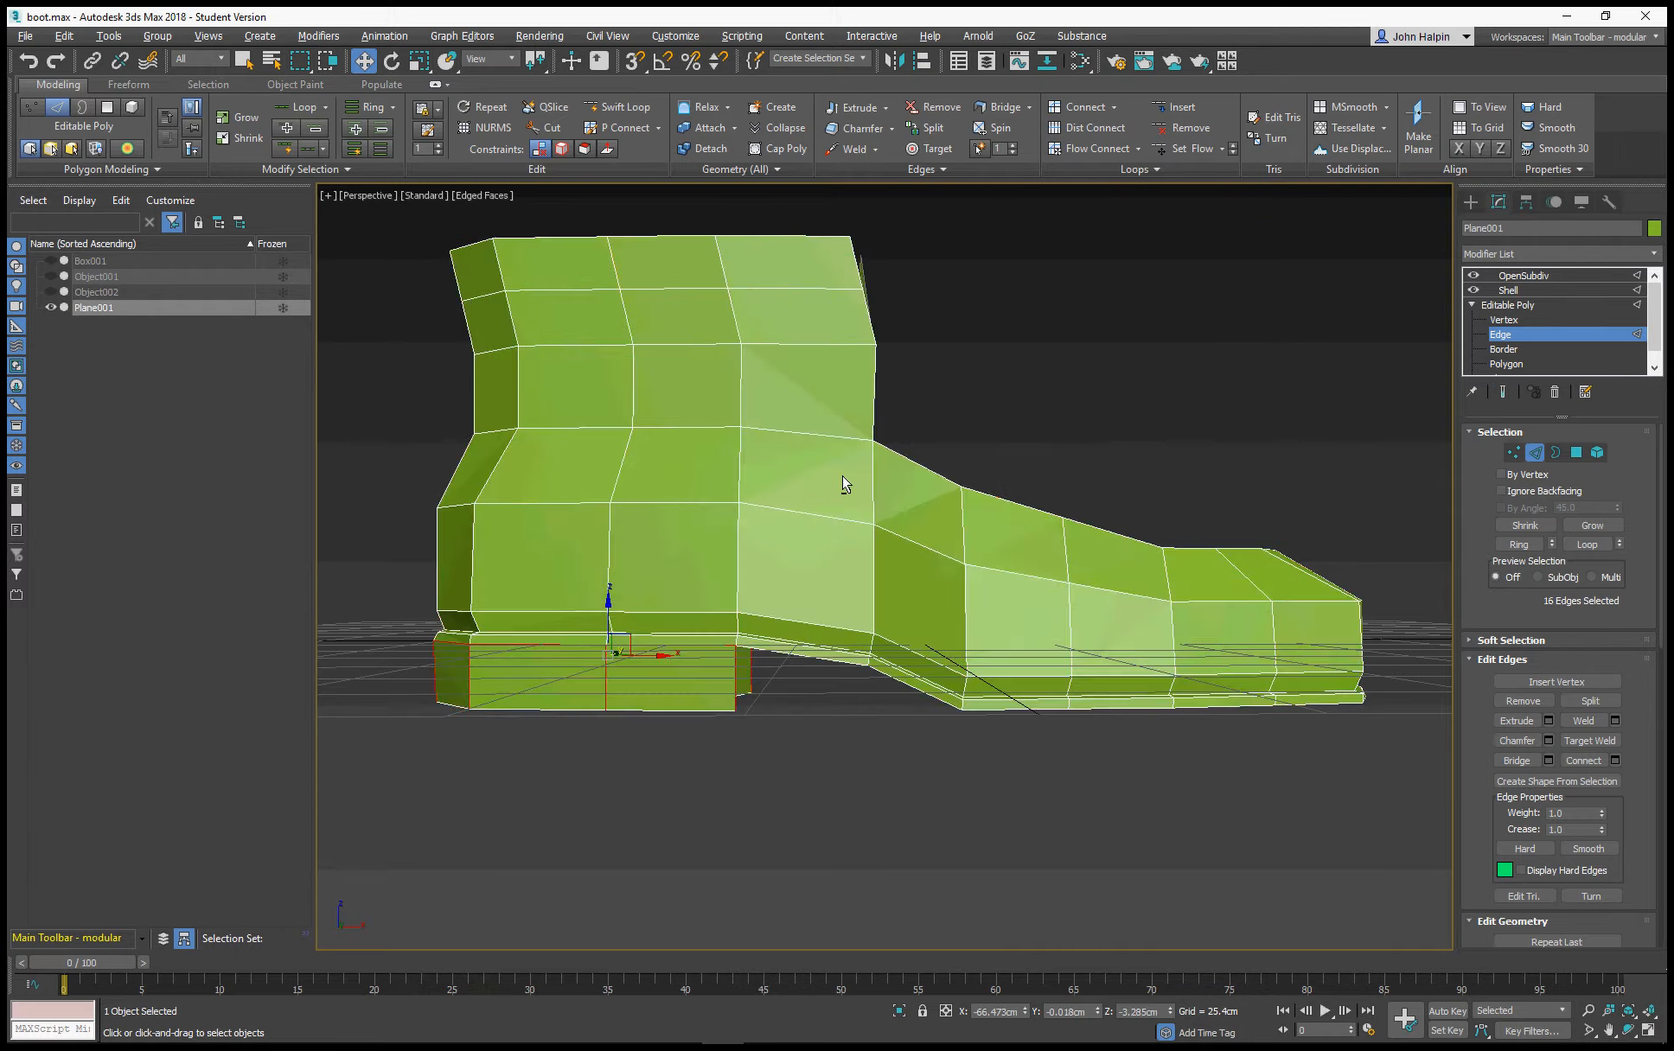
middle_click_drag(676, 661, 551, 681, "alt")
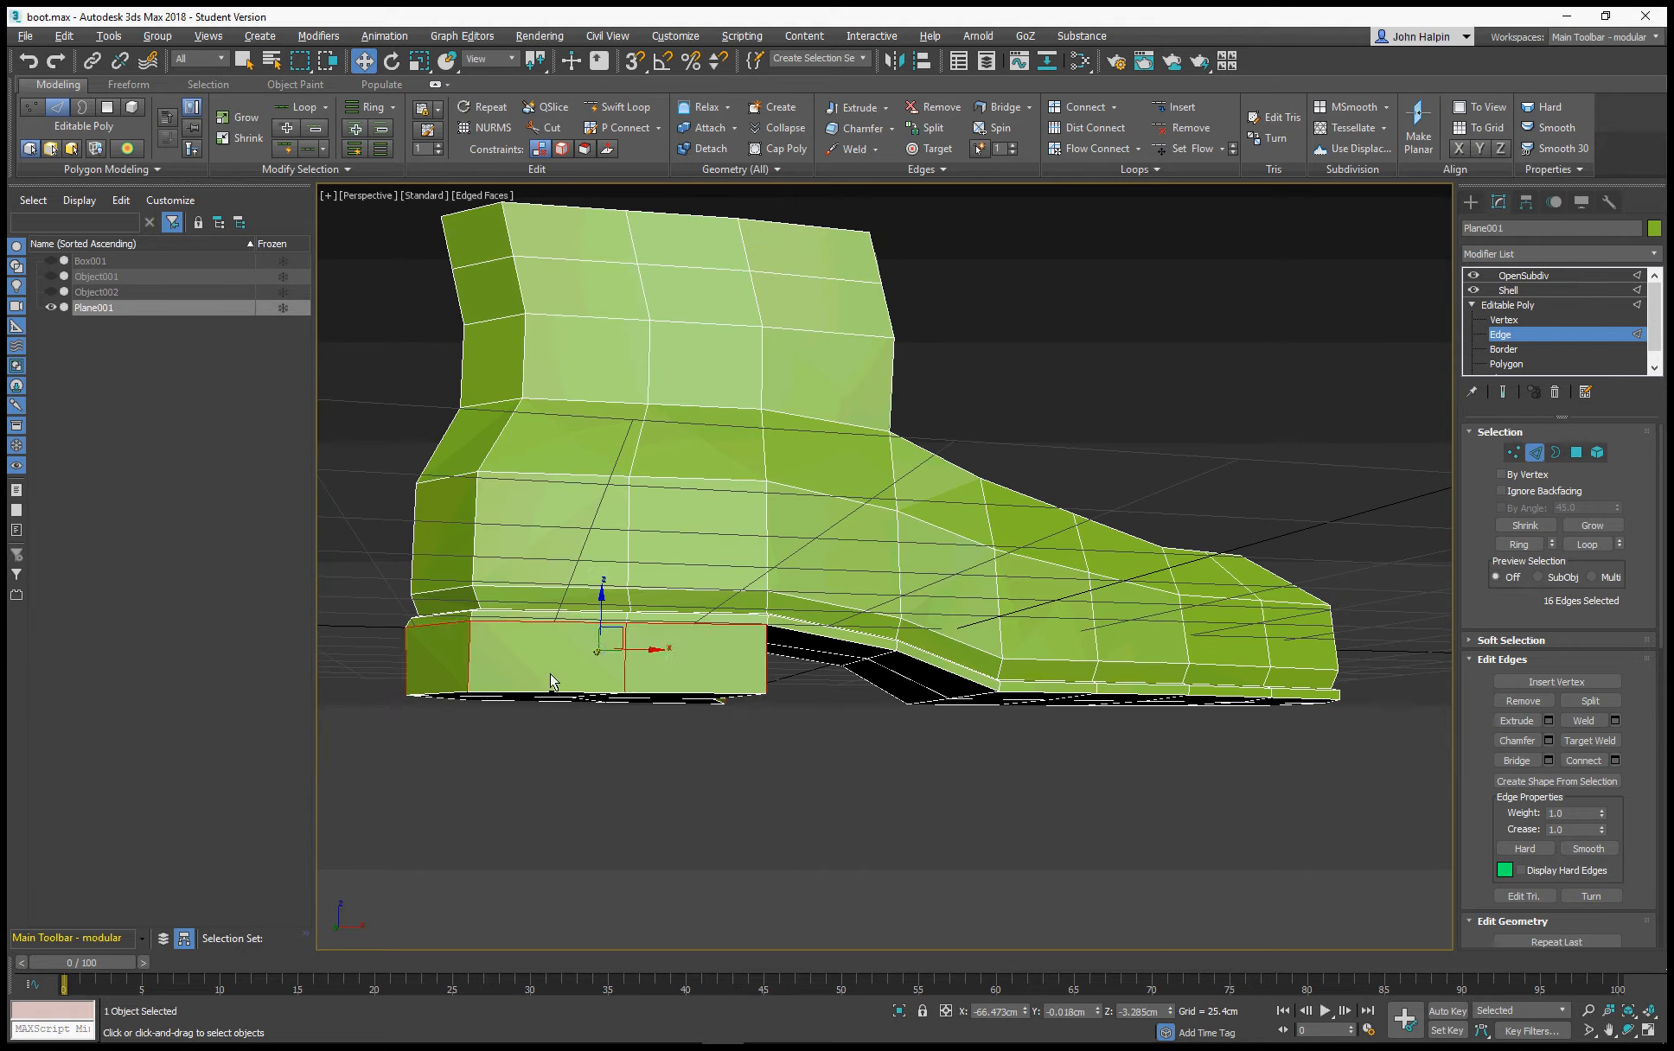
left_click(655, 742)
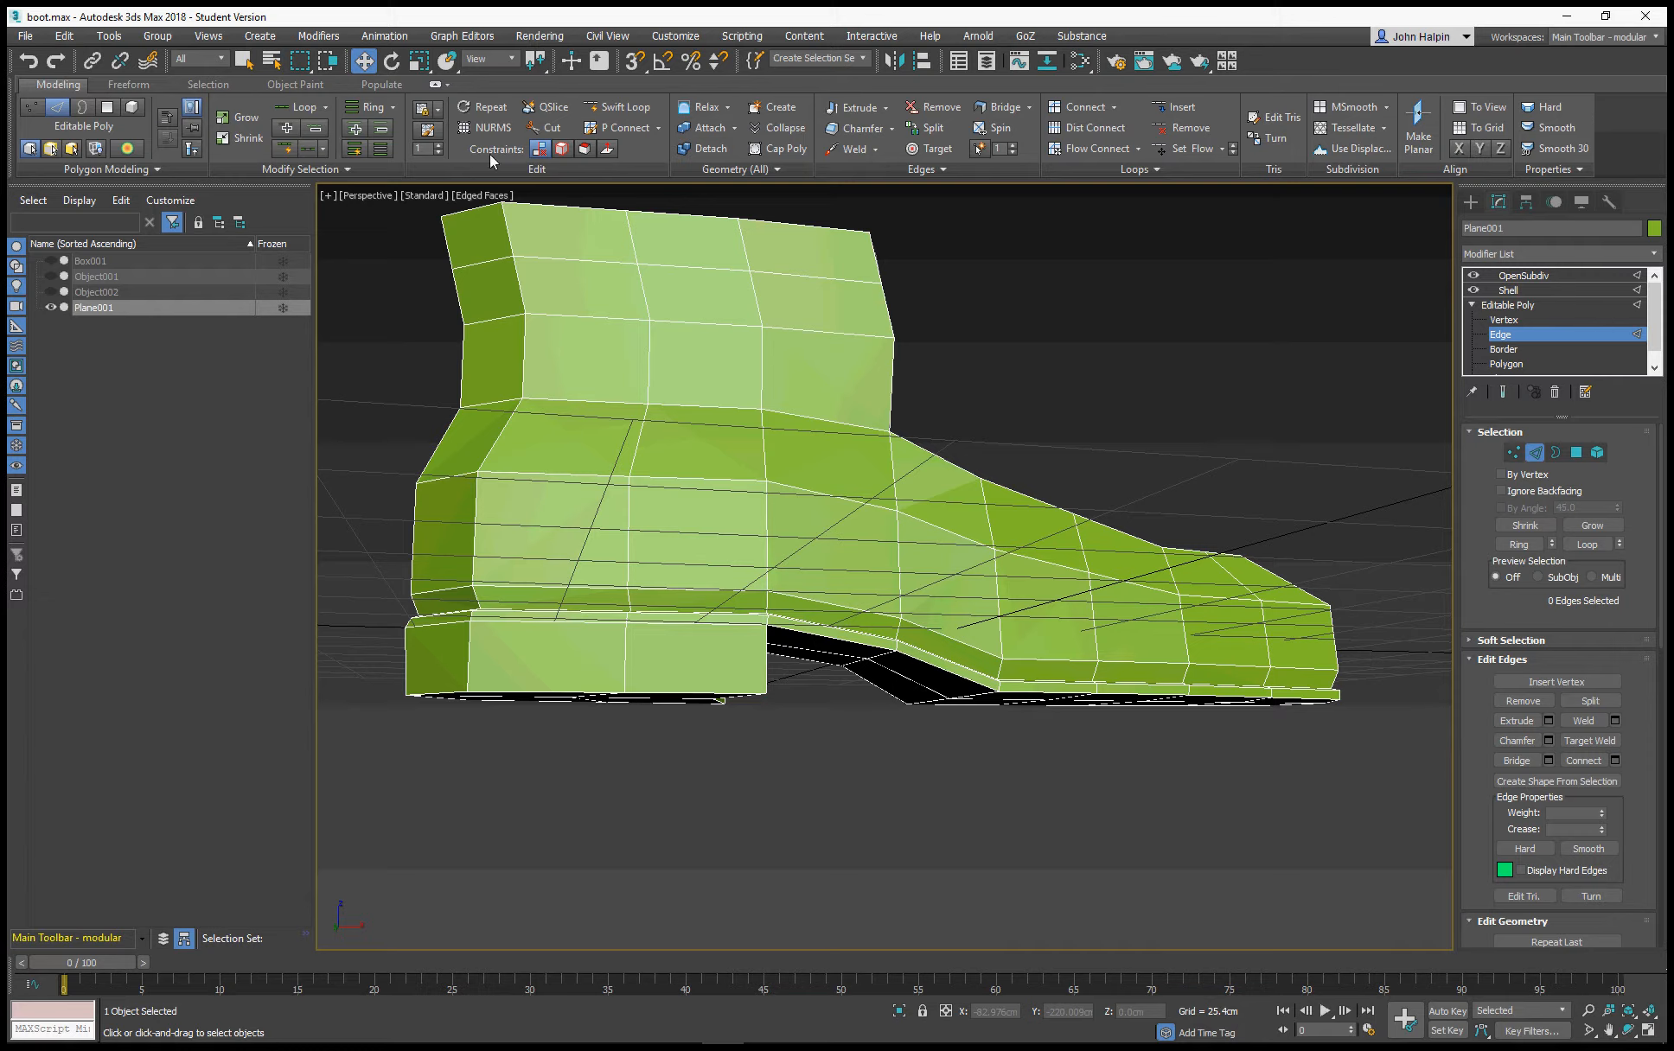
left_click(631, 109)
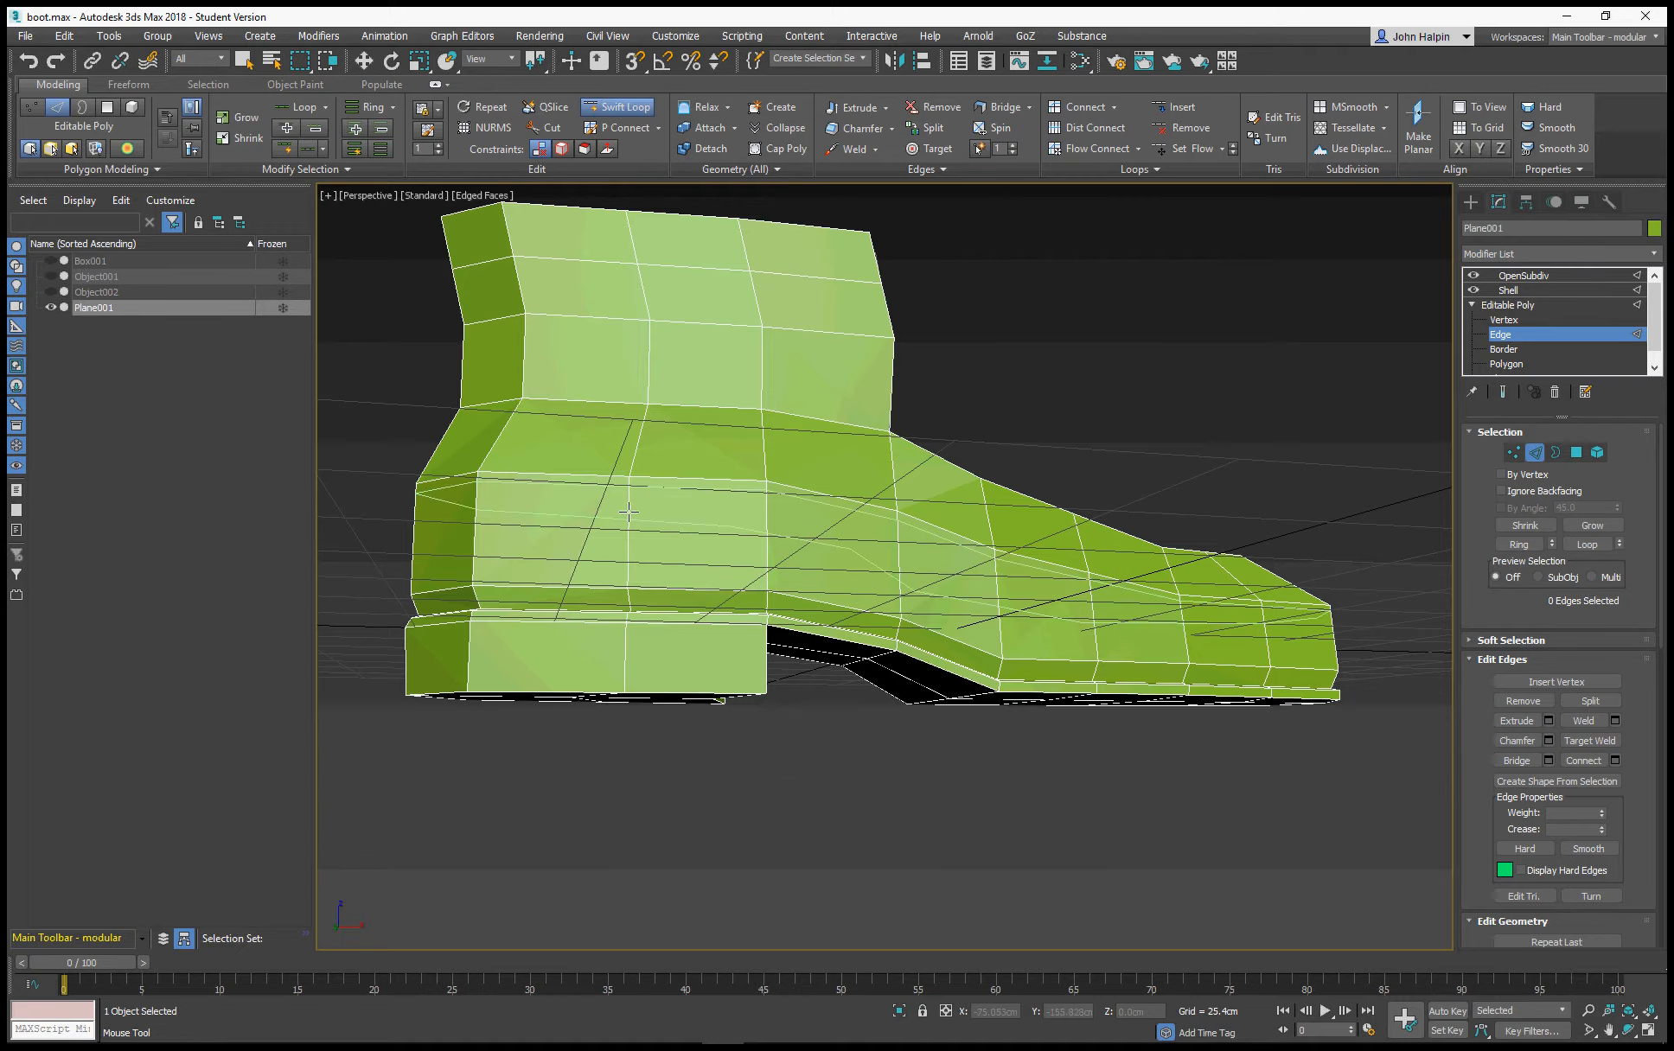
middle_click_drag(778, 759, 757, 791, "alt")
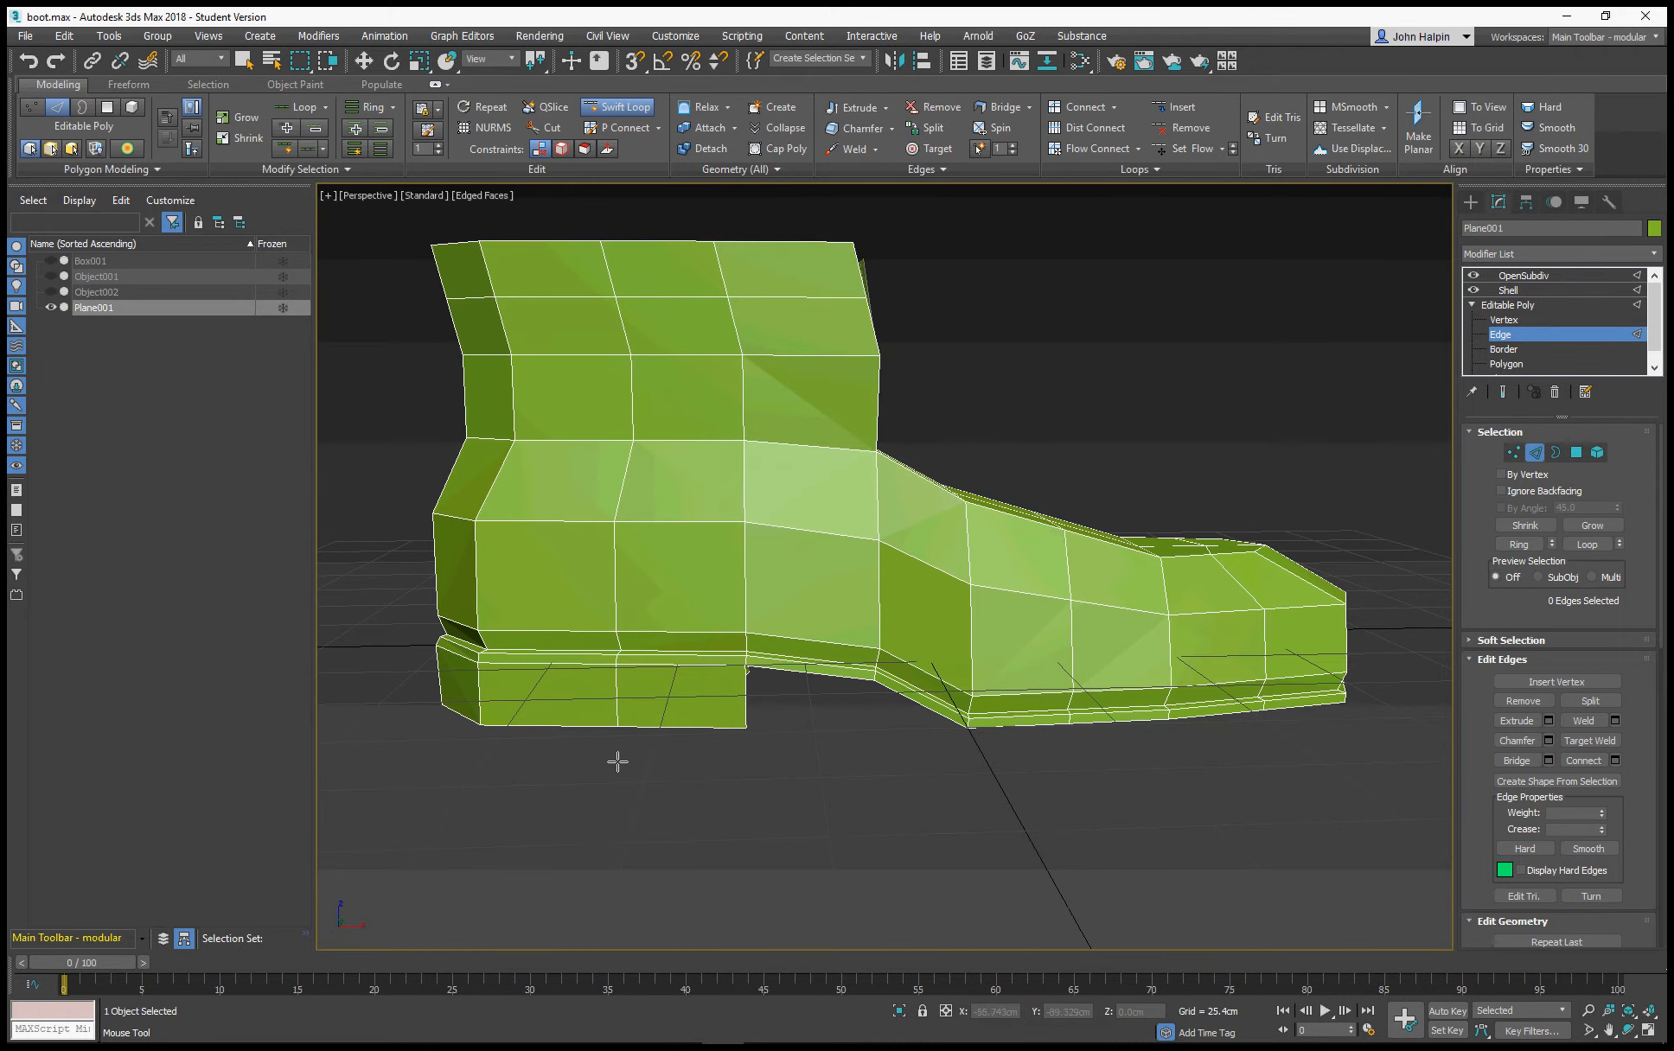
middle_click_drag(616, 761, 630, 751, "alt")
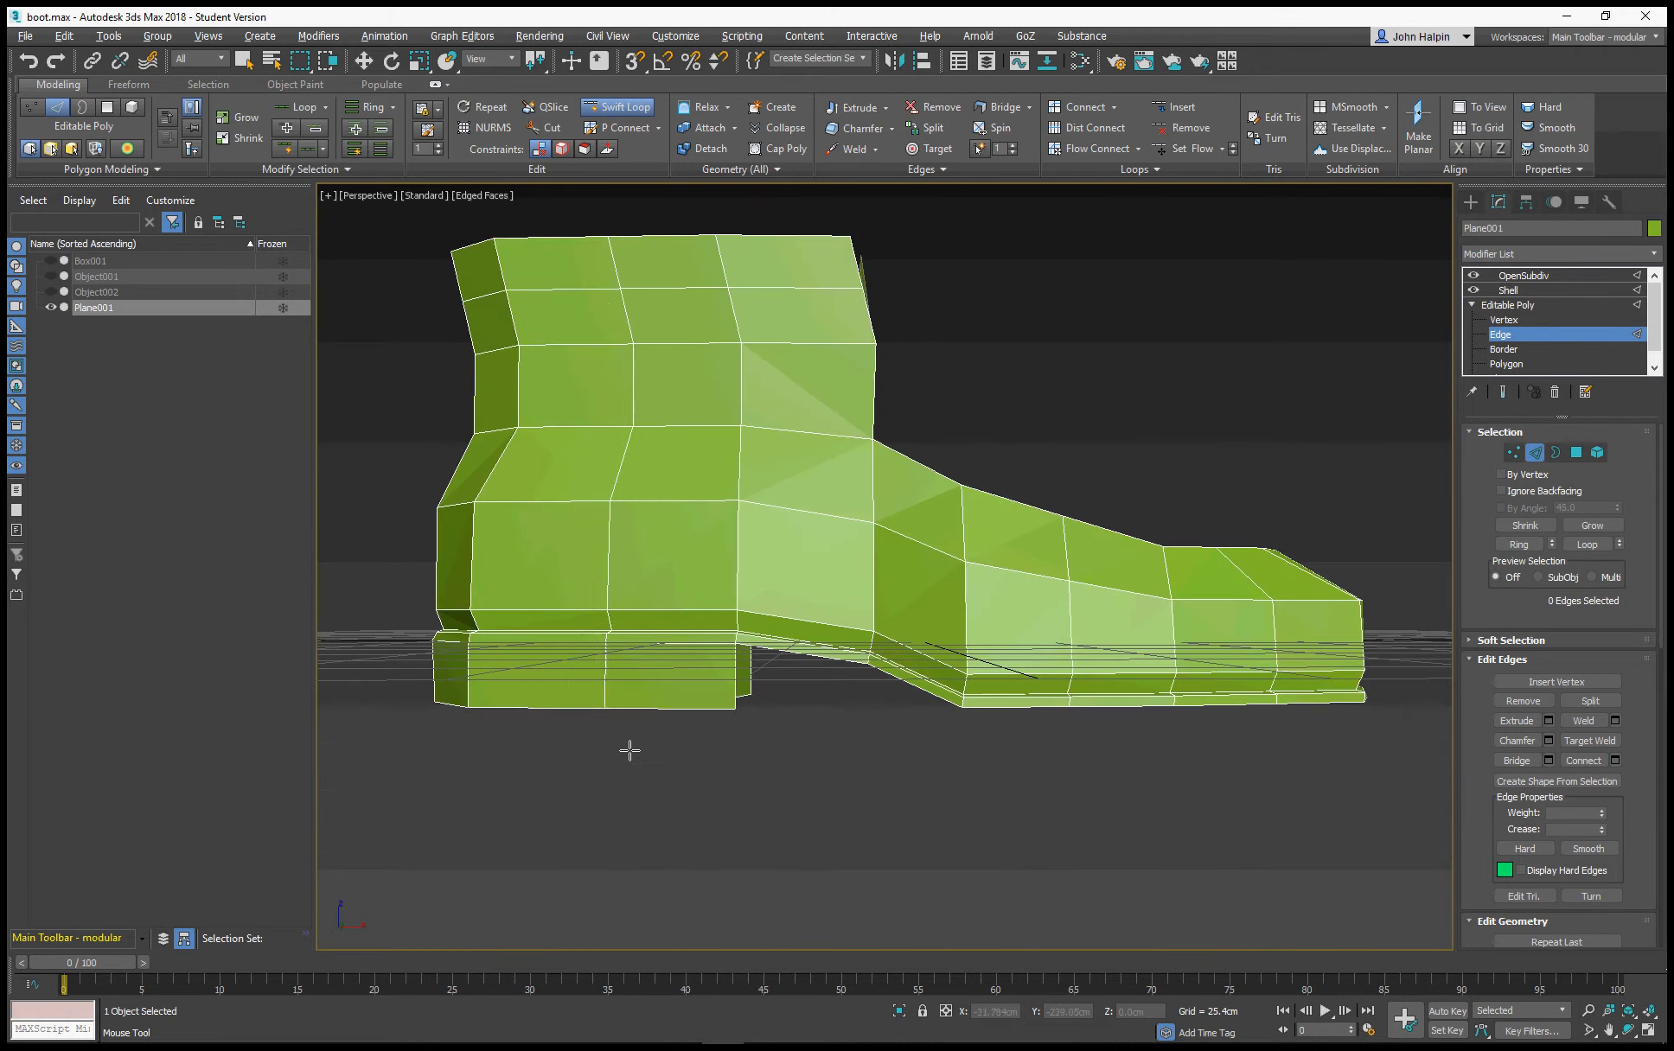
left_click(604, 687)
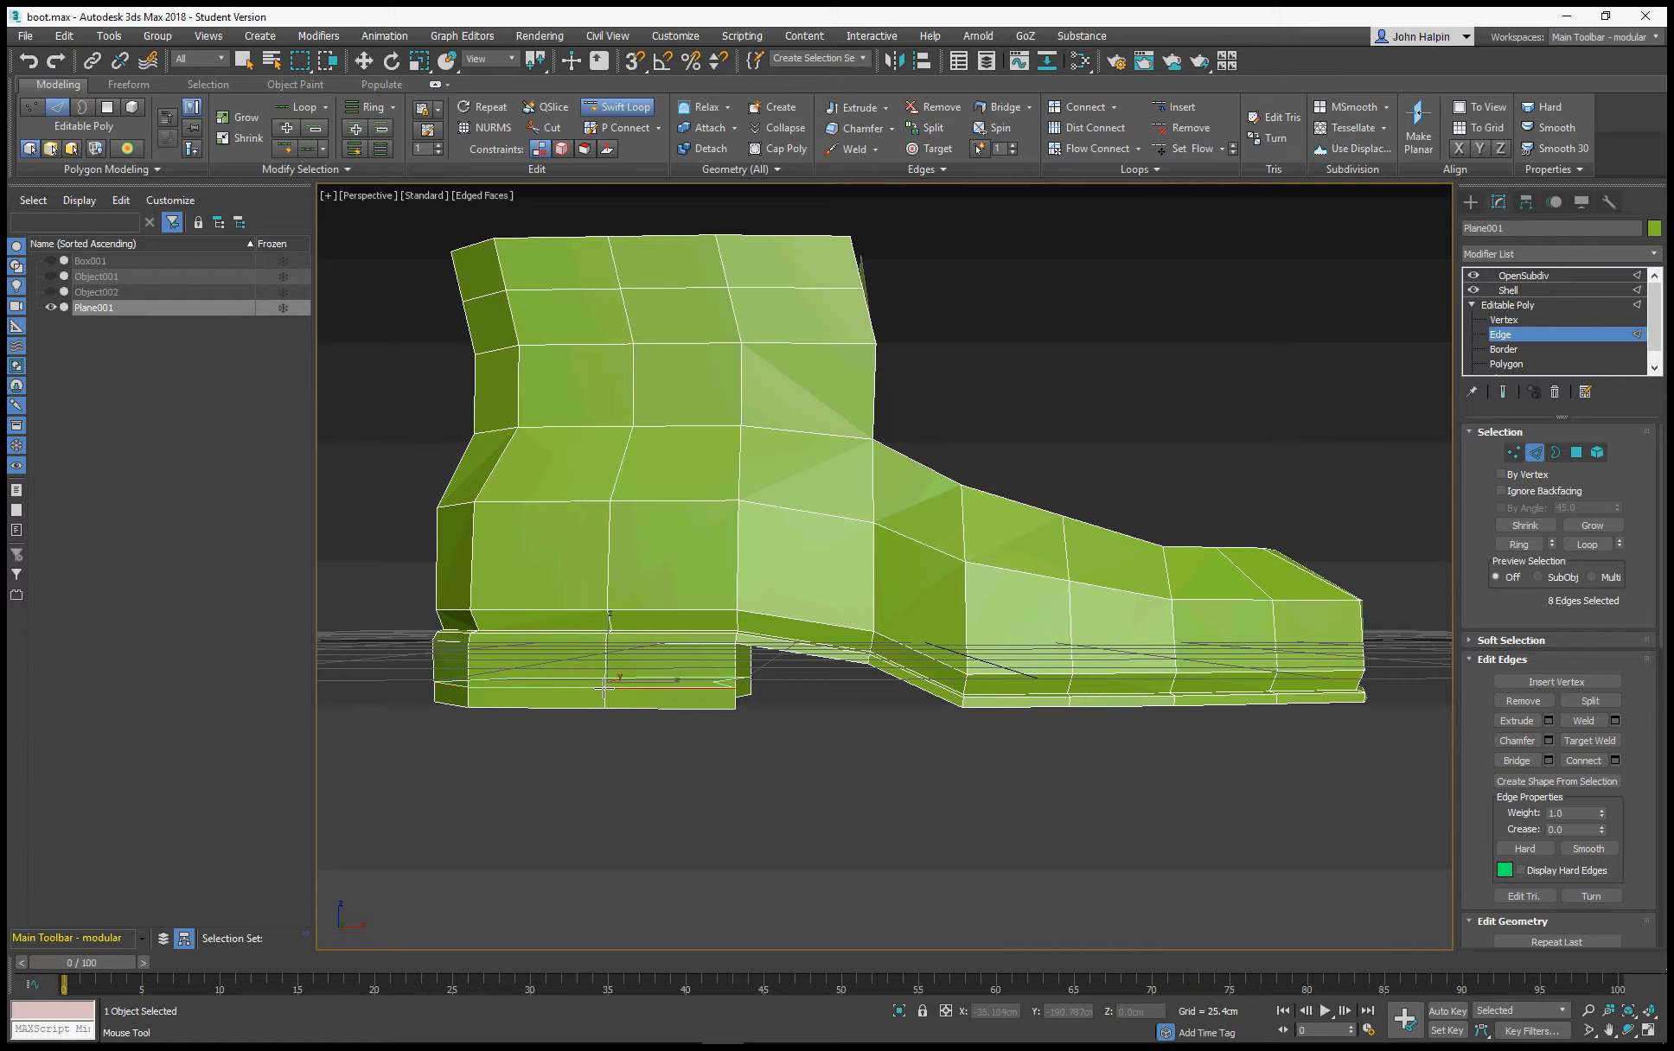
key("ctrl+e")
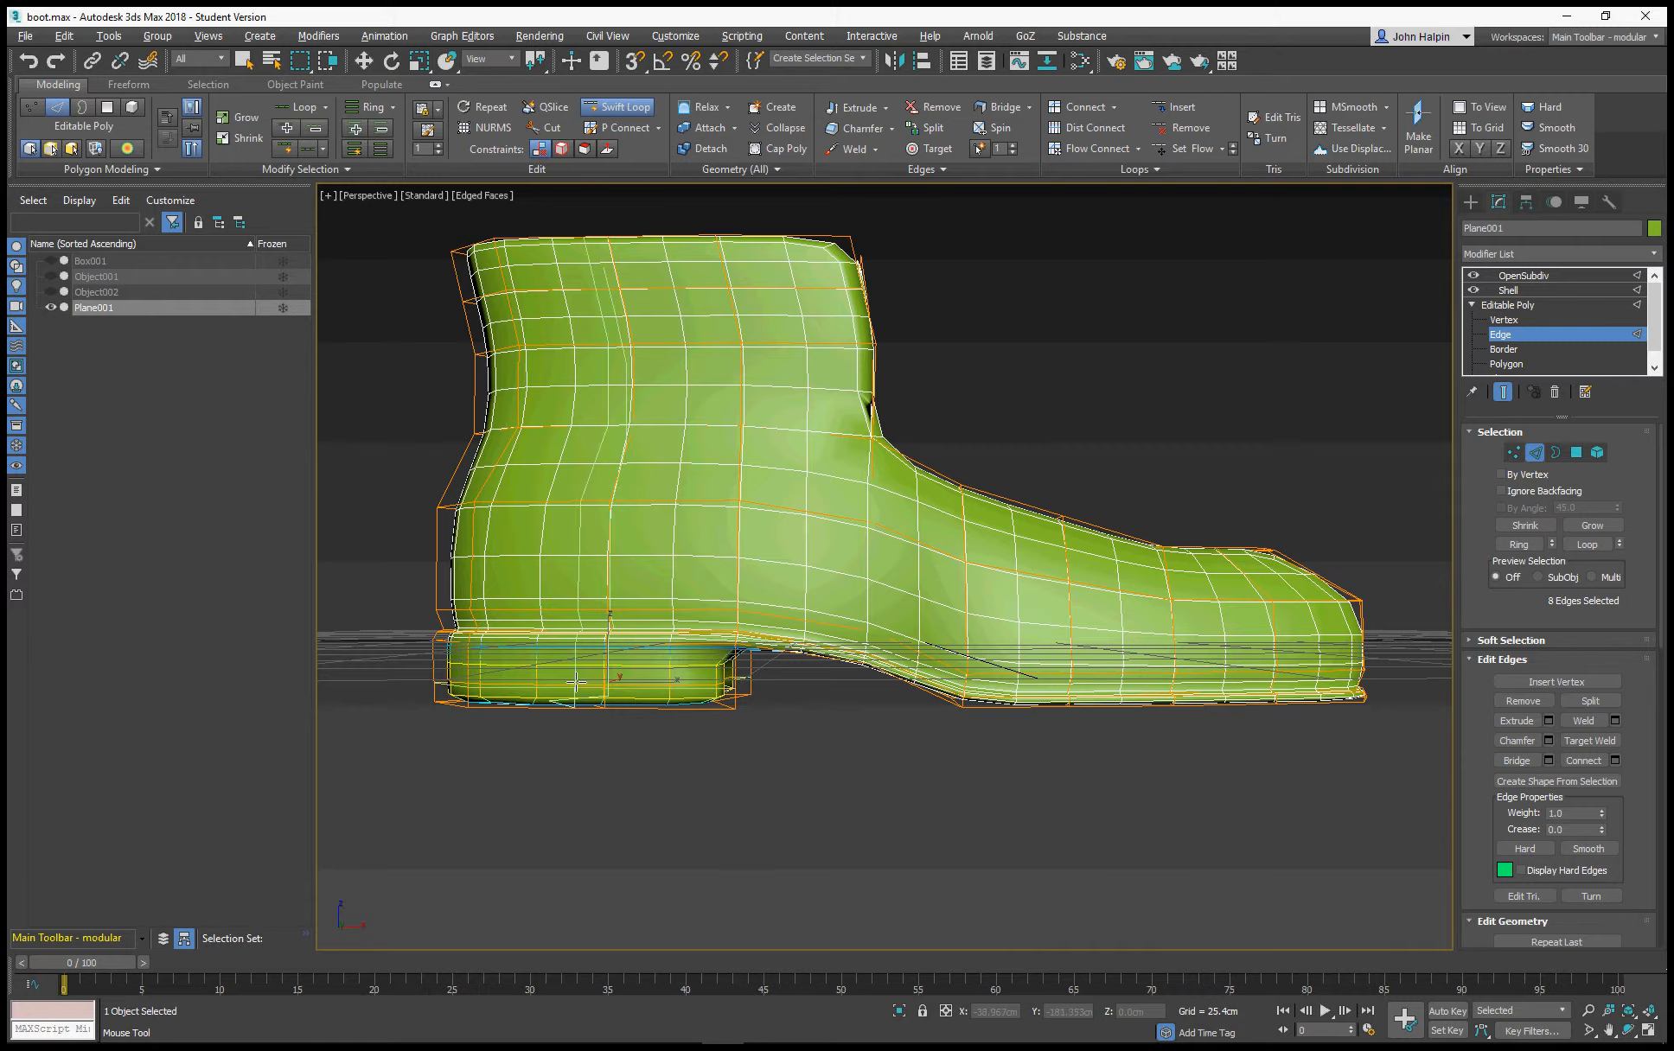
Lower the heel's new edge loop to about Z -12.28 cm, near the heel's base, checking it in the smoothed shading without wireframe
mouse_move(578, 678)
middle_mouse_down("alt")
mouse_move(501, 657)
mouse_move(509, 609)
mouse_move(559, 676)
mouse_move(548, 695)
middle_mouse_up("alt")
key("w")
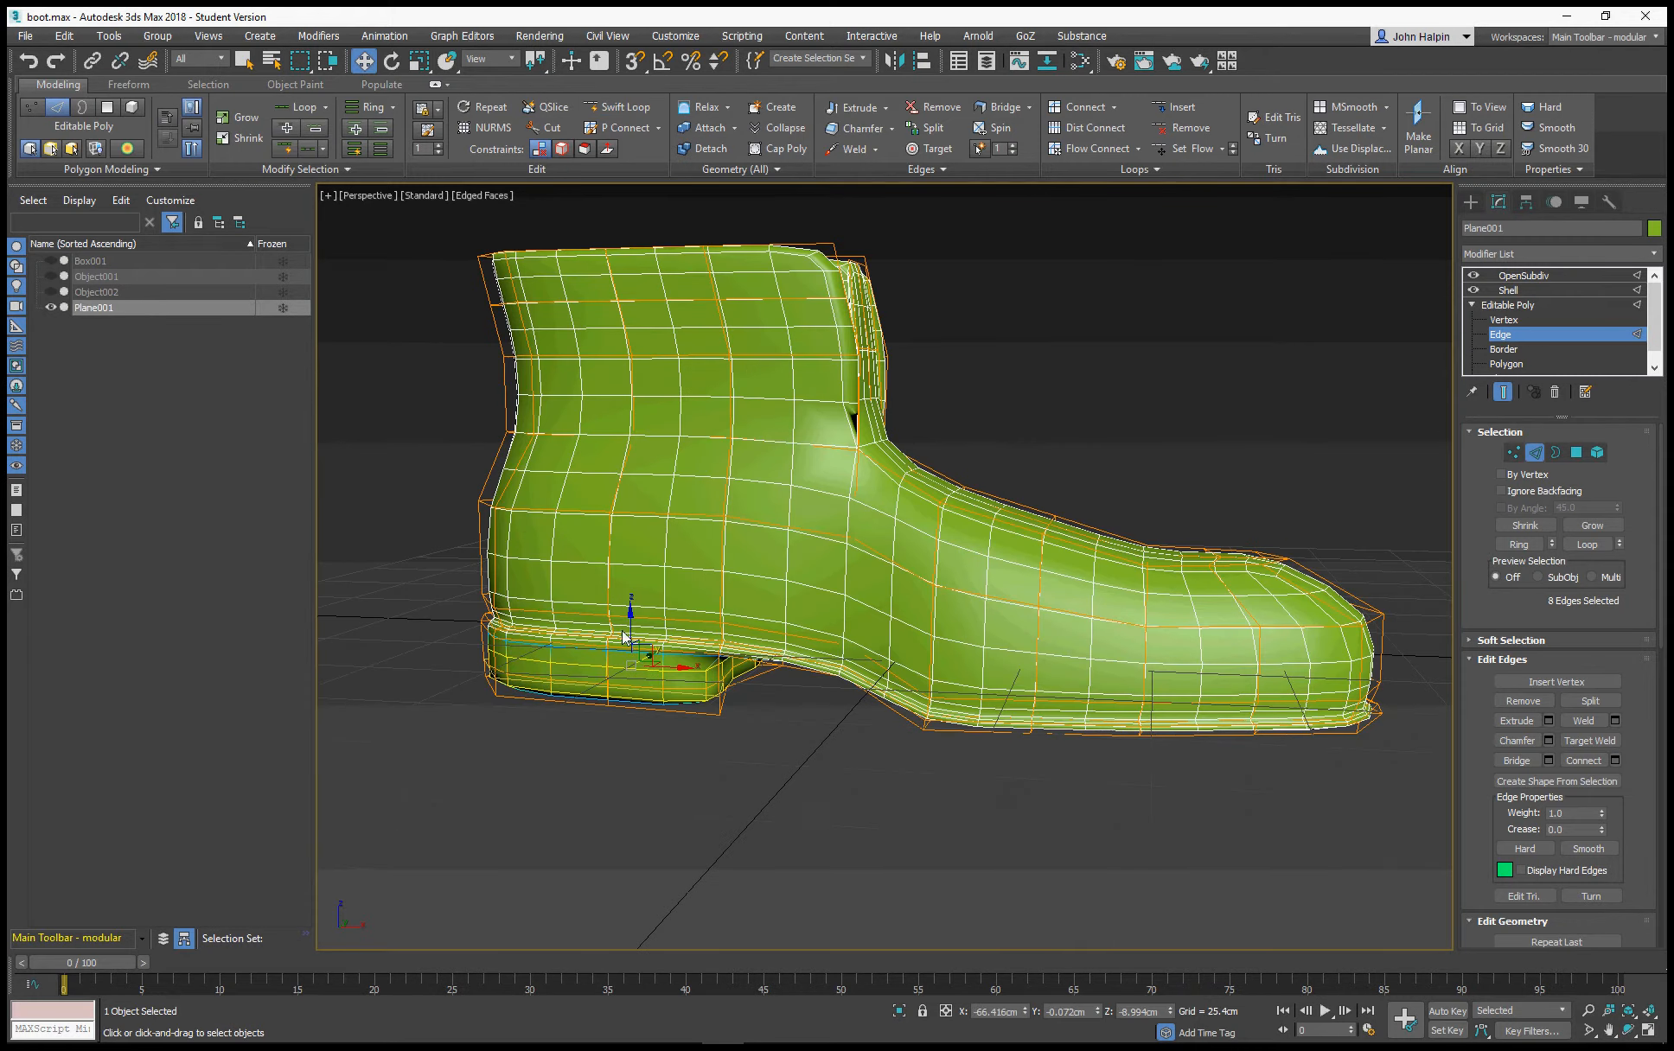
middle_click_drag(636, 644, 657, 631, "alt")
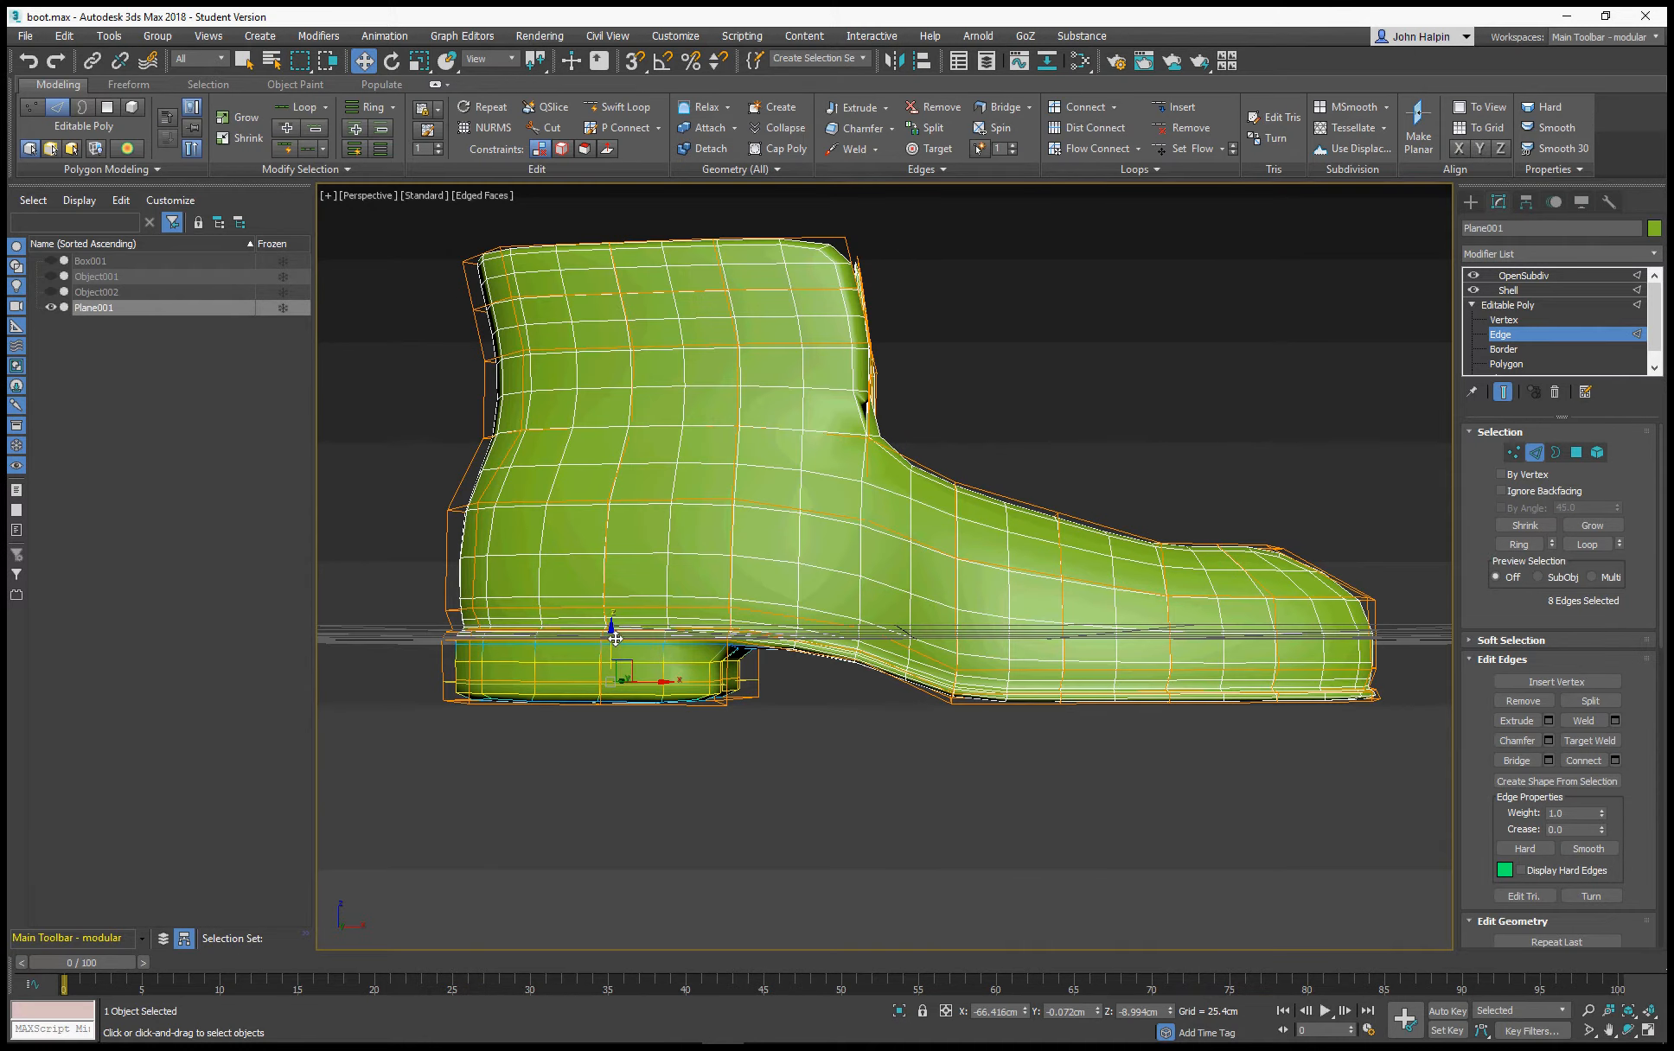
key("F4")
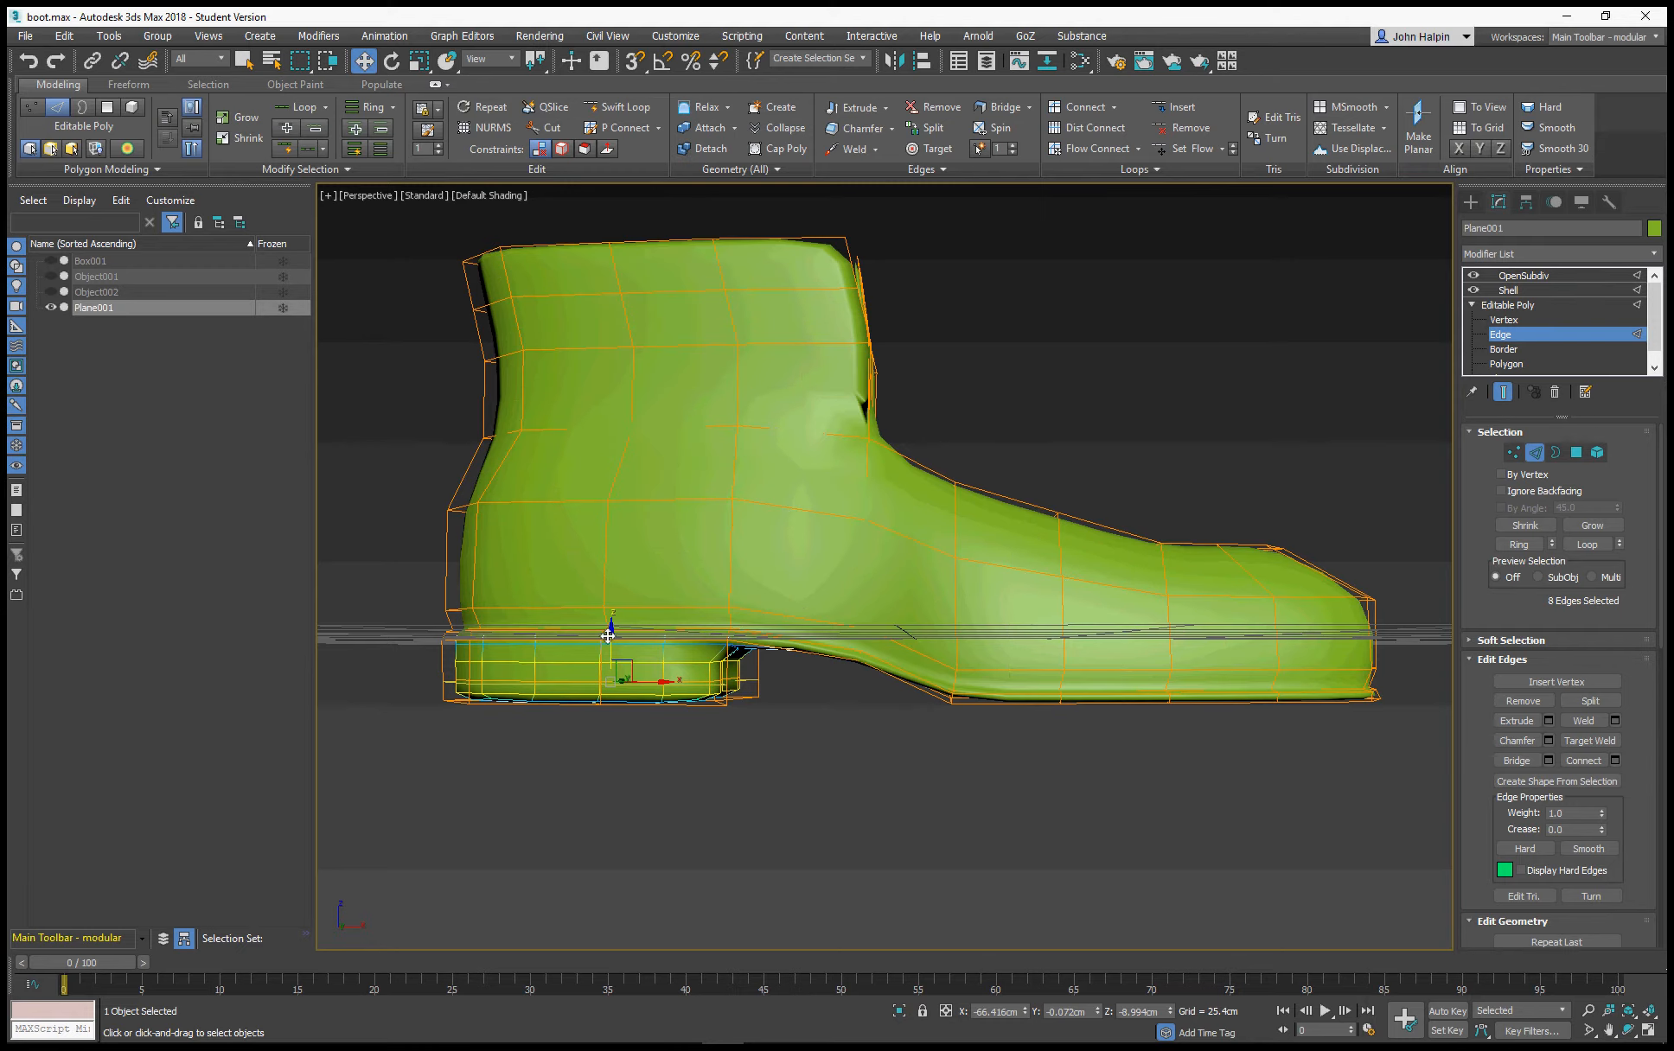
key("grave")
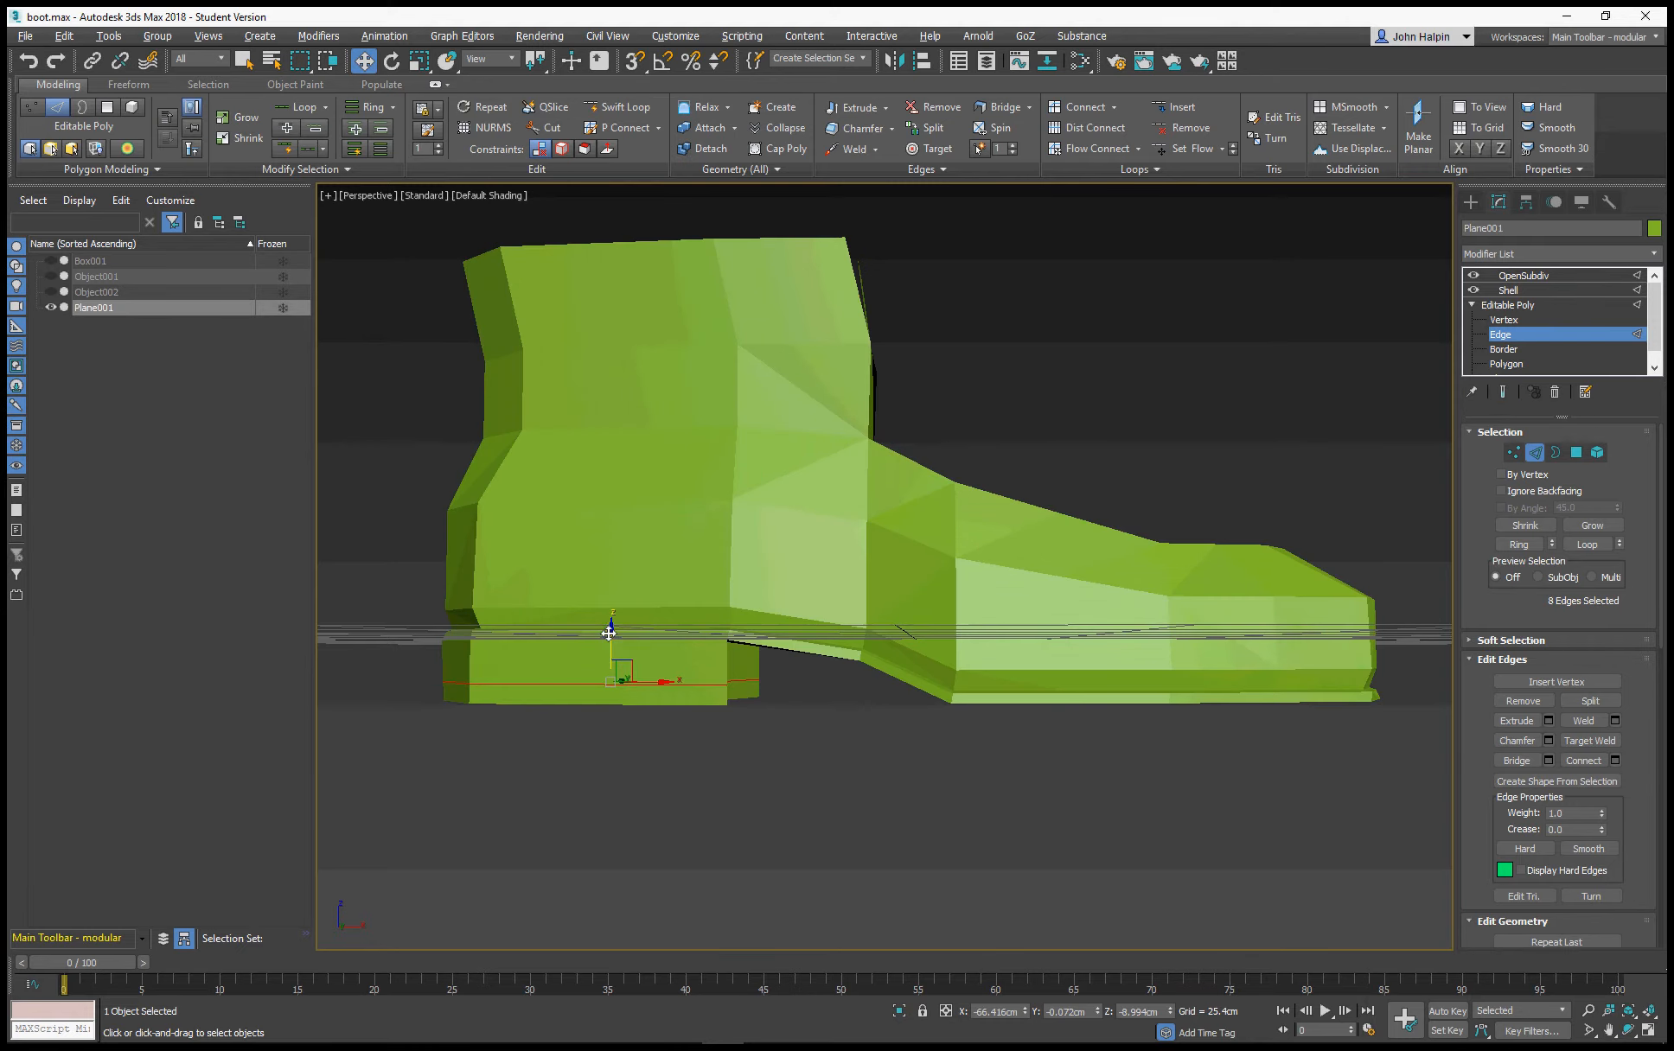
left_click_drag(610, 635, 611, 652)
key("grave")
mouse_move(635, 666)
middle_mouse_down("alt")
mouse_move(748, 654)
mouse_move(780, 684)
mouse_move(685, 707)
mouse_move(610, 677)
mouse_move(619, 655)
mouse_move(640, 660)
middle_mouse_up("alt")
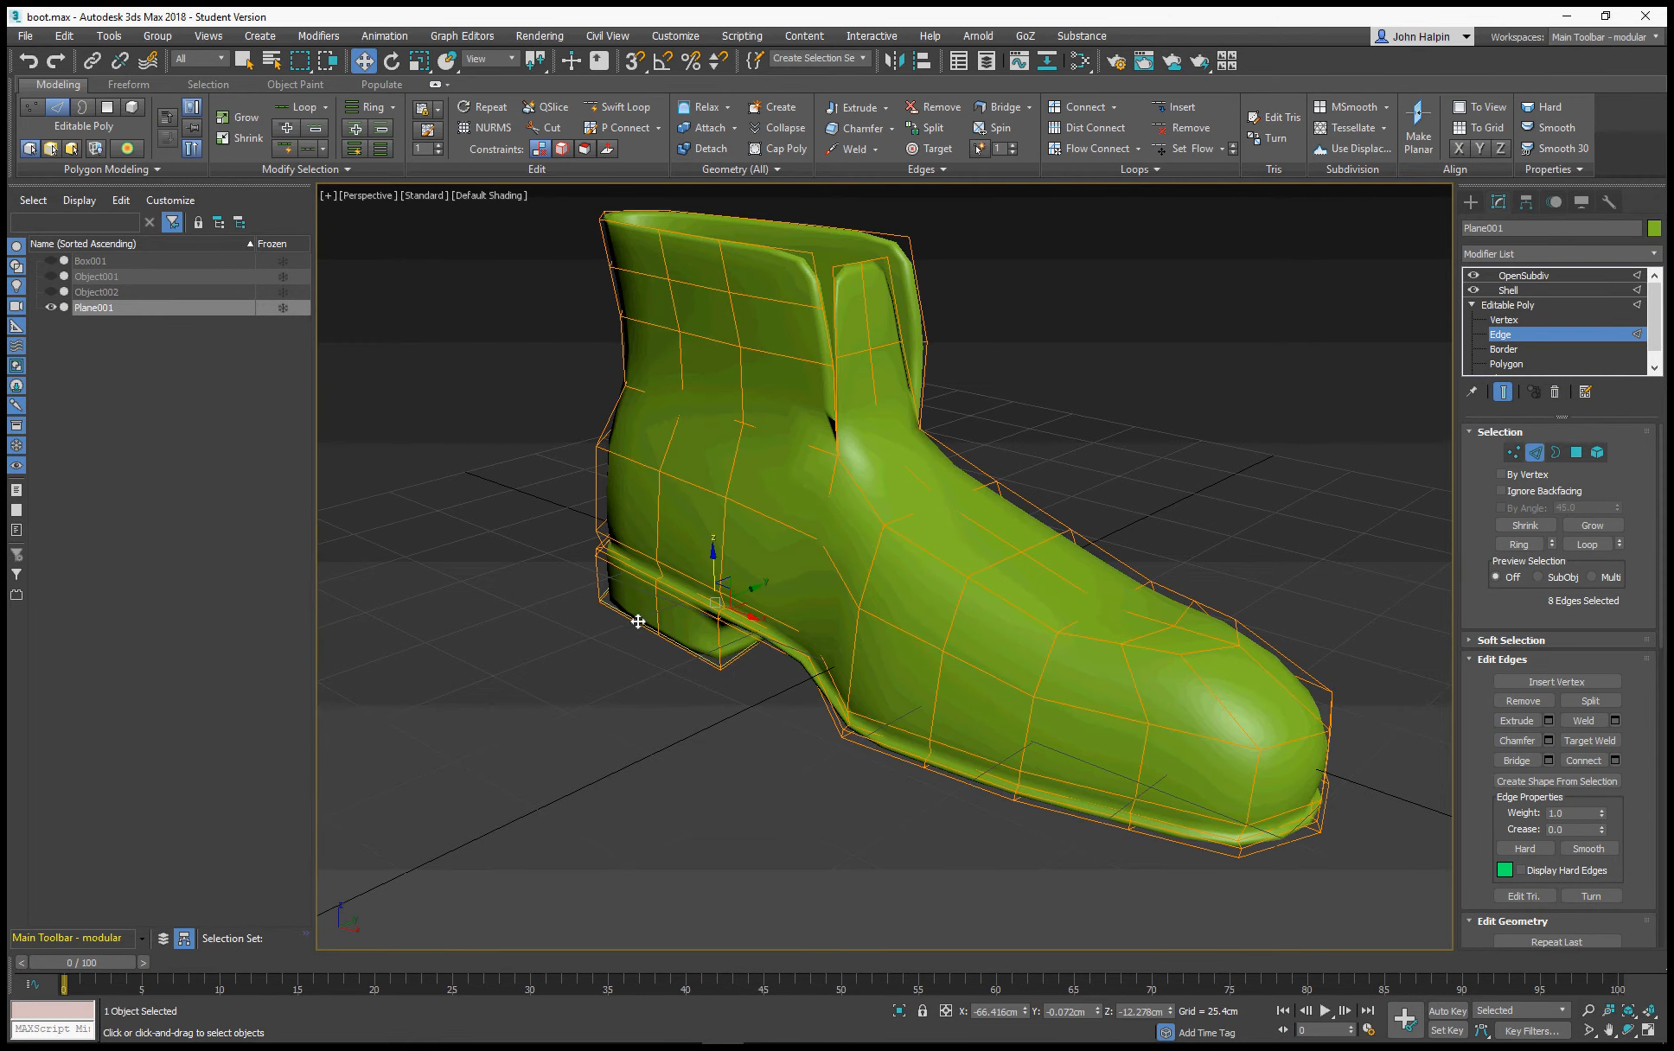
Show the unsmoothed cage with edges and cut a line along the boot's first side from the collar over the instep towards the toe
key("F4")
key("ctrl+e")
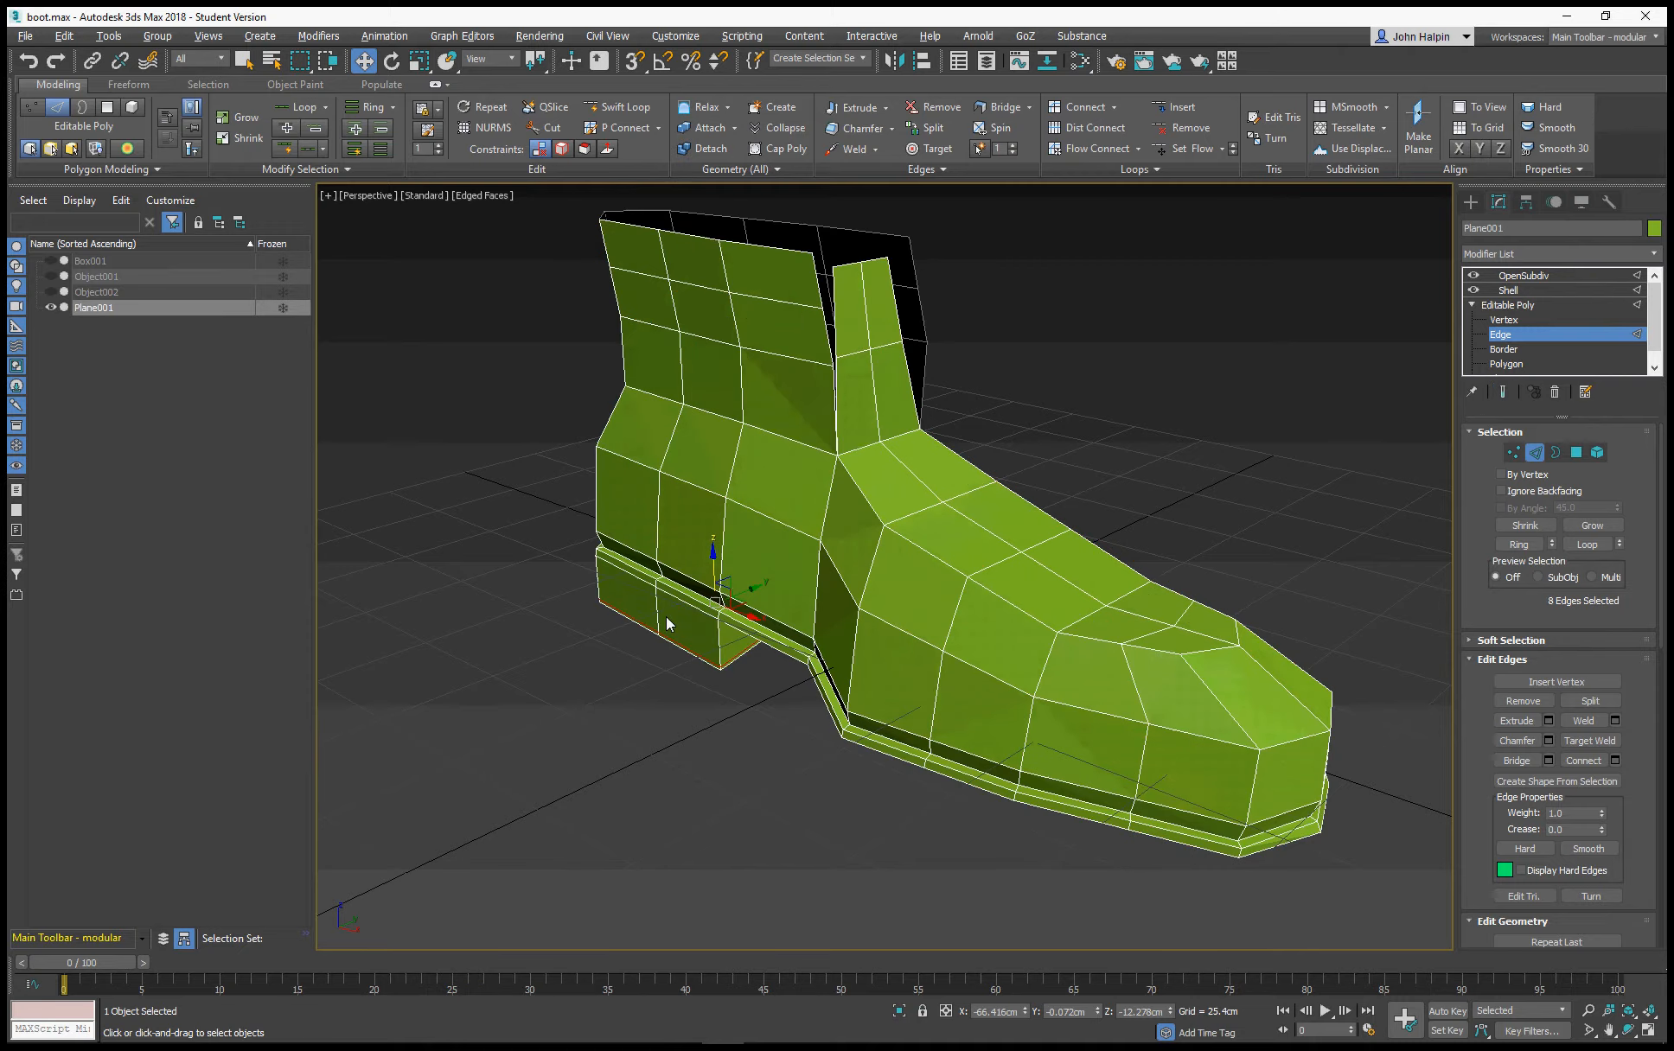
middle_click_drag(665, 615, 761, 485, "alt")
right_click(714, 390)
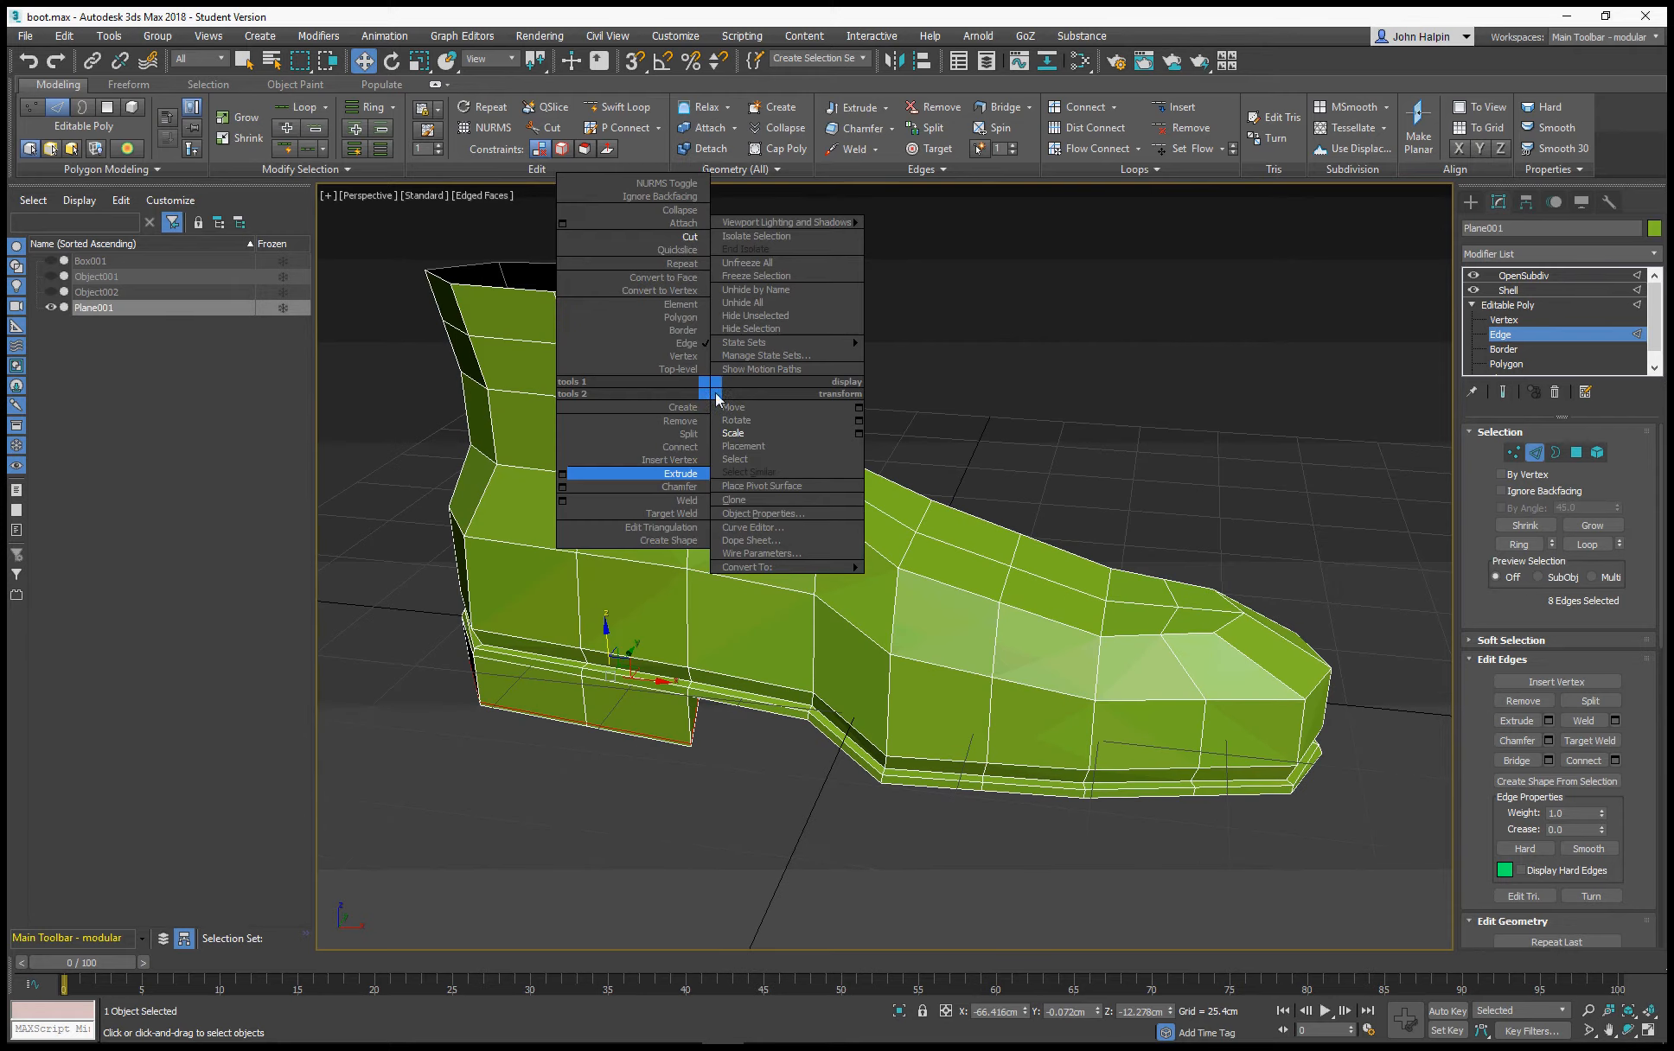
left_click(689, 237)
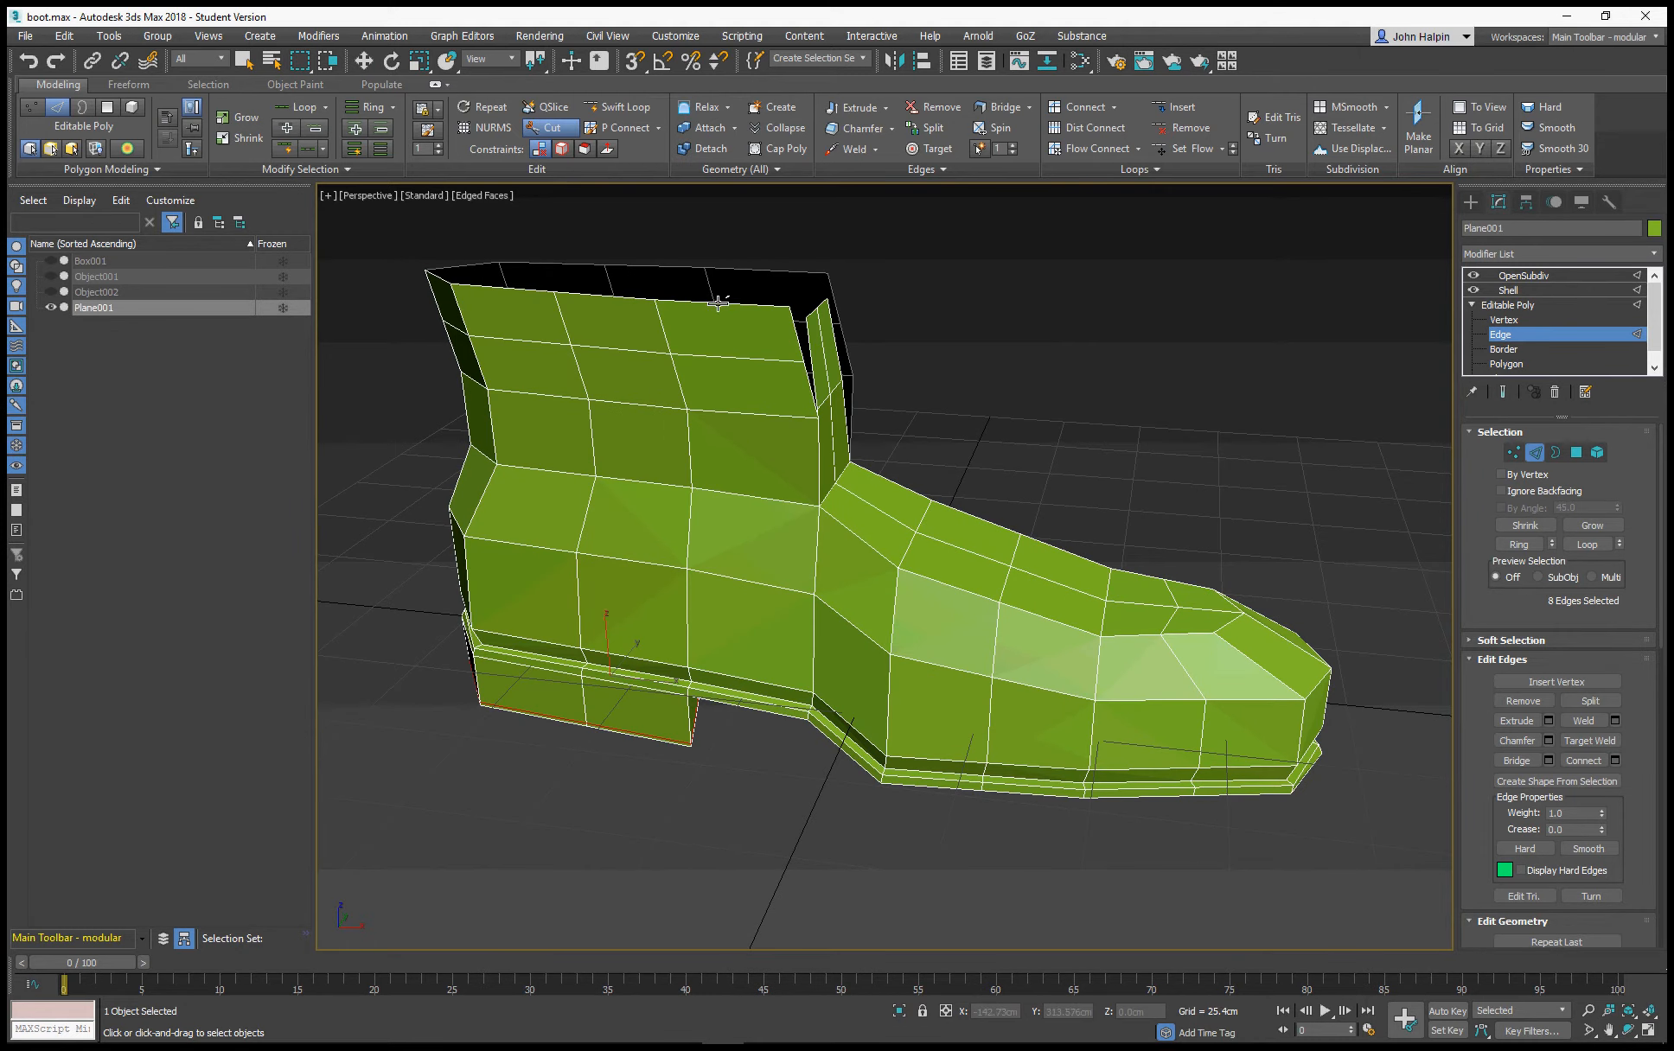
left_click(718, 303)
left_click(746, 495)
left_click(815, 559)
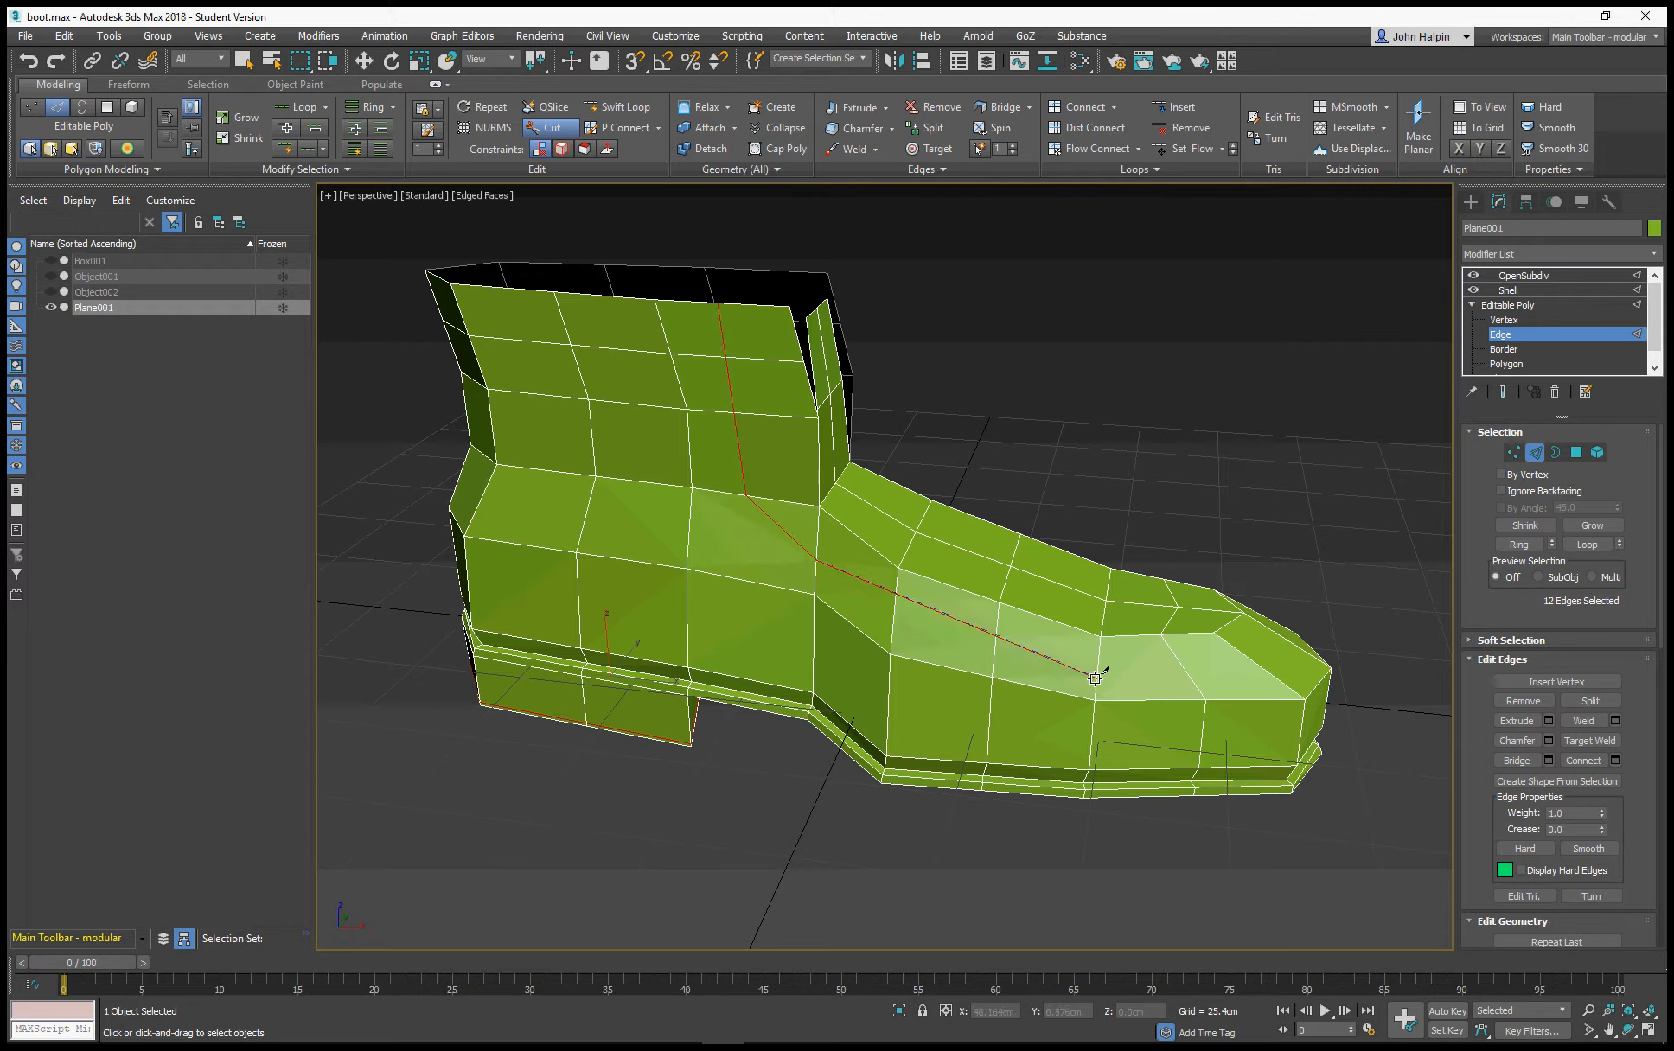
left_click(889, 623)
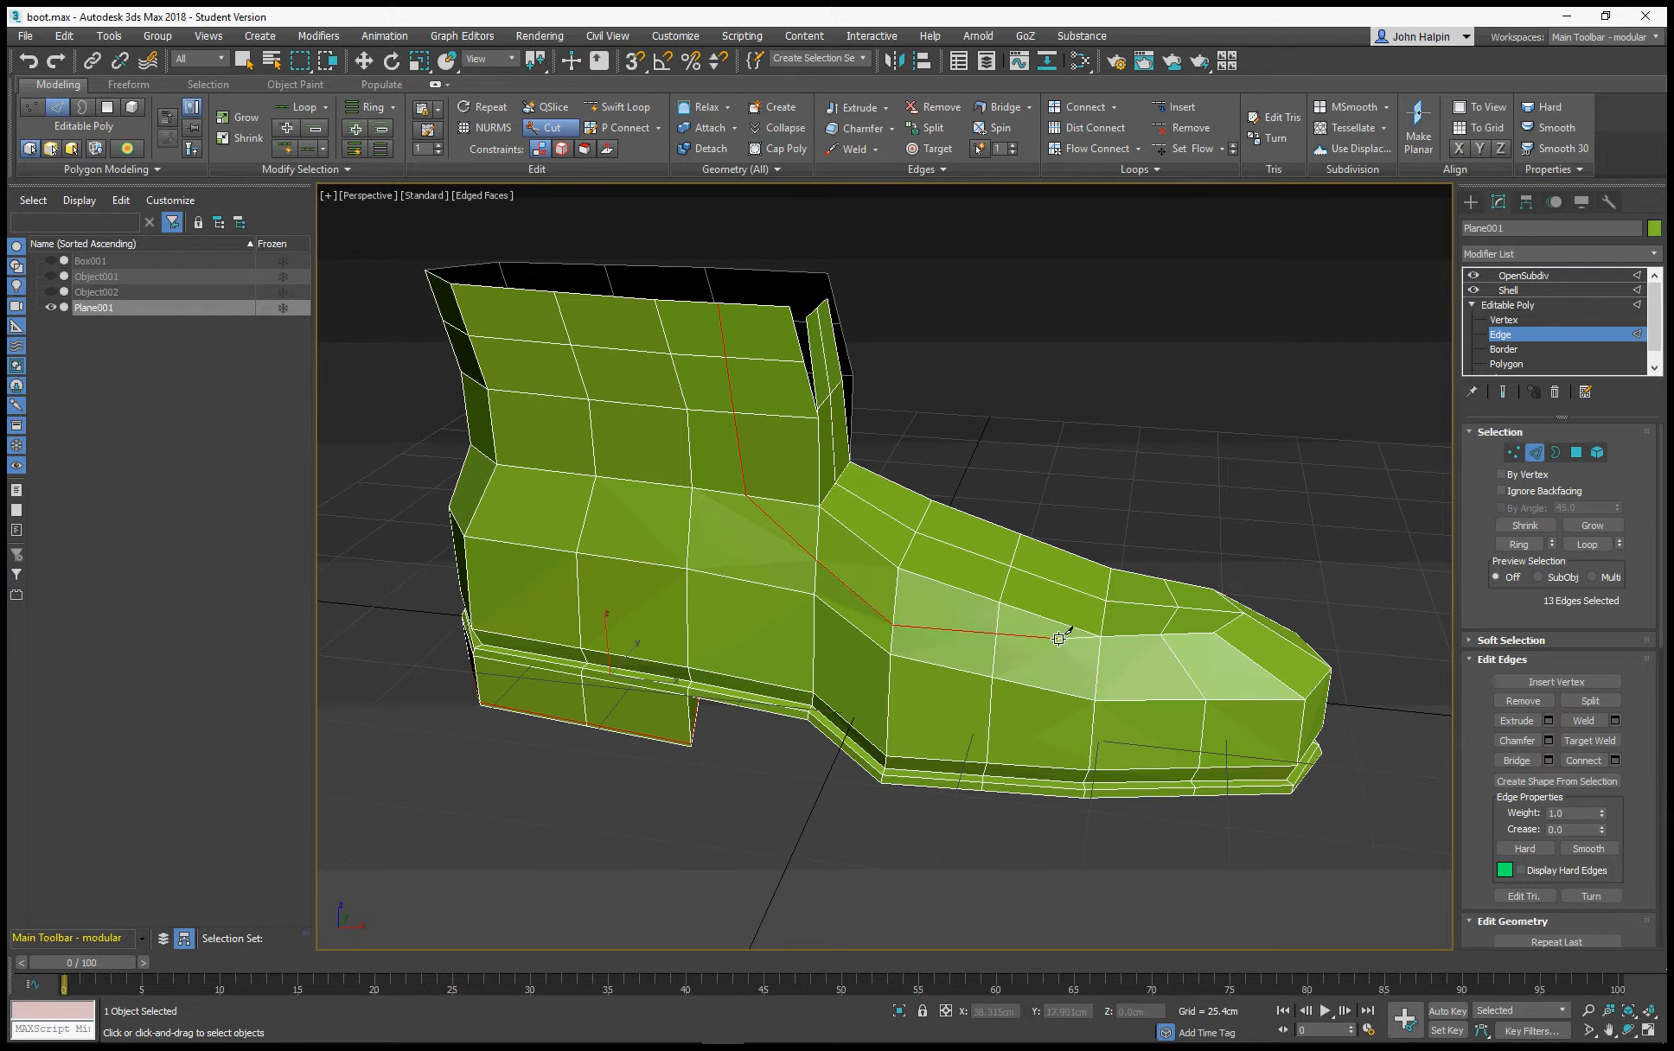
left_click(1096, 676)
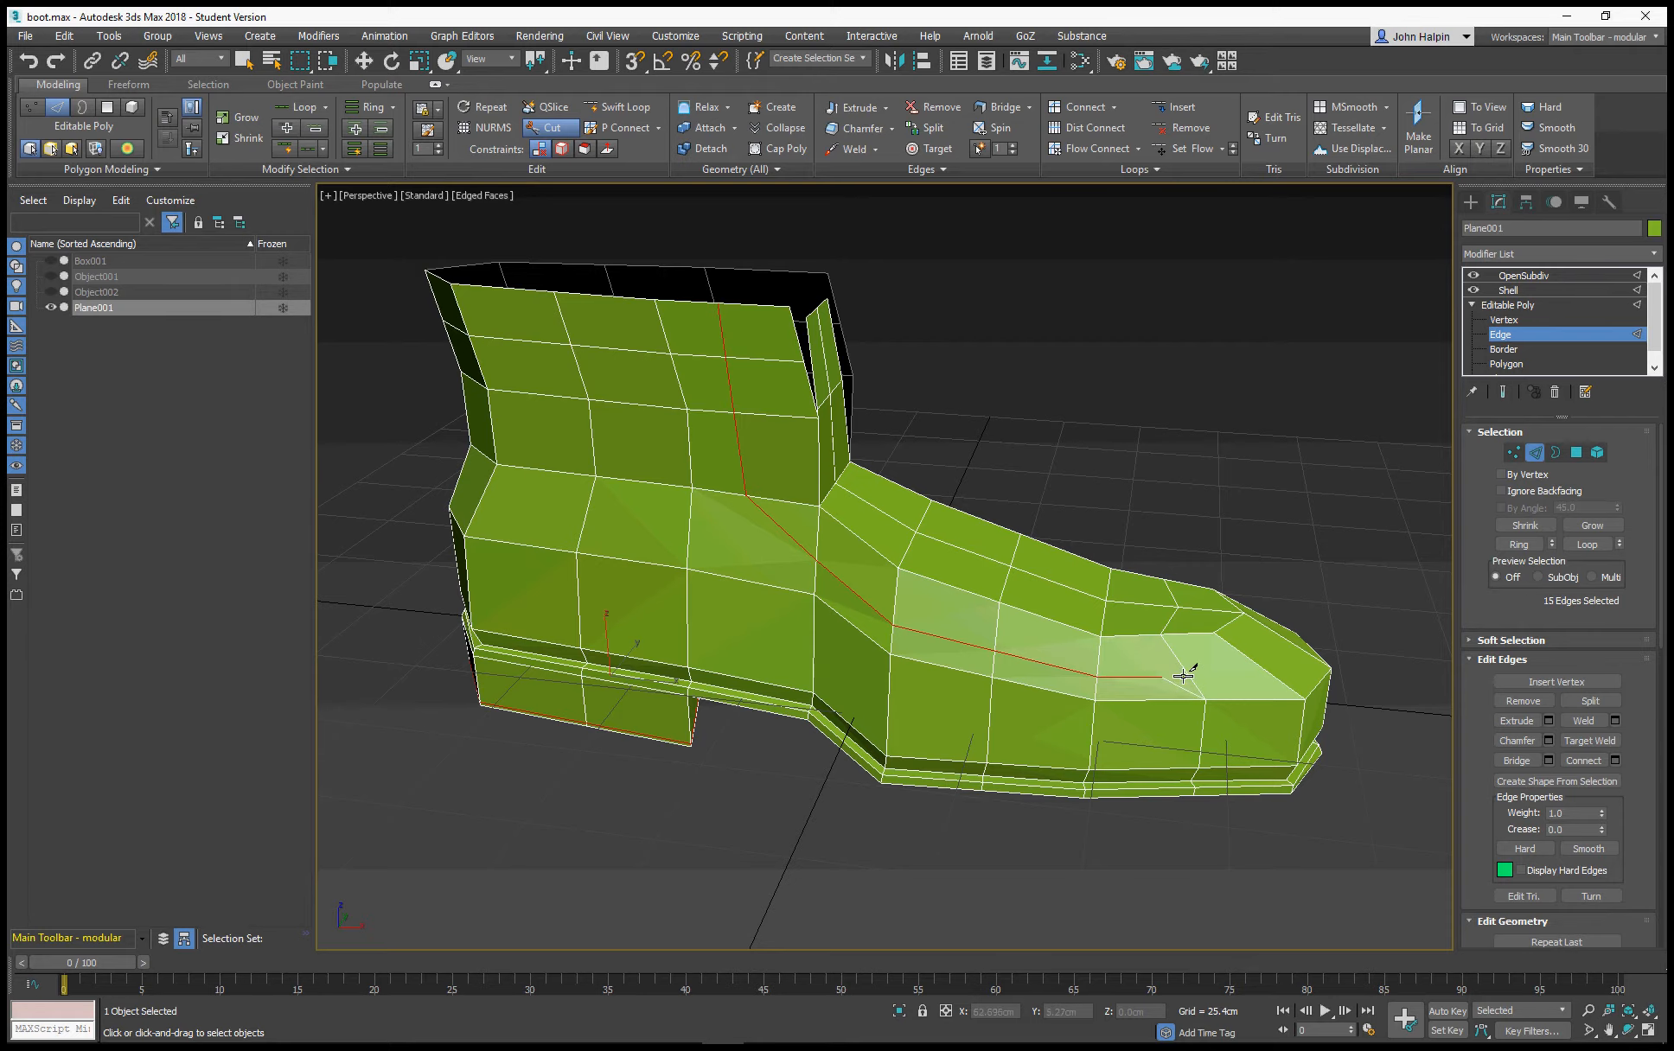
Cut a matching line along the boot's opposite side from the collar down the shaft and across the instep to the toe area
middle_click_drag(1171, 670, 855, 644, "alt")
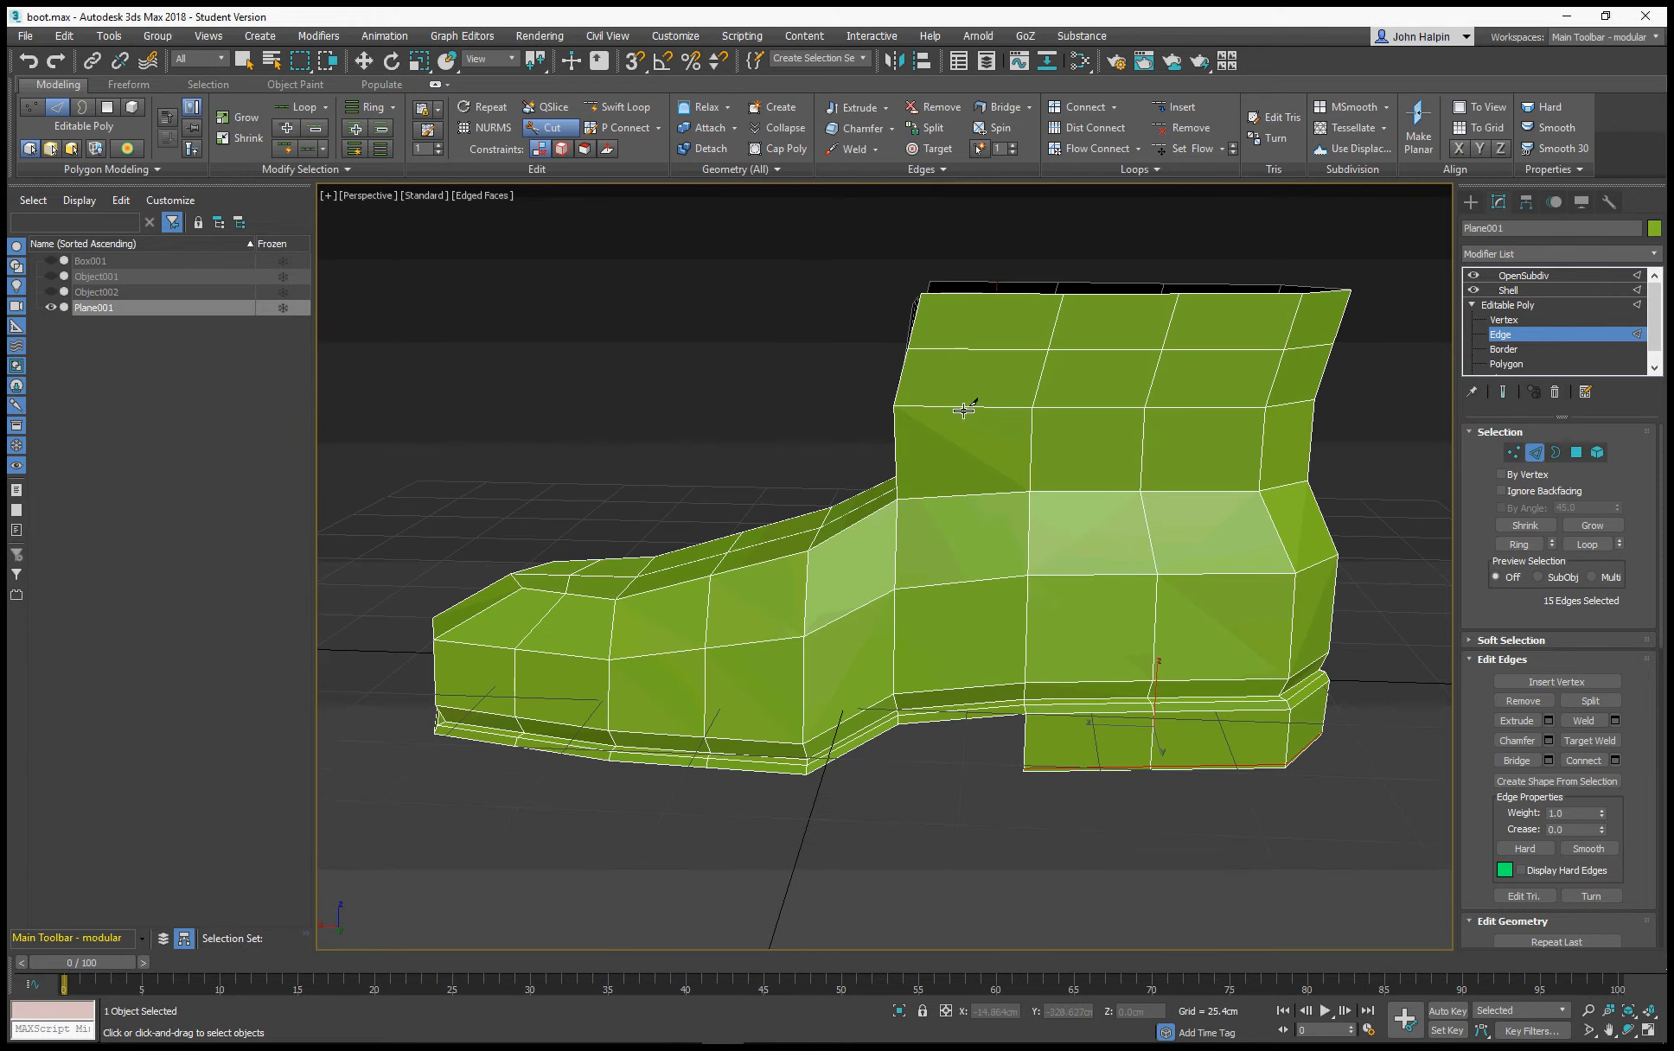
left_click(990, 297)
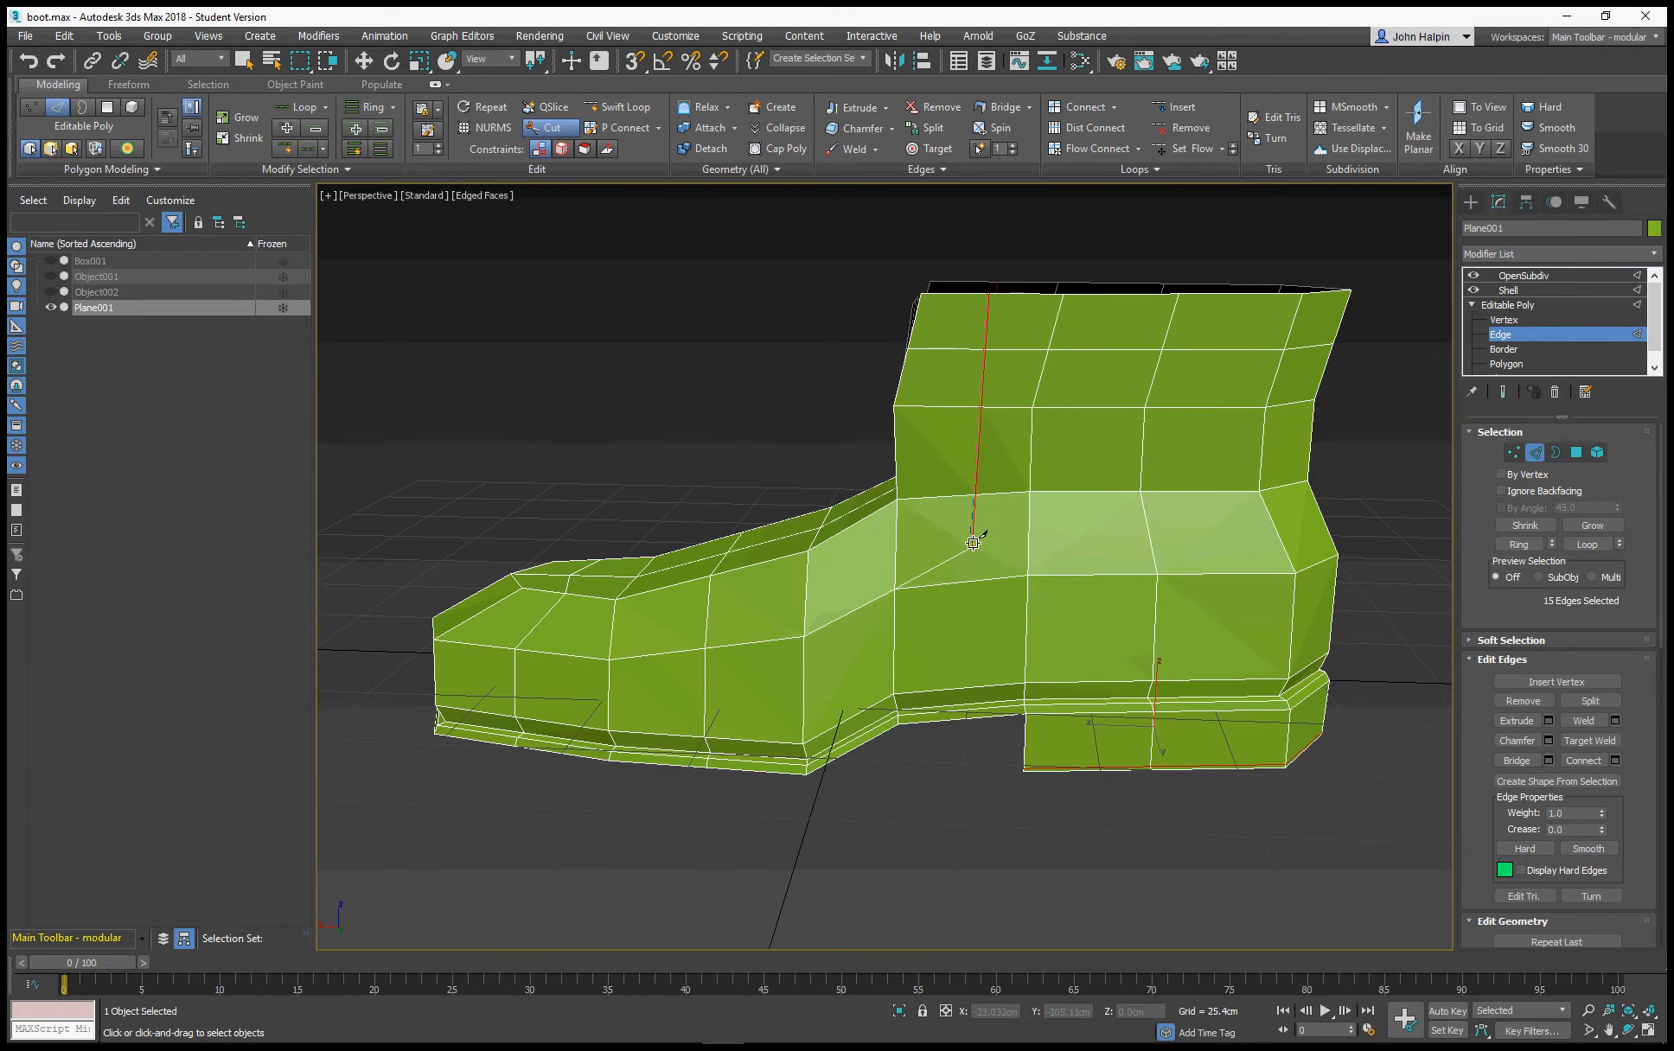
left_click(979, 496)
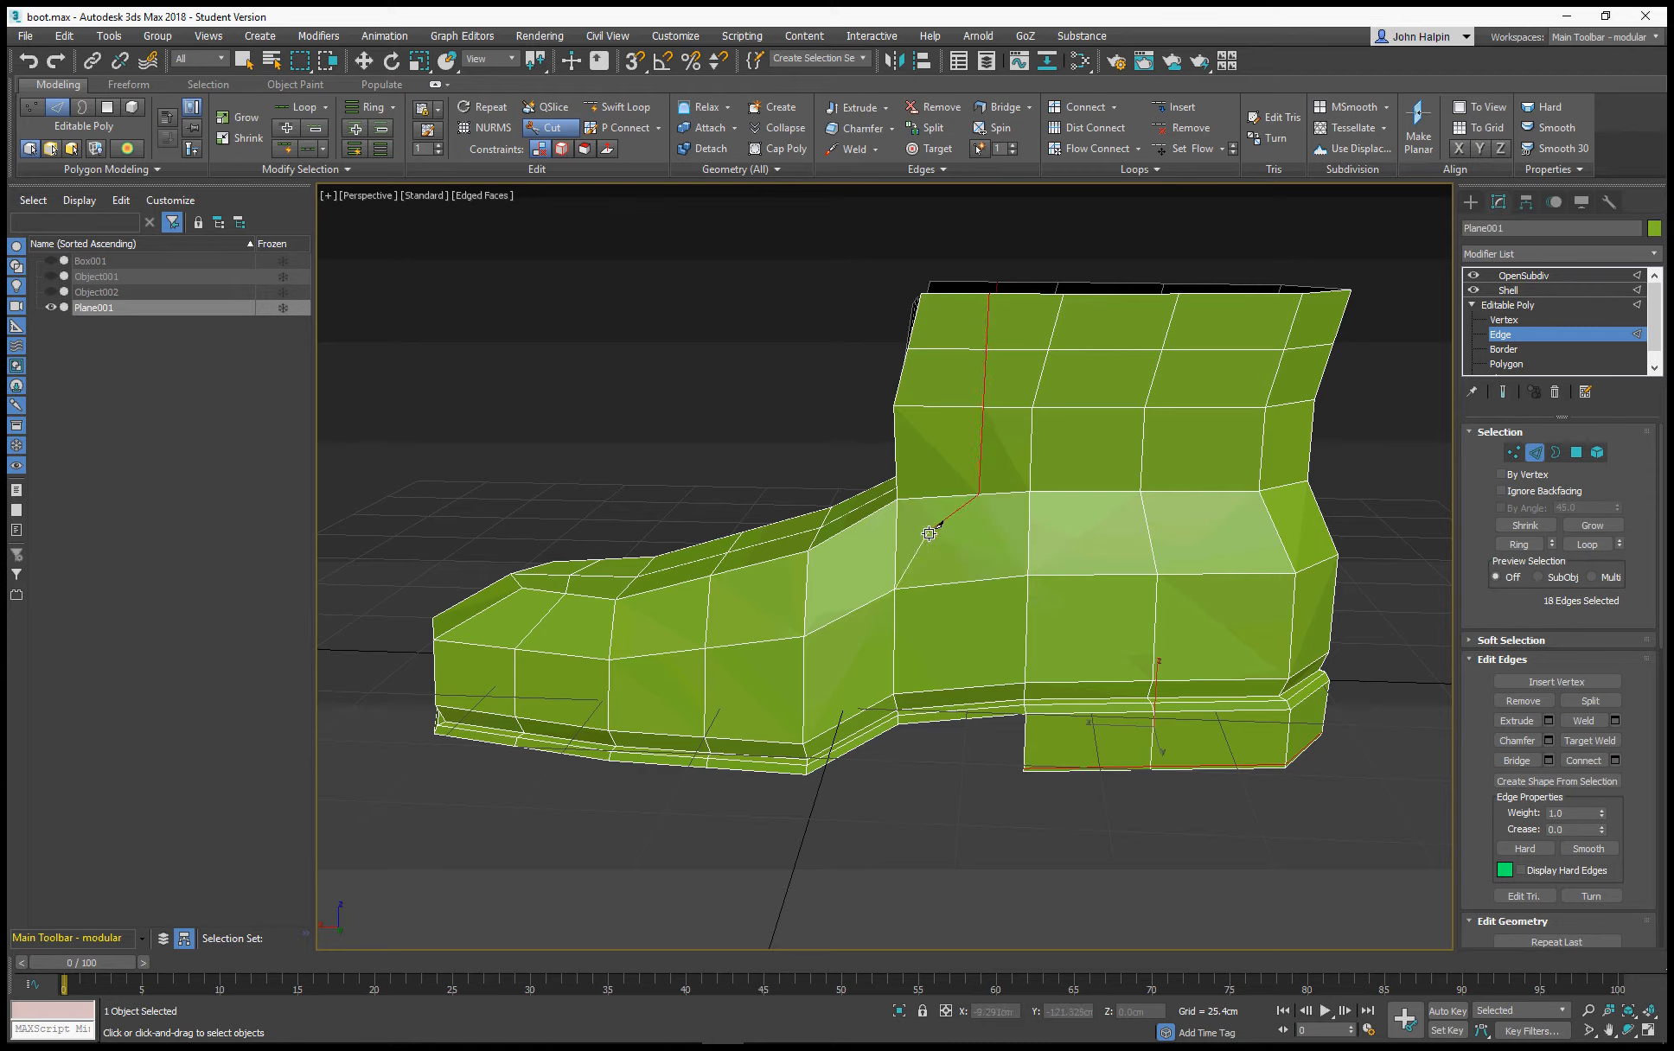
left_click(894, 565)
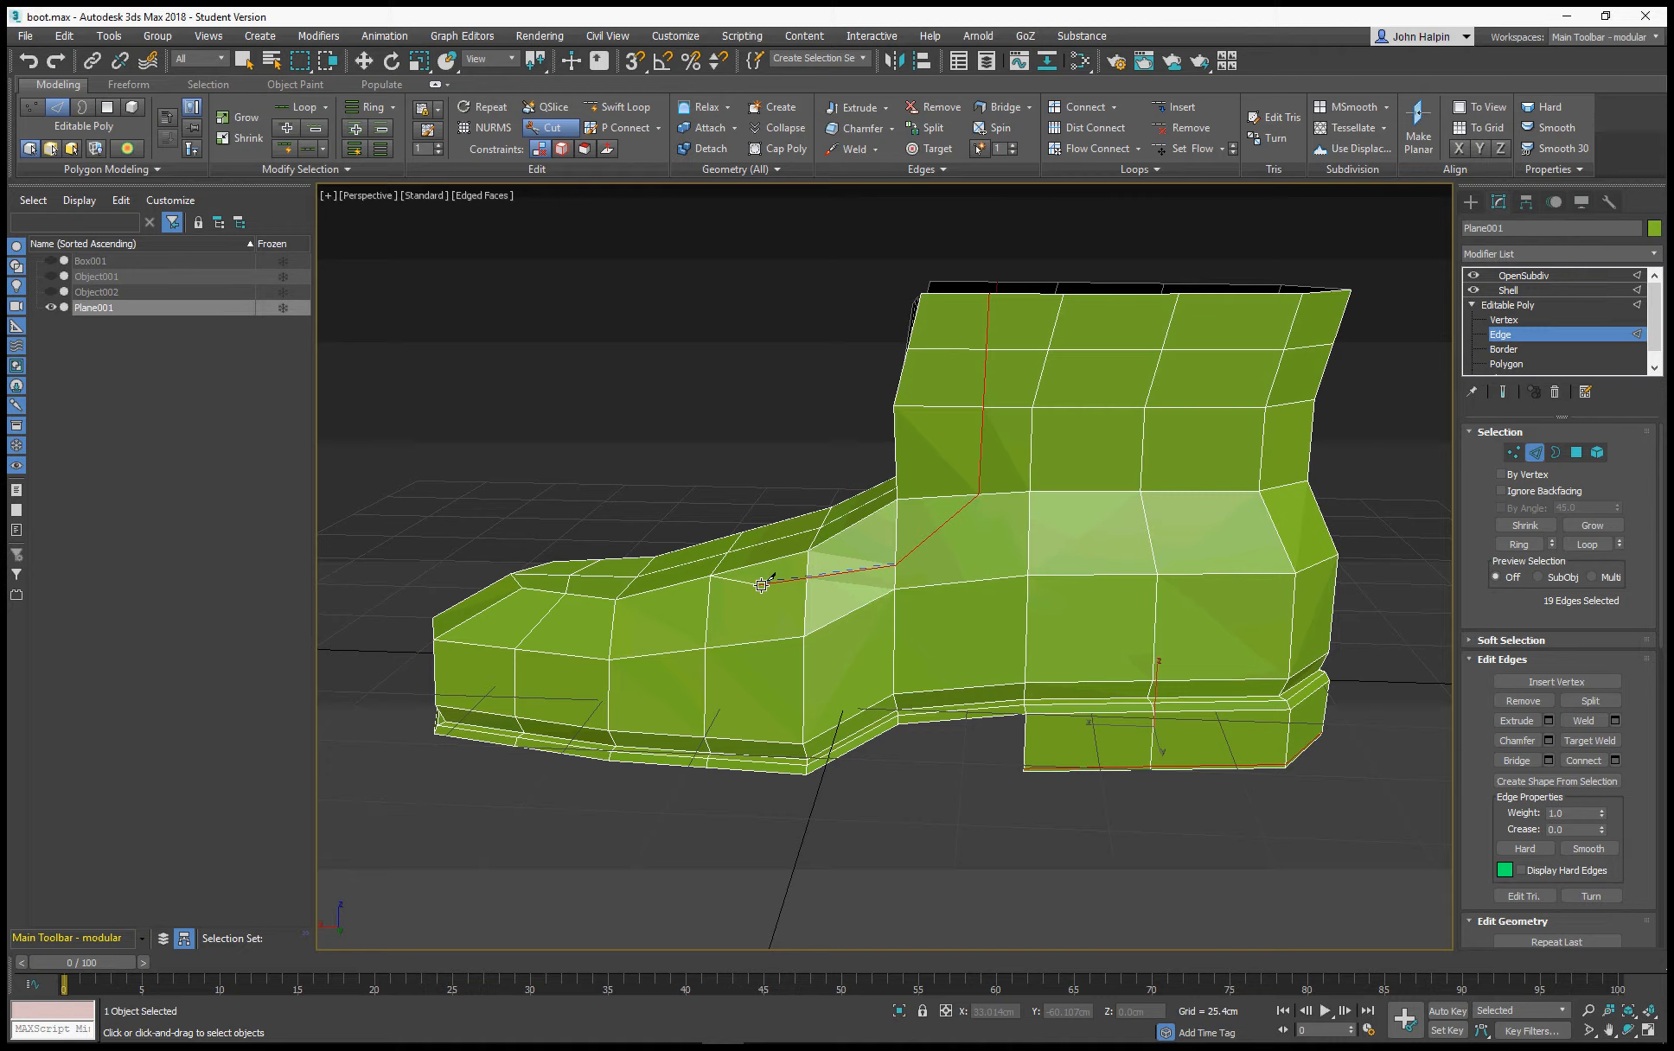
left_click(804, 606)
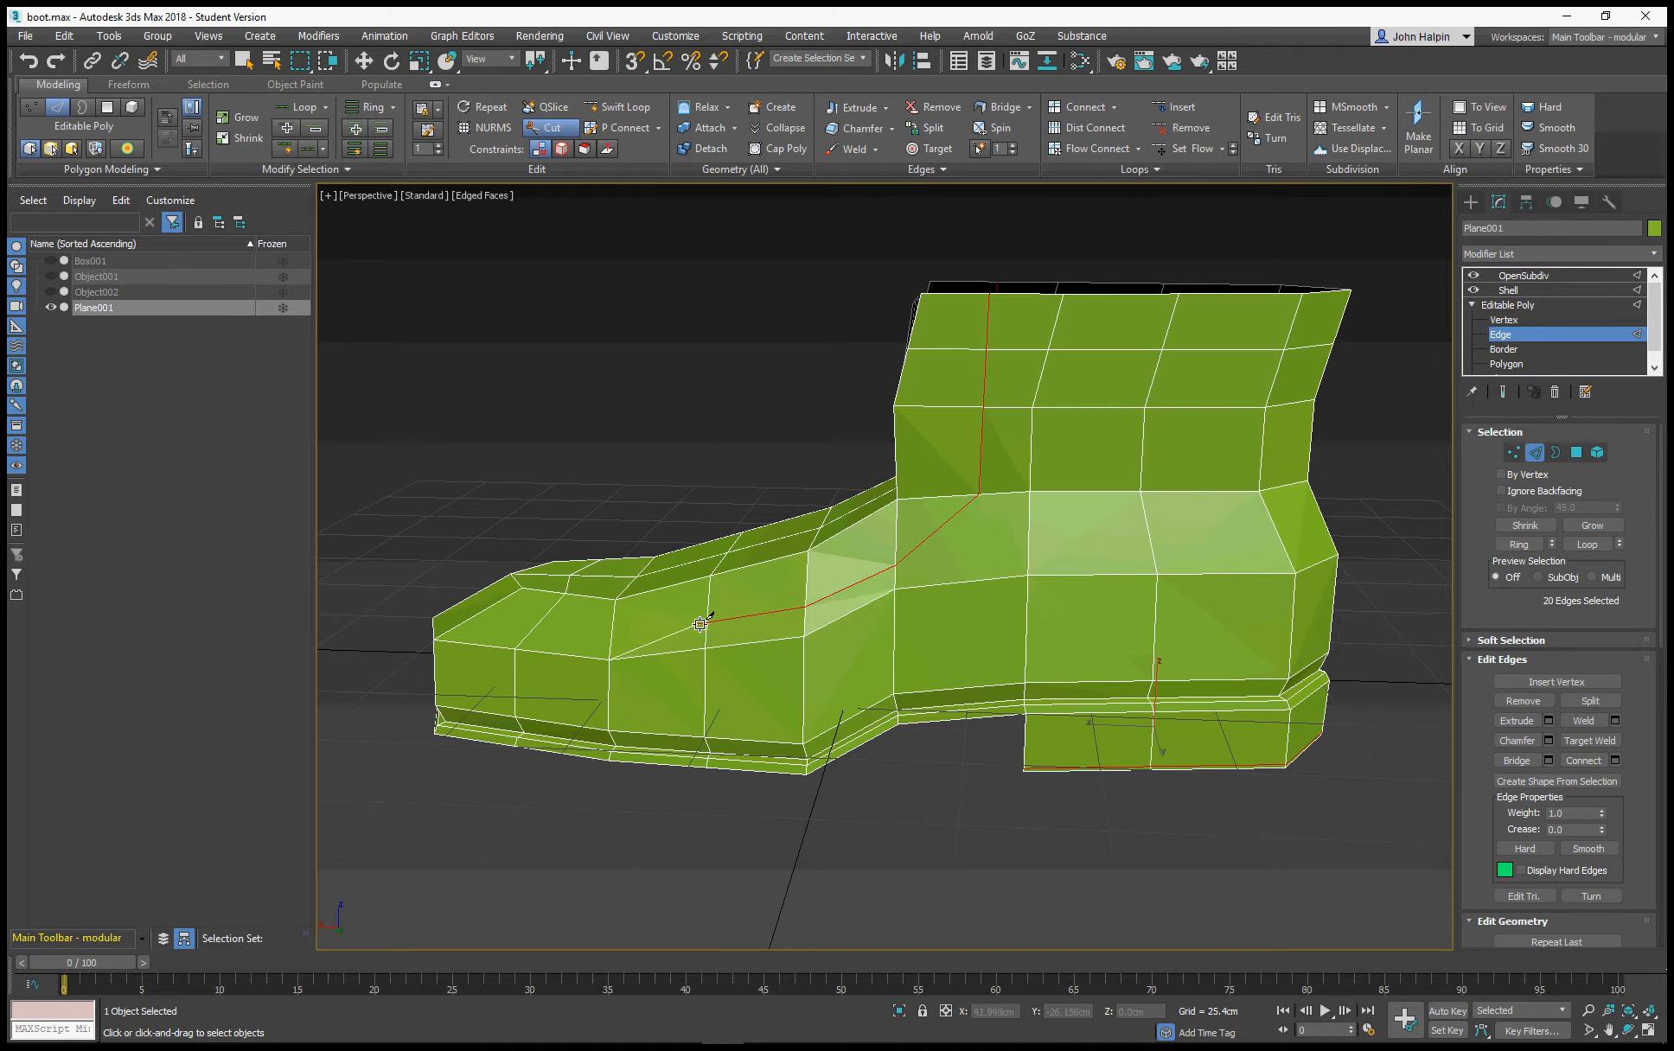
left_click(707, 620)
left_click(611, 632)
Switch to vertex level and extend the side cut from its end vertex into the toe's topology, then leave the Cut tool
middle_click_drag(565, 595, 827, 636, "alt")
middle_click_drag(1046, 690, 1017, 641)
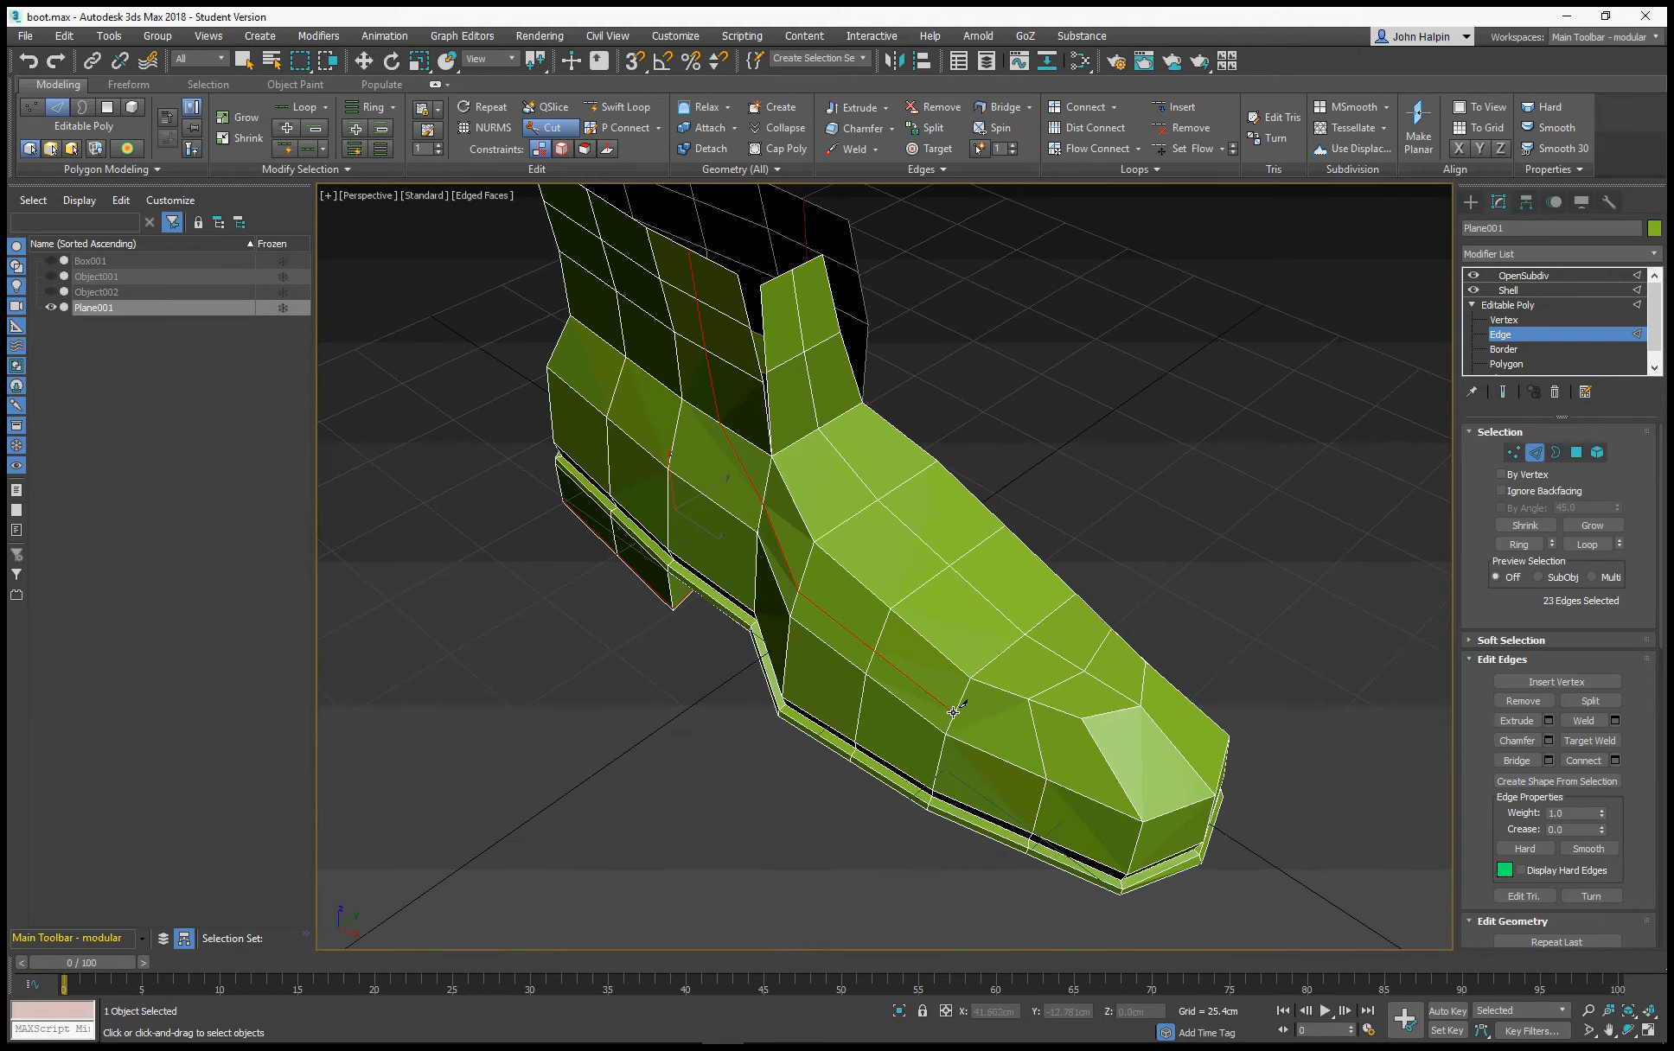
key("1")
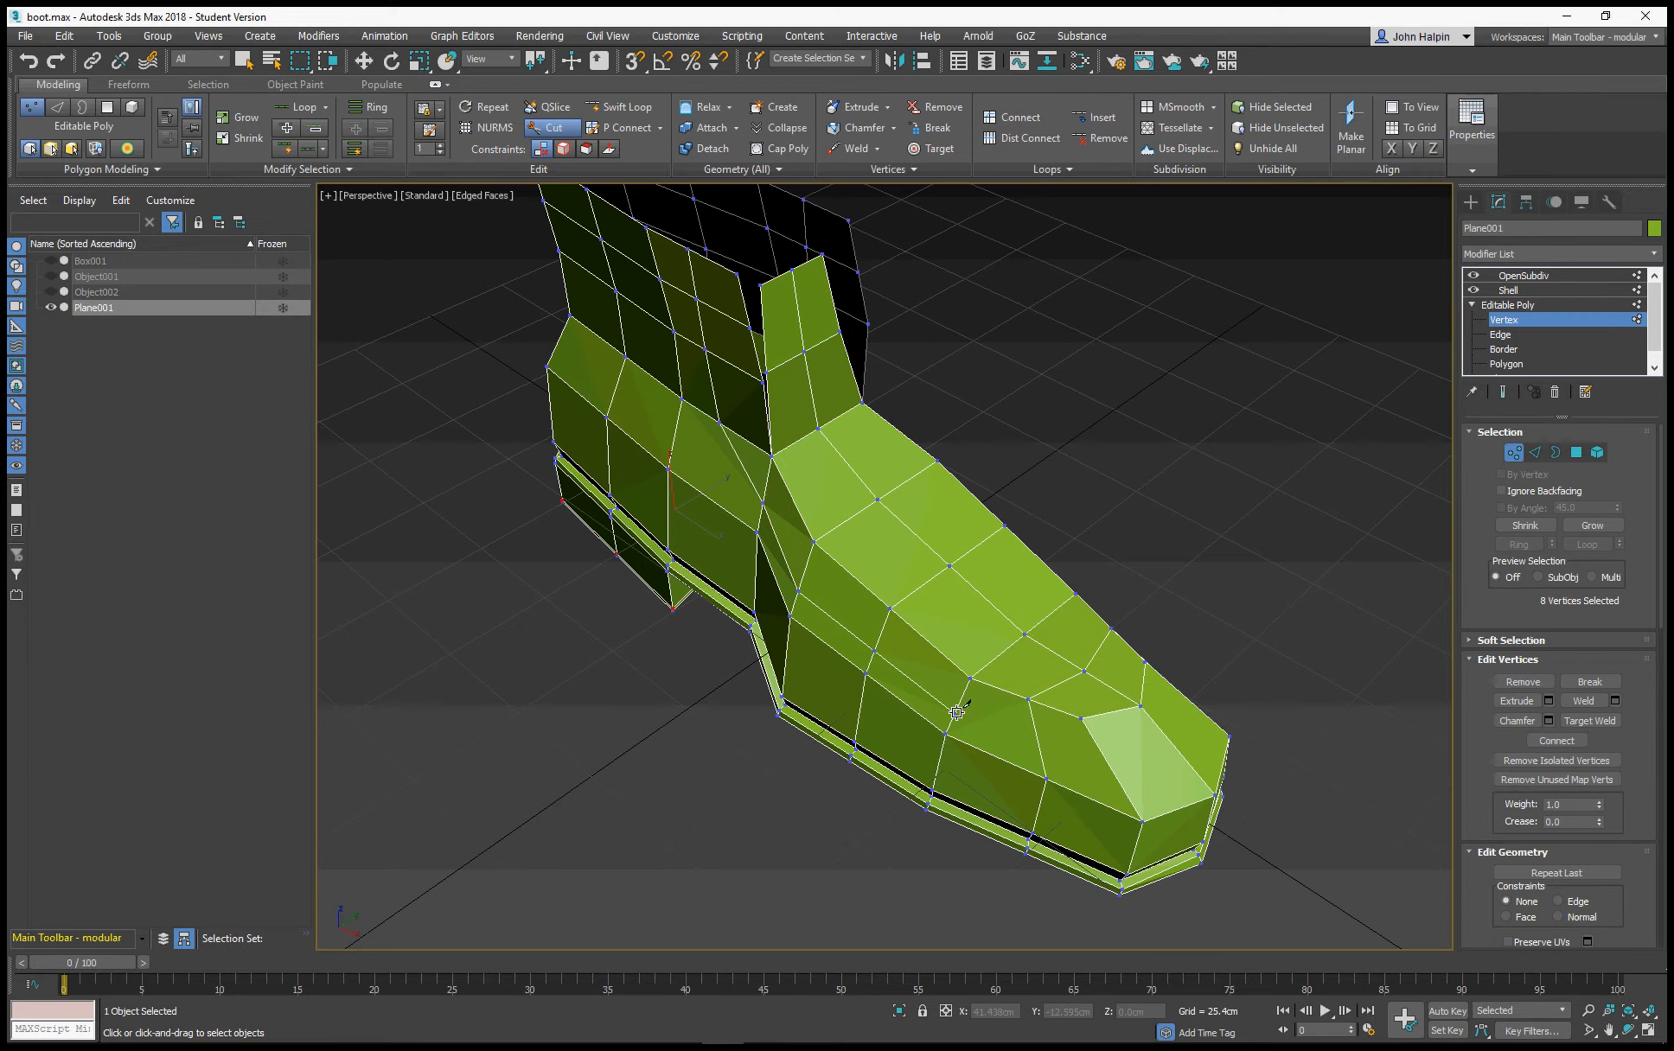
left_click(955, 712)
middle_click_drag(1001, 672, 927, 651, "alt")
middle_click_drag(678, 548, 828, 535, "alt")
middle_click_drag(1026, 598, 985, 612, "alt")
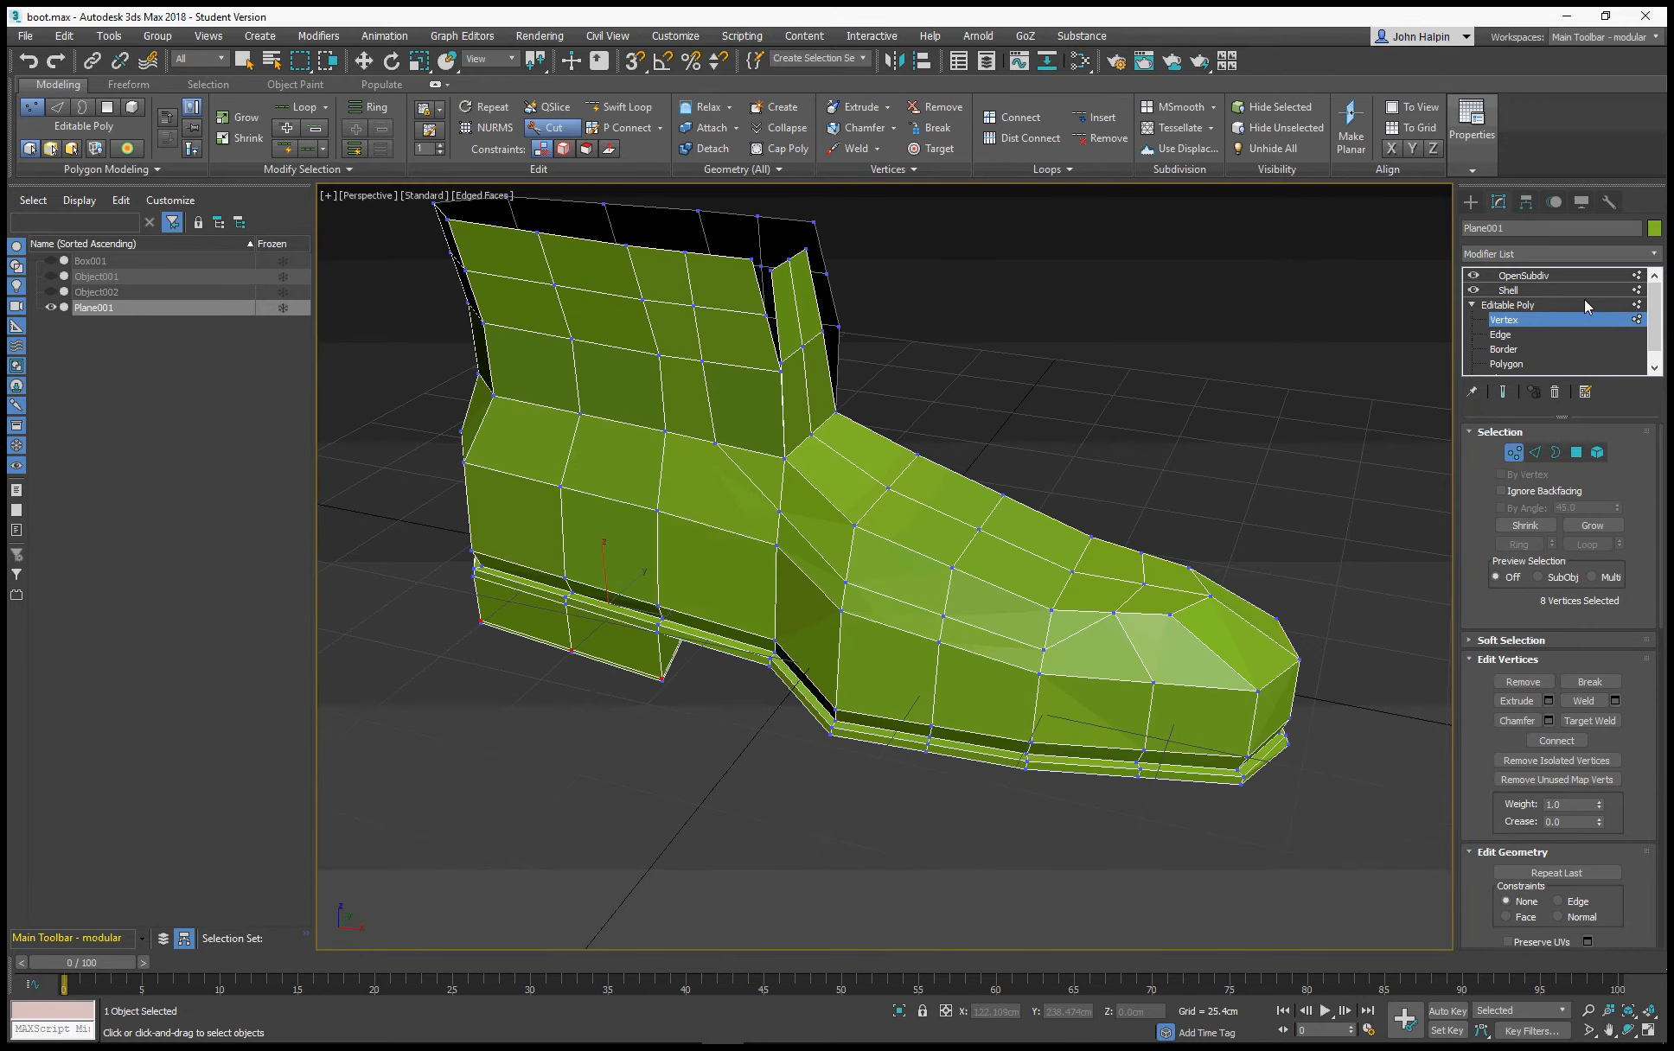
left_click(1513, 452)
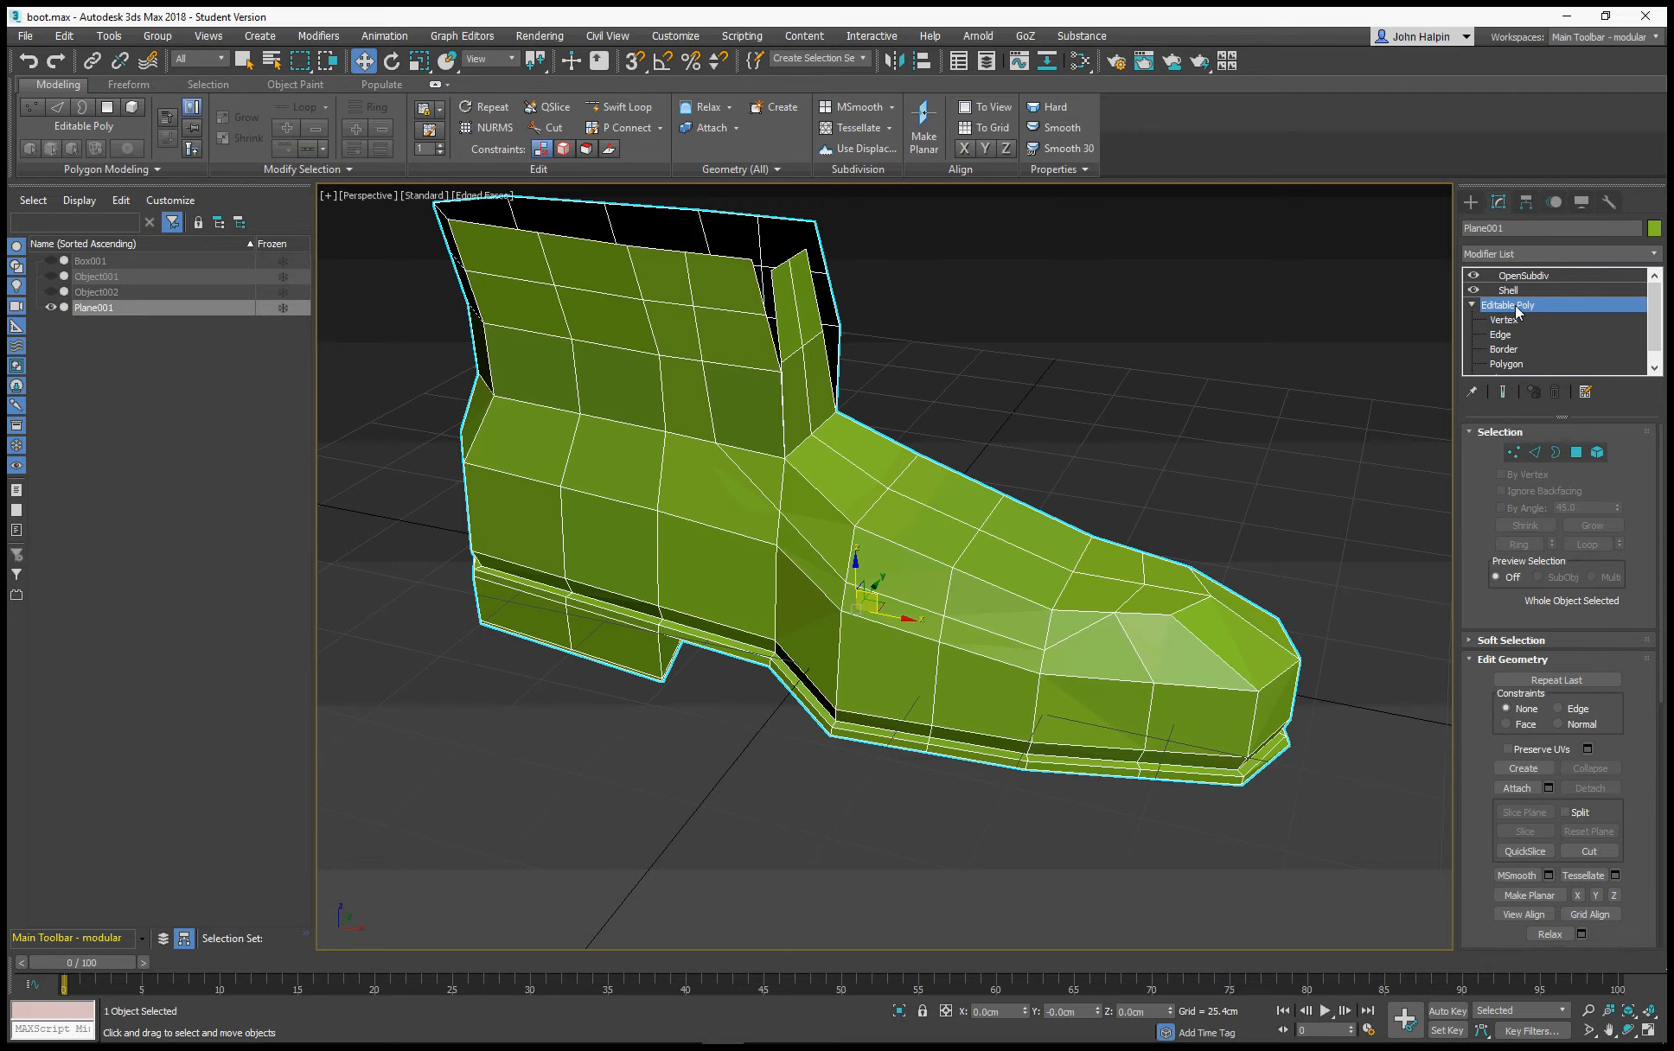
key("1")
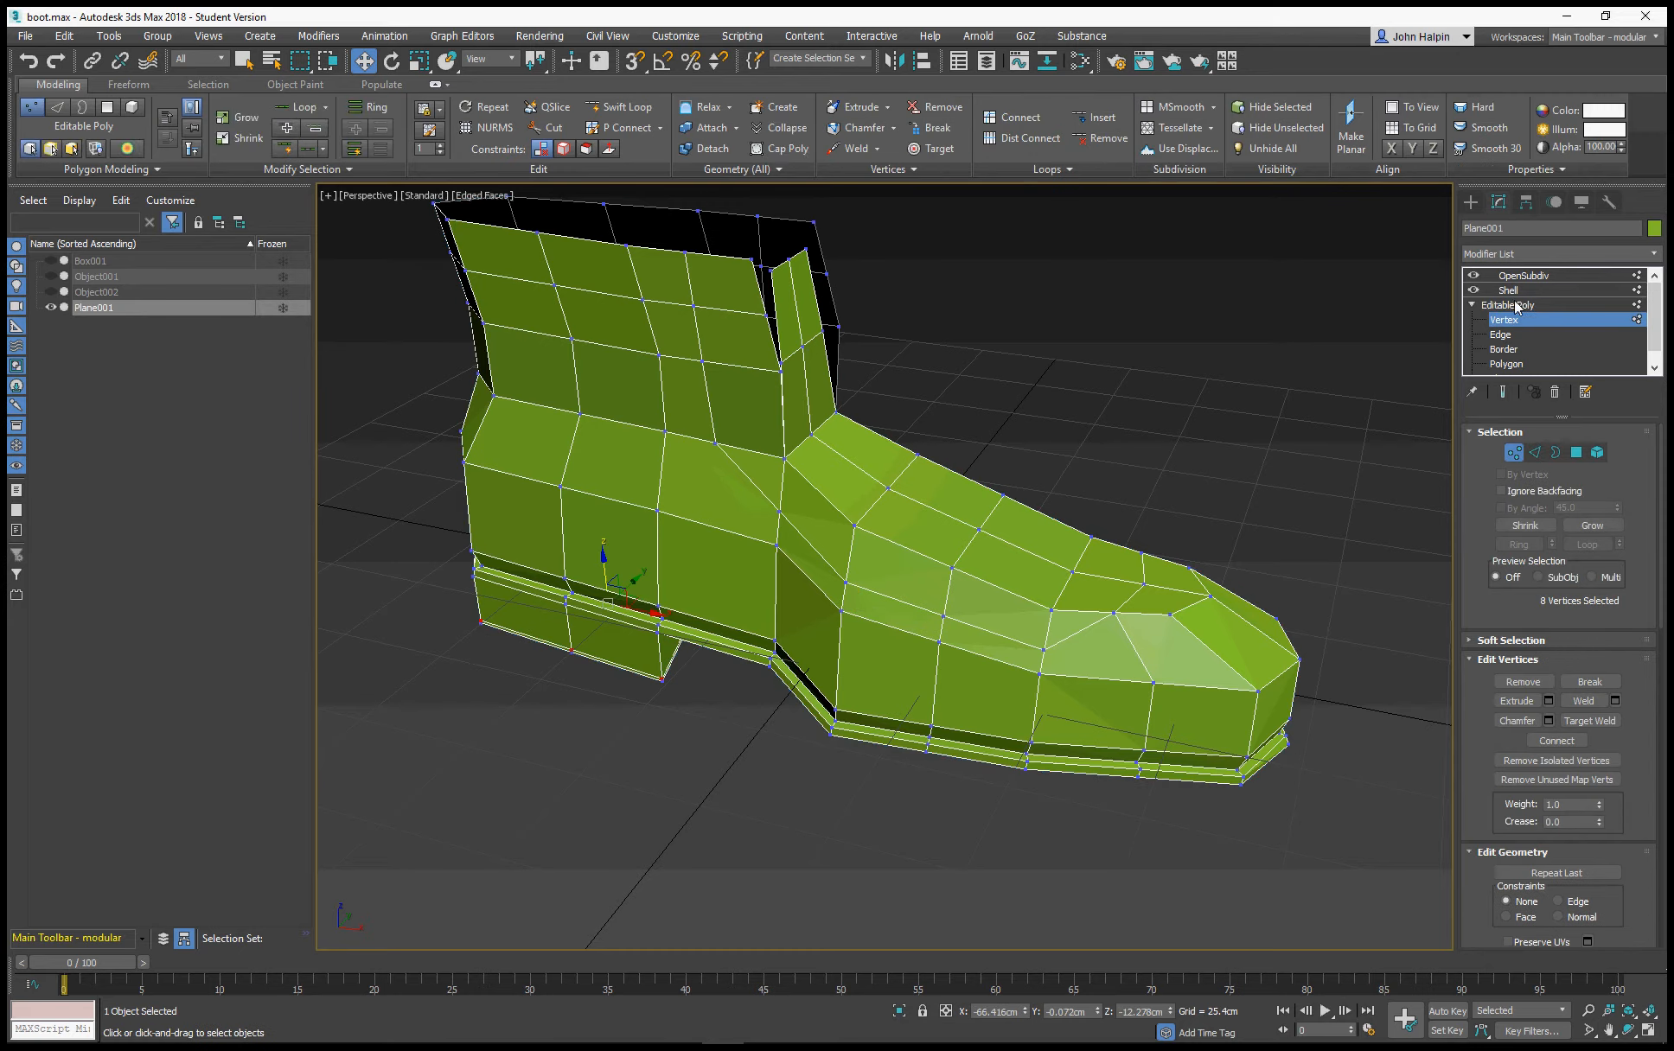
Delete the Shell modifier from the boot's modifier stack
left_click(1513, 305)
left_click(1506, 293)
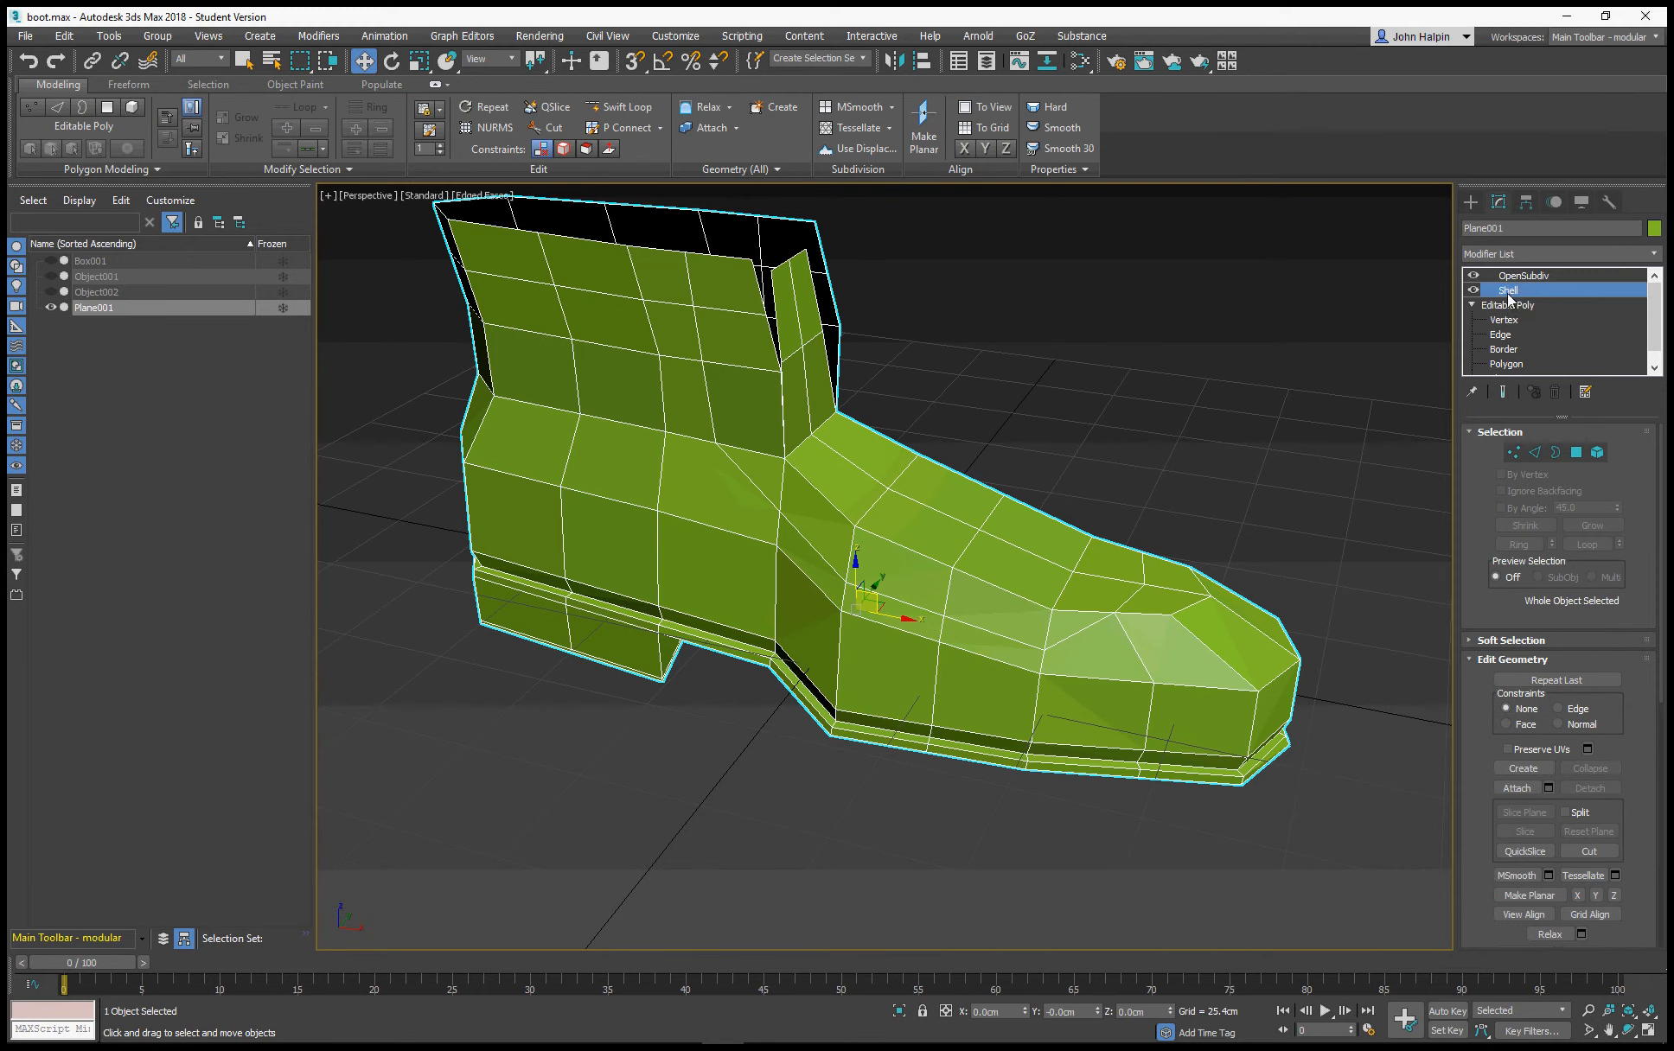
middle_click_drag(889, 399, 865, 640, "alt")
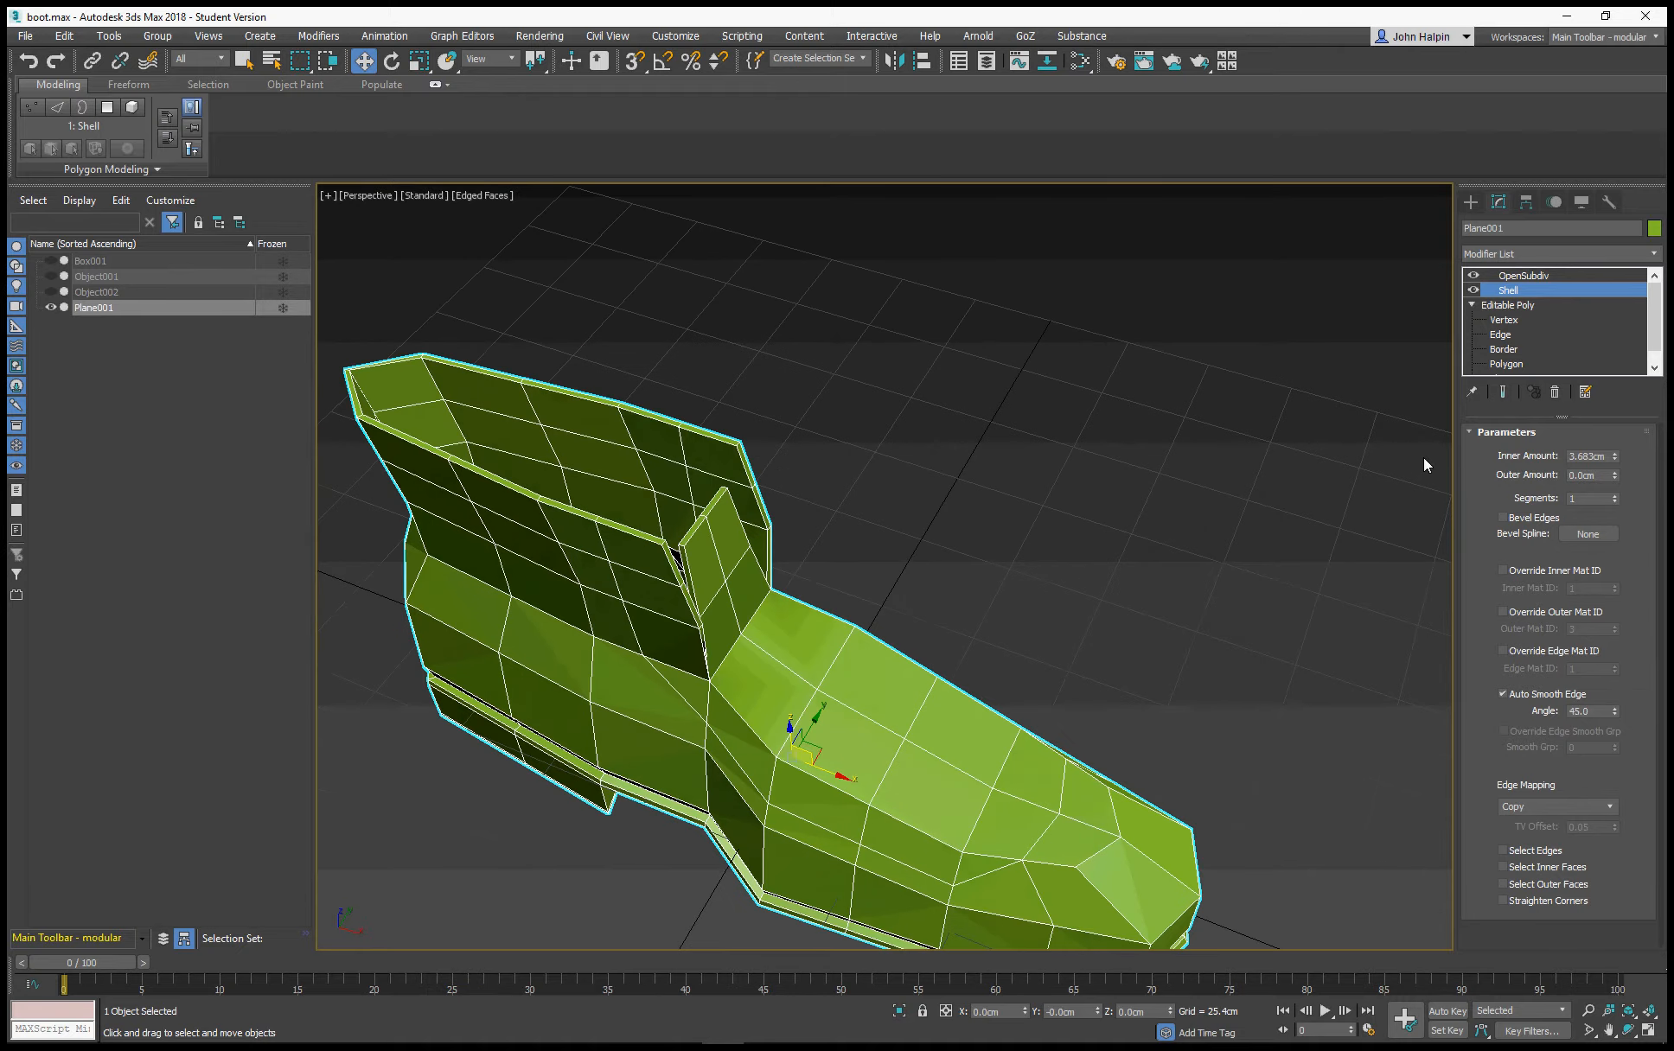
left_click(1554, 392)
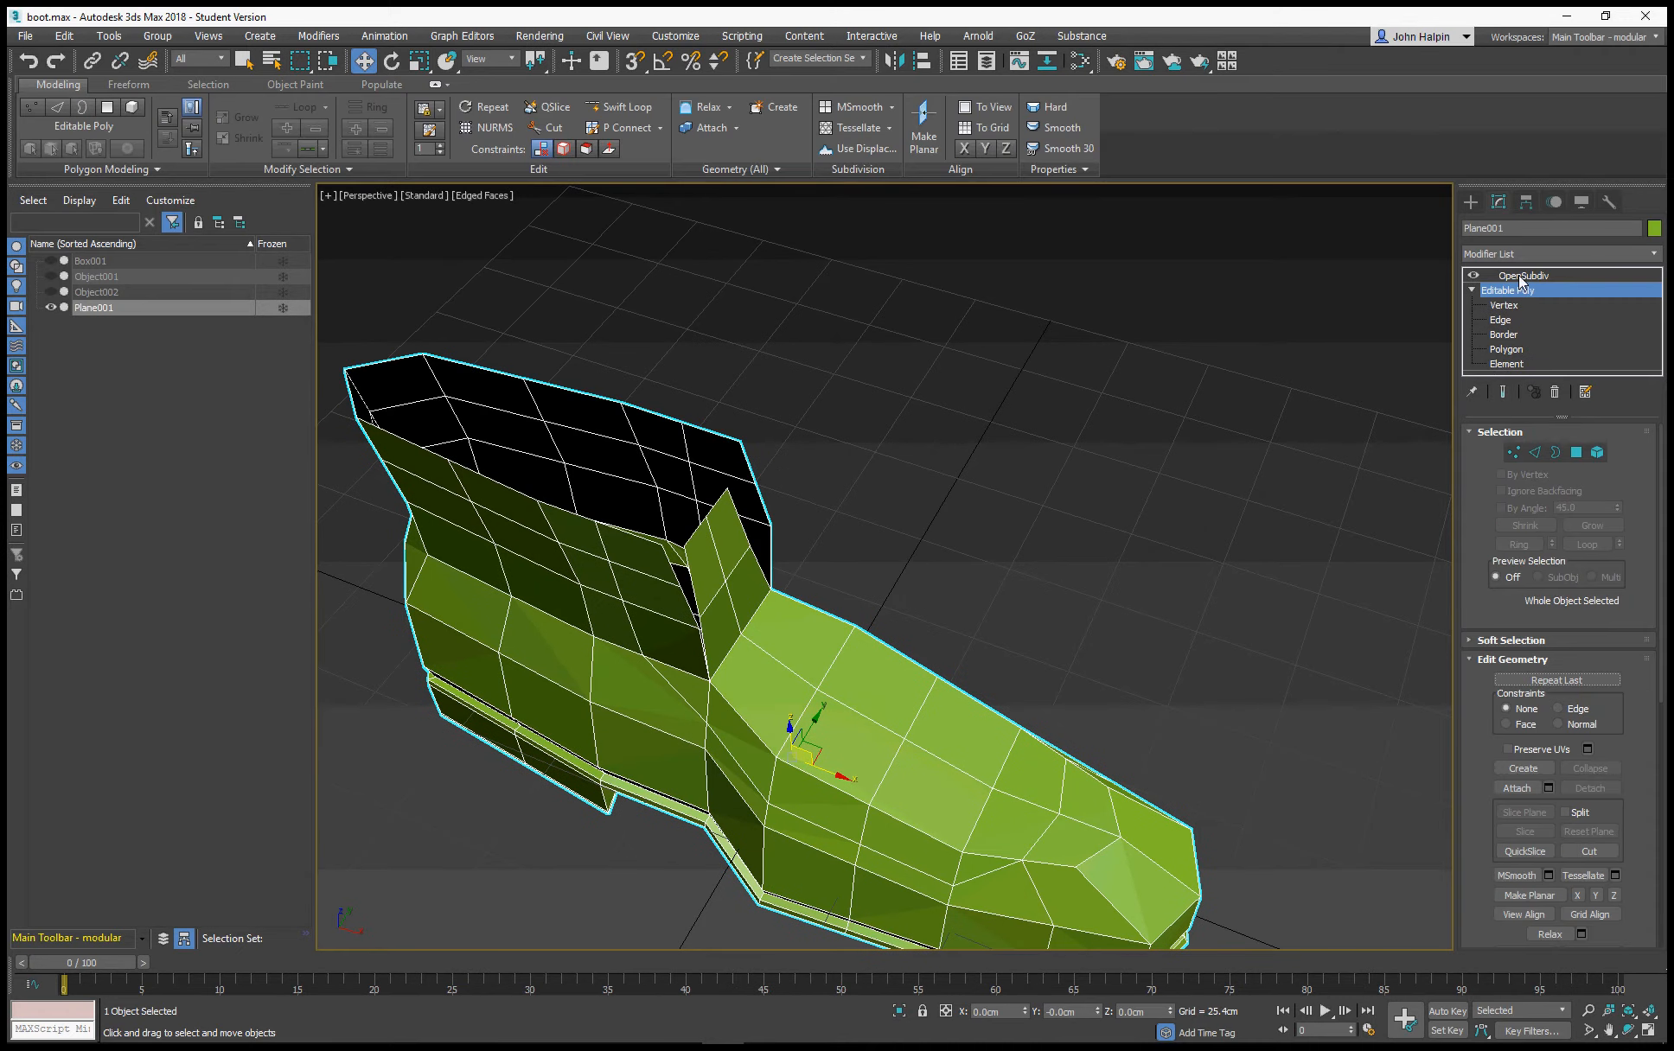
Select the OpenSubdiv modifier and compare the boot's smoothed mesh with Isoline Display on and off
left_click(1520, 275)
middle_click_drag(1010, 560, 1166, 427)
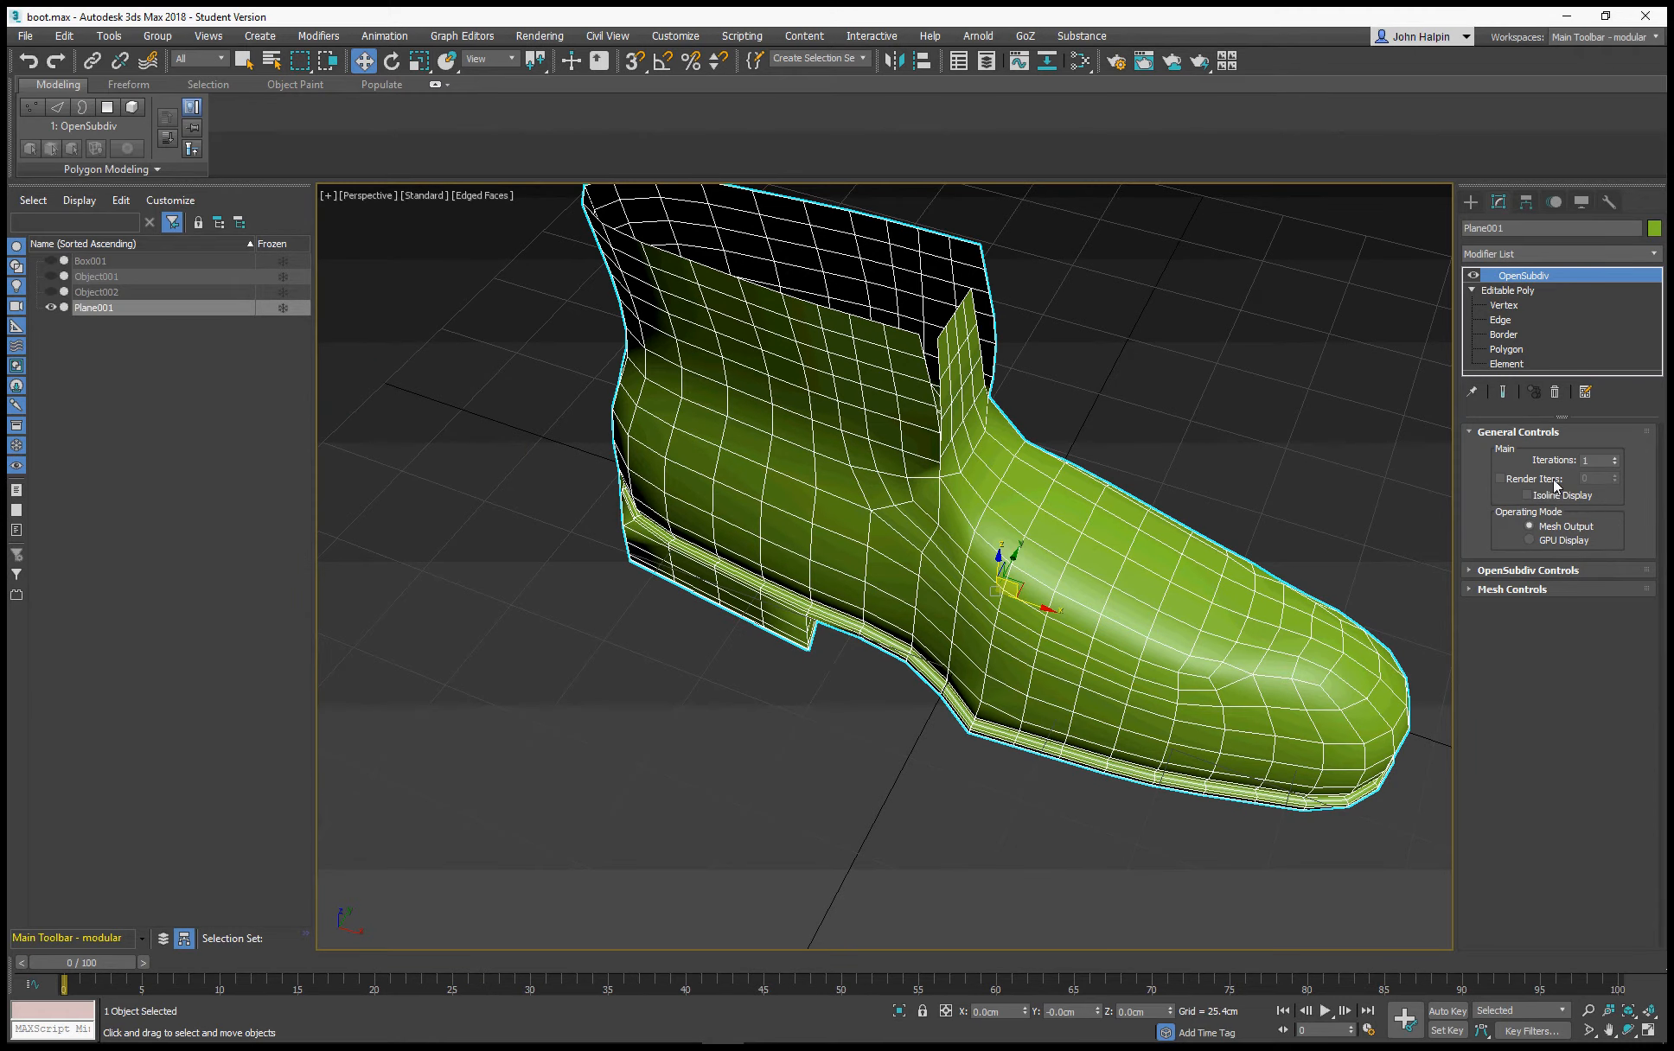
left_click(1586, 460)
middle_click_drag(1013, 459, 969, 524)
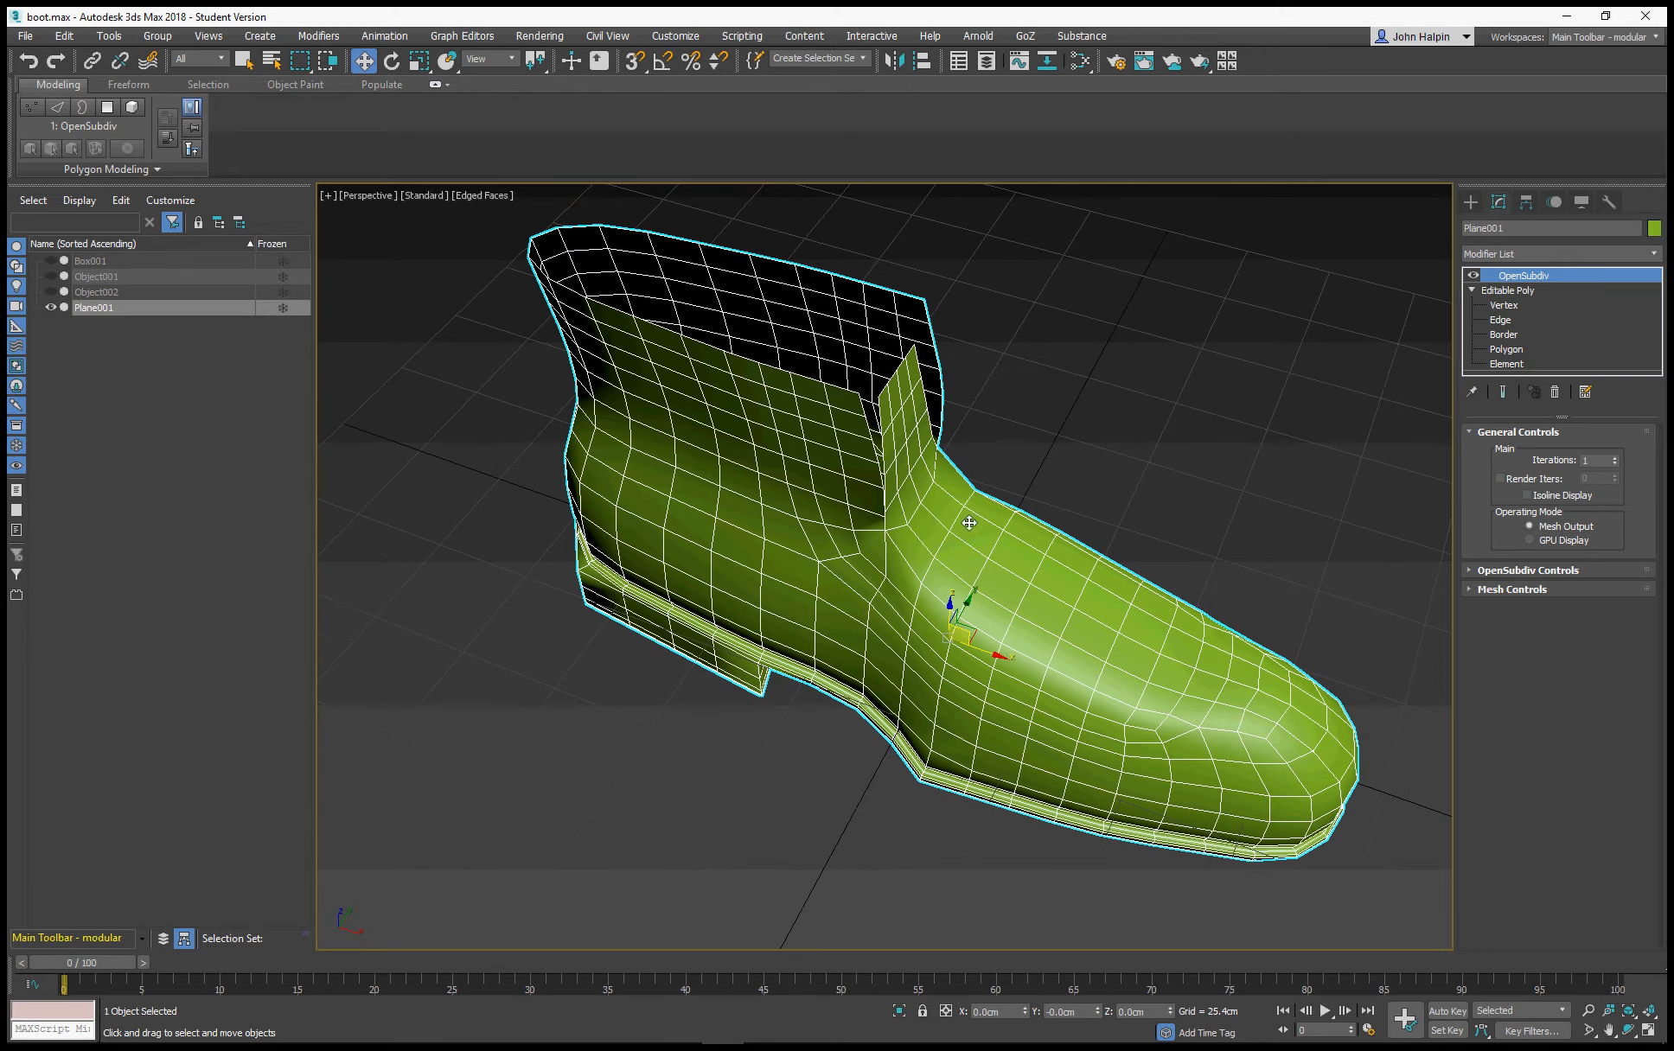
left_click(1525, 496)
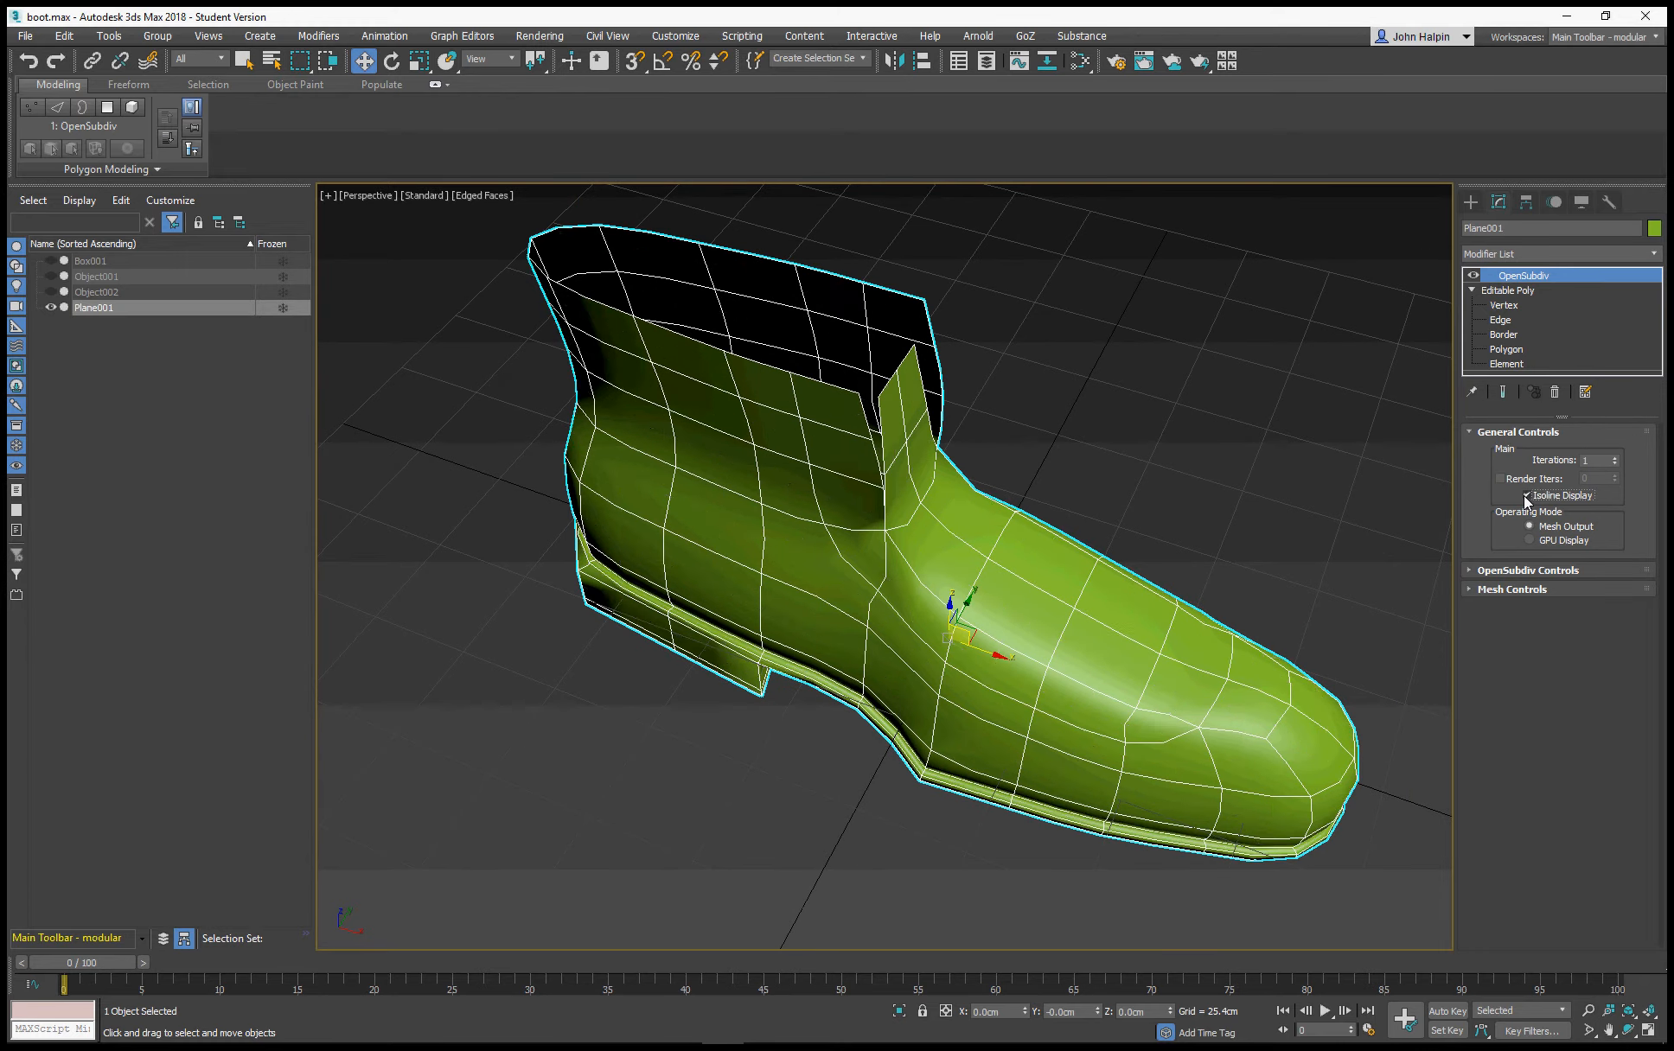
left_click(1525, 497)
left_click(1525, 496)
left_click(1525, 496)
Add an Edit Poly modifier on top of the boot's OpenSubdiv modifier
middle_click_drag(1211, 484, 1077, 458, "alt")
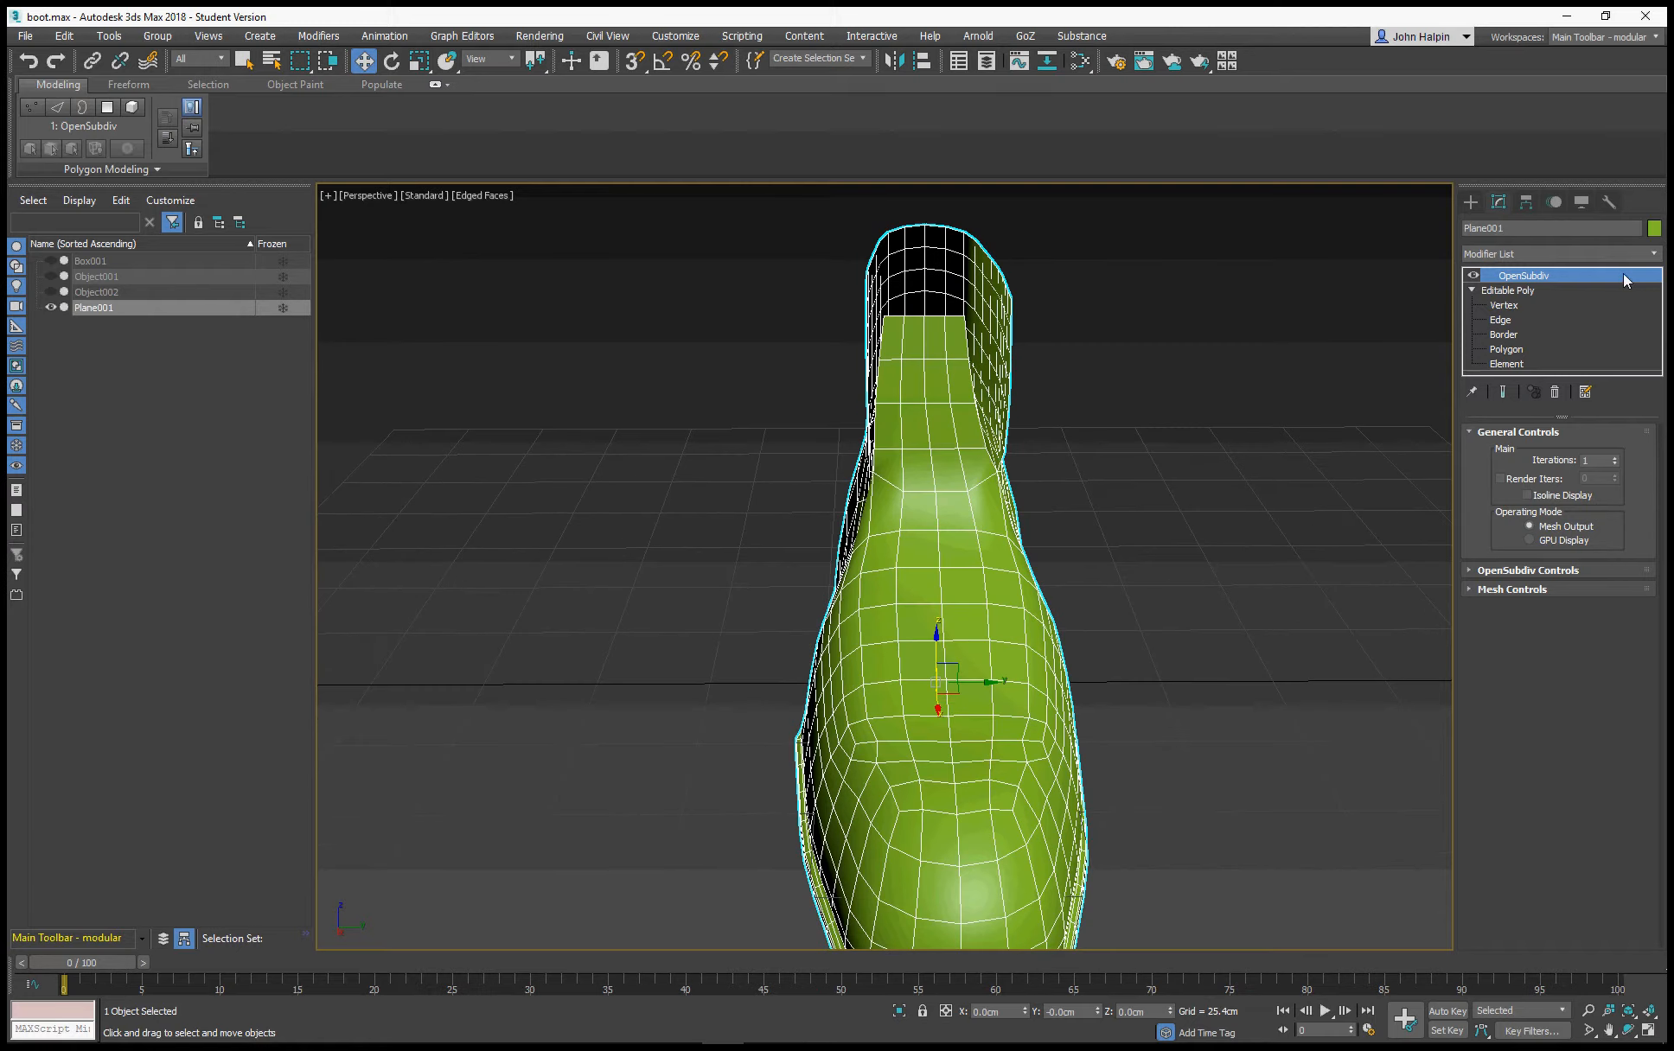
left_click(1657, 262)
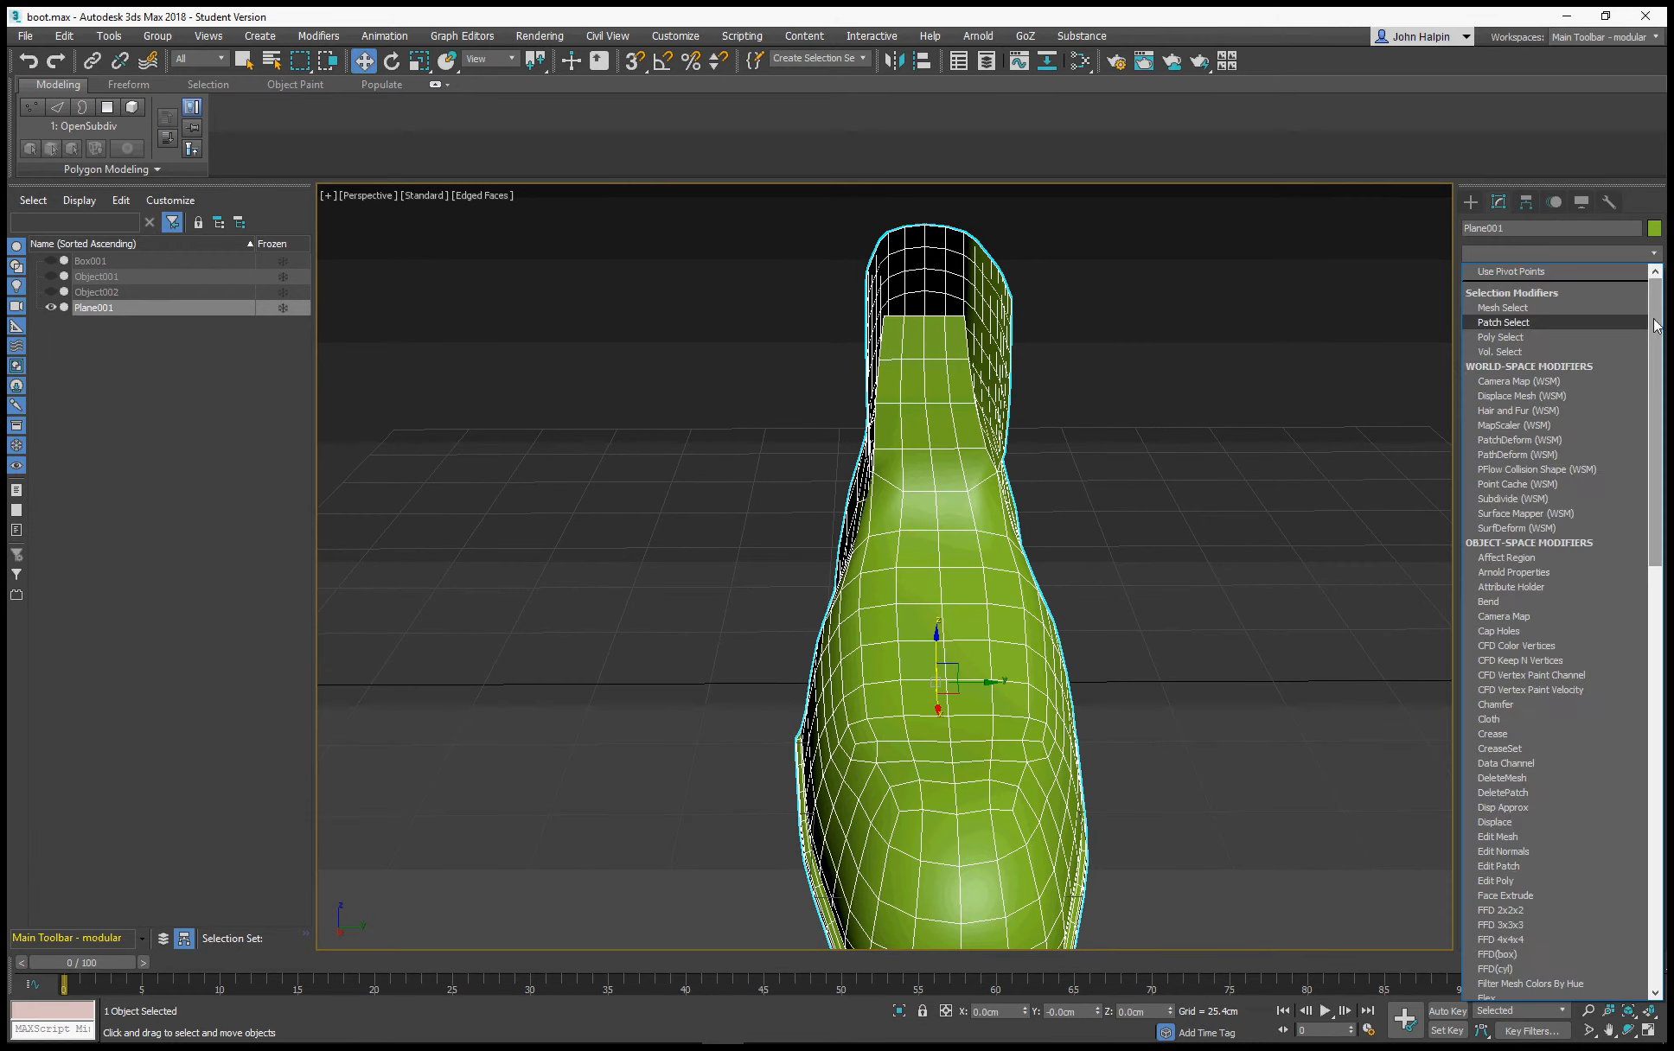
scroll(1657, 485, "down", 10)
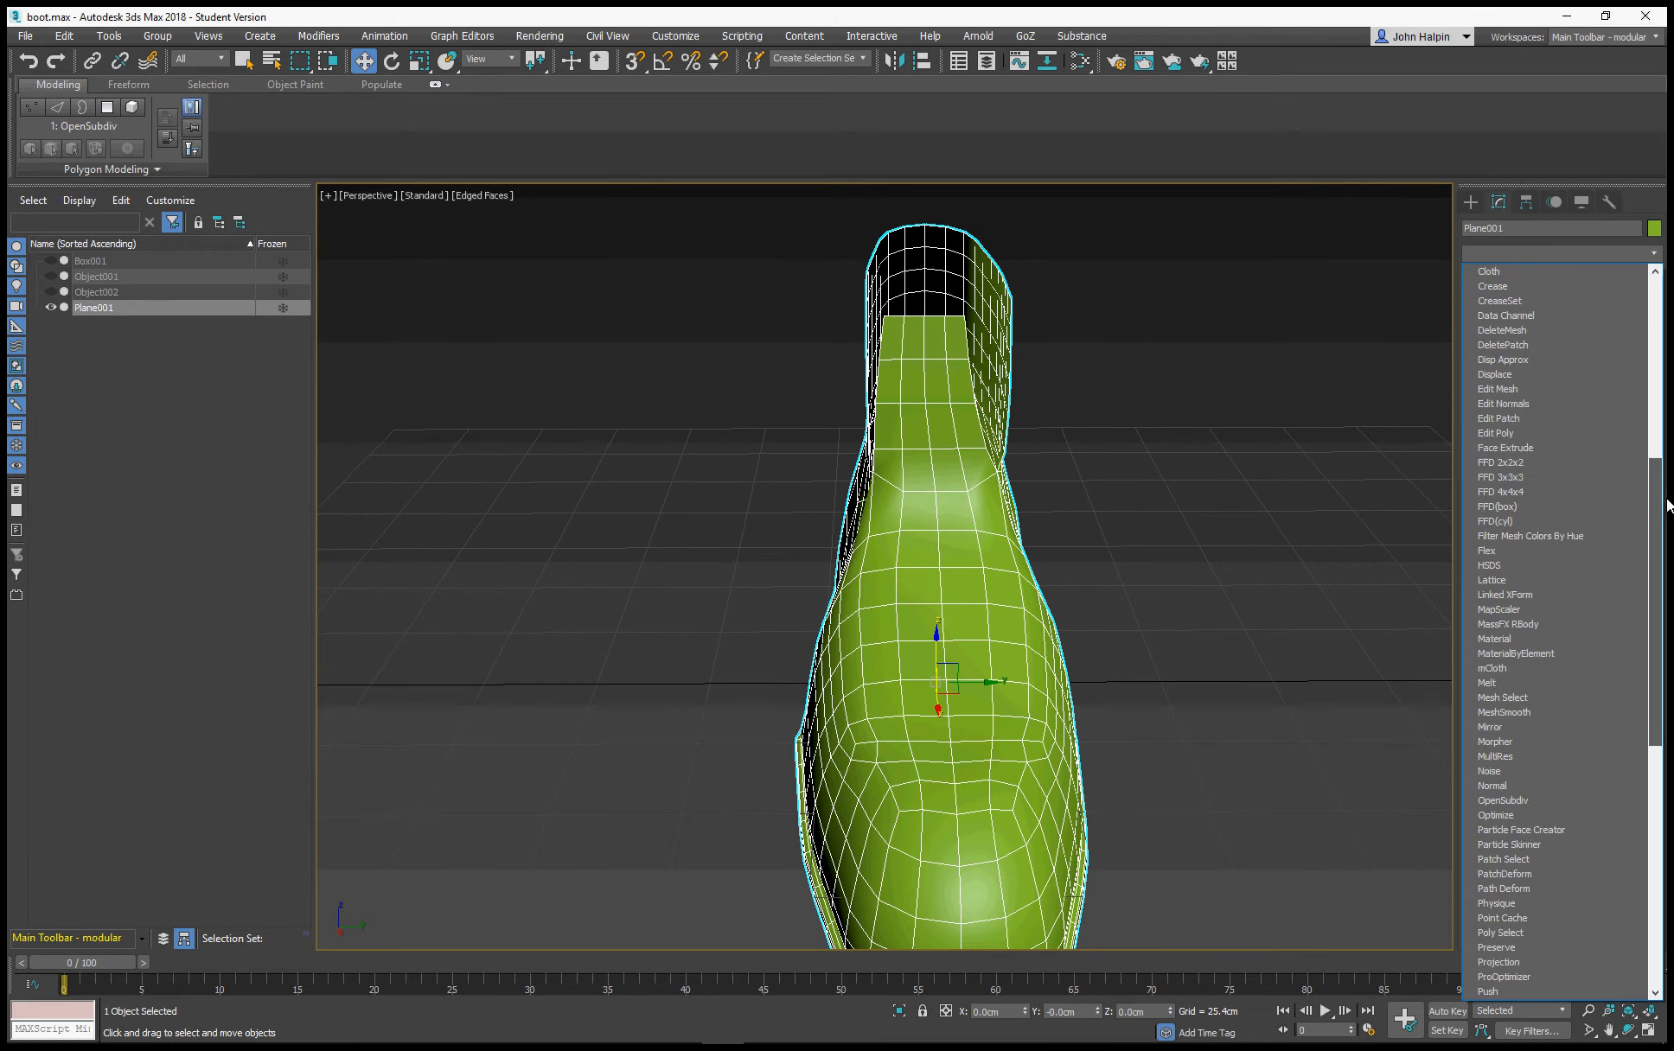
left_click(1586, 436)
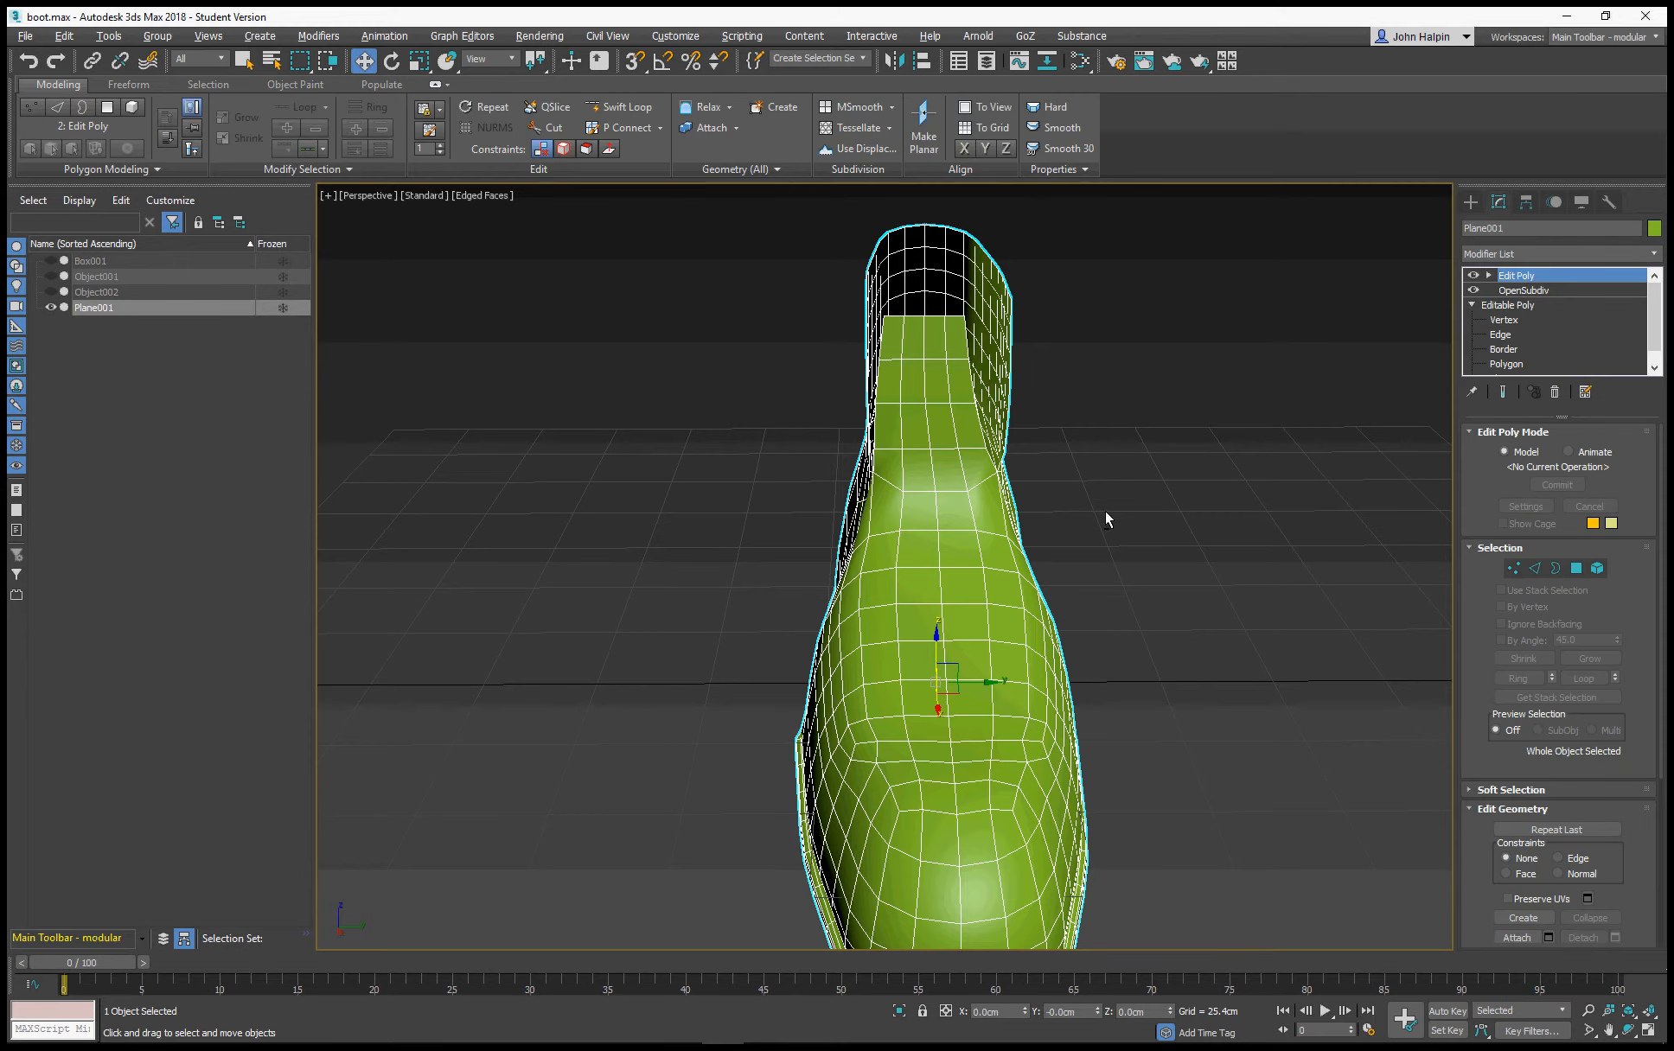
Enter polygon level and select the short row of four polygons across the instep just behind the toe
middle_click_drag(1105, 511, 1416, 595, "alt")
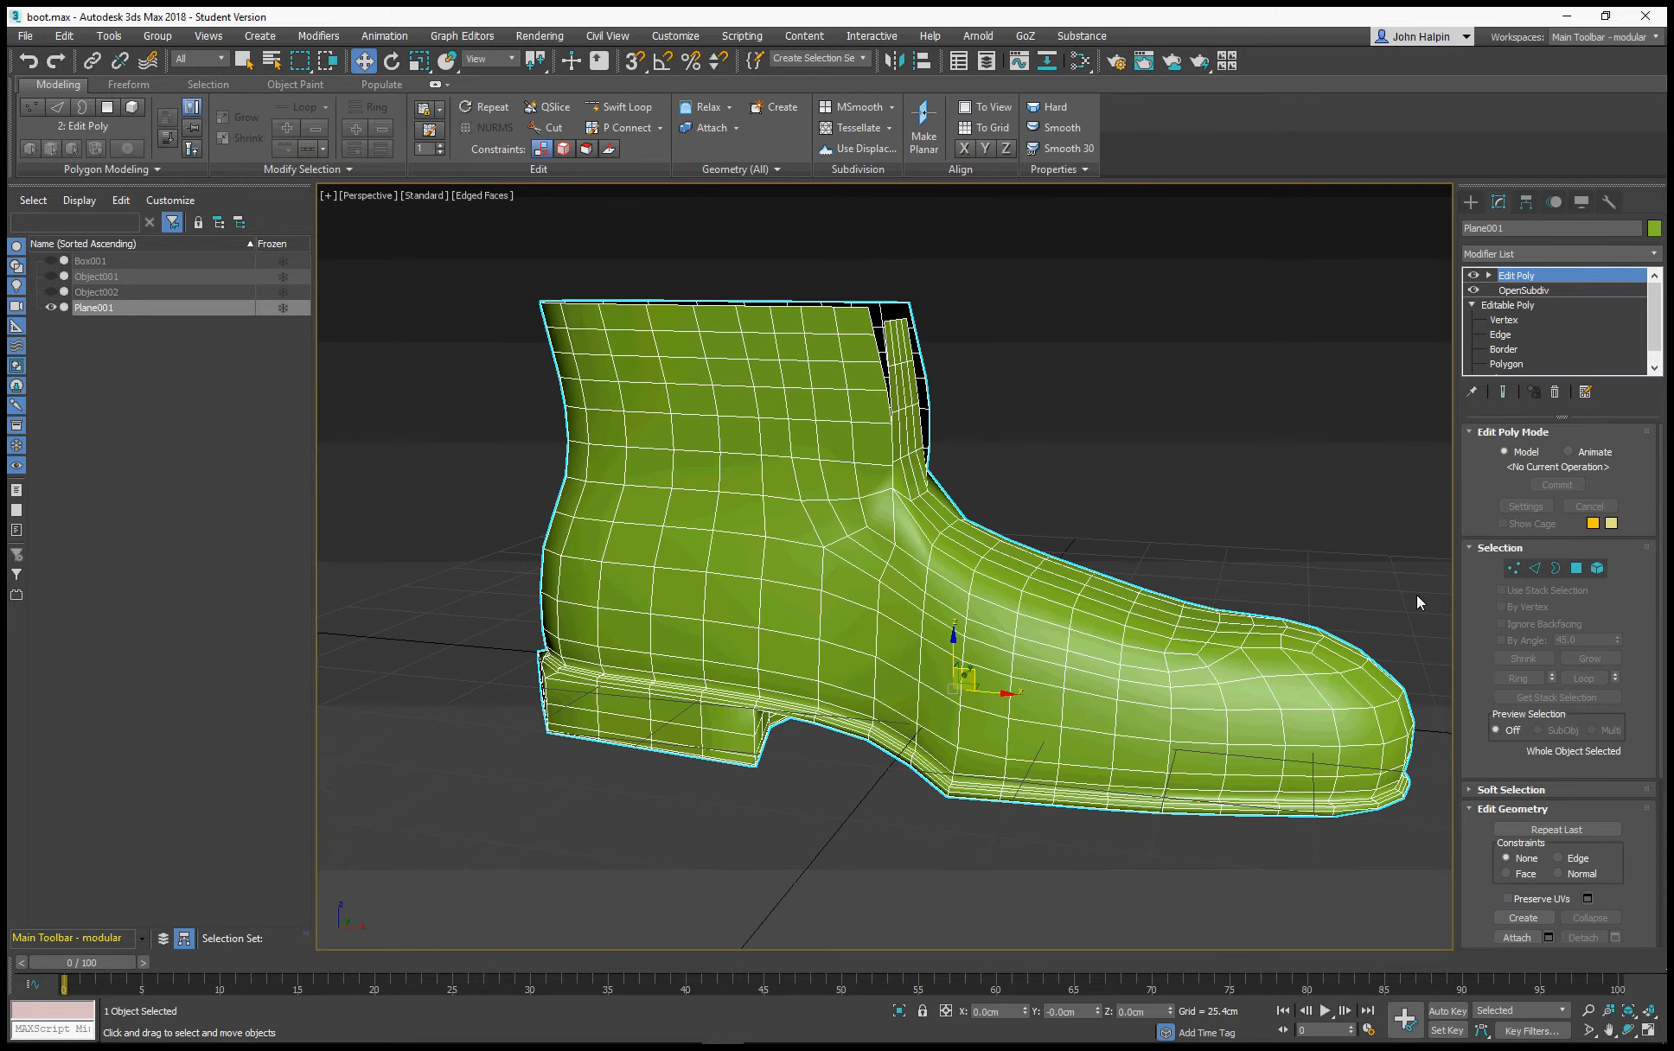
left_click(1576, 568)
left_click_drag(1191, 619, 1248, 532)
middle_click_drag(1249, 532, 1090, 522, "alt")
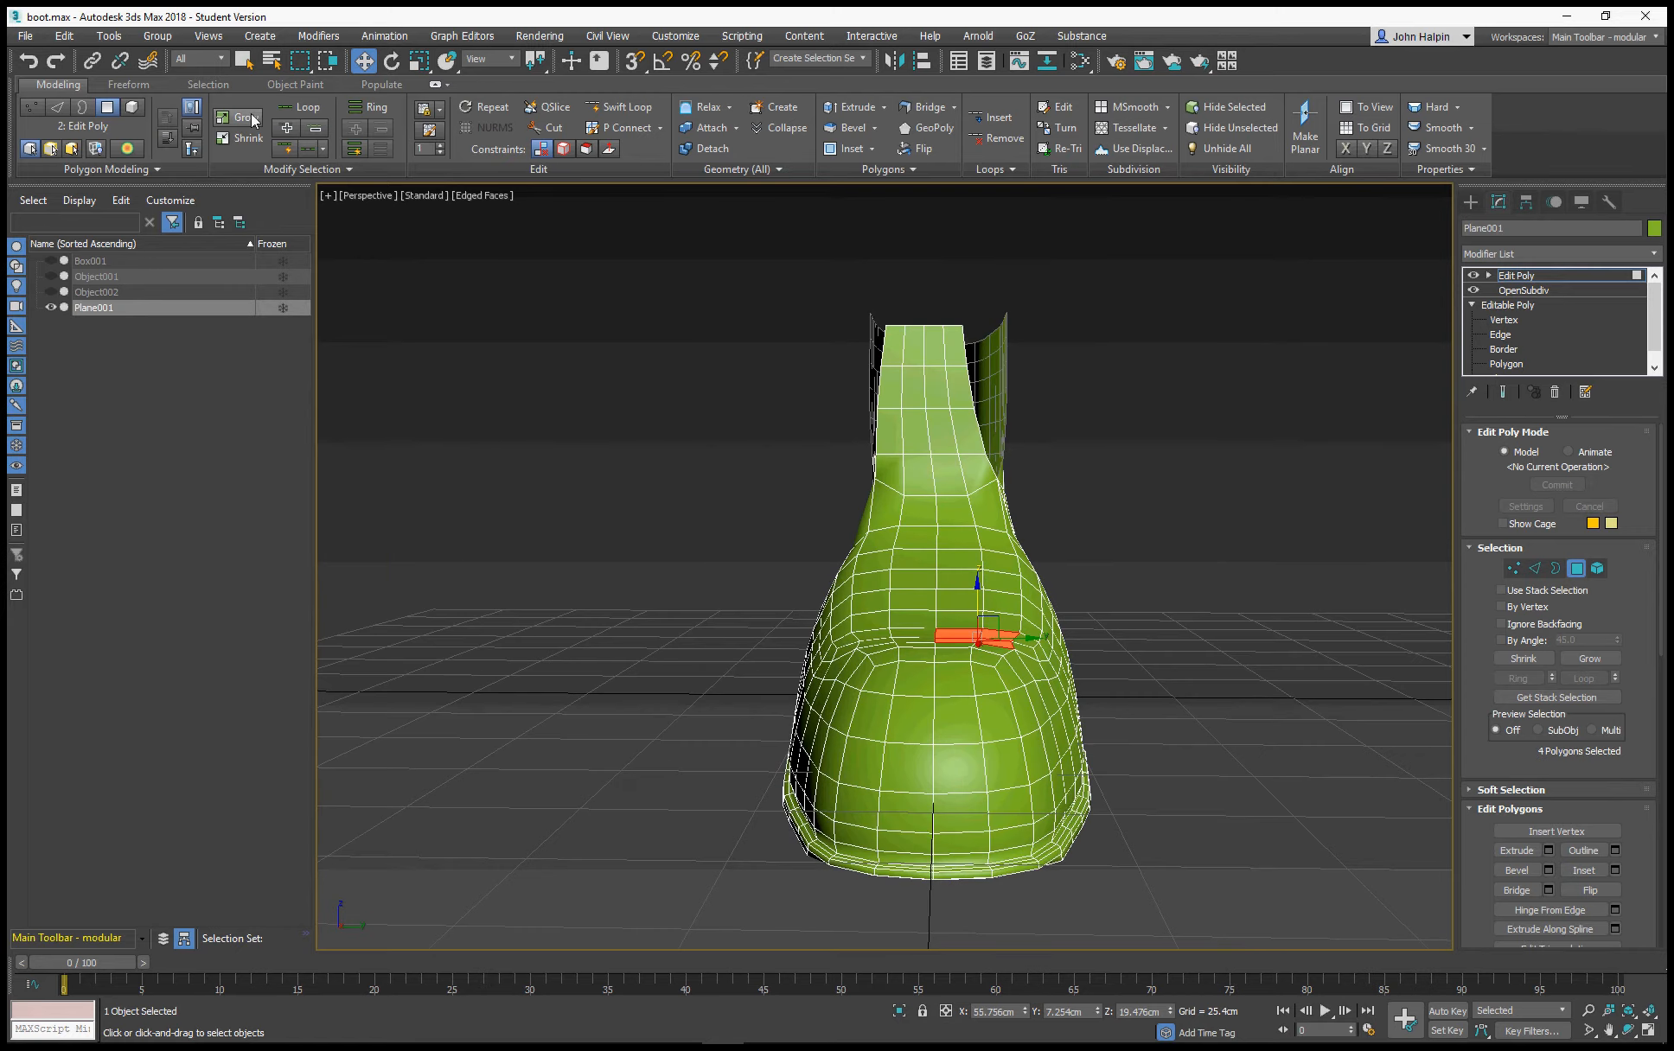
left_click(248, 63)
middle_click_drag(621, 426, 771, 434, "alt")
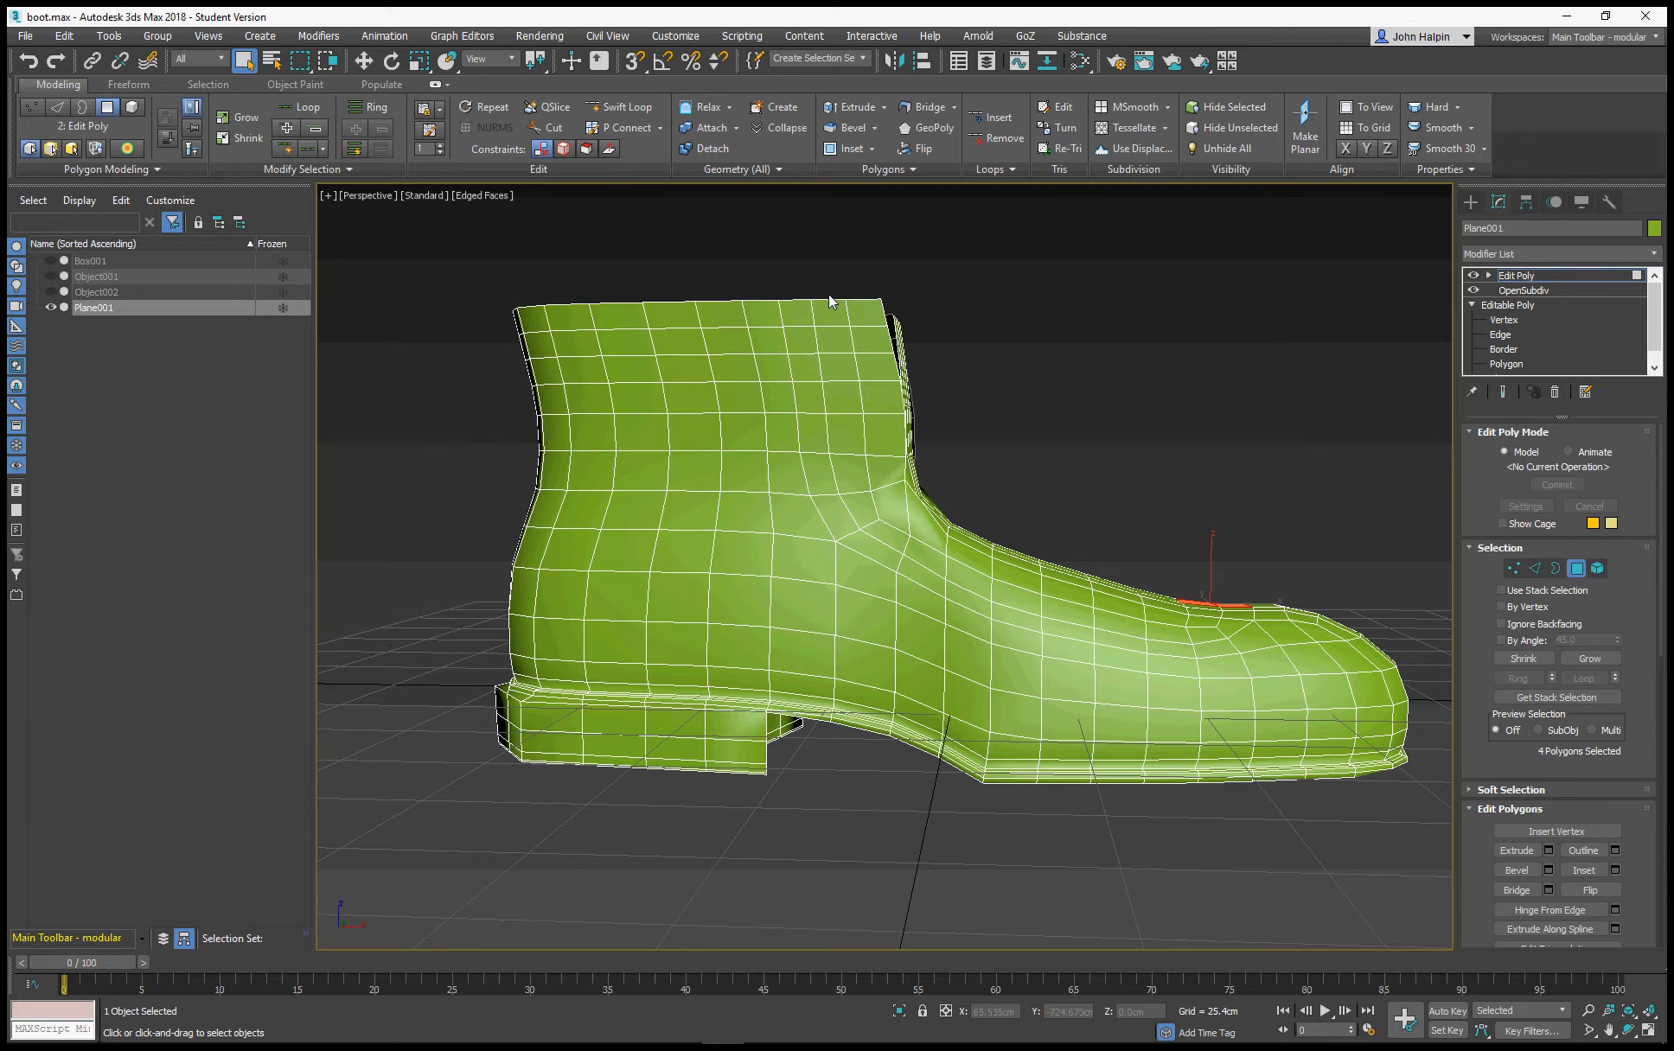
Add the polygons from the collar down the front of the shaft and along the instep to the toe to the selection
left_click_drag(829, 291, 919, 521)
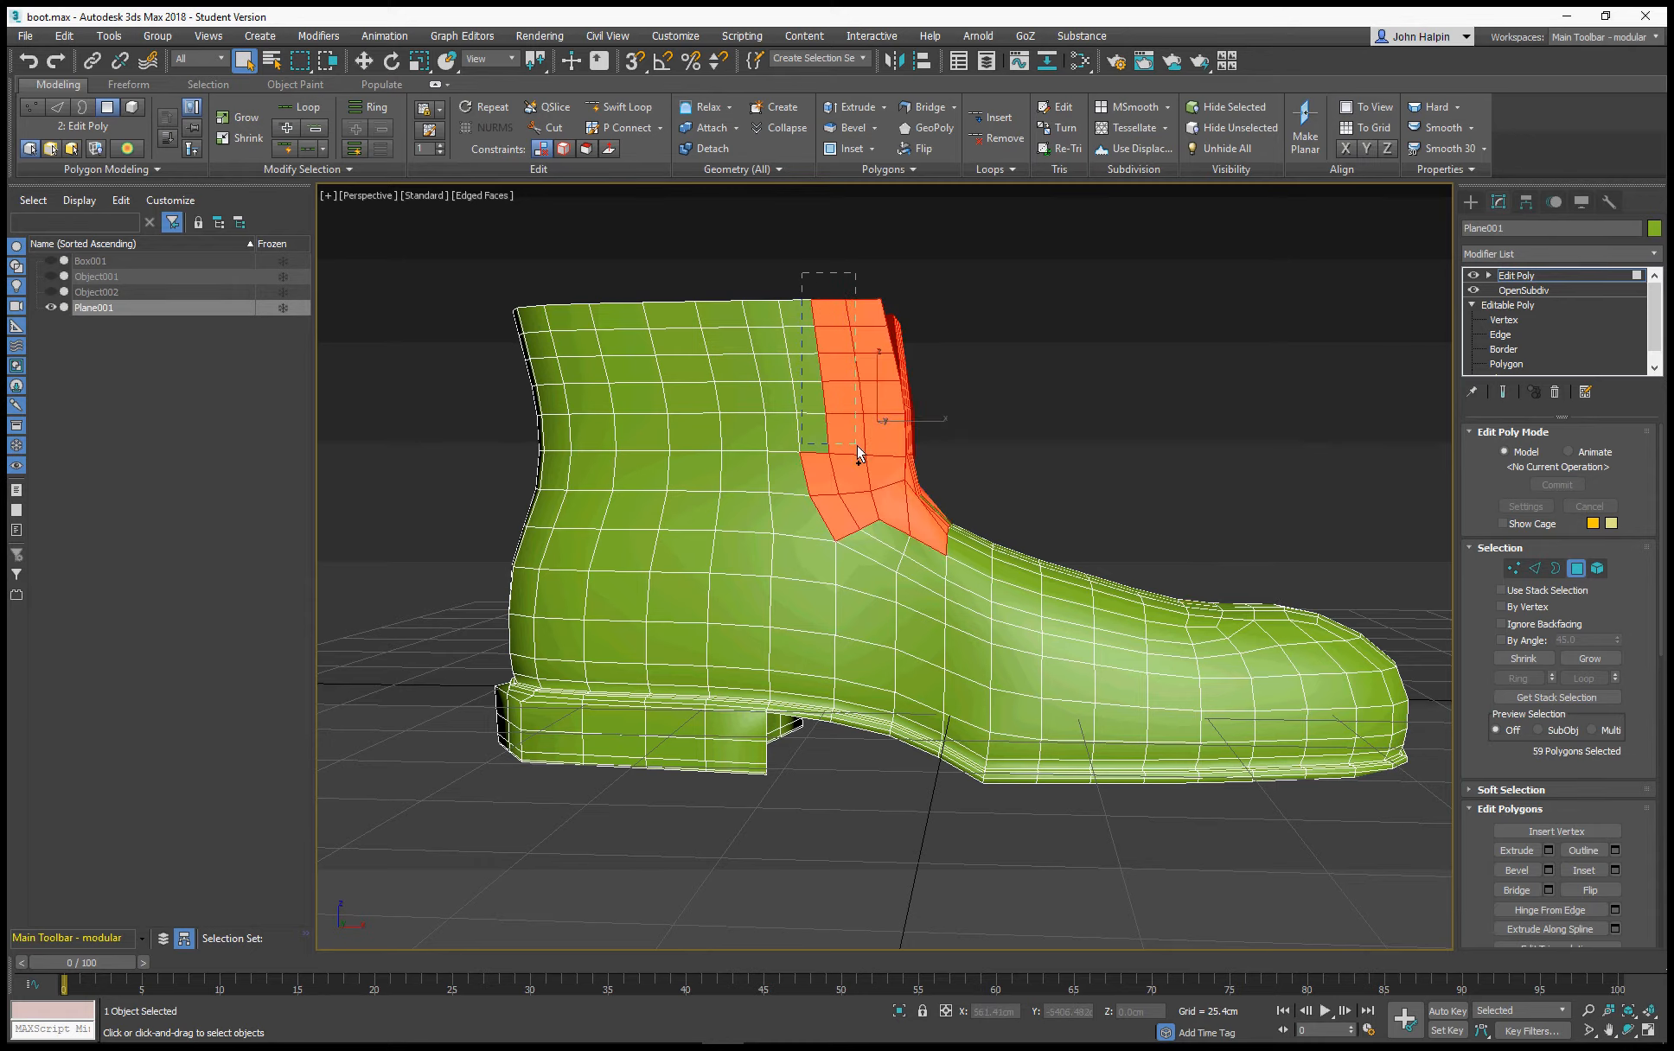
left_click_drag(857, 444, 857, 440, "ctrl")
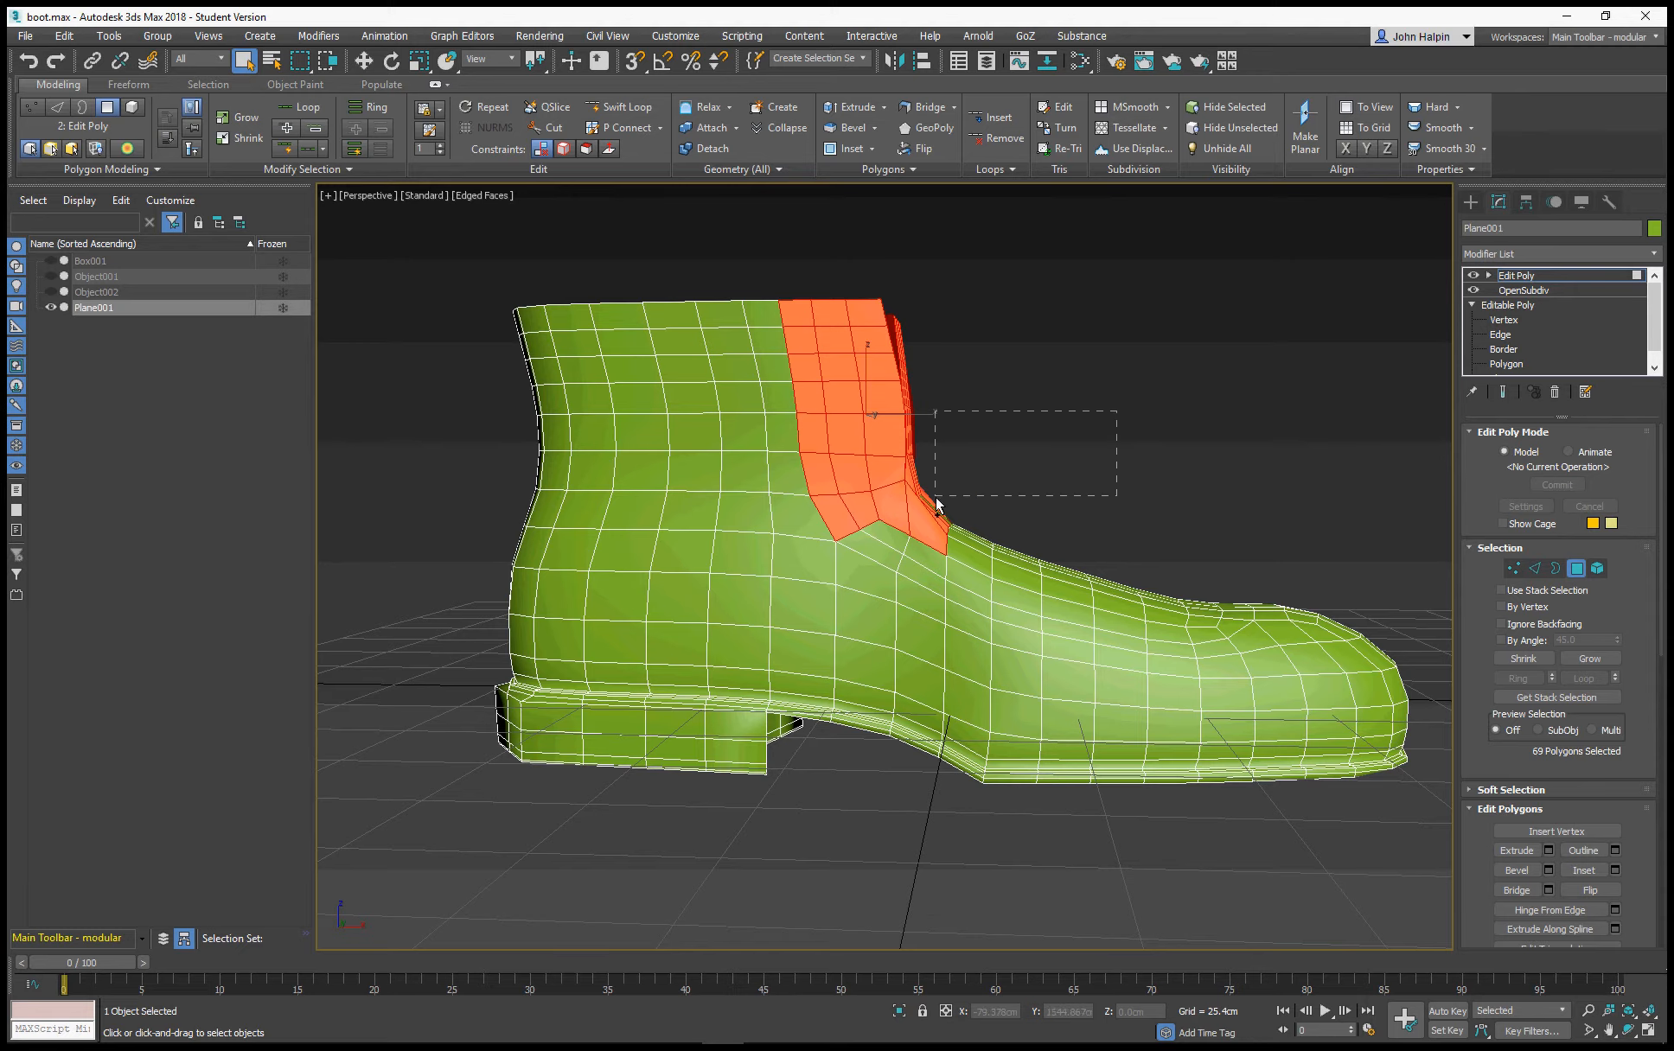
left_click_drag(936, 497, 846, 533, "ctrl")
left_click_drag(1073, 533, 1004, 621, "ctrl")
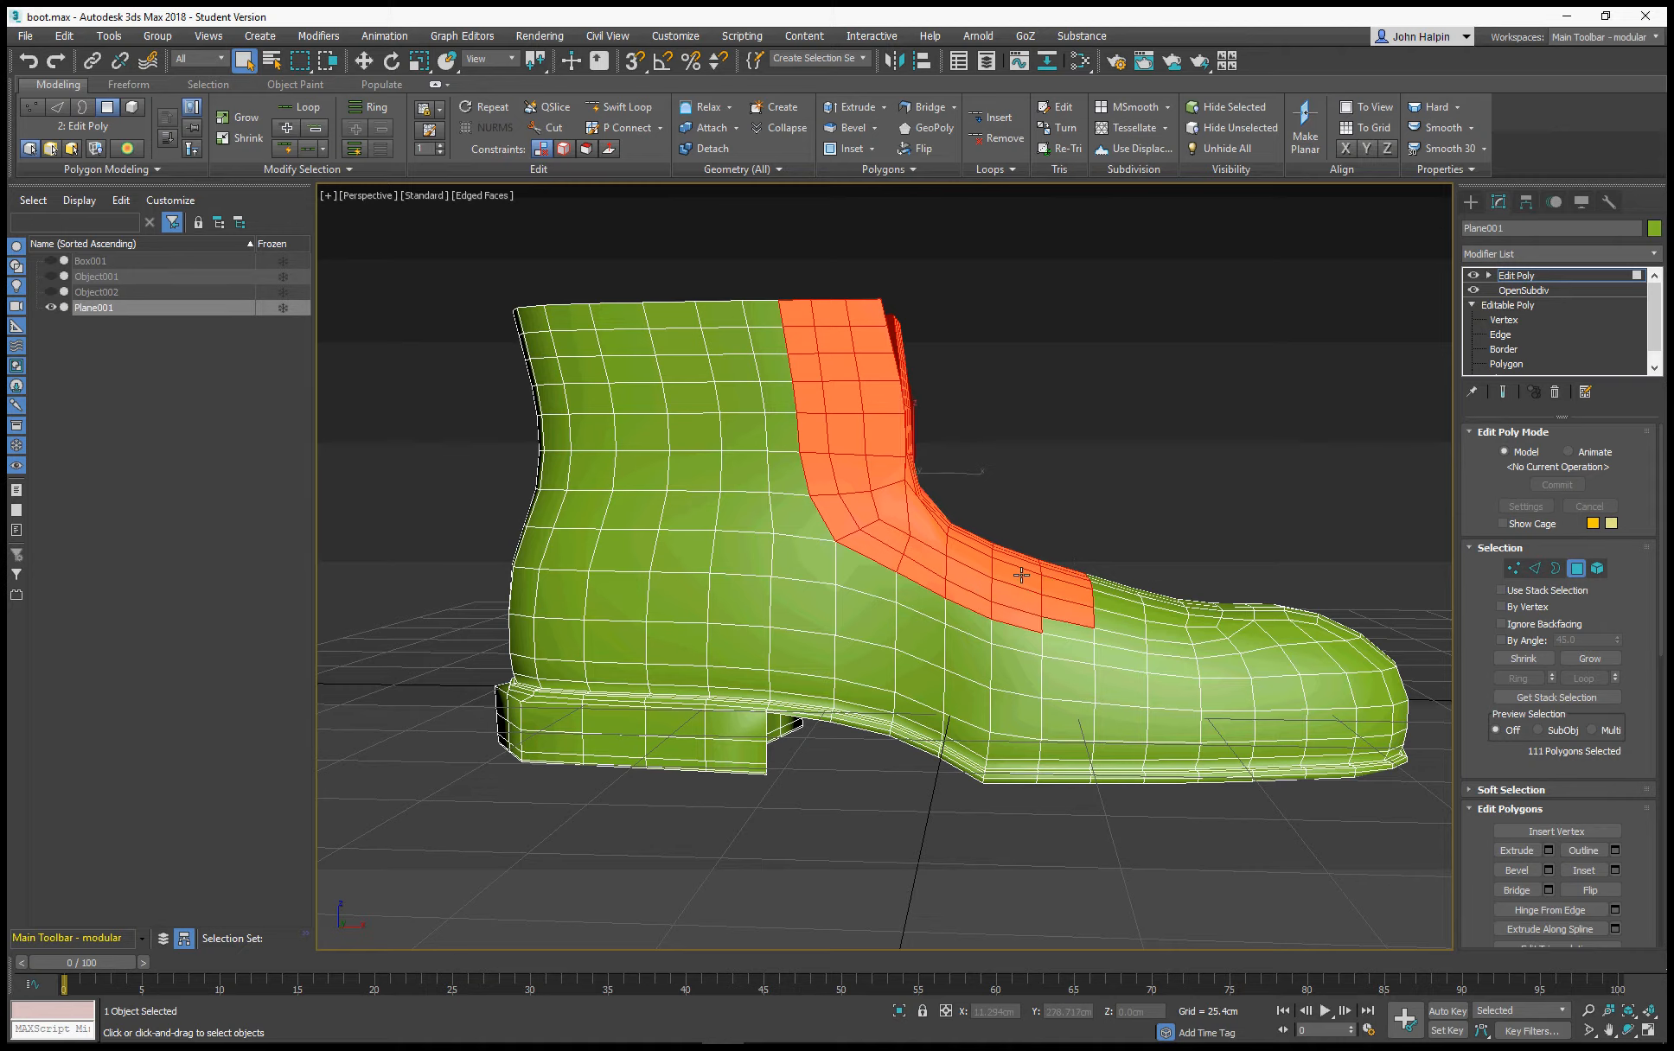
mouse_move(1178, 614)
left_mouse_down("ctrl")
mouse_move(1226, 626)
mouse_move(1141, 636)
mouse_move(1193, 639)
left_mouse_up("ctrl")
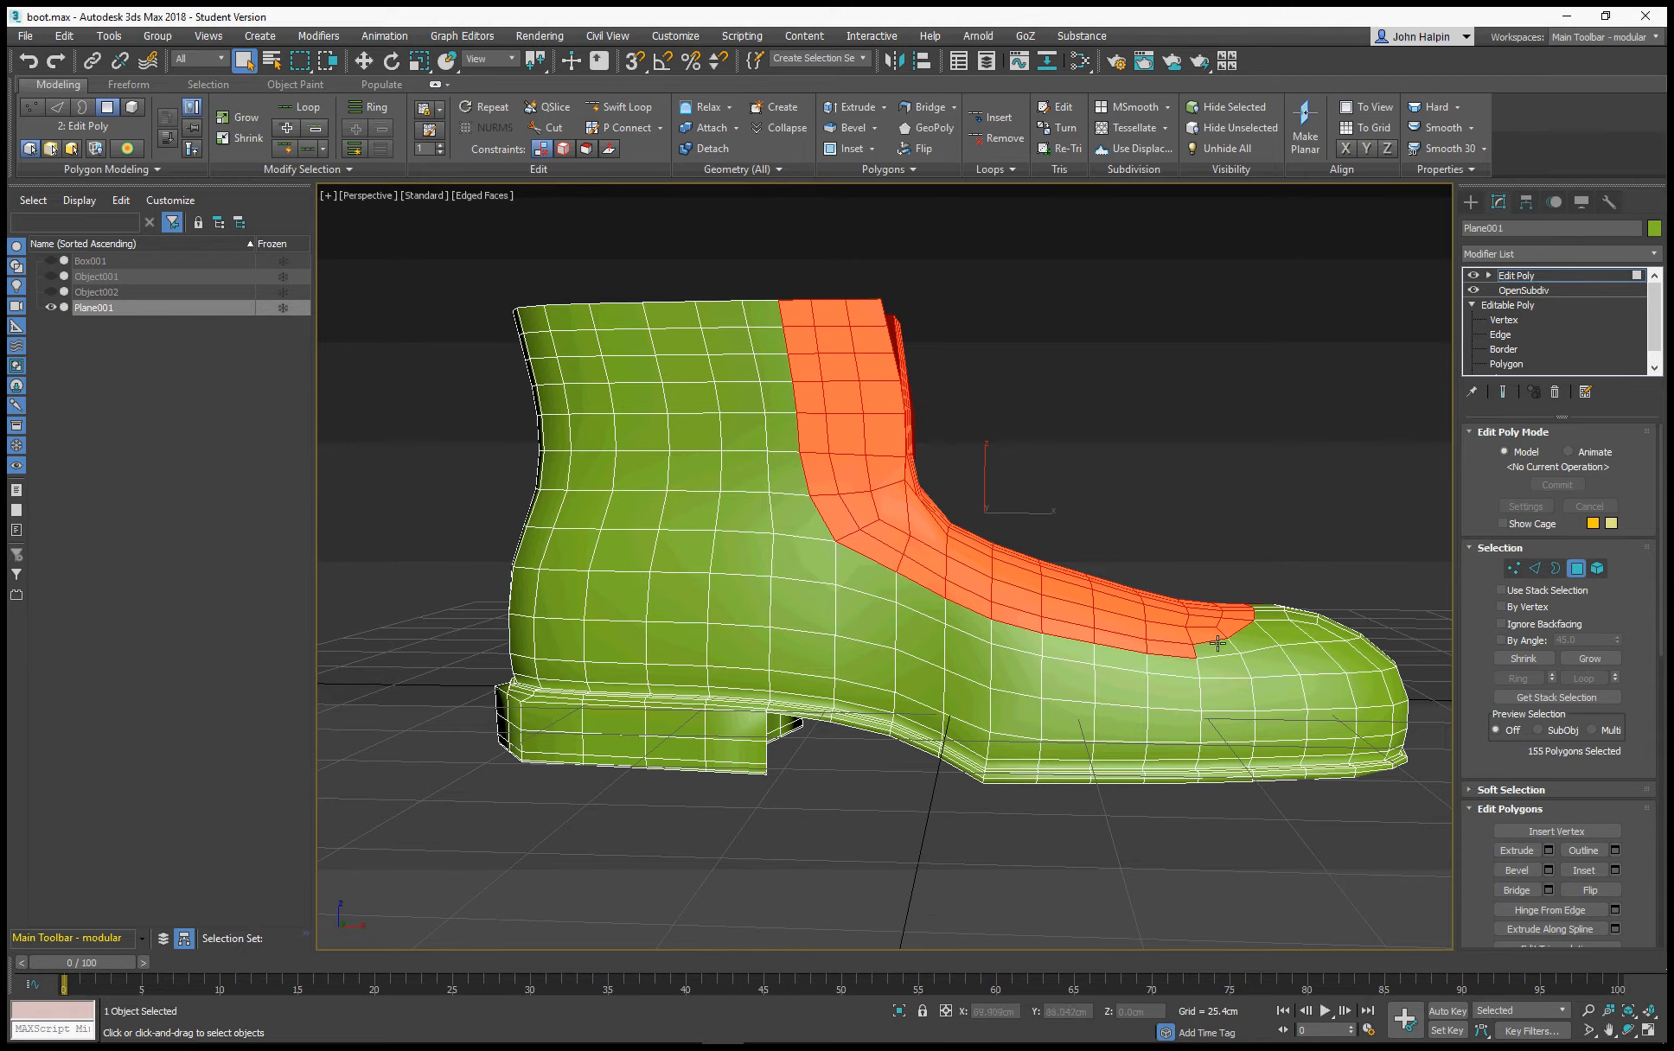
Deselect the excess polygons below the cut line along the opposite side of the toe and instep
middle_click_drag(1193, 613, 828, 711, "alt")
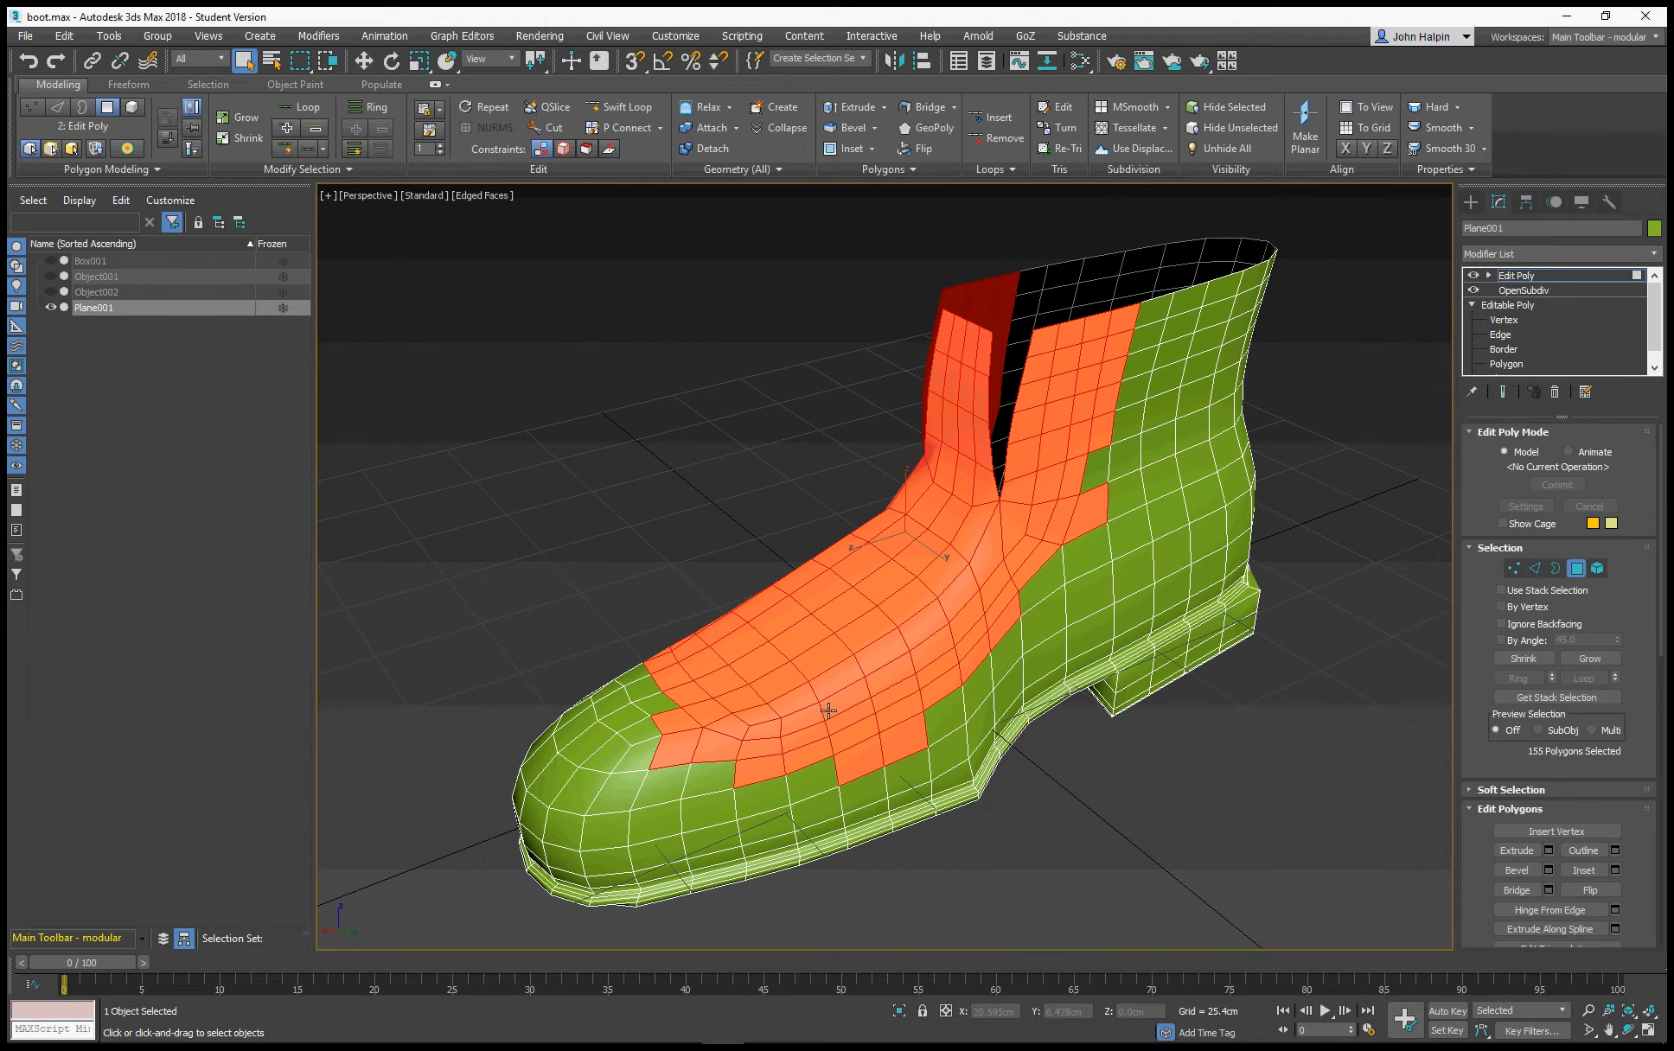
left_click_drag(500, 909, 660, 804)
left_click_drag(665, 740, 666, 740, "alt")
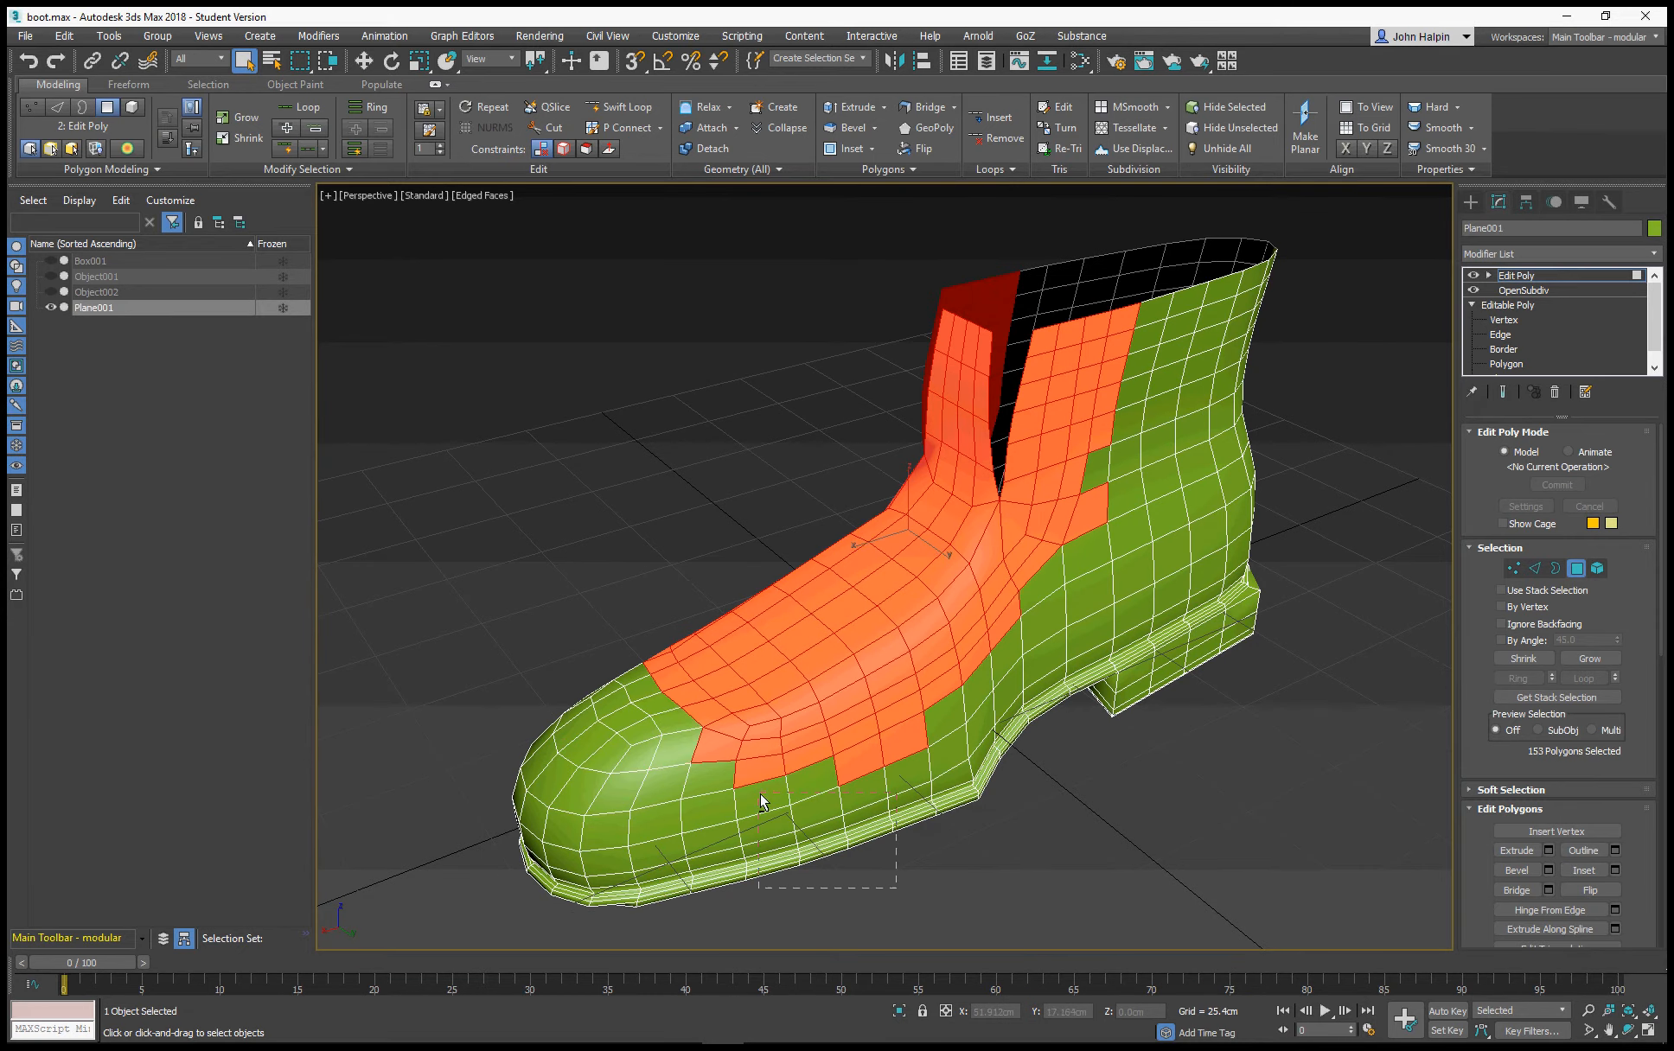
left_click_drag(760, 794, 702, 743, "alt")
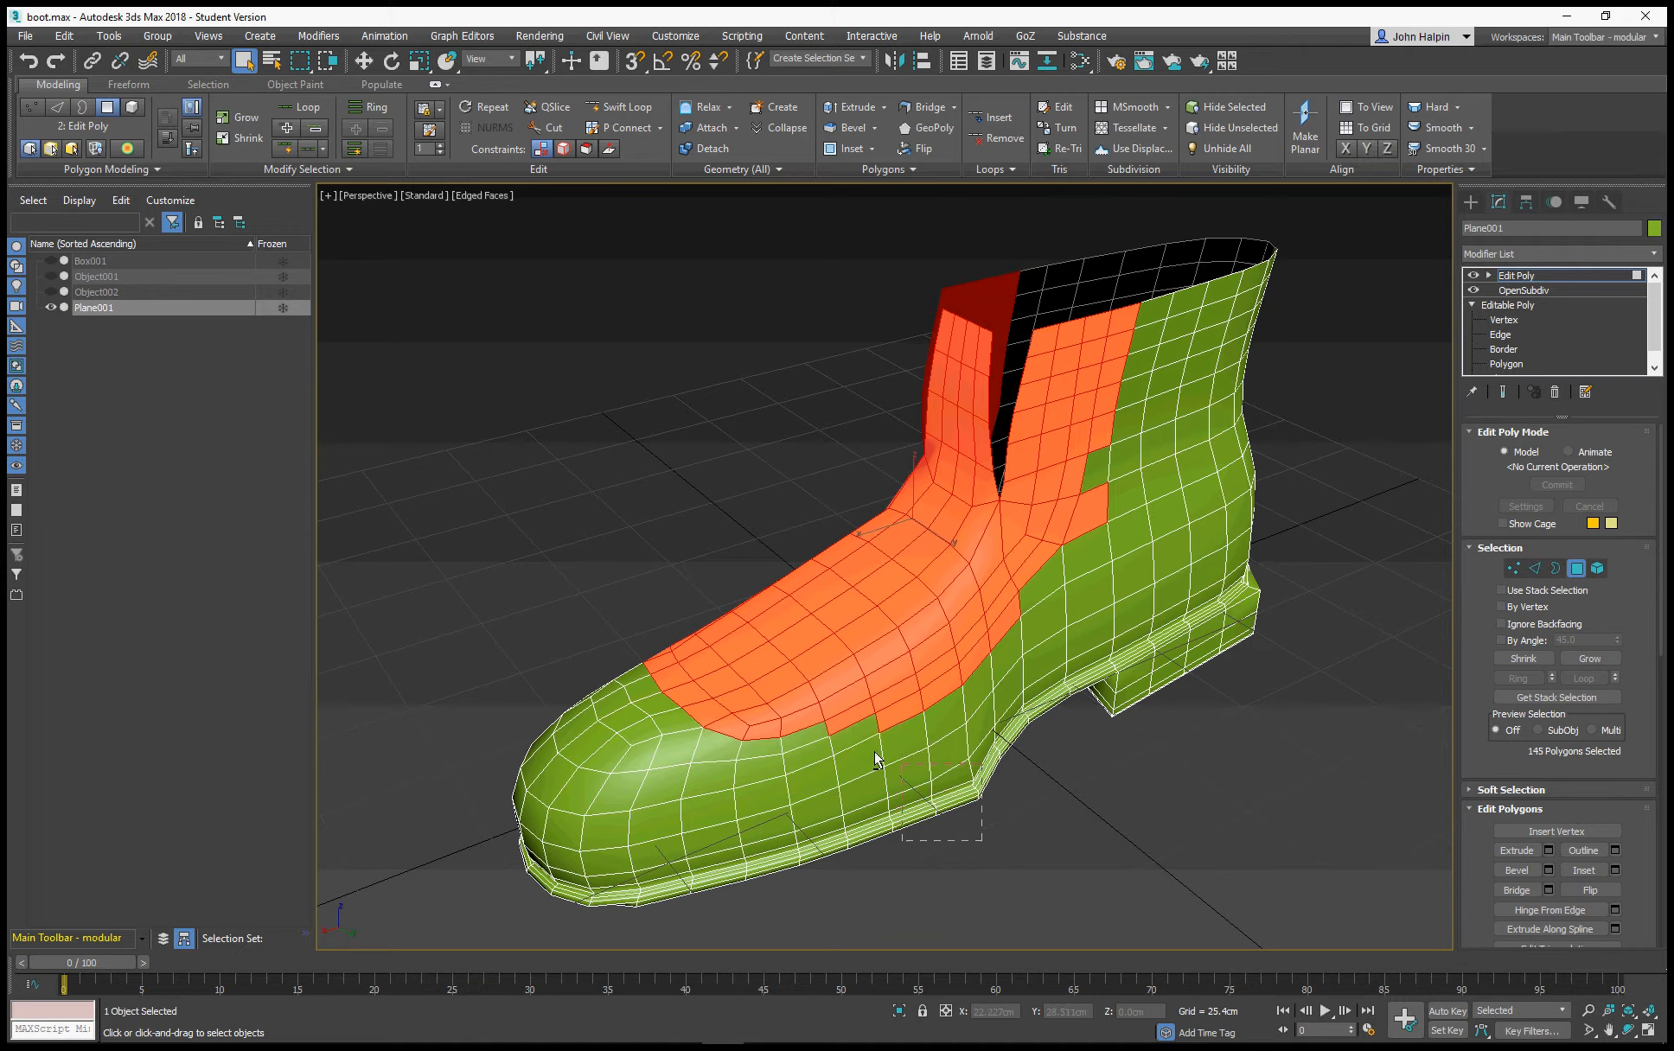
left_click_drag(873, 752, 843, 702, "alt")
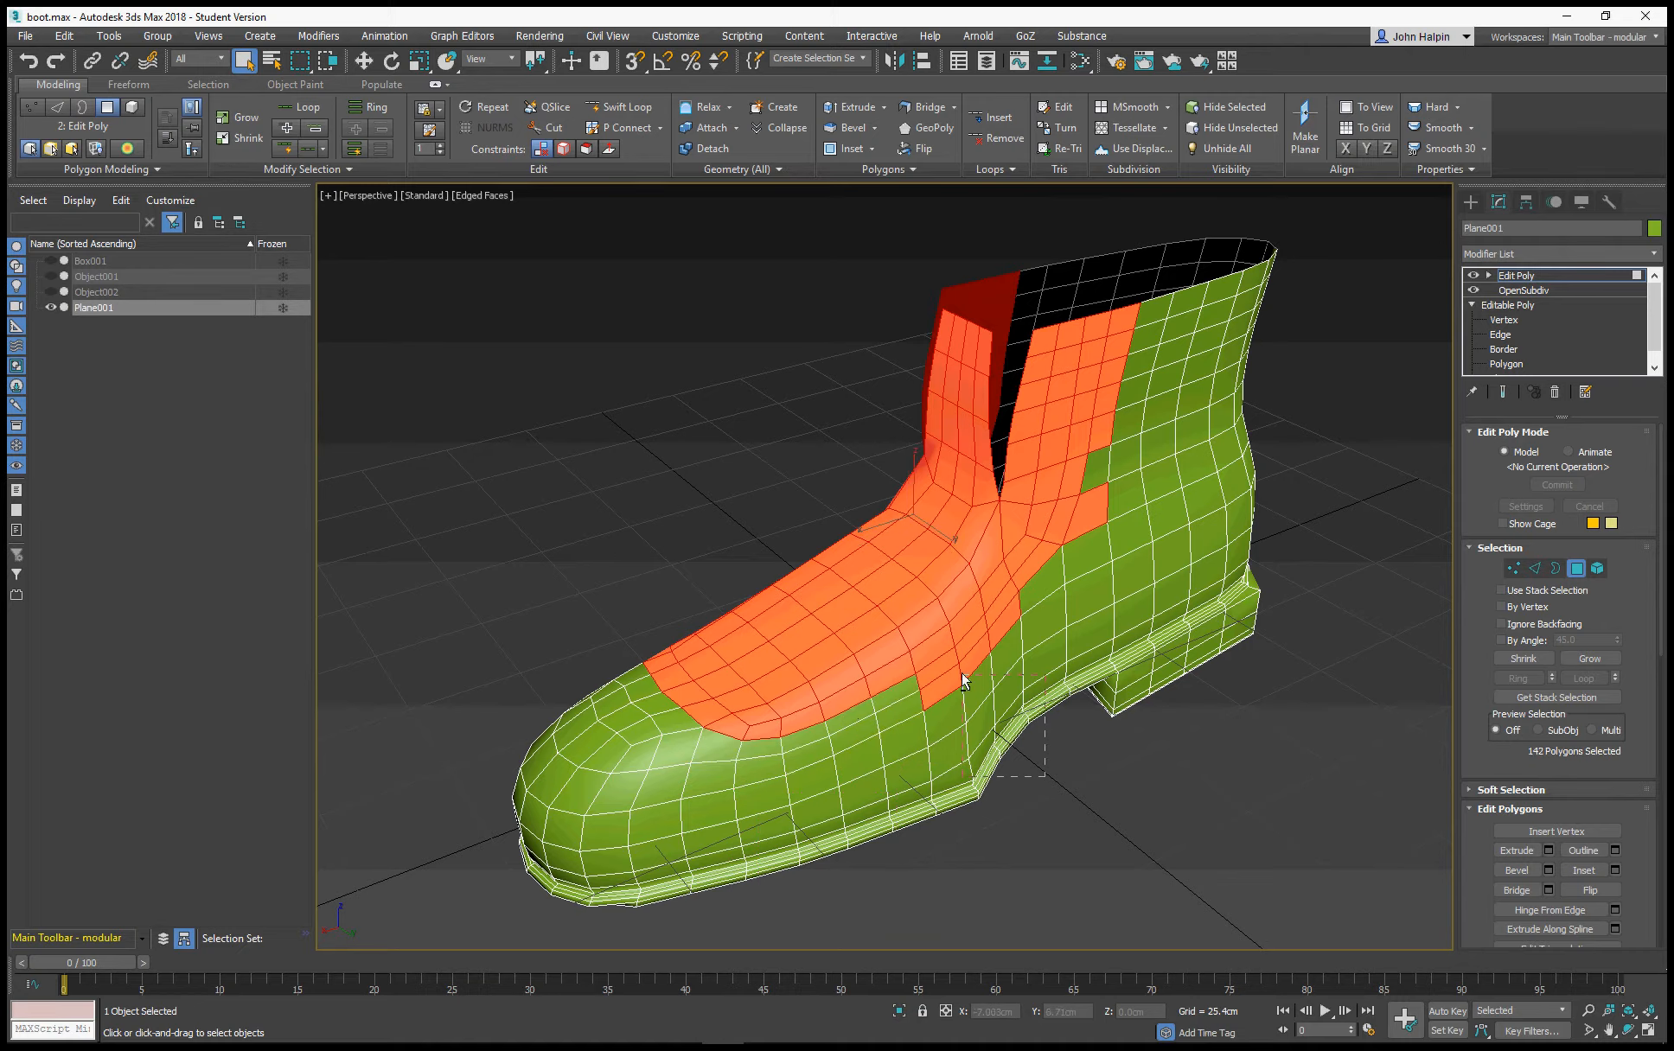
left_click_drag(946, 662, 945, 661, "alt")
Deselect the stray polygons at the ankle and the rearmost selected column up that side of the shaft
left_click_drag(1191, 712, 1049, 536, "alt")
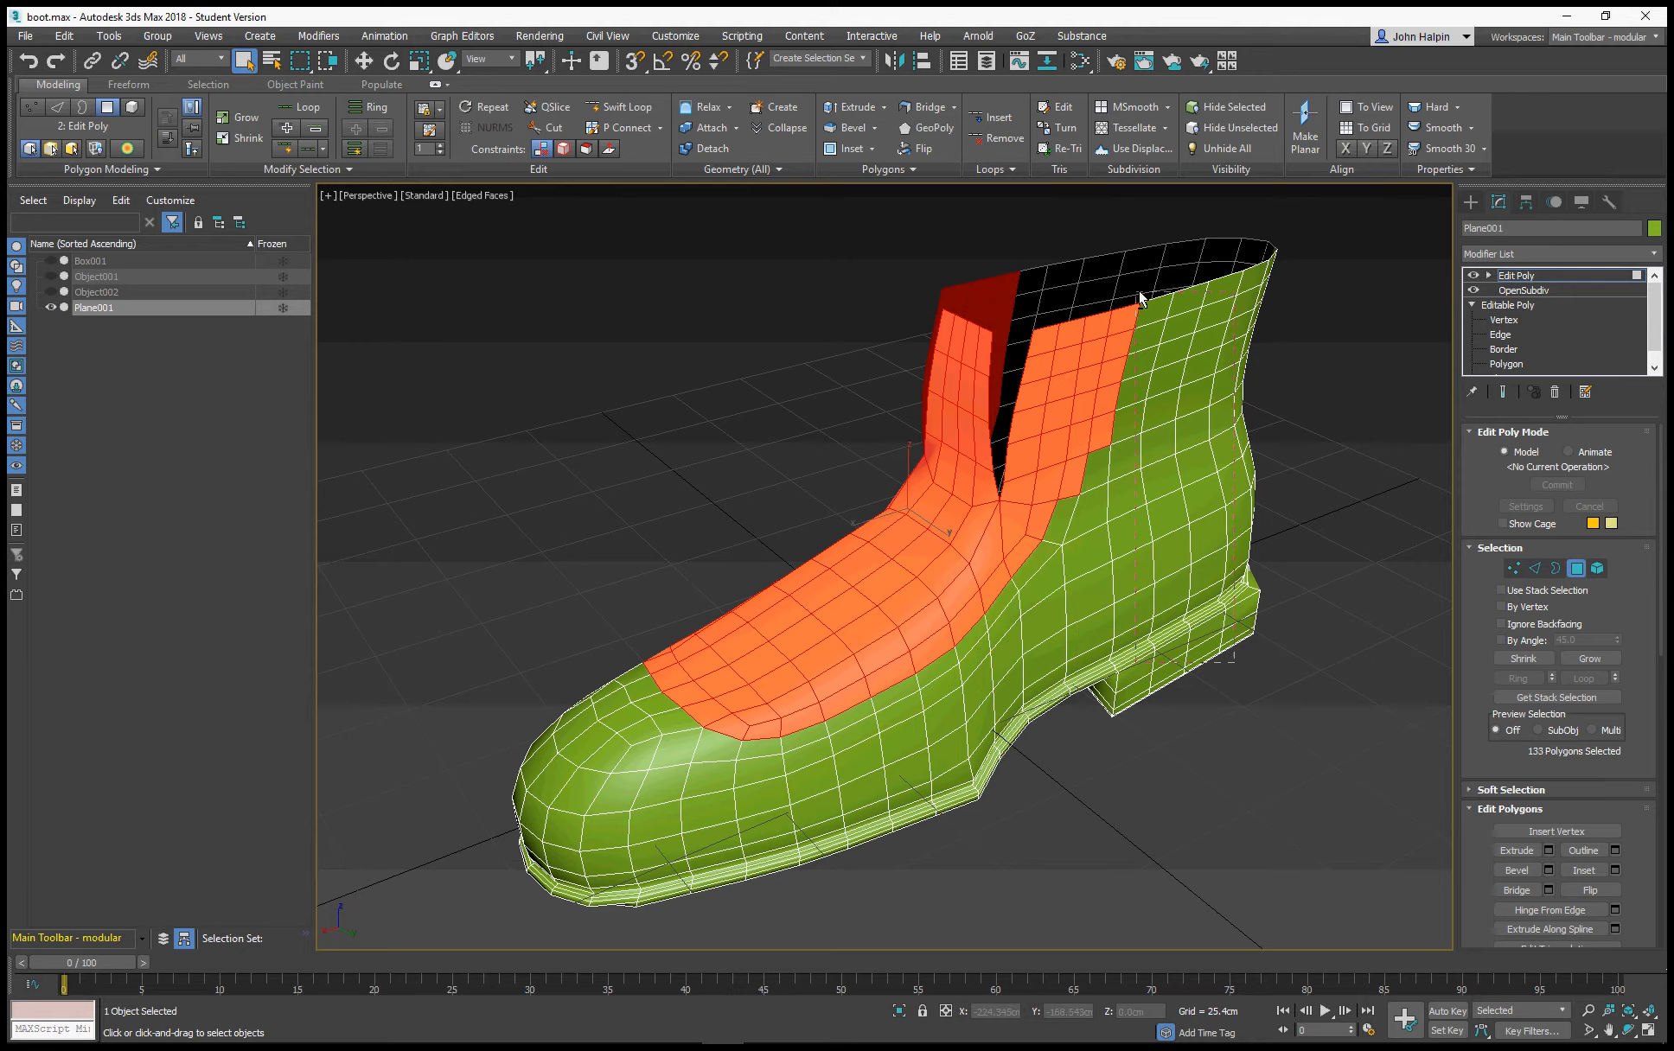
left_click_drag(1139, 293, 1093, 418, "alt")
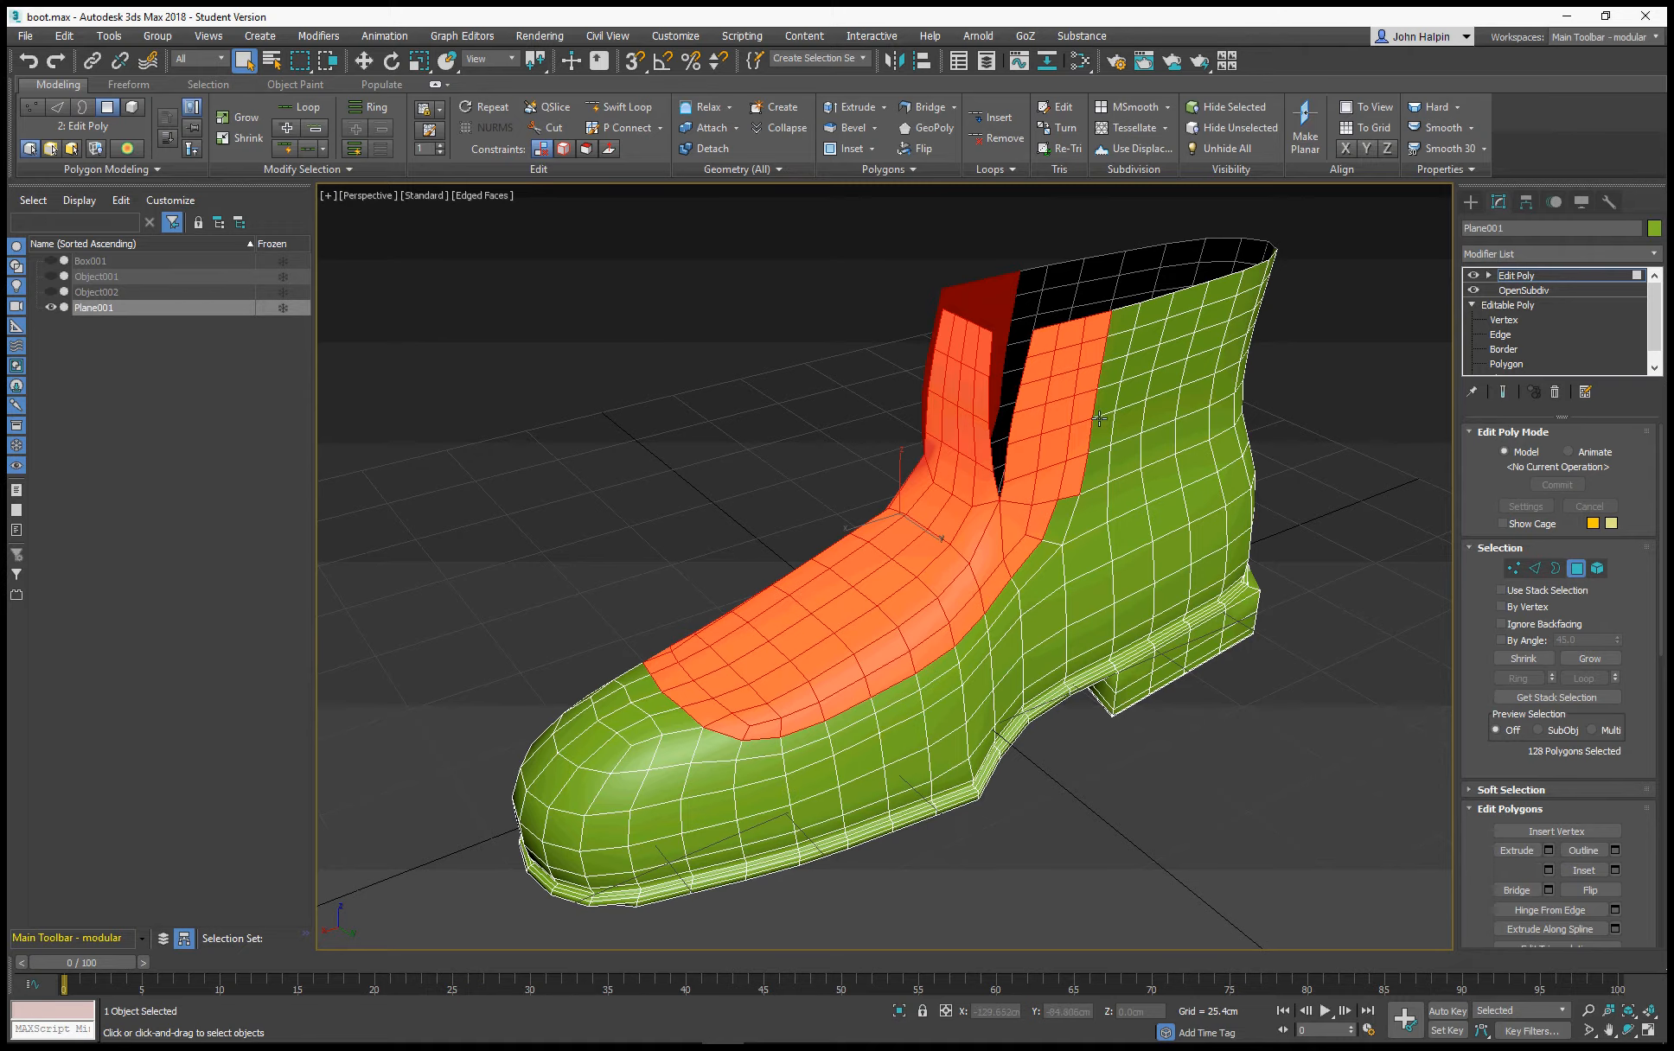
middle_click_drag(1098, 423, 1069, 525, "alt")
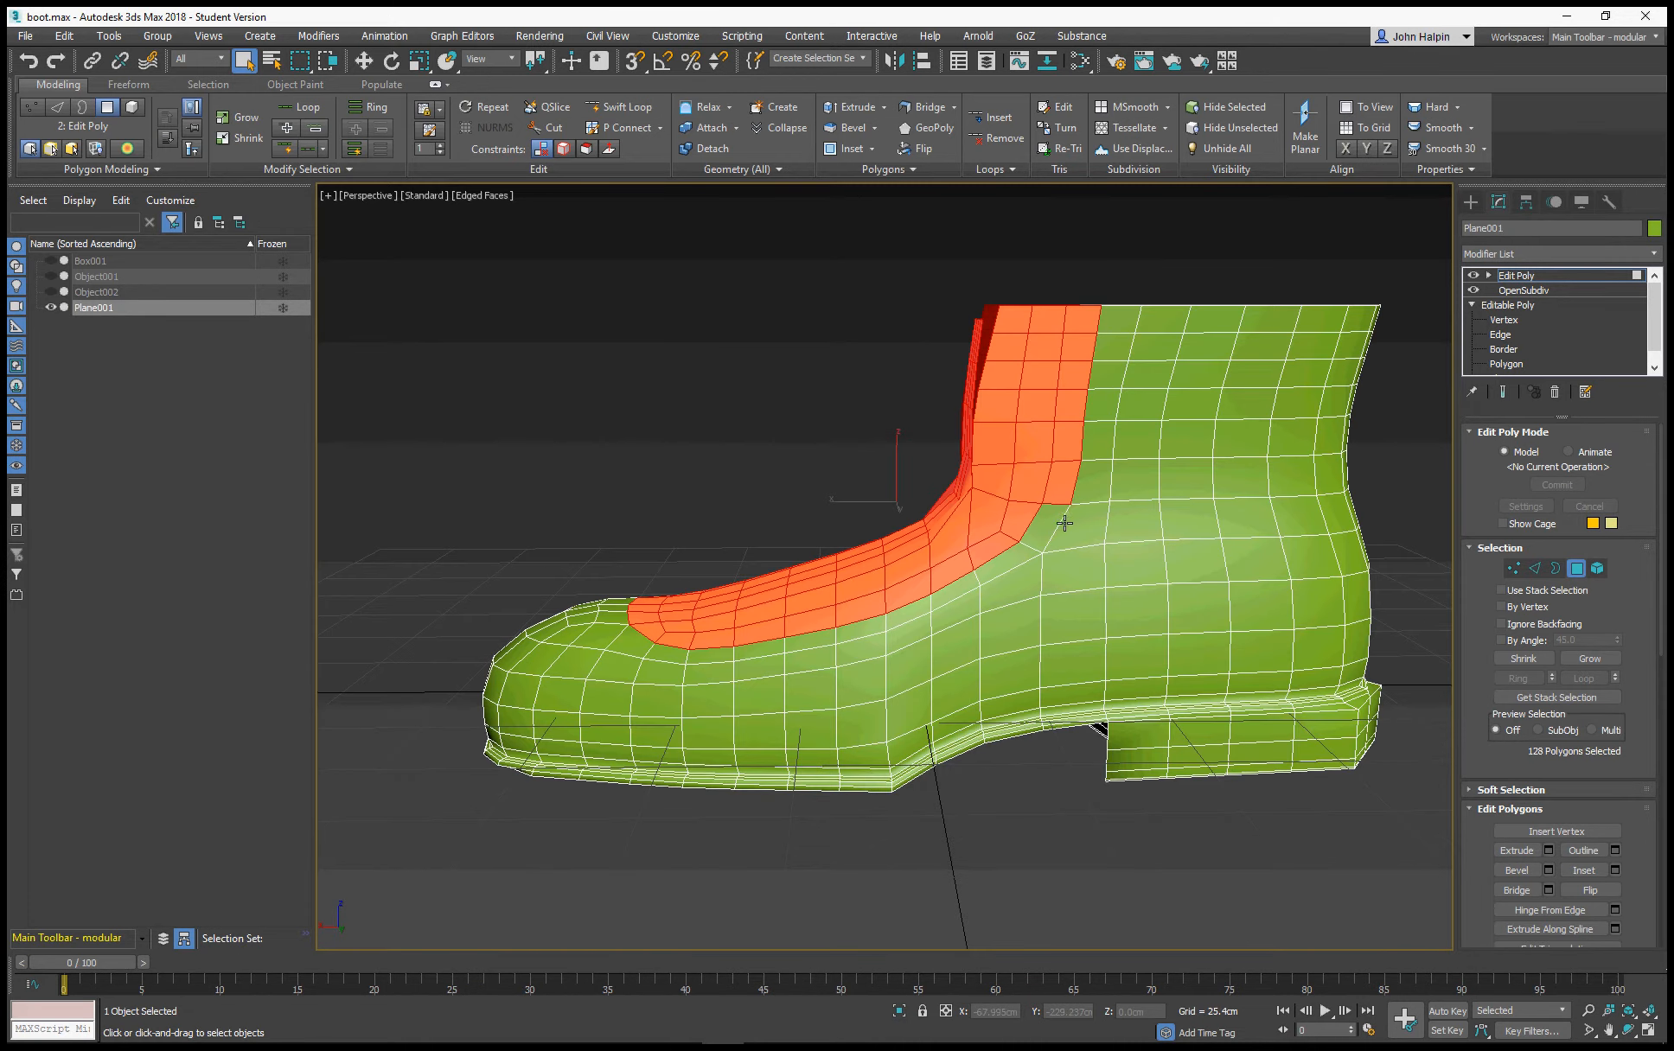
Deselect the tongue and the centre strip down the instep, leaving only the two side bands selected
middle_click_drag(671, 549, 824, 561, "alt")
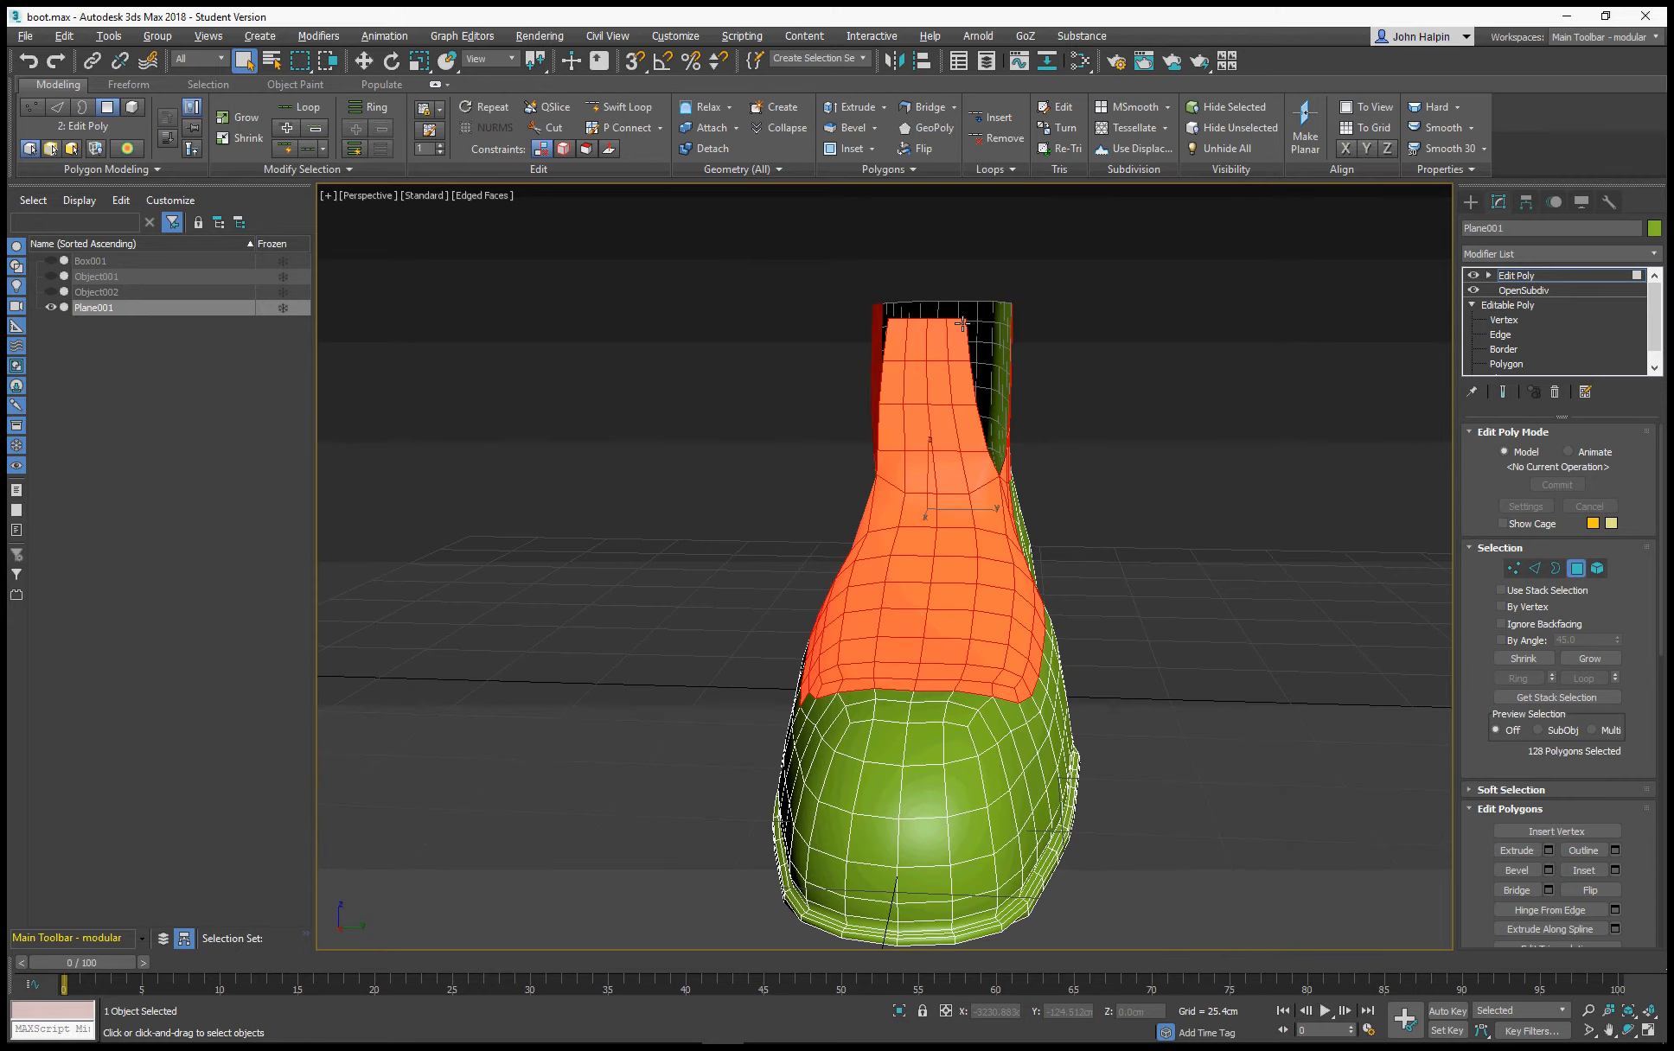
left_click_drag(899, 310, 974, 460)
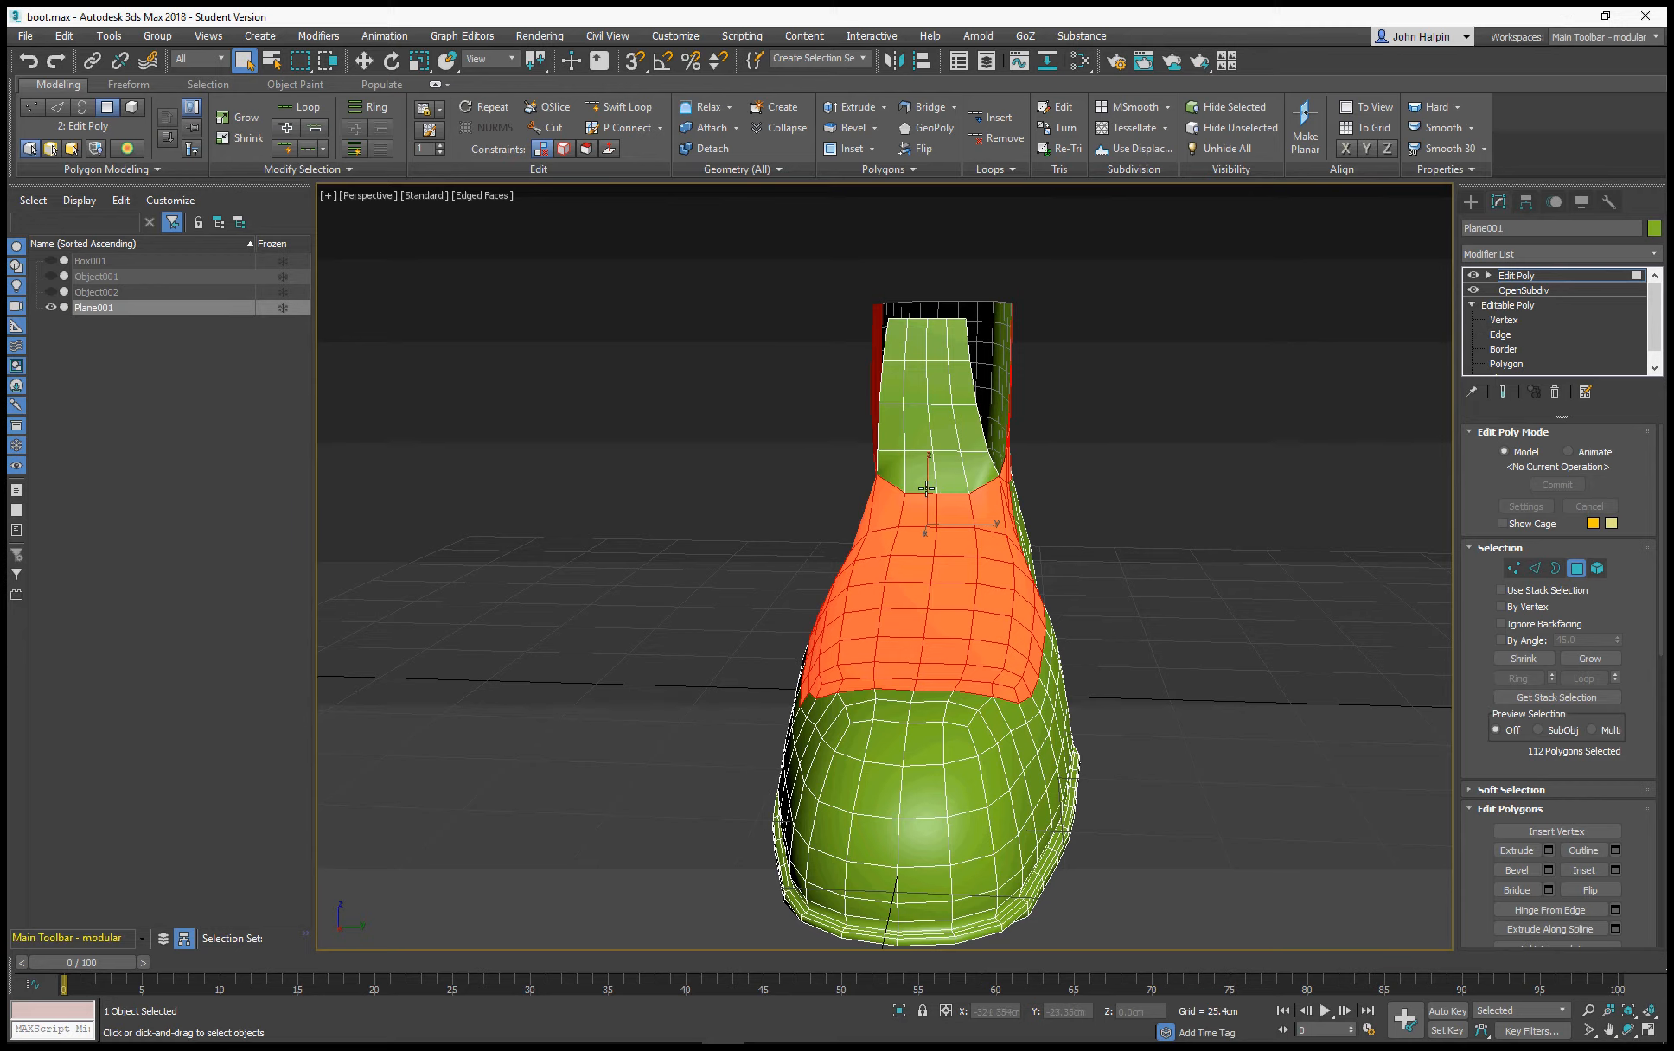
left_click_drag(934, 638, 914, 676, "alt")
left_click_drag(934, 481, 969, 585, "alt")
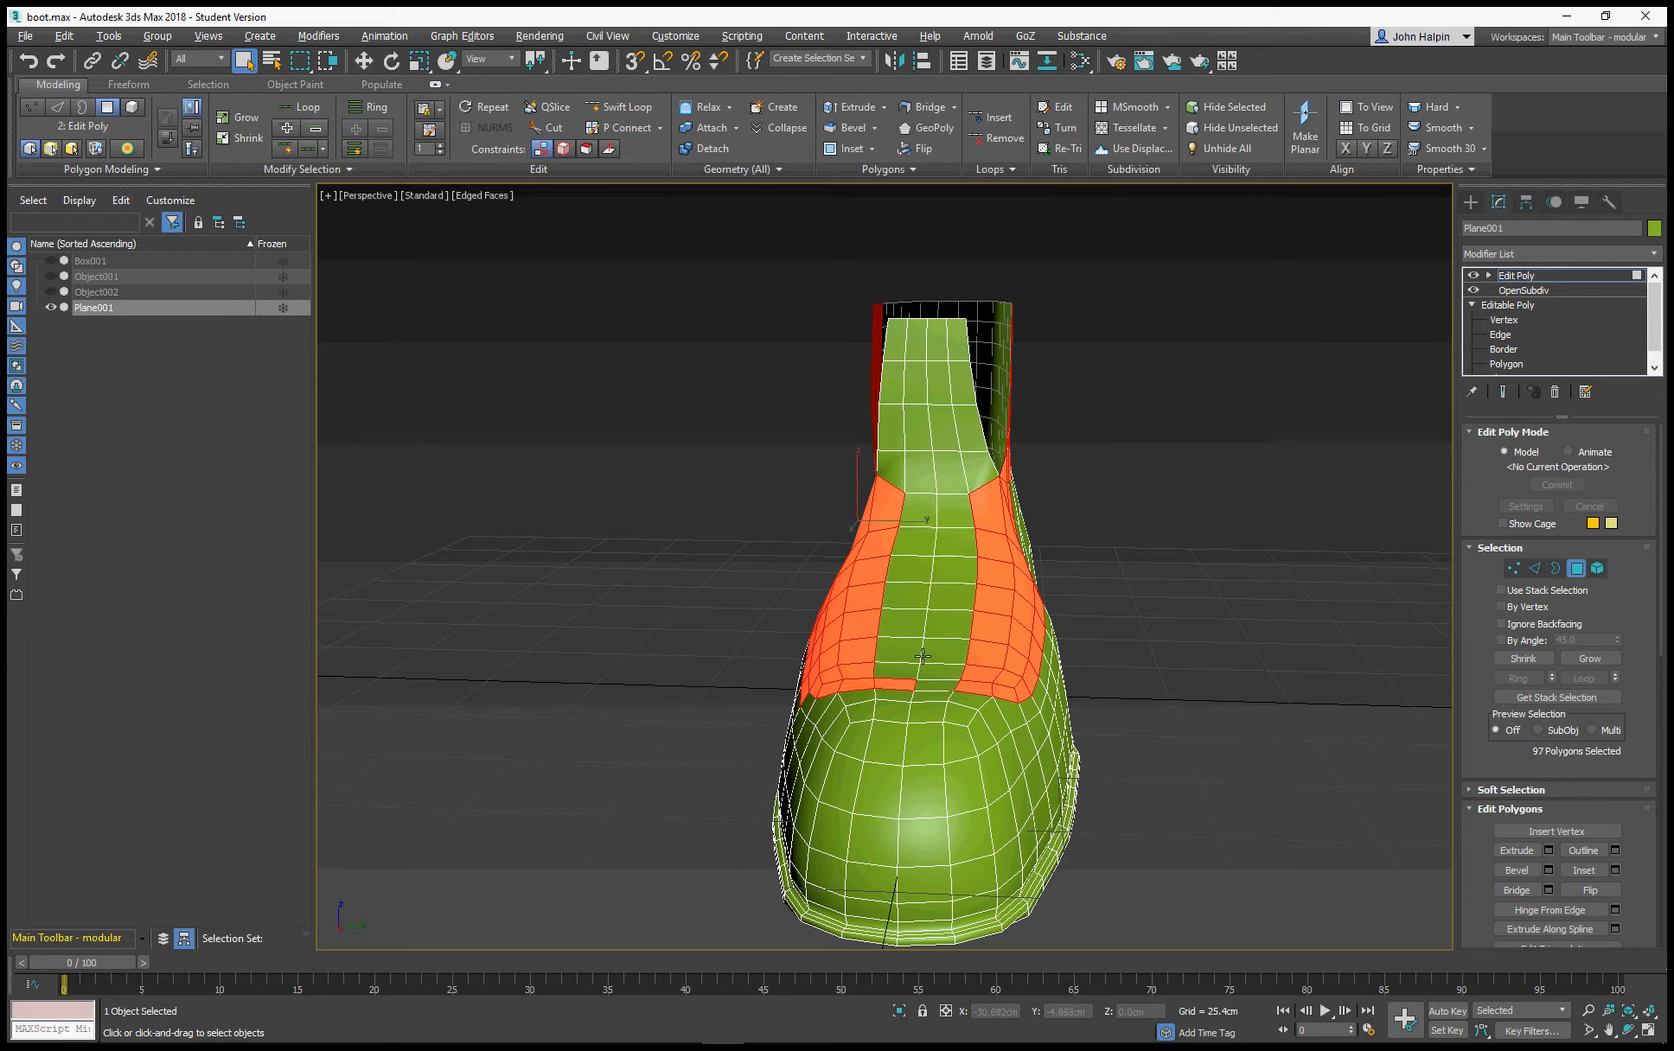
left_click_drag(898, 730, 895, 732, "alt")
middle_click_drag(929, 679, 873, 671, "alt")
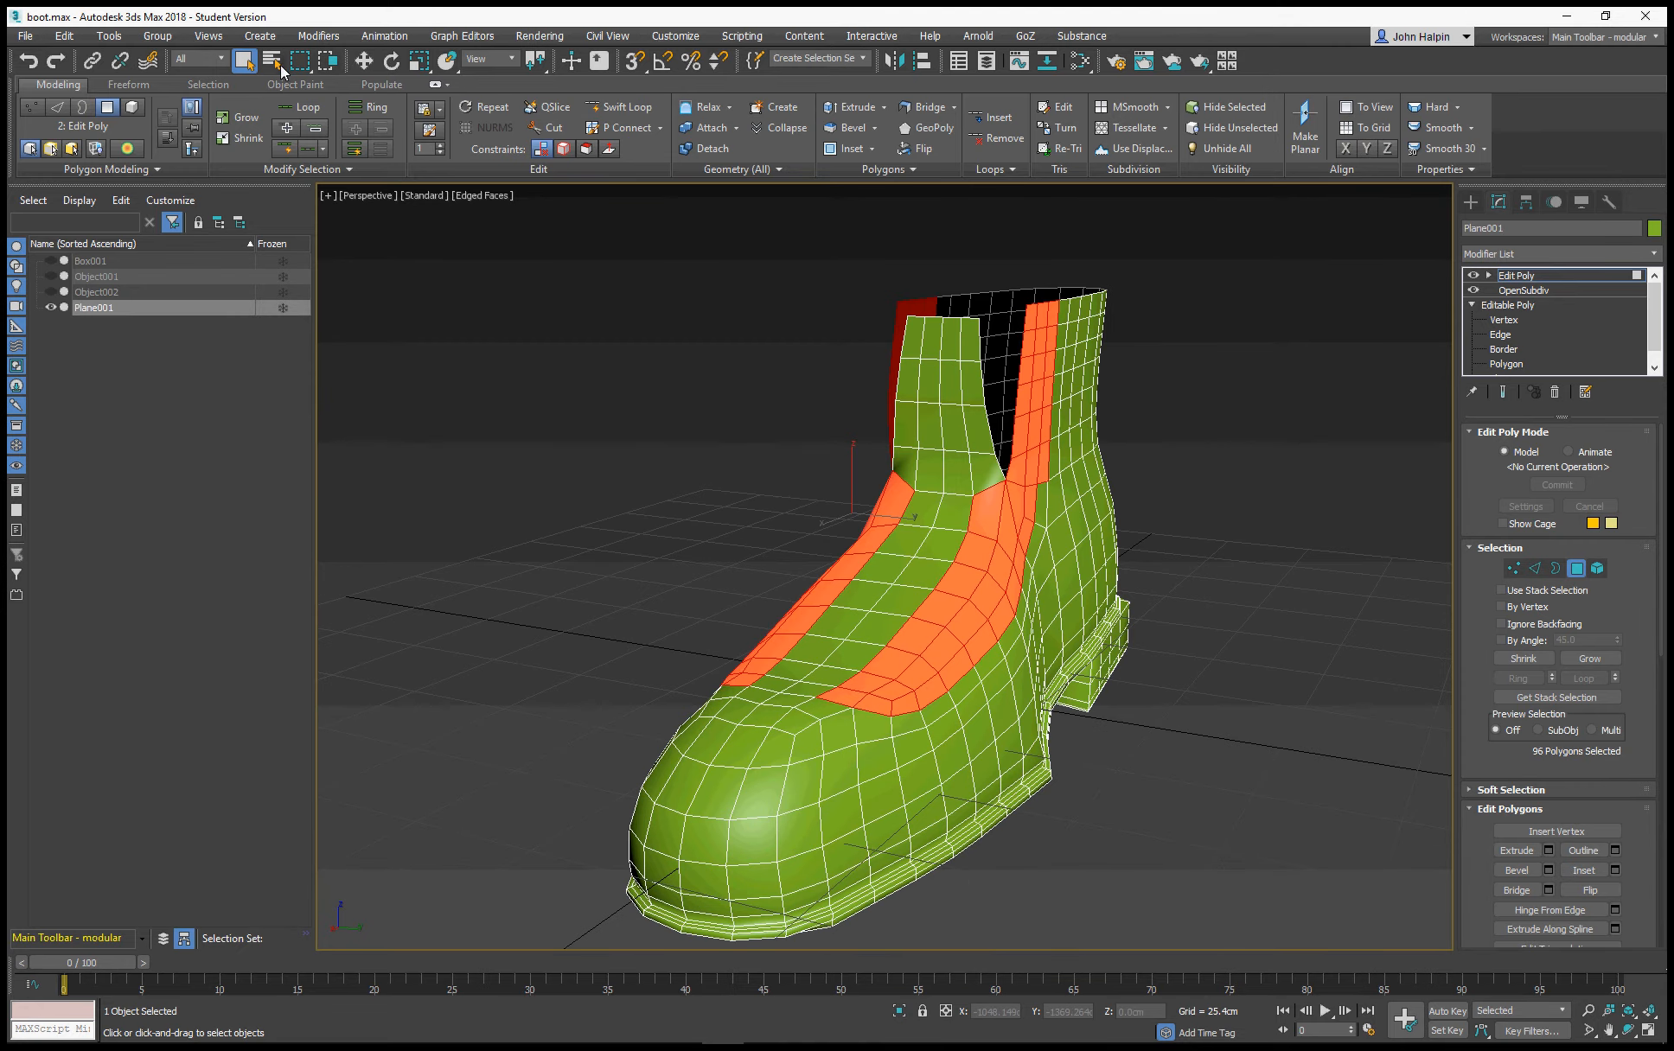
Deselect the outermost row of polygons along the instep and ankle on the boot's other side
left_click(245, 60)
middle_click_drag(776, 471, 901, 528, "alt")
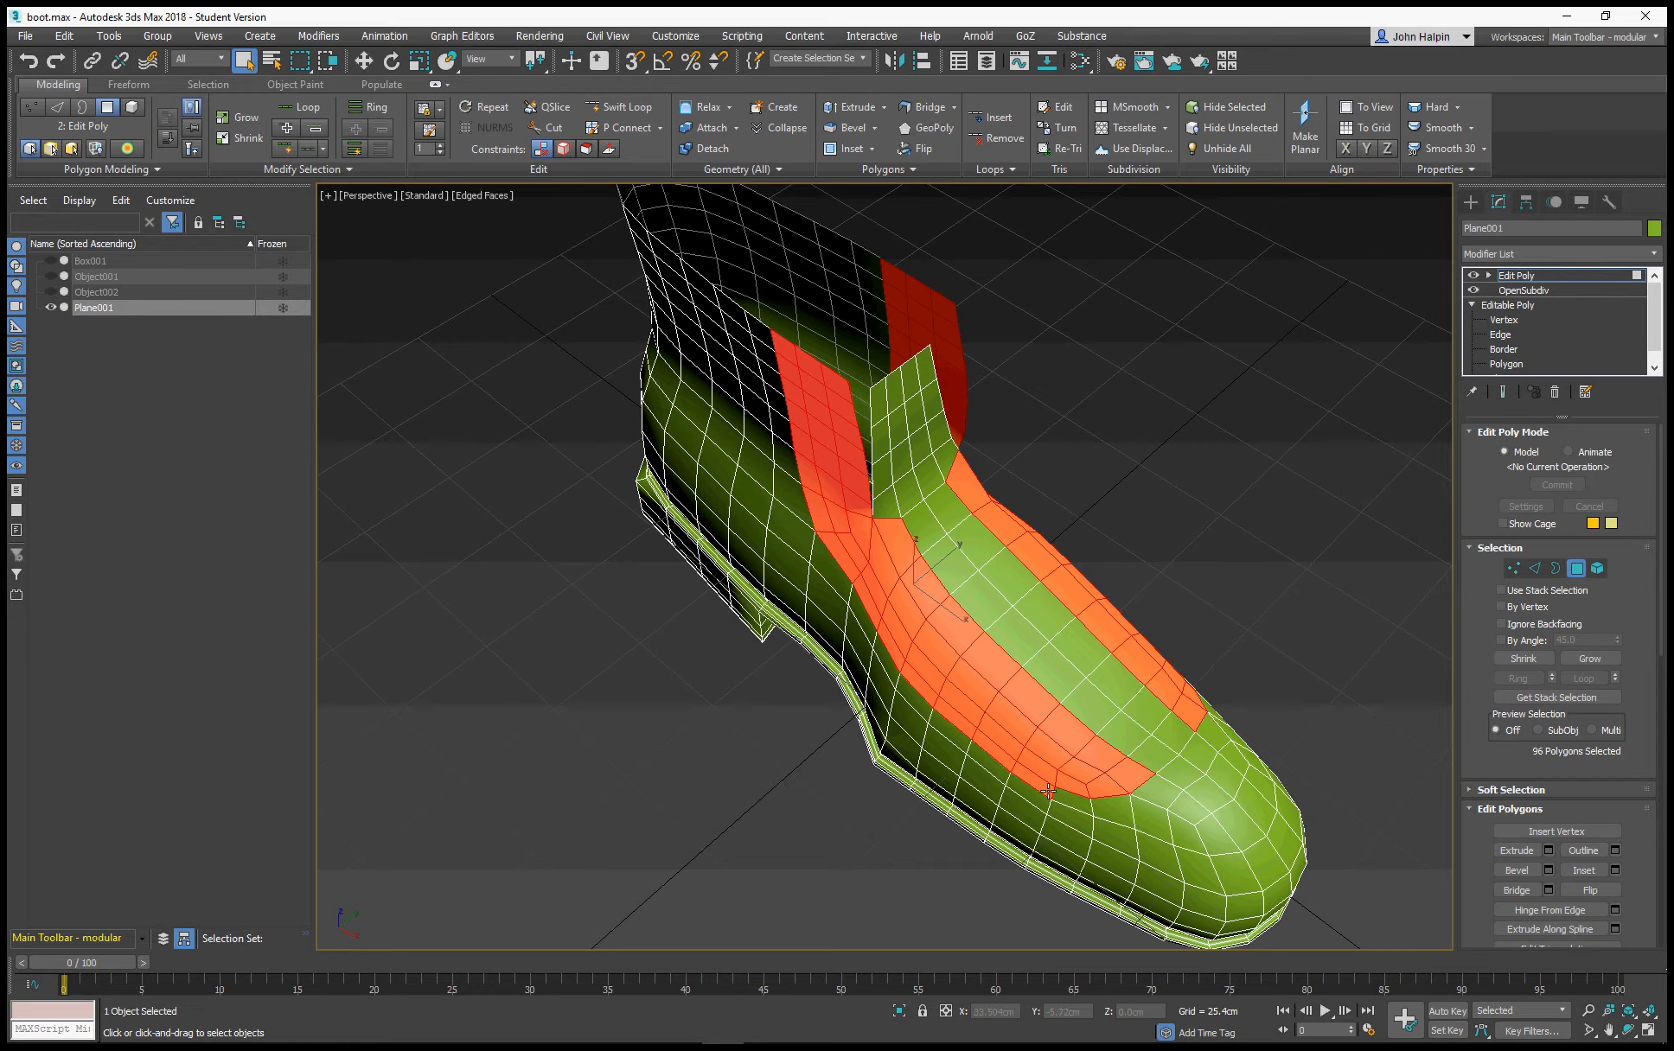
left_click(1021, 772, "alt")
left_click(1008, 760, "alt")
left_click(950, 722, "alt")
left_click(918, 683, "alt")
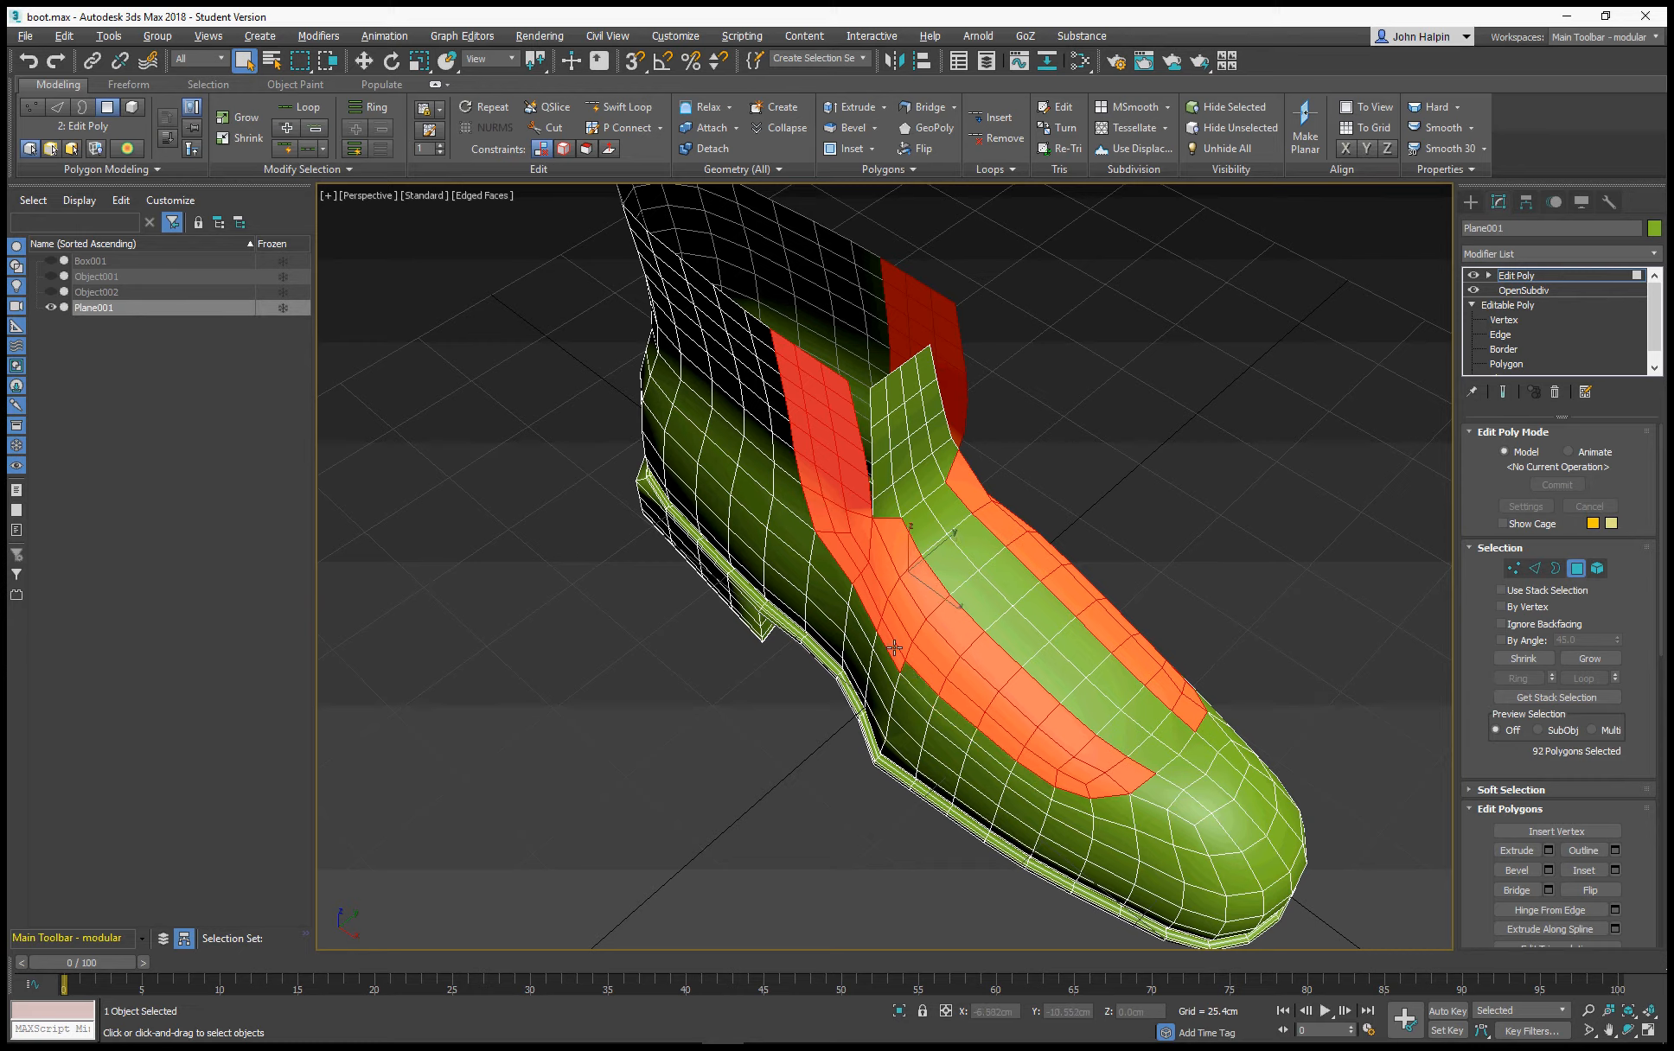
left_click(890, 647, "alt")
left_click(863, 605, "alt")
left_click(830, 556, "alt")
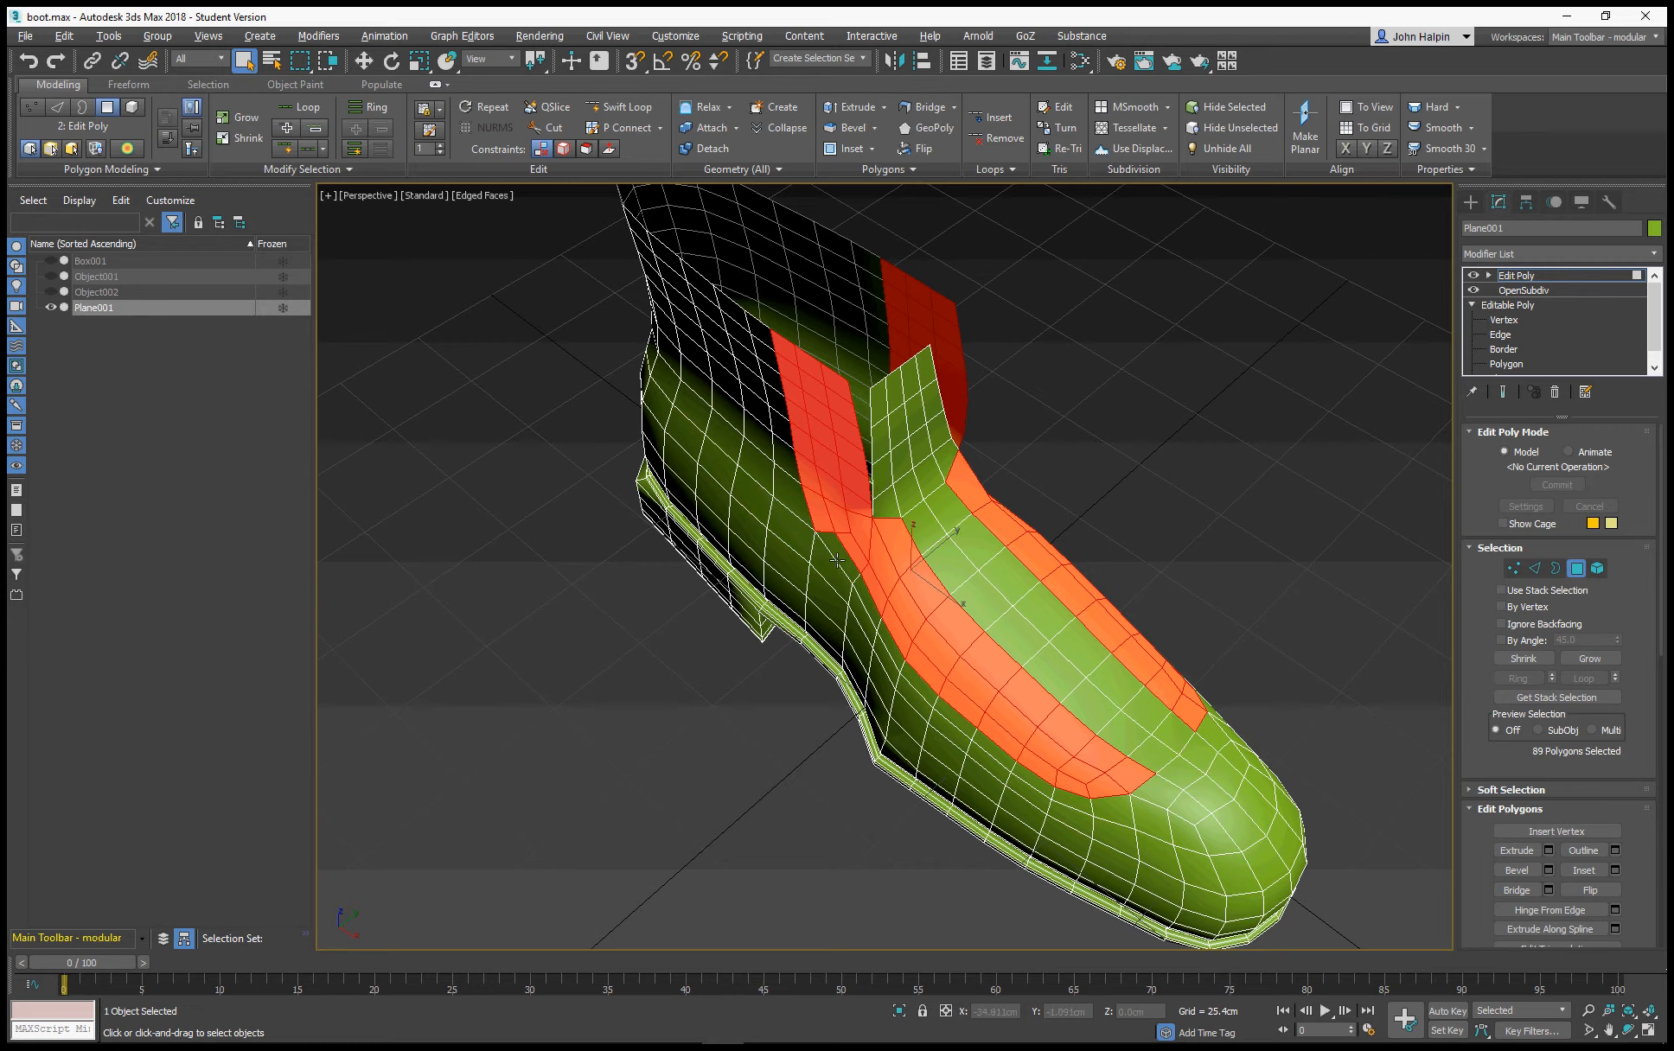
Deselect the rear column of polygons on that side of the shaft, from the ankle up to the collar
left_click(817, 515, "alt")
left_click(804, 471, "alt")
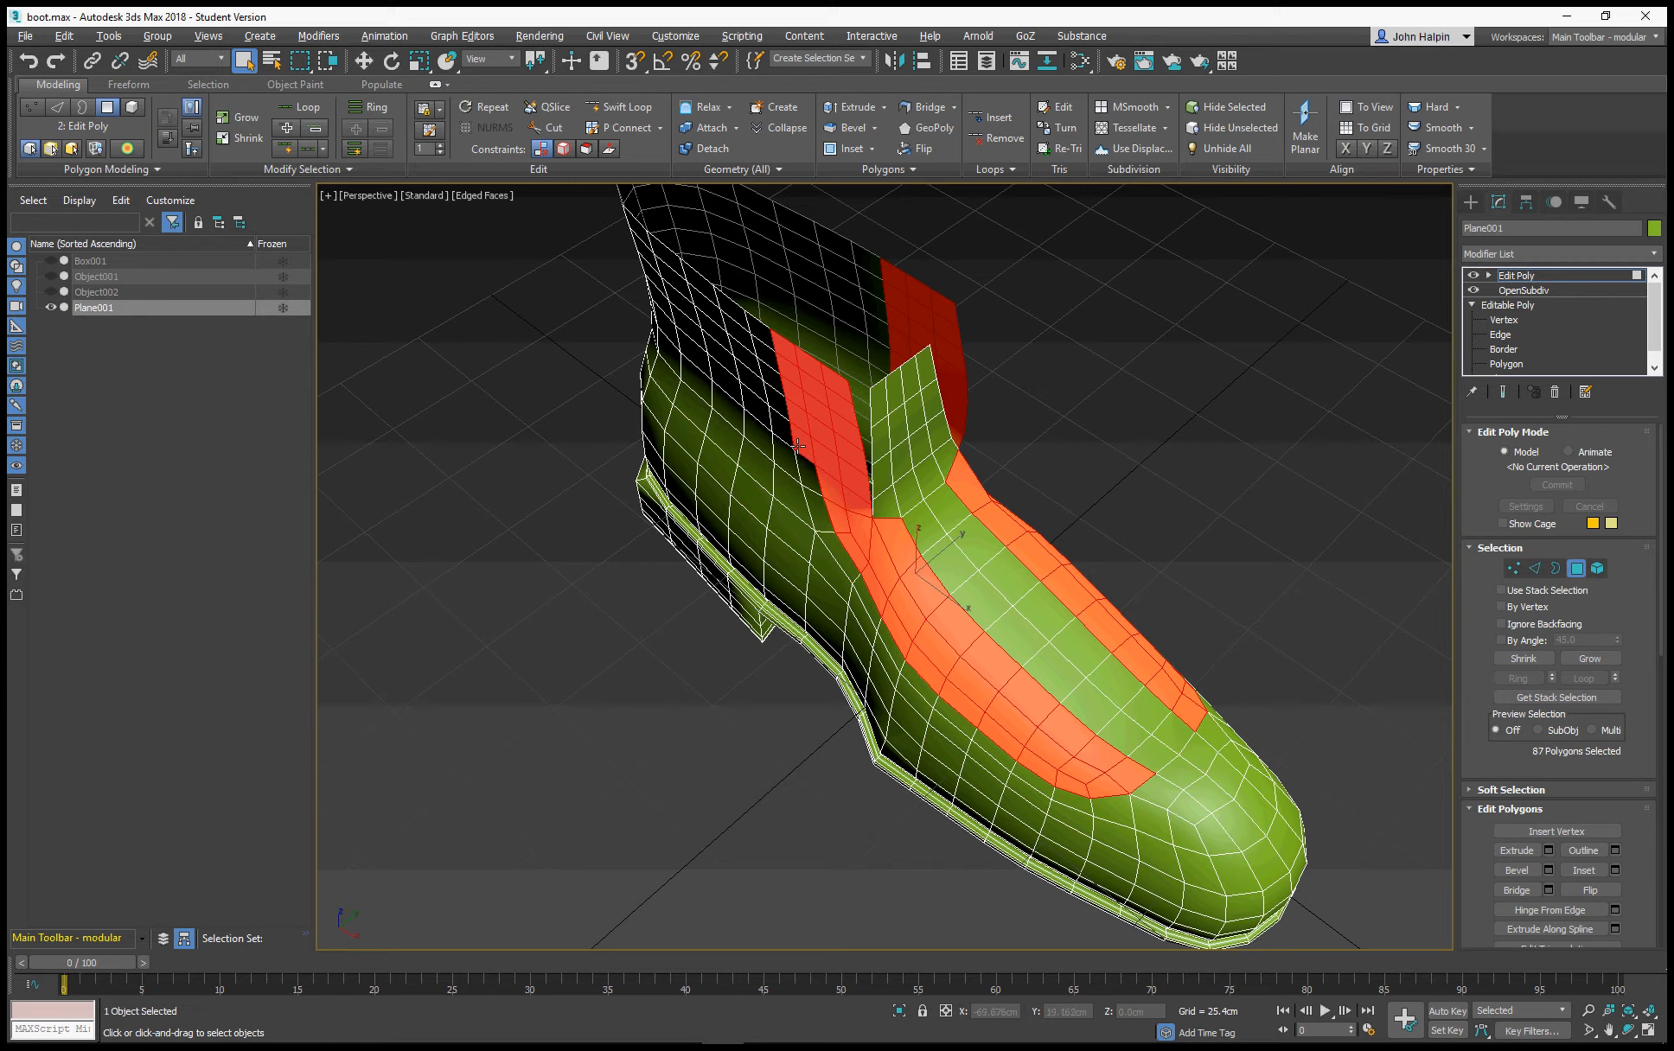
left_click(797, 443, "alt")
left_click(794, 415, "alt")
left_click(793, 393, "alt")
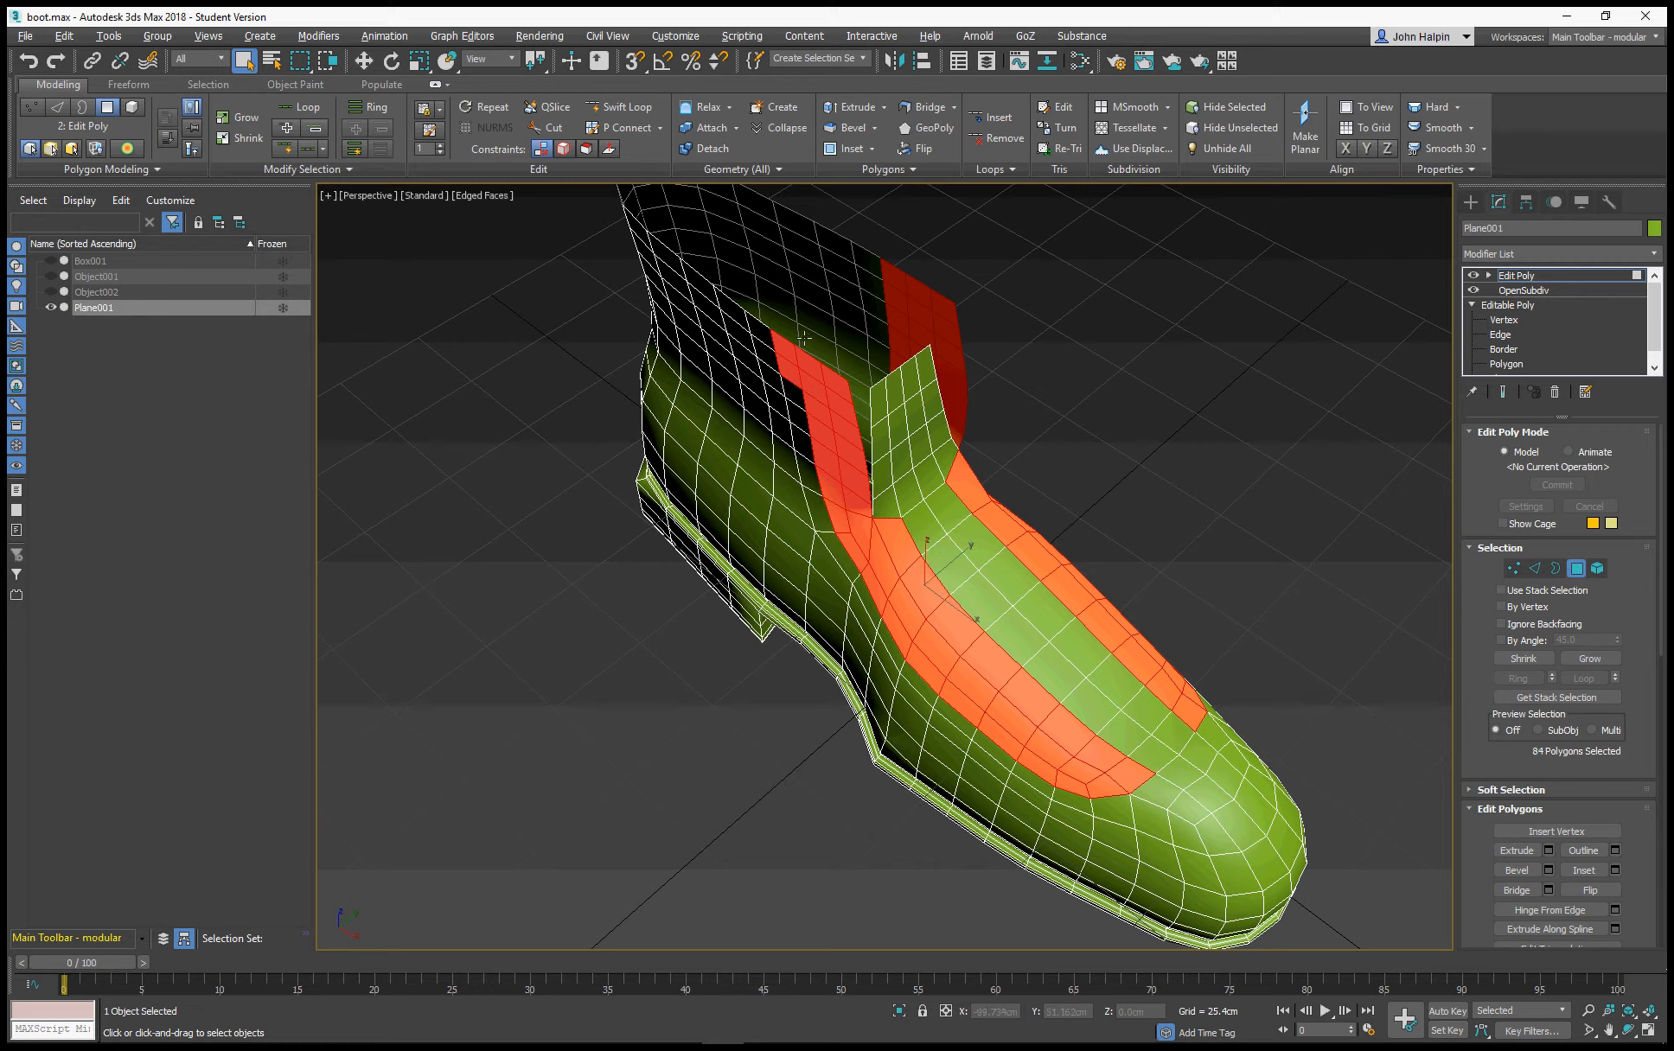
left_click(789, 354, "alt")
left_click(791, 370, "alt")
Deselect the matching rear column of shaft polygons on the opposite side up to the collar
middle_click_drag(909, 479, 721, 418, "alt")
middle_click_drag(1051, 527, 969, 503, "alt")
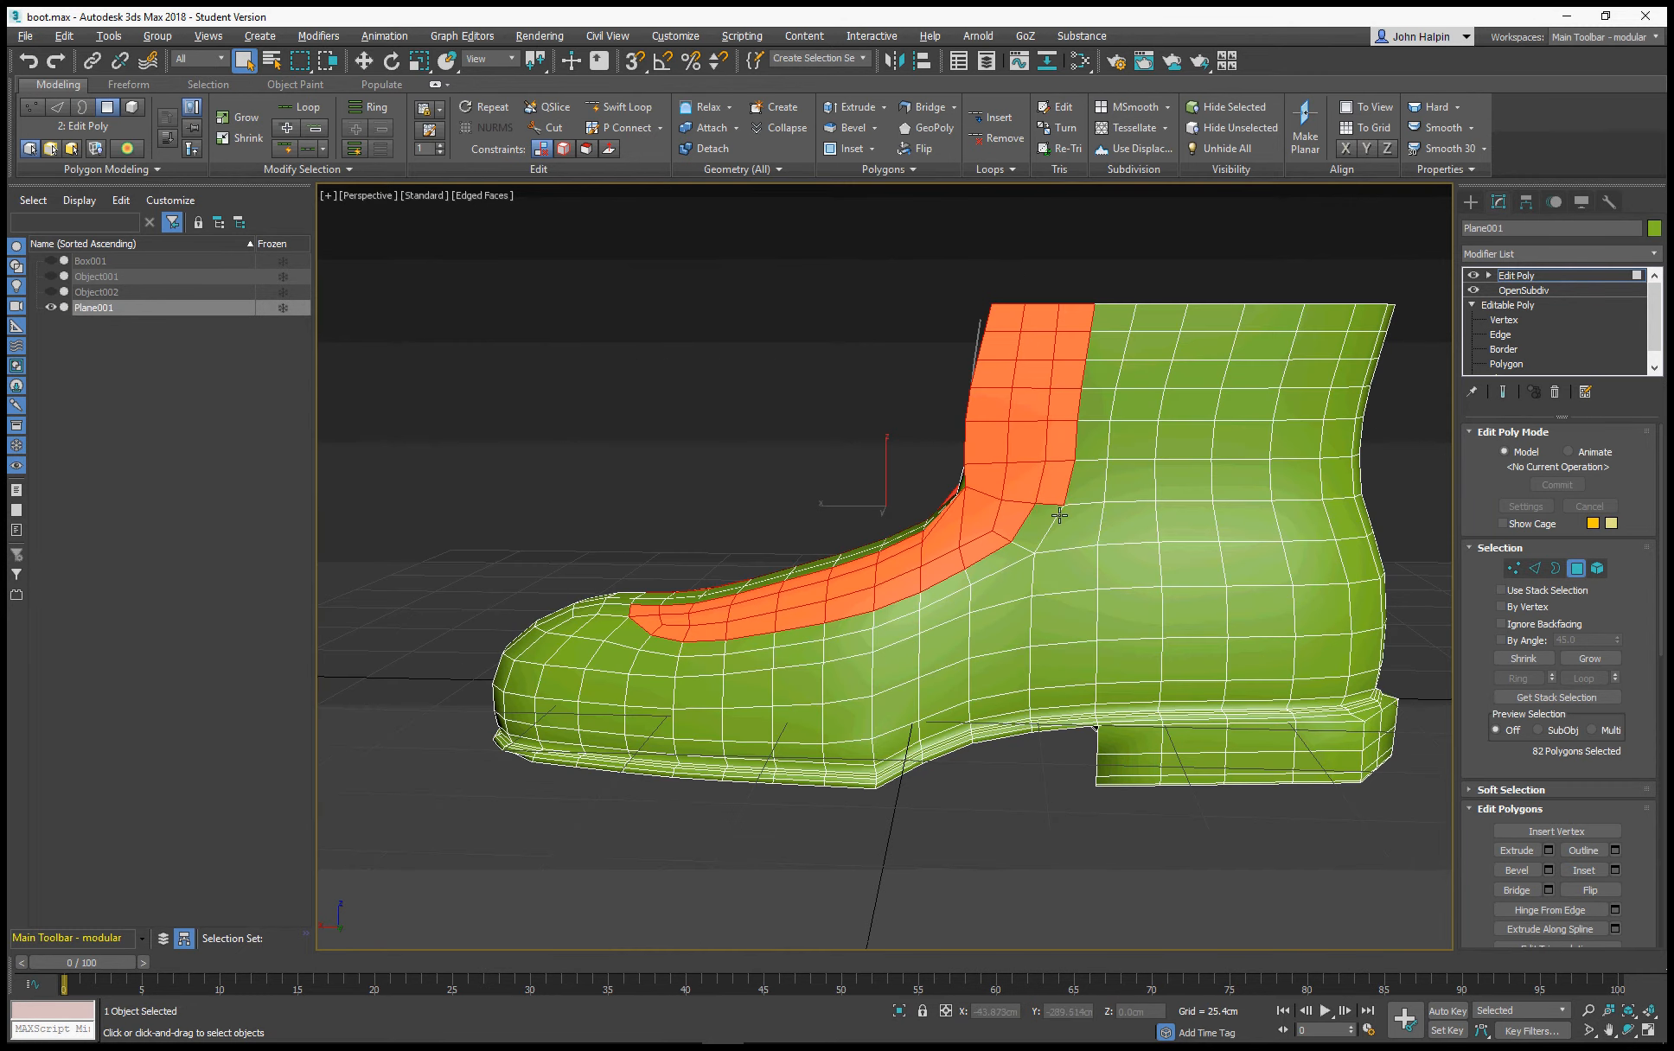
left_click(1058, 484, "alt")
left_click(1055, 438, "alt")
left_click(1053, 414, "alt")
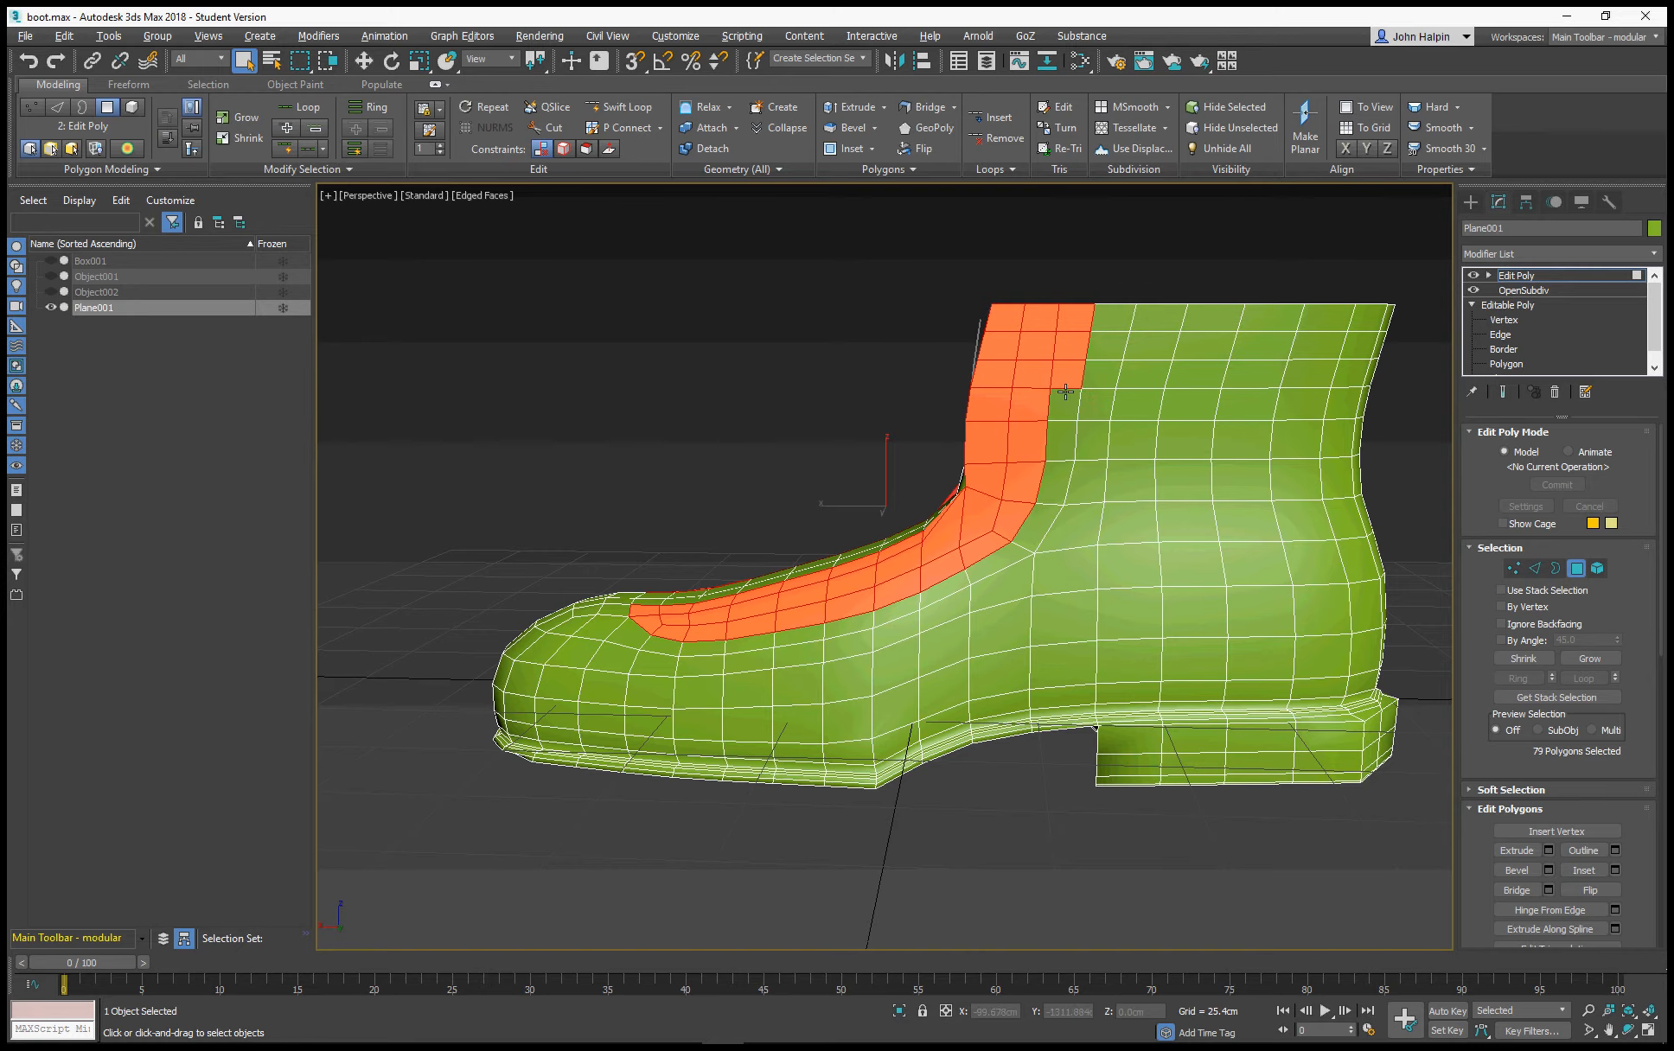
left_click(1066, 379, "alt")
left_click(1070, 350, "alt")
left_click(1076, 324, "alt")
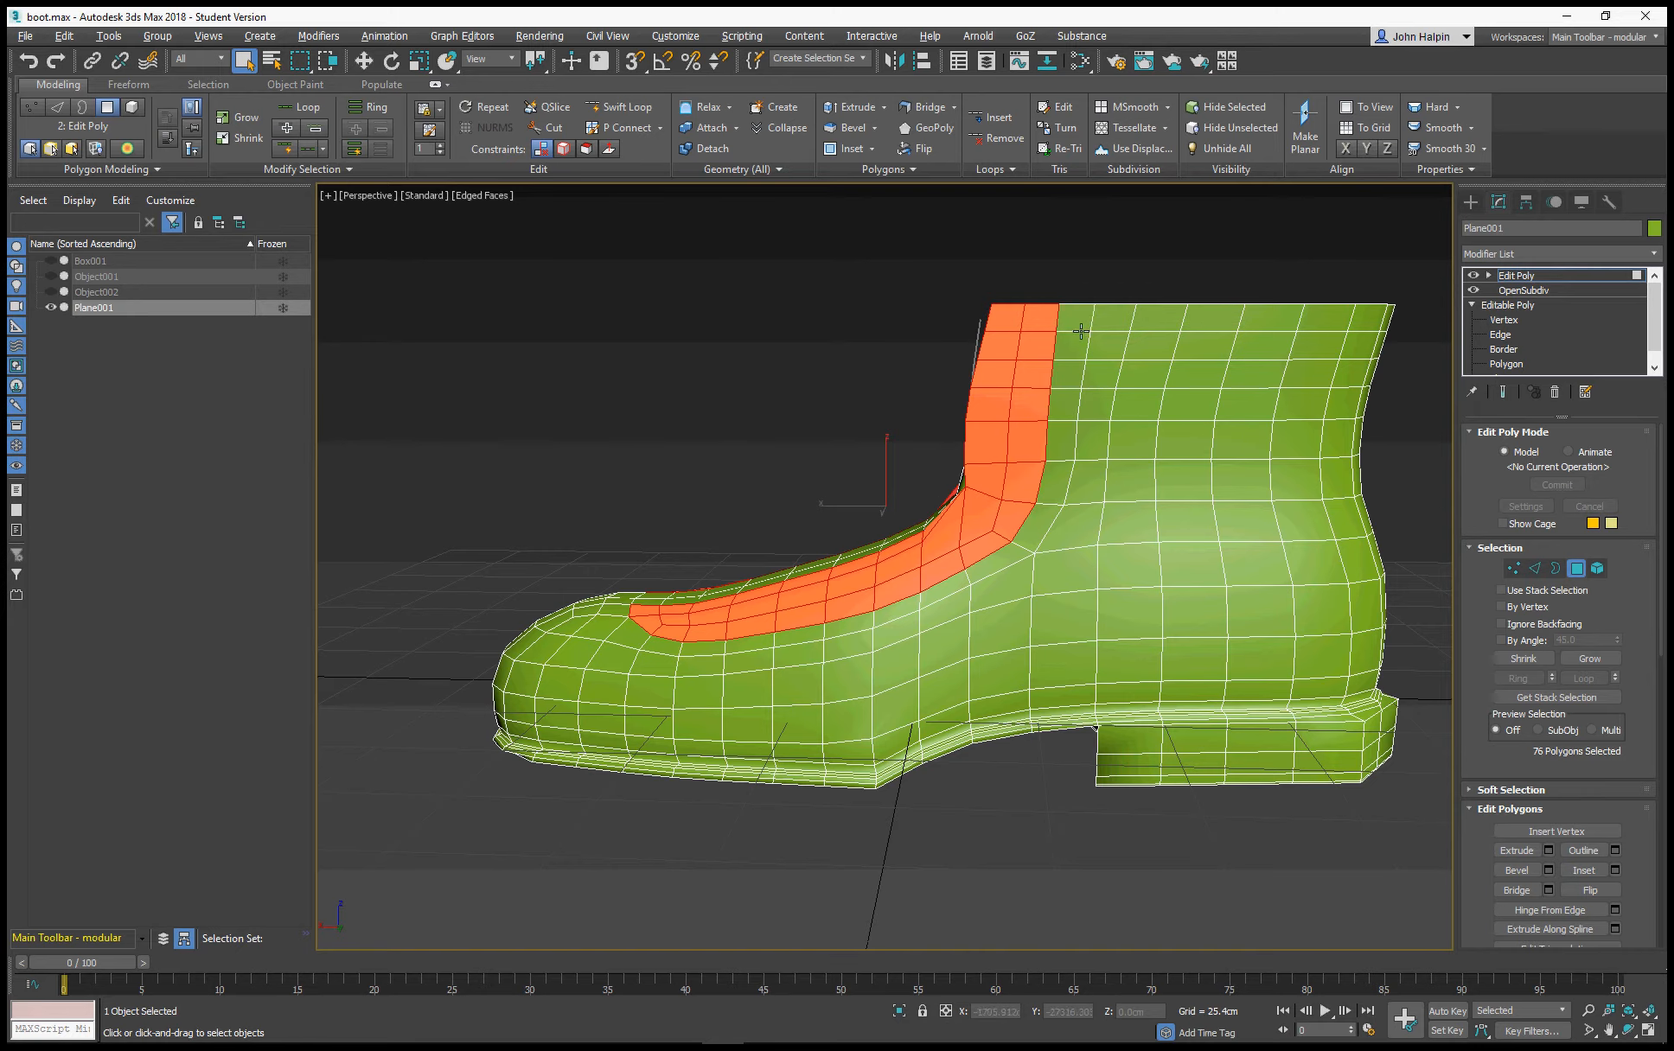
Detach the selected side bands as a clone named "lace panels" and leave polygon level
middle_click_drag(1076, 324, 1055, 493, "alt")
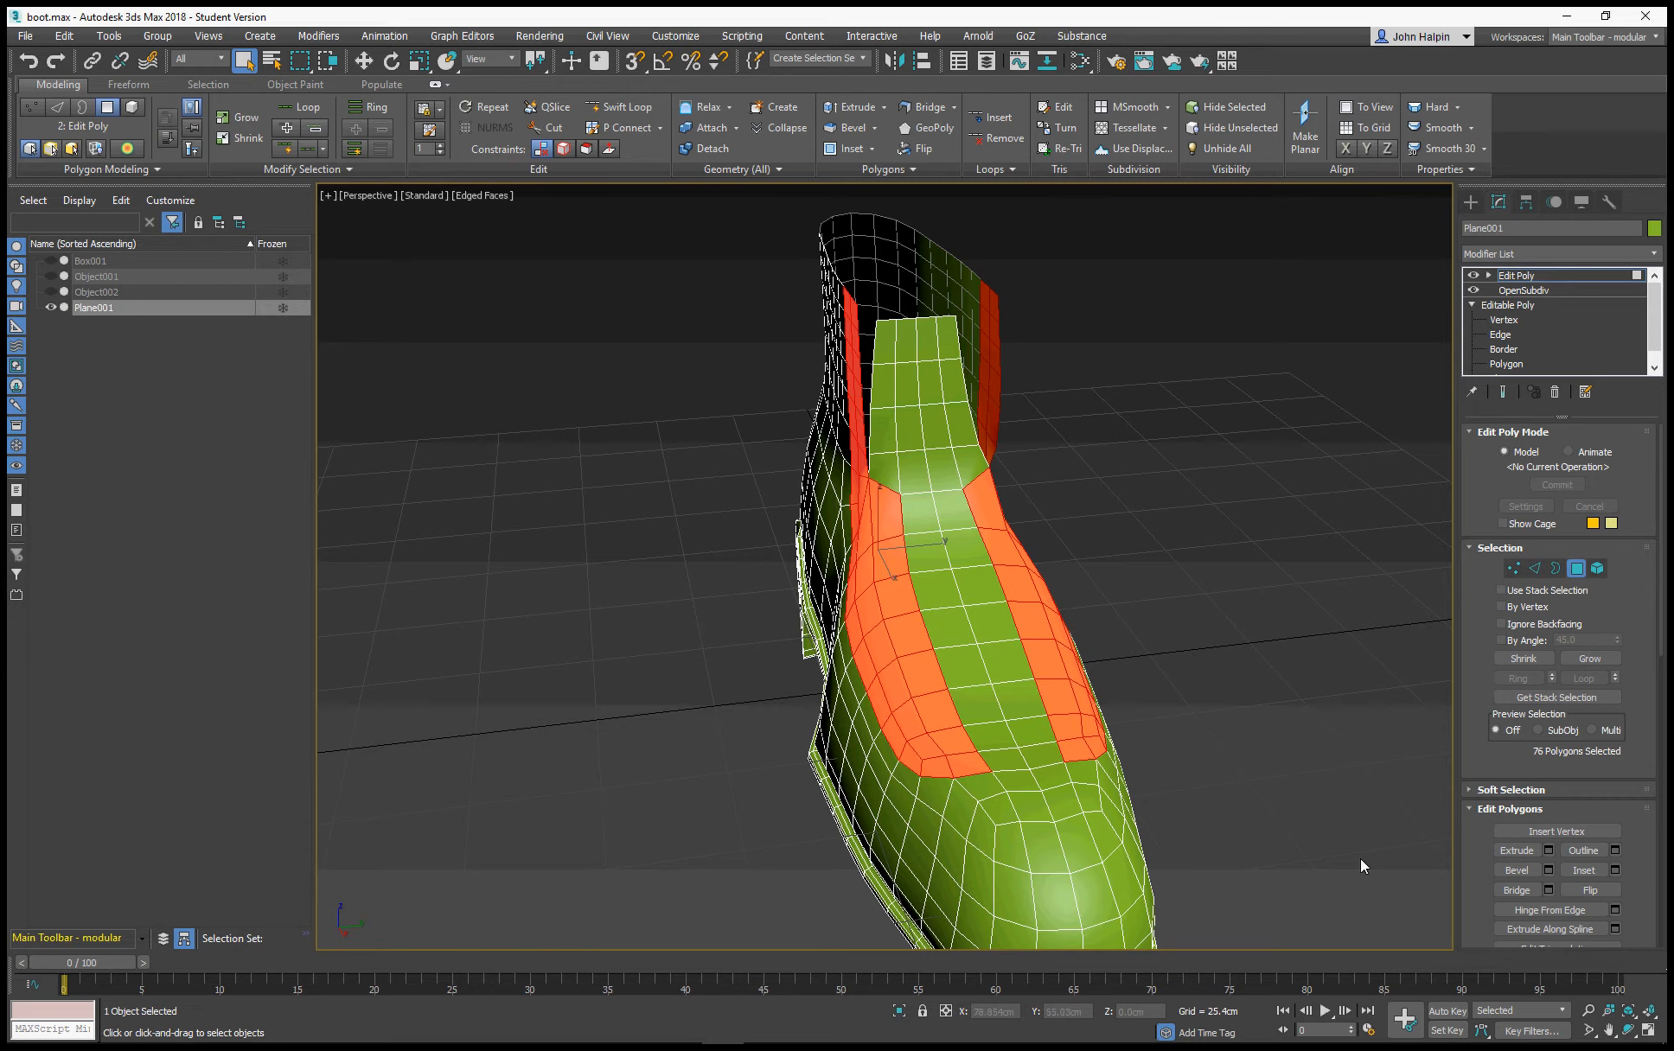
scroll(1482, 857, "down", 5)
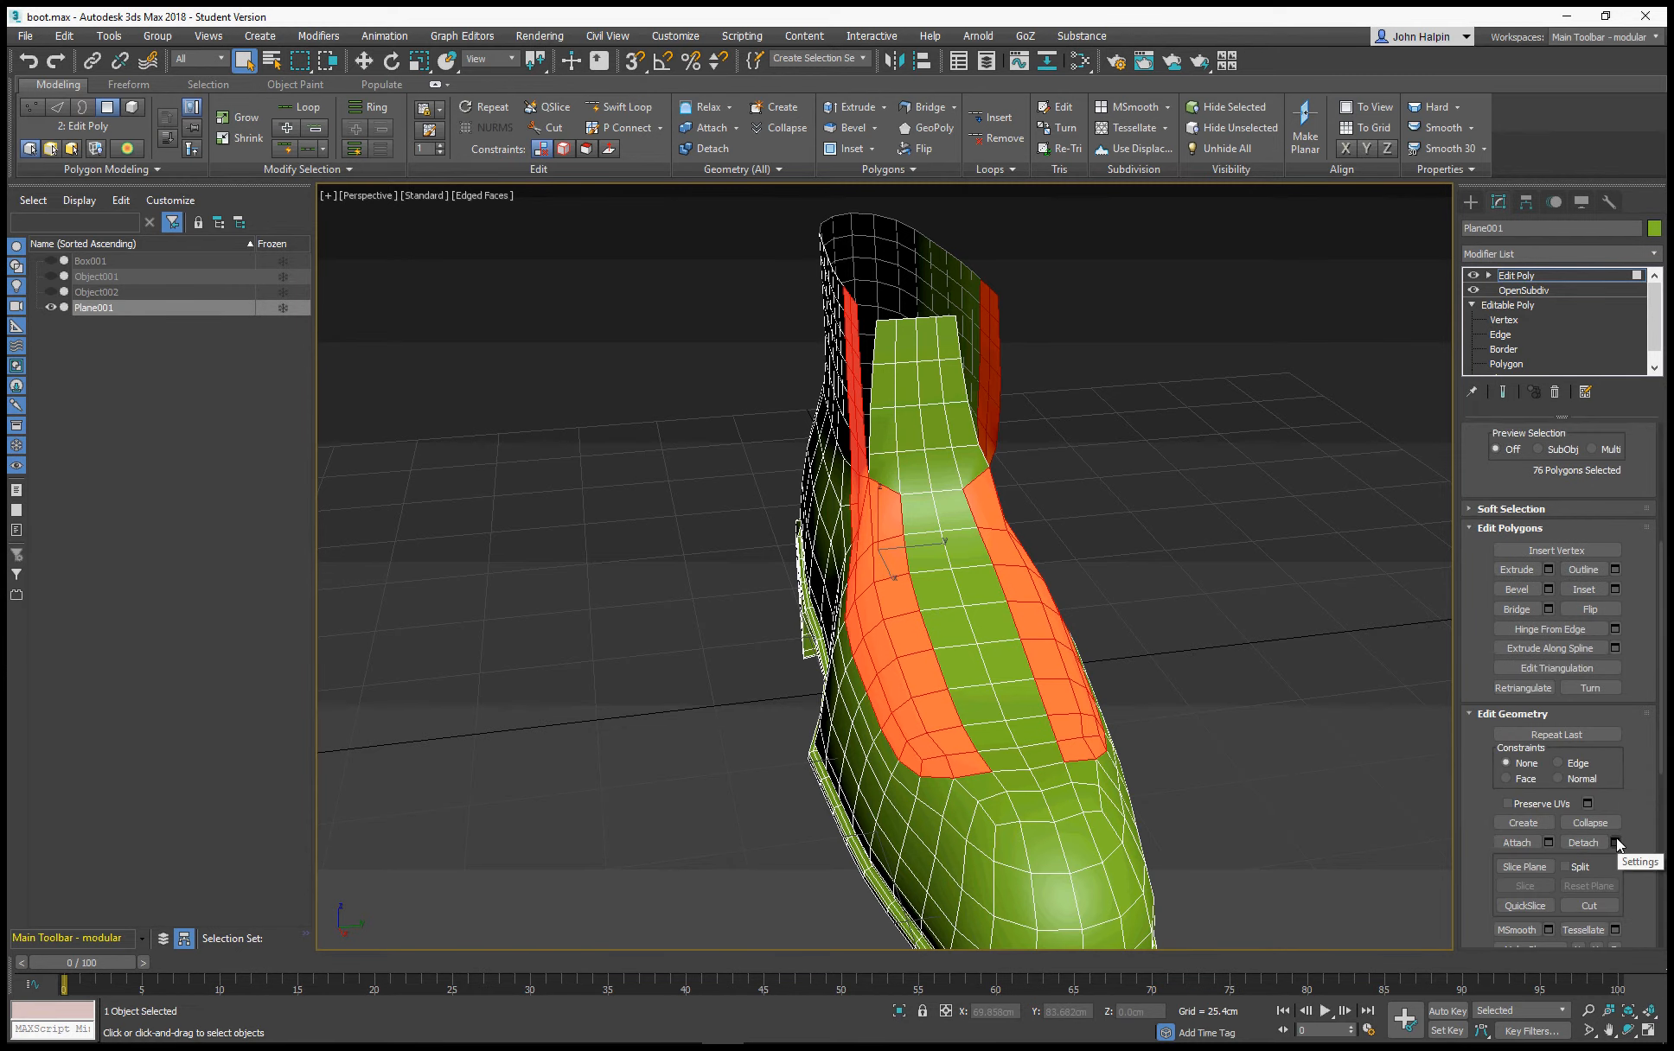
left_click(1591, 844)
type("la")
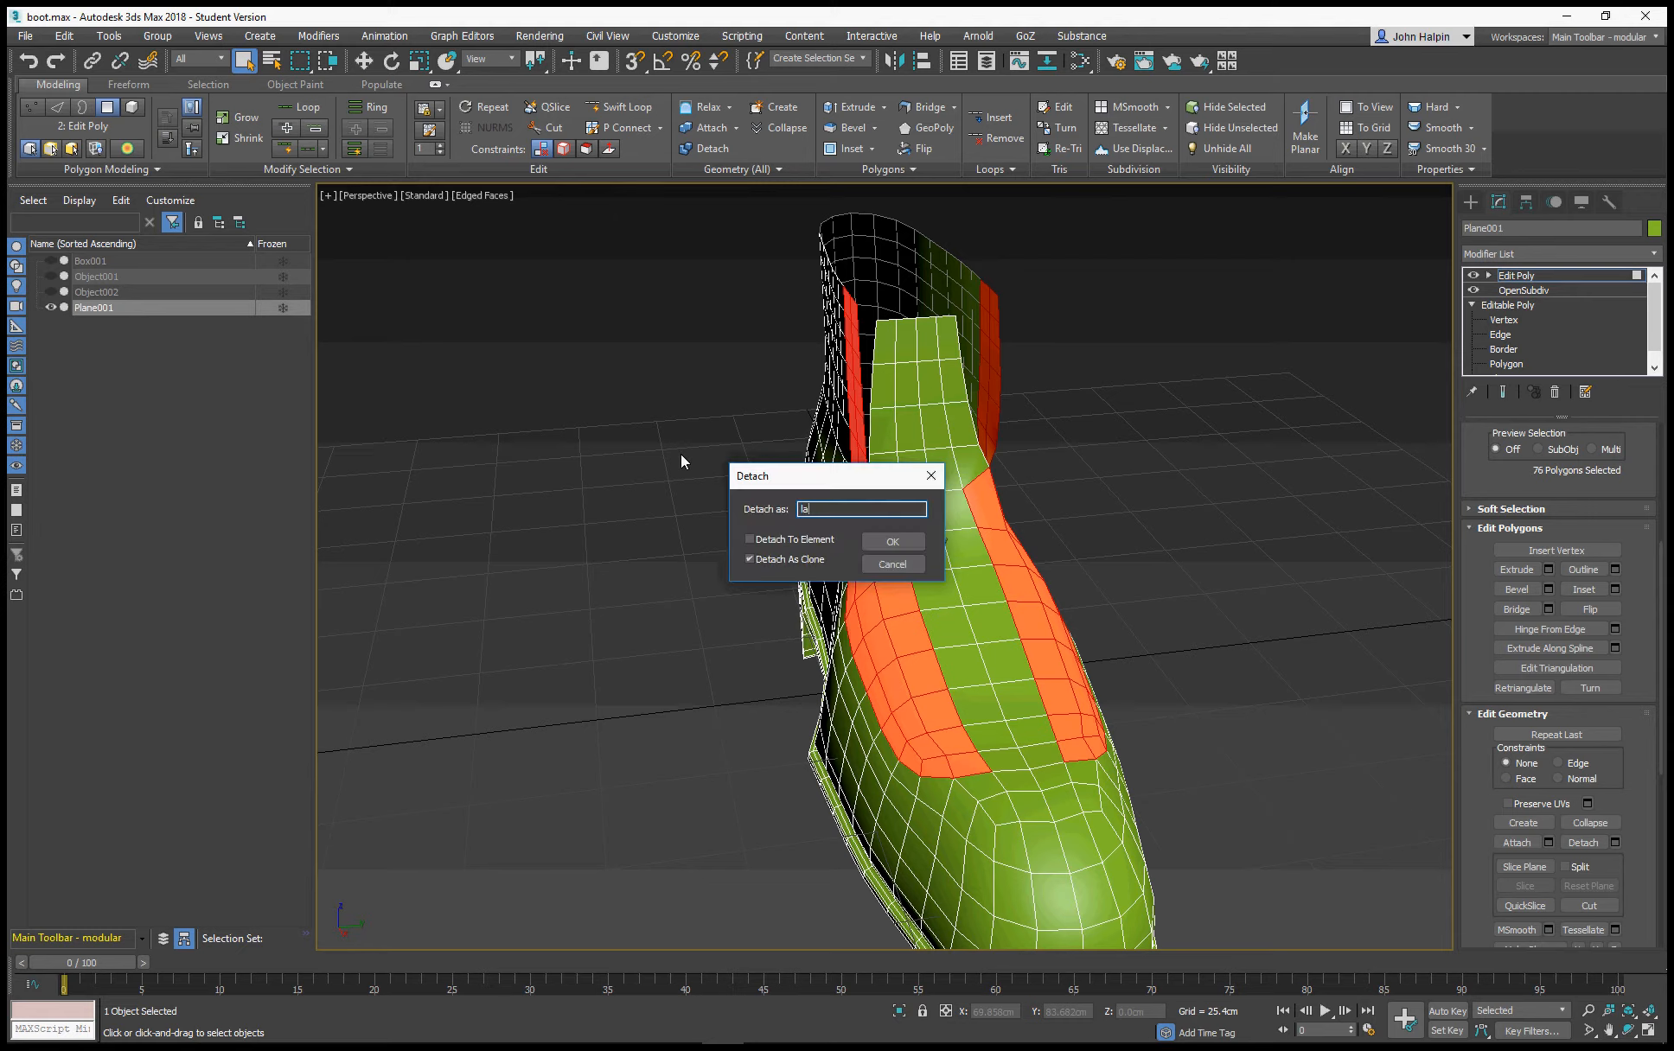
type("ce panels")
left_click(873, 549)
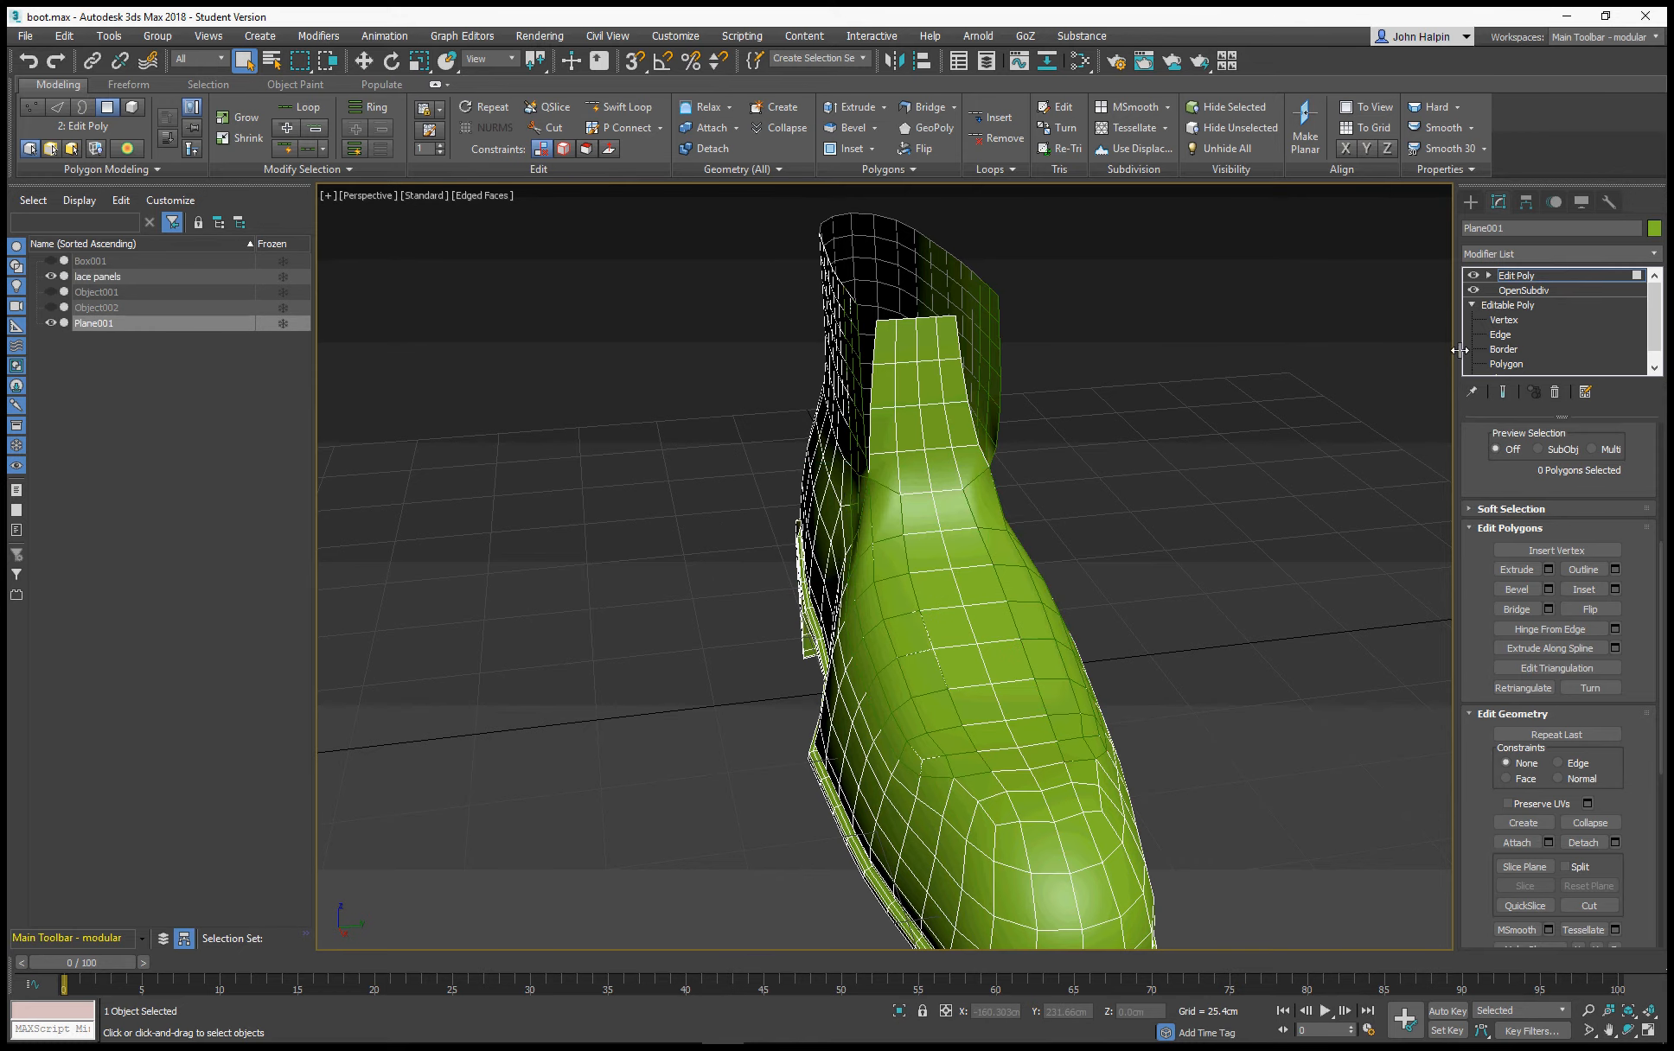
left_click(1500, 276)
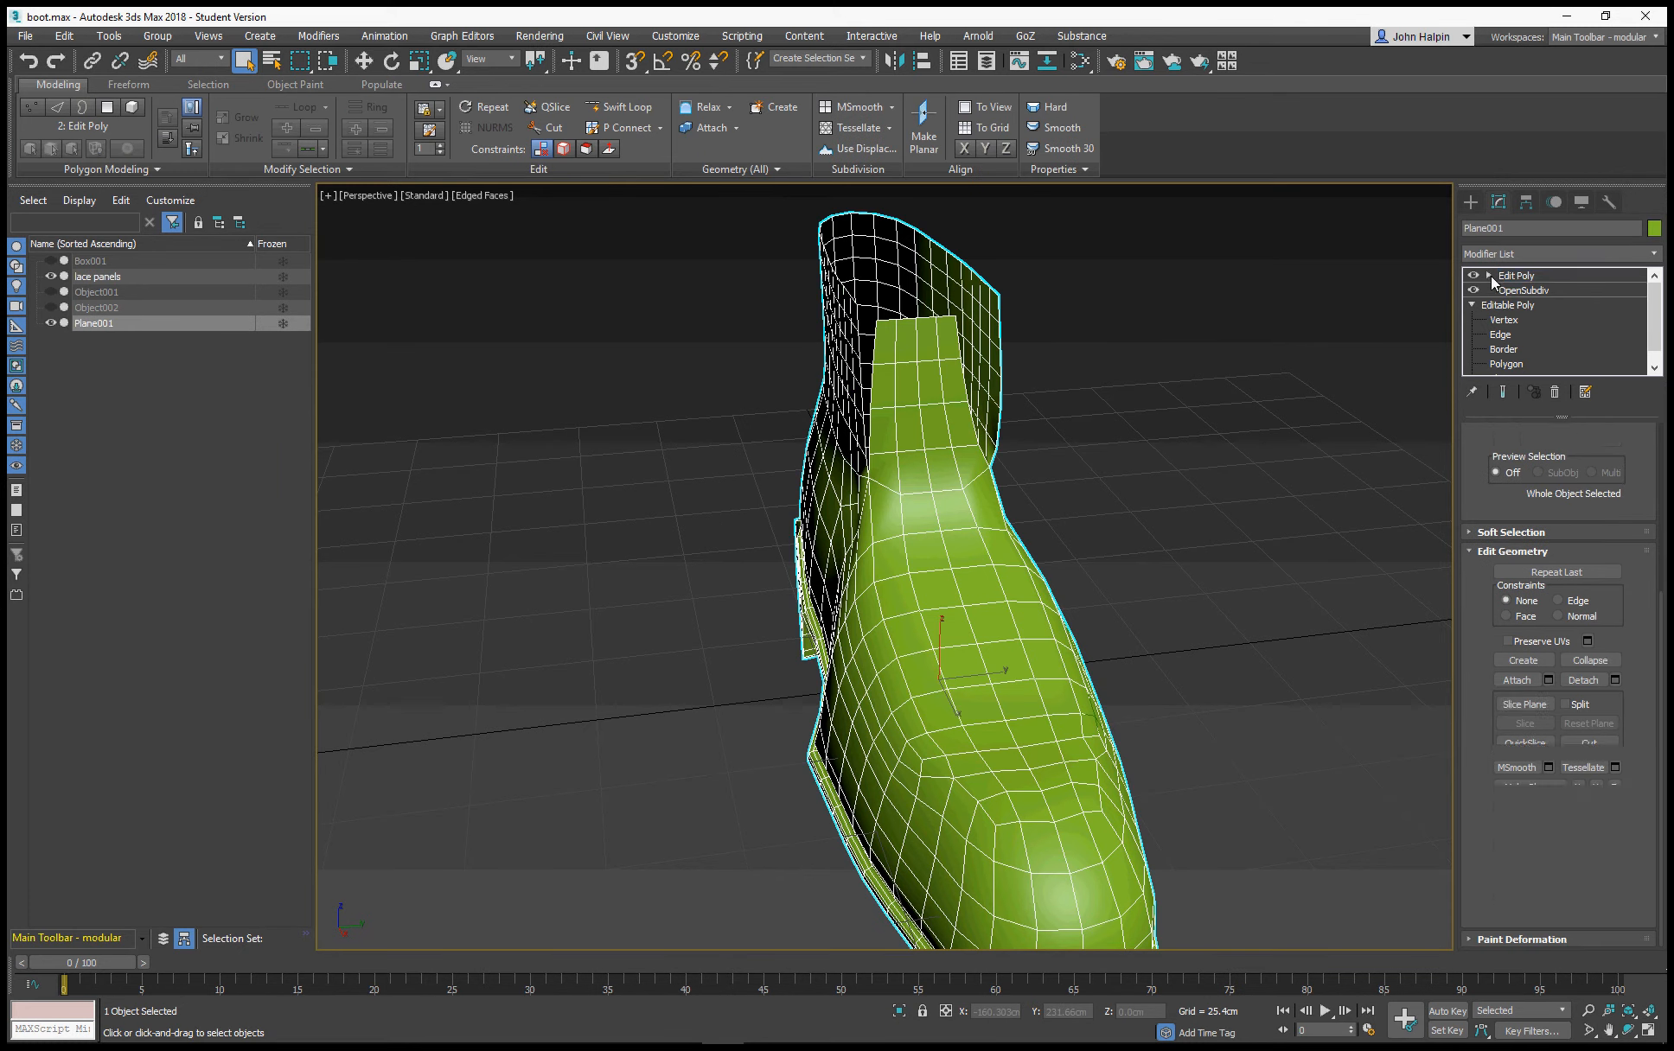
Delete the Edit Poly modifier from Plane001 and hide that boot mesh to expose the lace panels
left_click(1555, 394)
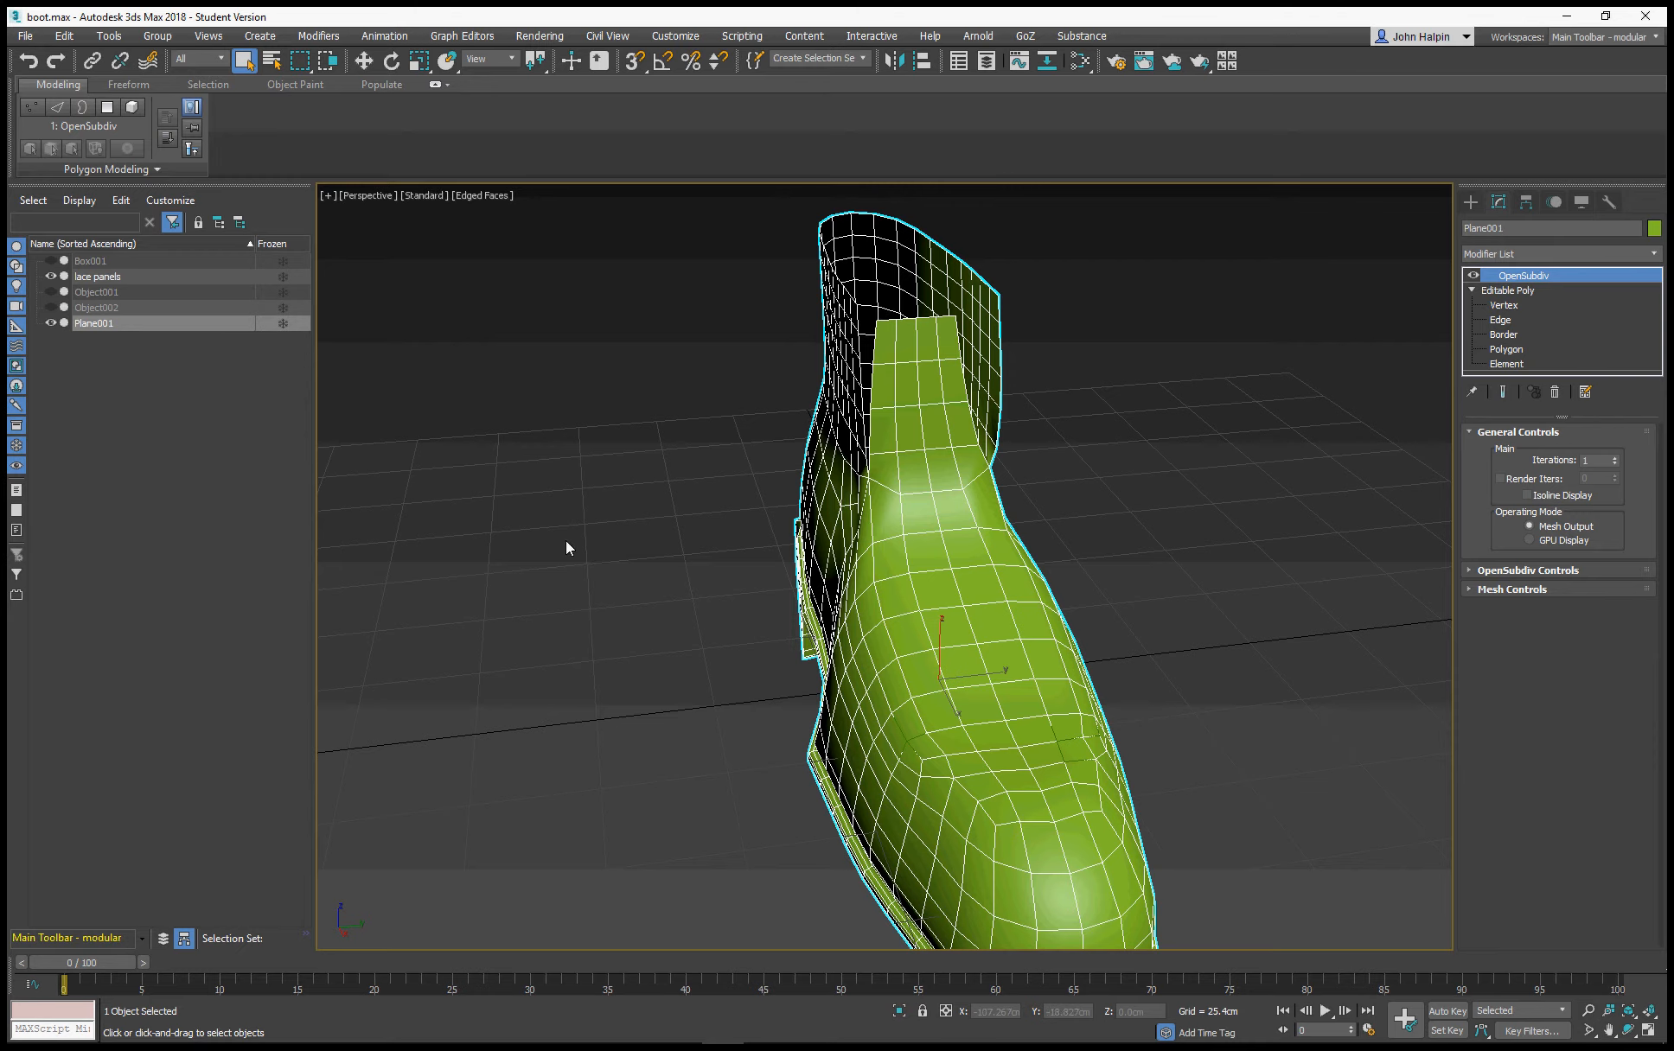
left_click(51, 324)
middle_click_drag(873, 553, 1096, 758, "alt")
scroll(927, 582, "up", 3)
scroll(810, 569, "down", 2)
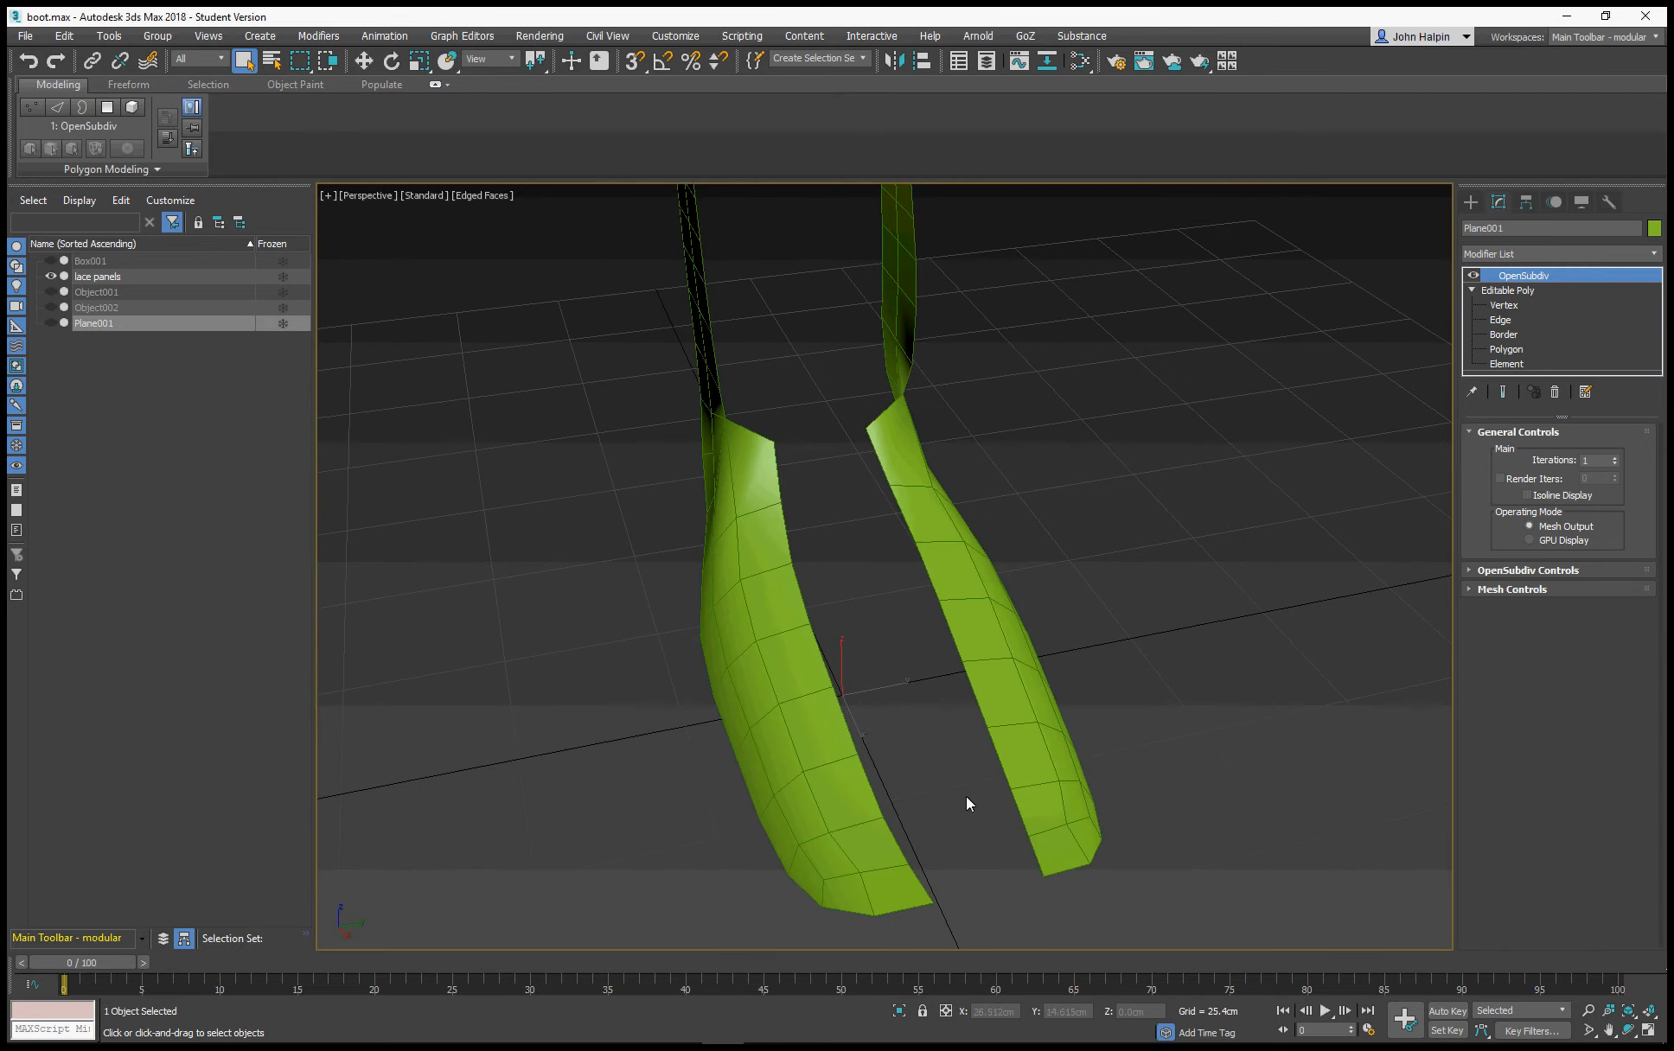
middle_click_drag(743, 522, 624, 531, "alt")
middle_click_drag(868, 530, 1115, 520, "alt")
scroll(764, 527, "up", 3)
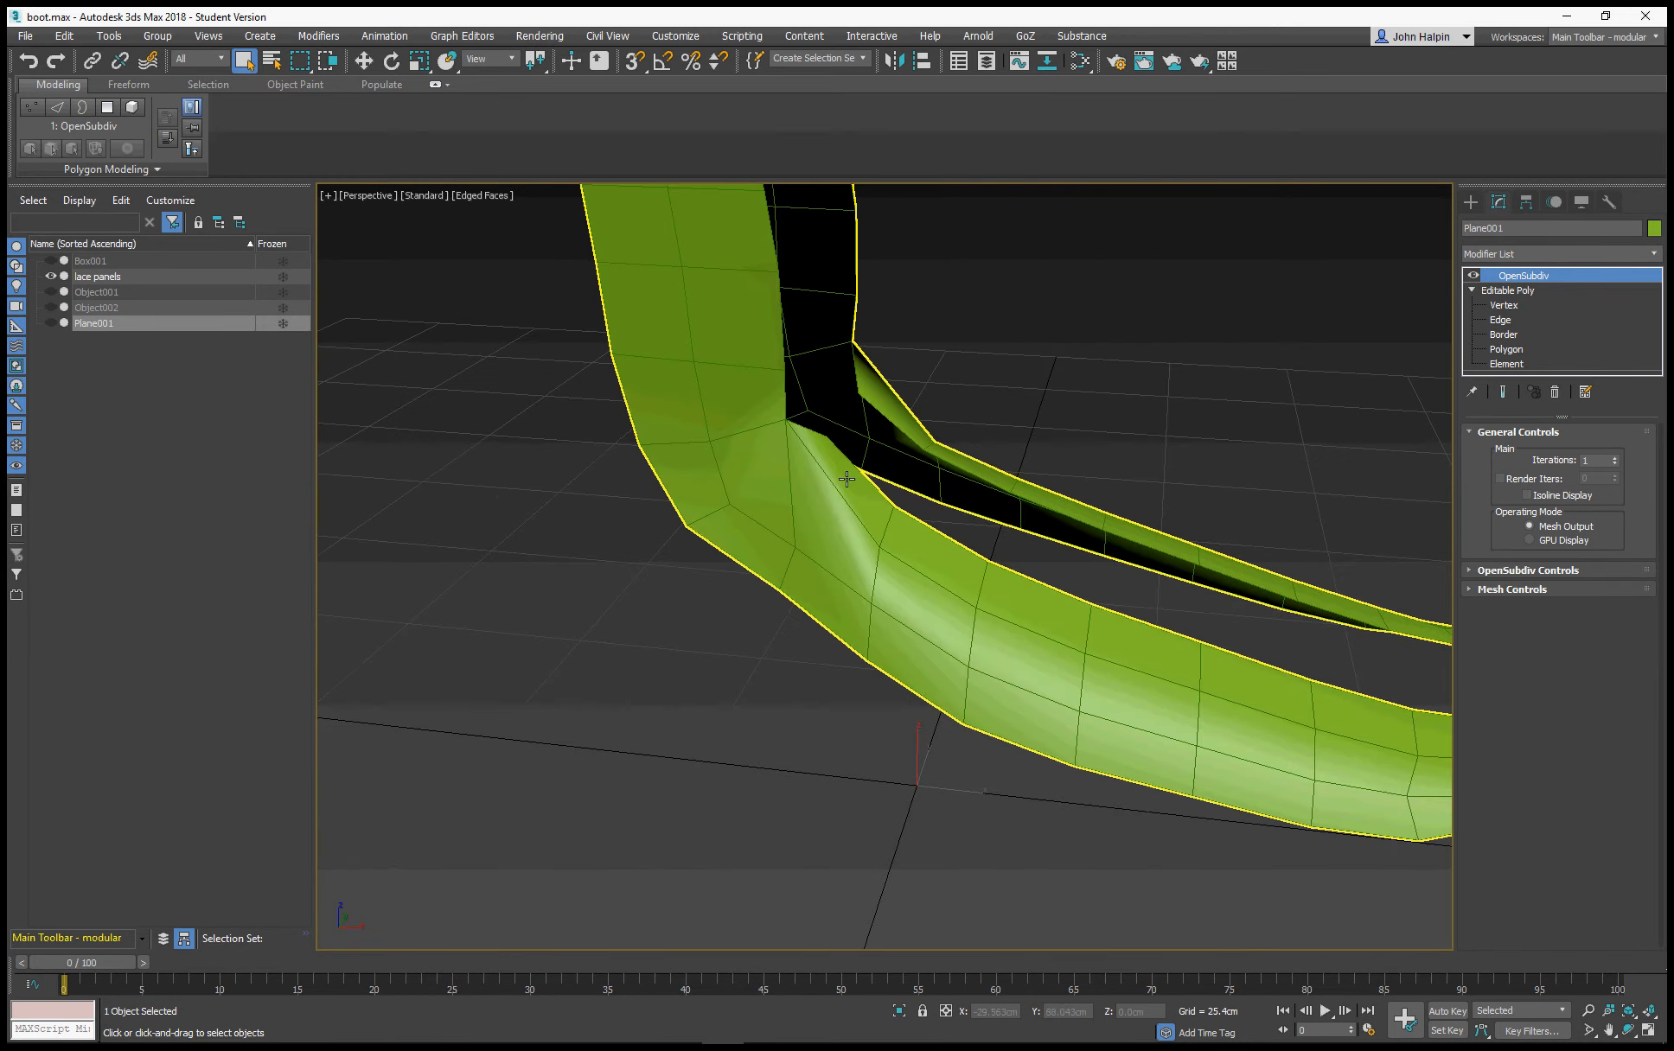
middle_click_drag(838, 472, 784, 501, "alt")
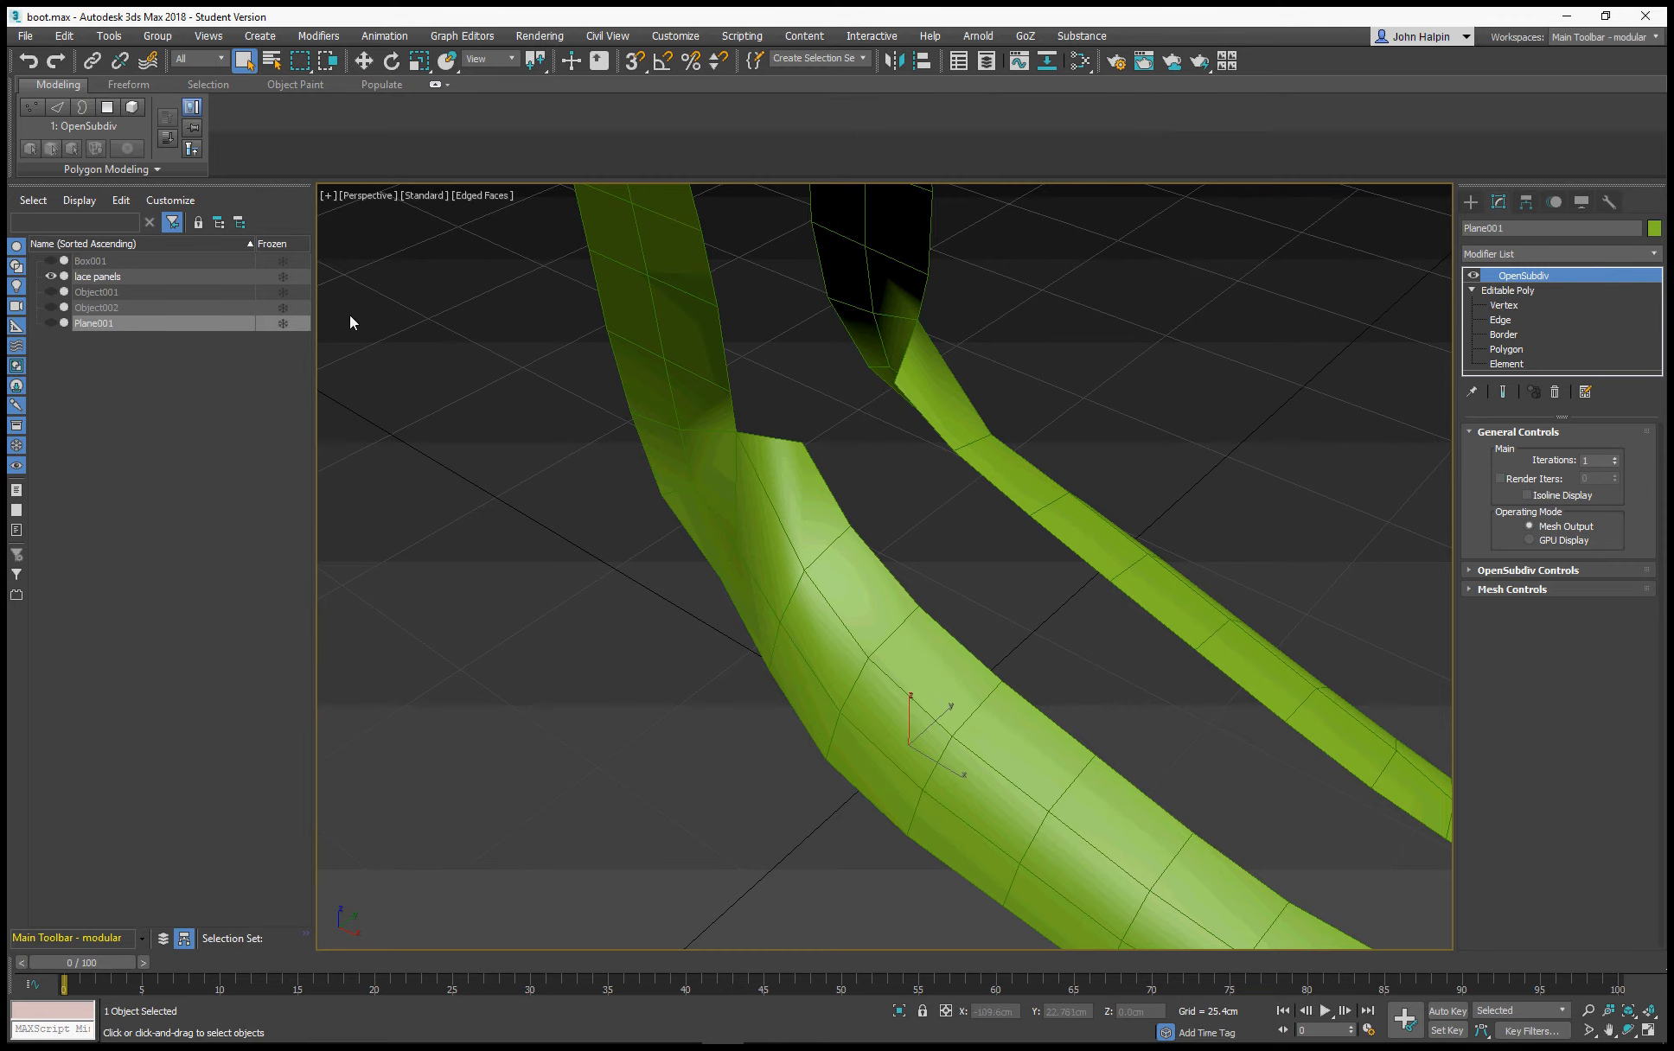
On the lace panels mesh, cut a new edge across one ankle bend, from the instep's inner corner vertex to the panel's middle vertex
left_click(58, 279)
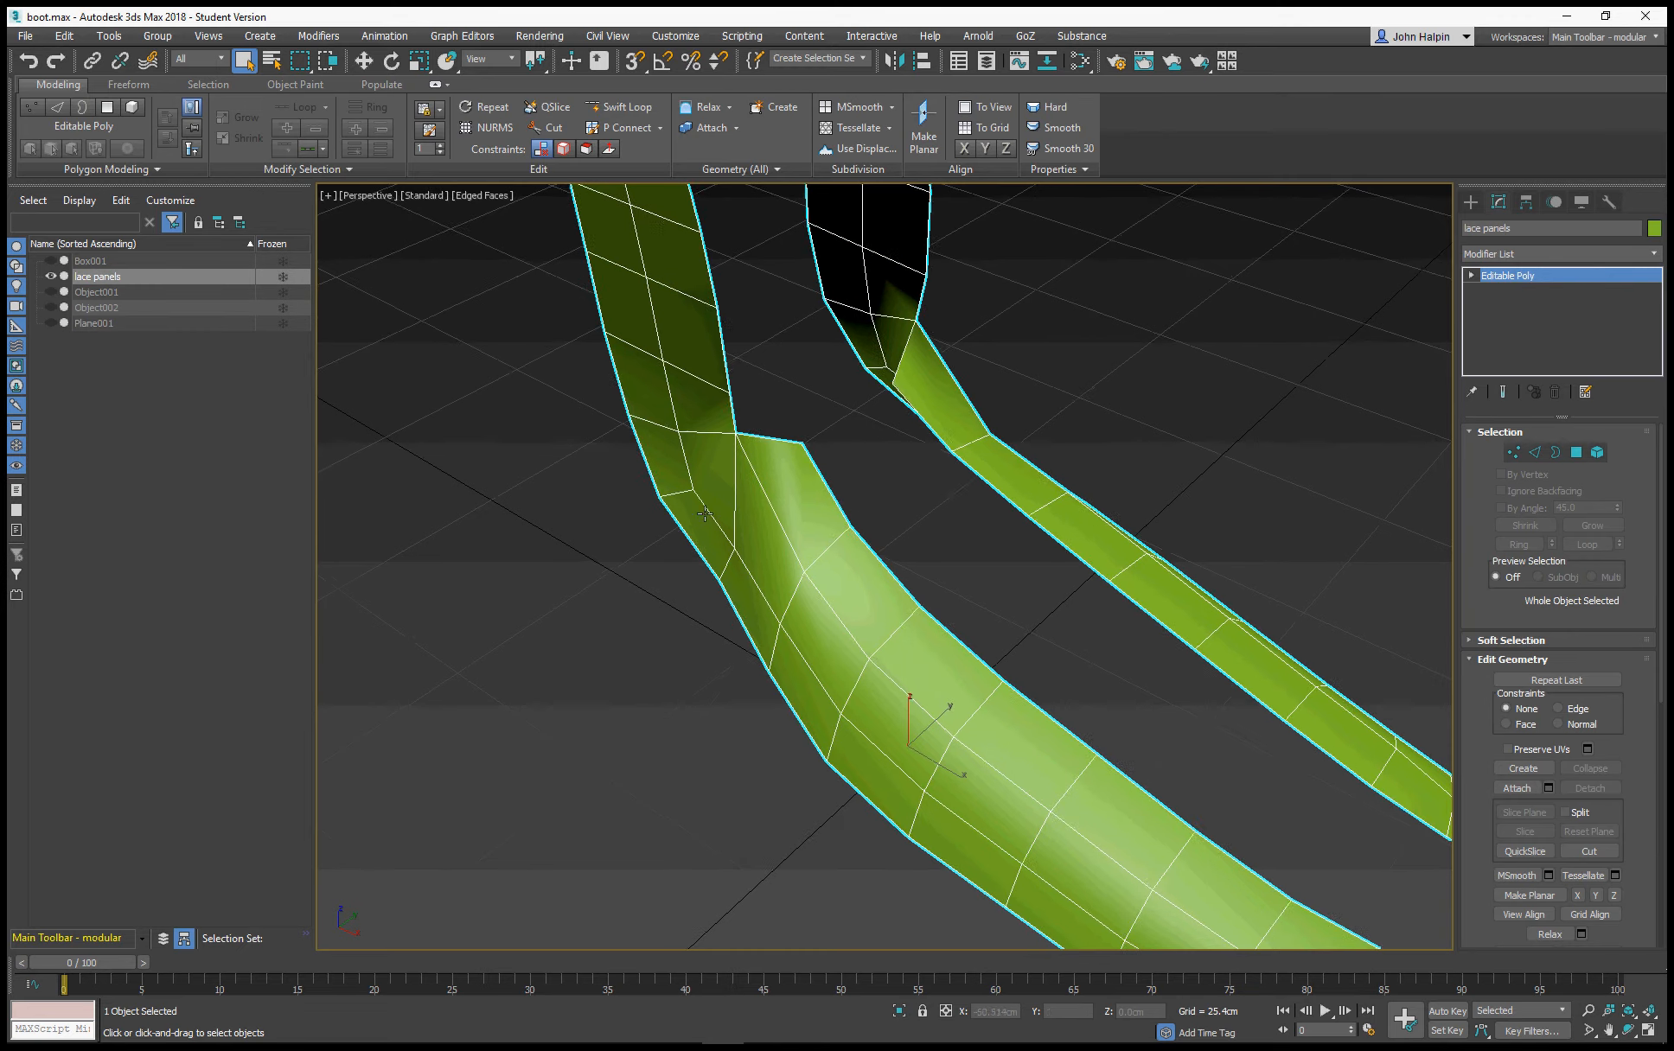
middle_click_drag(761, 485, 737, 510, "alt")
left_click(1513, 453)
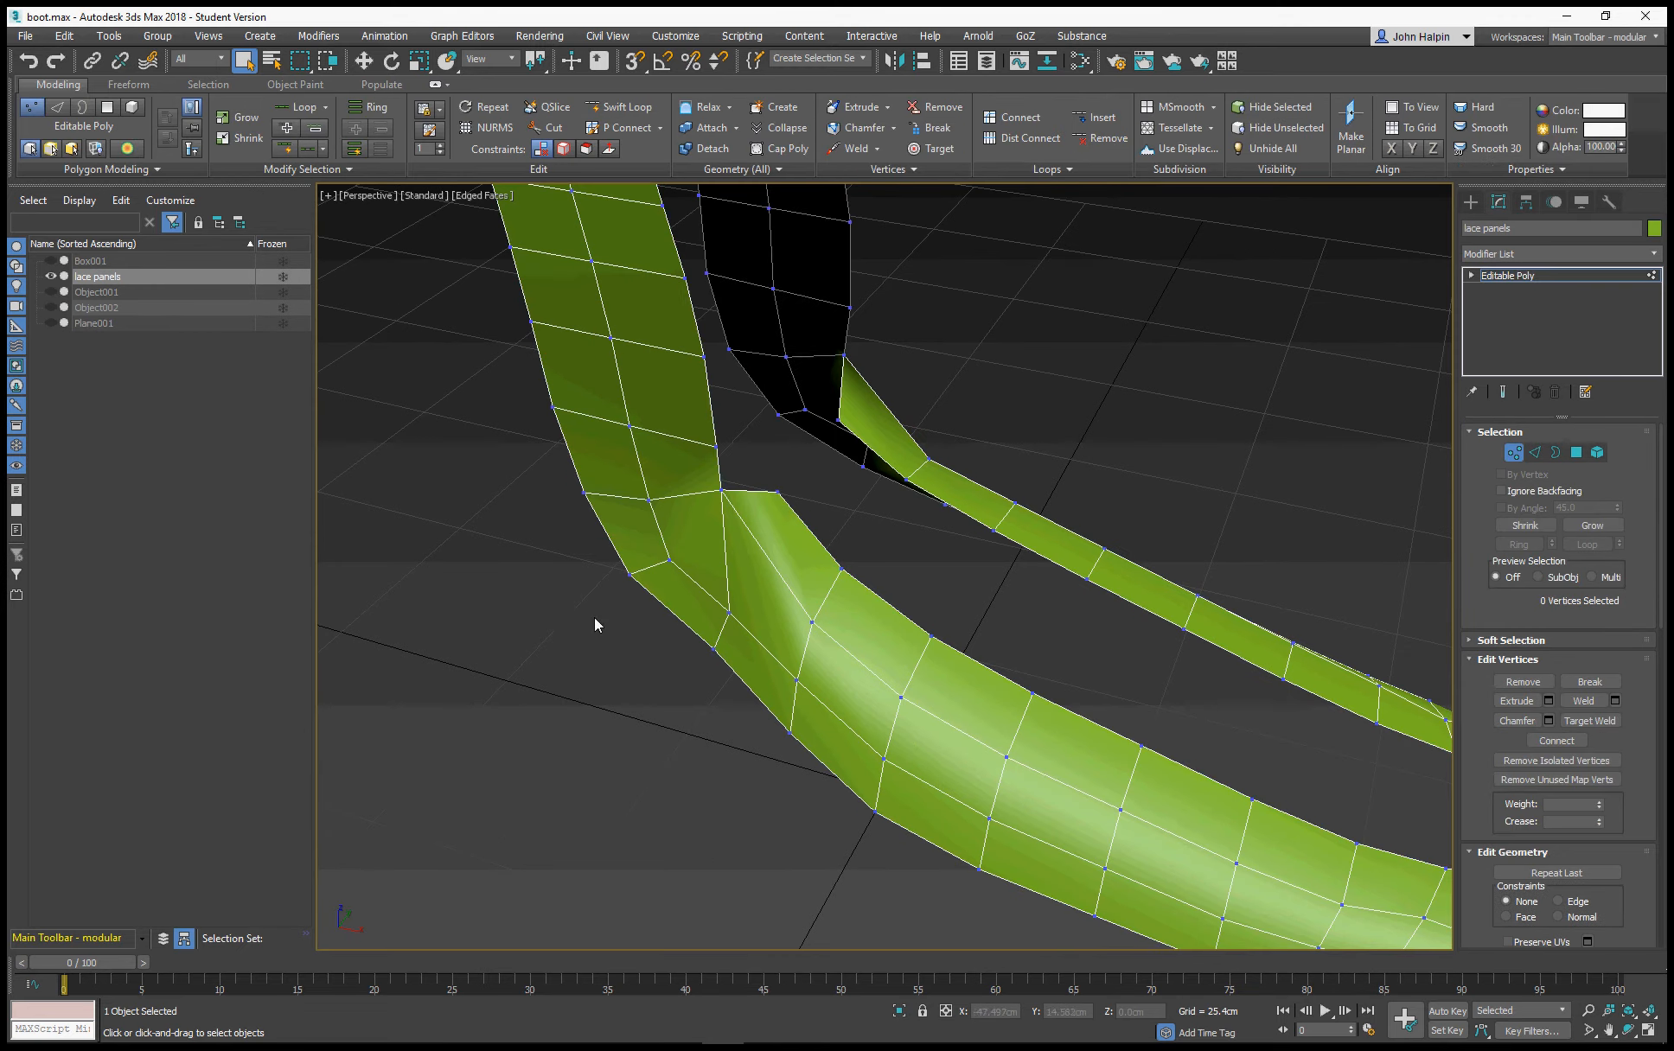
right_click(693, 603)
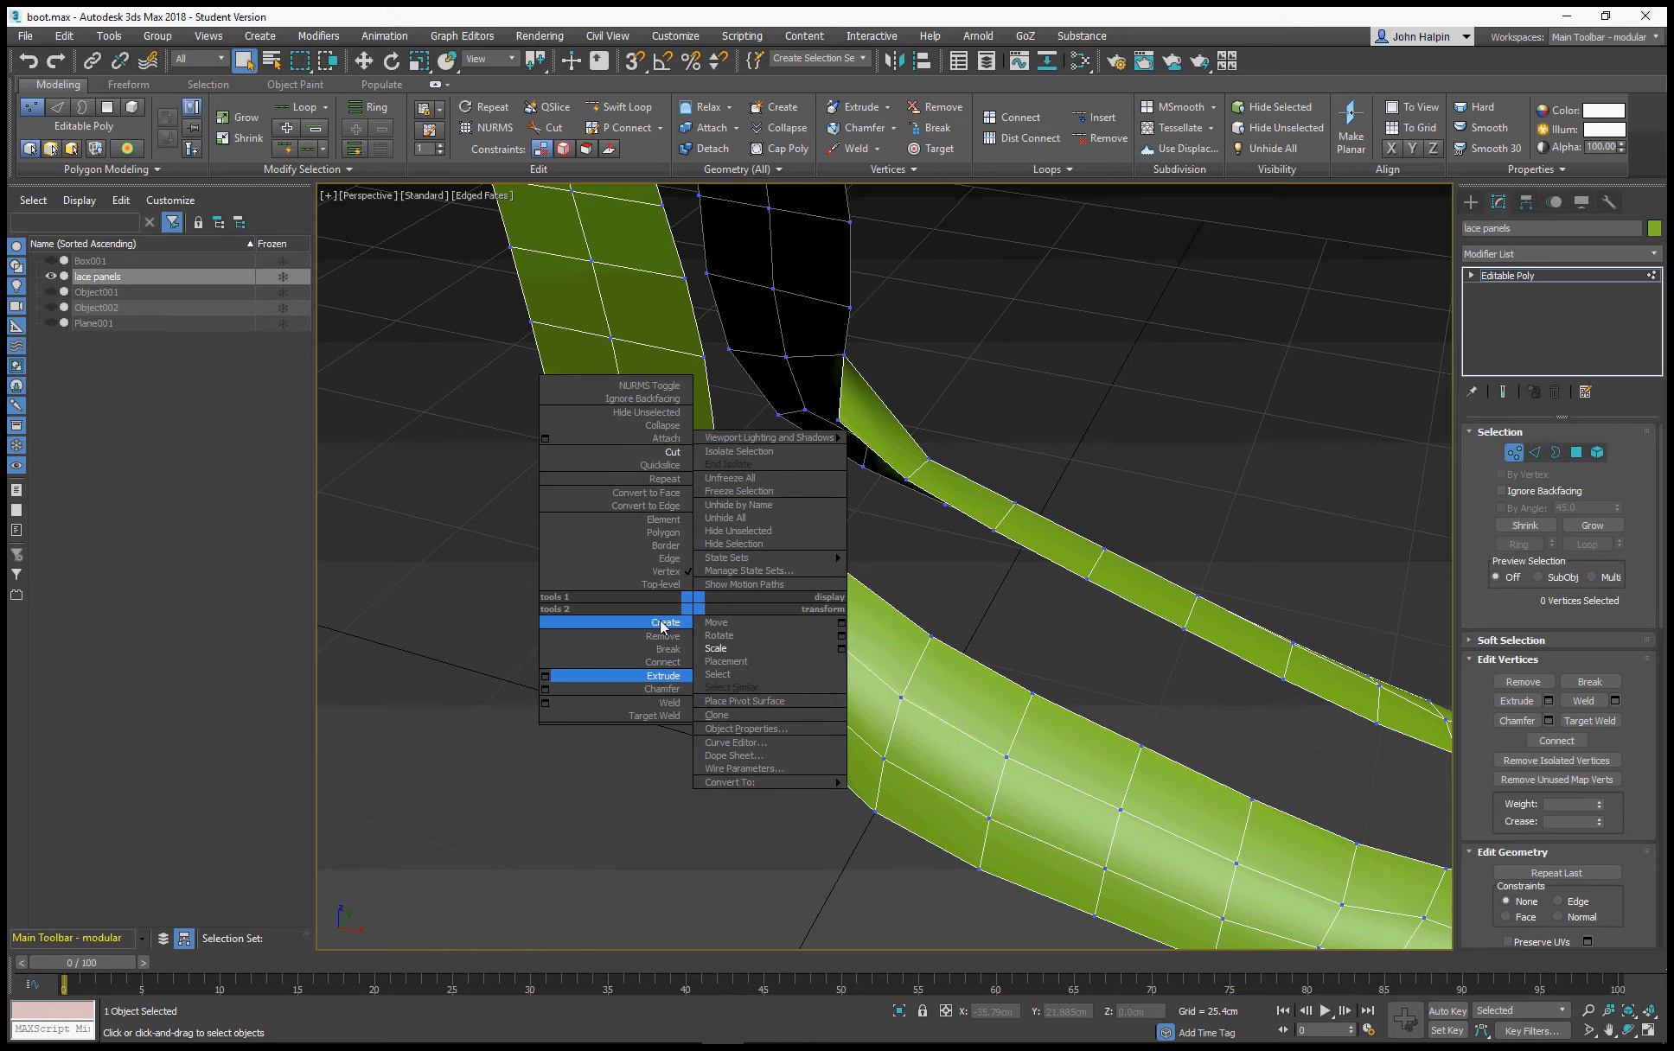
left_click(666, 453)
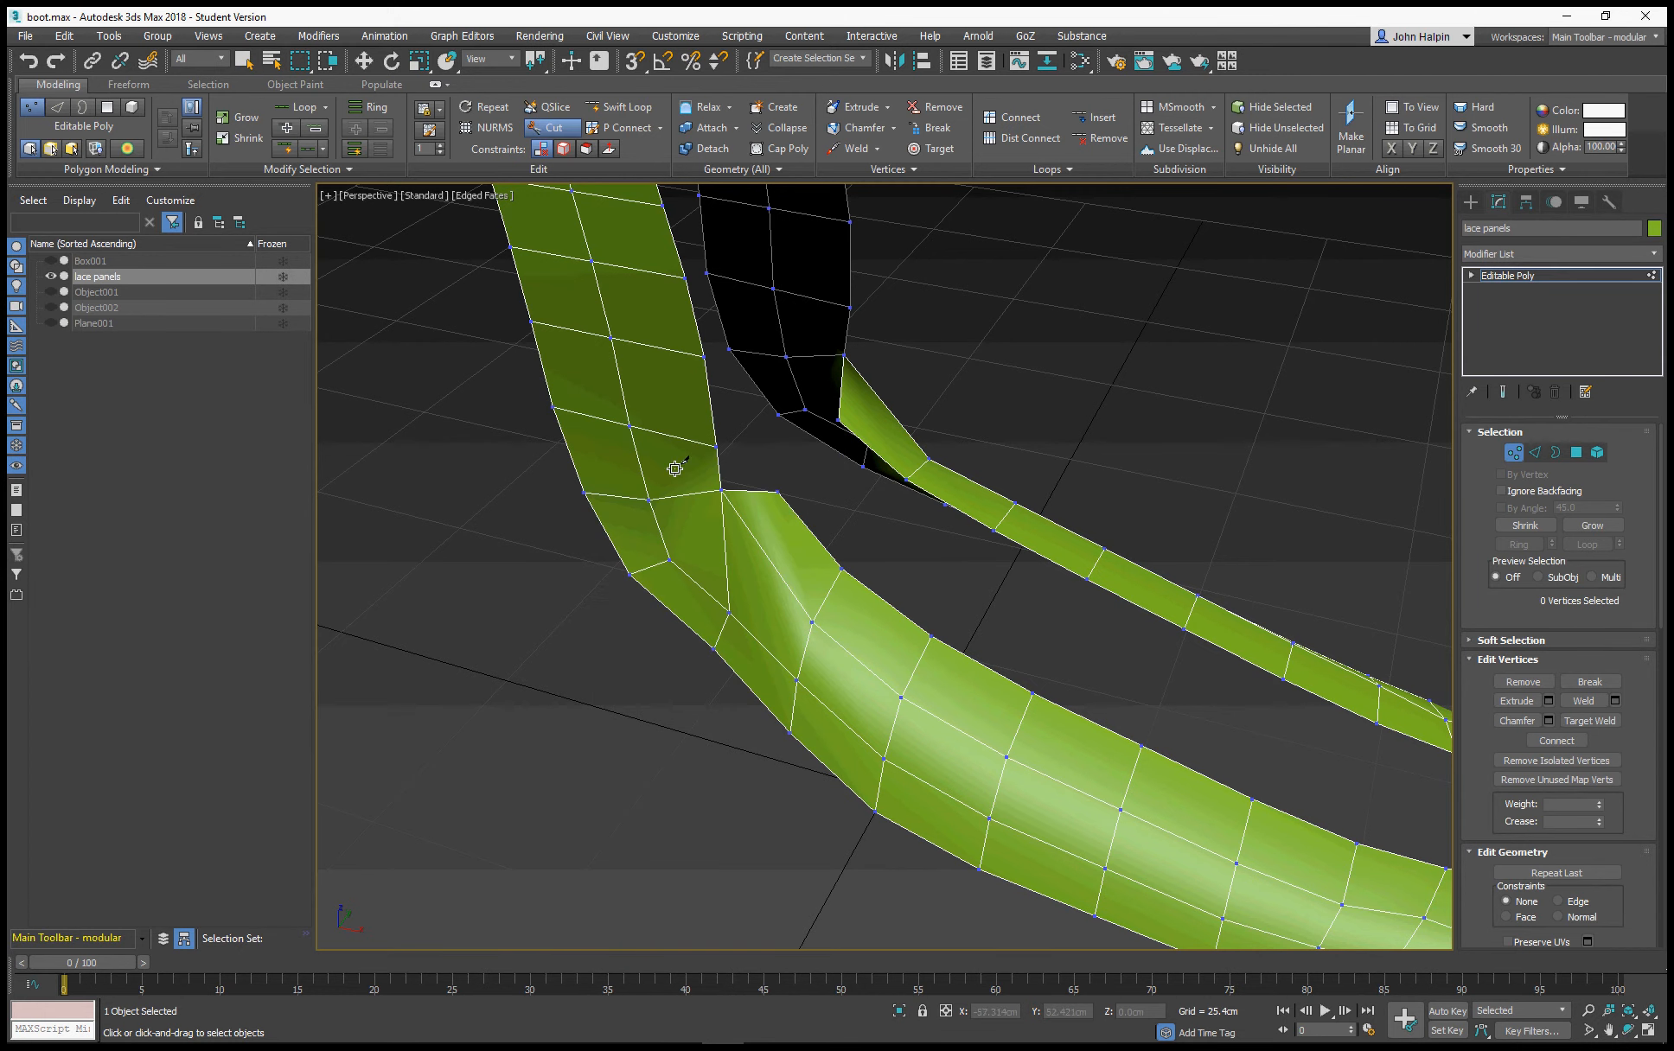
left_click(777, 493)
left_click(758, 545)
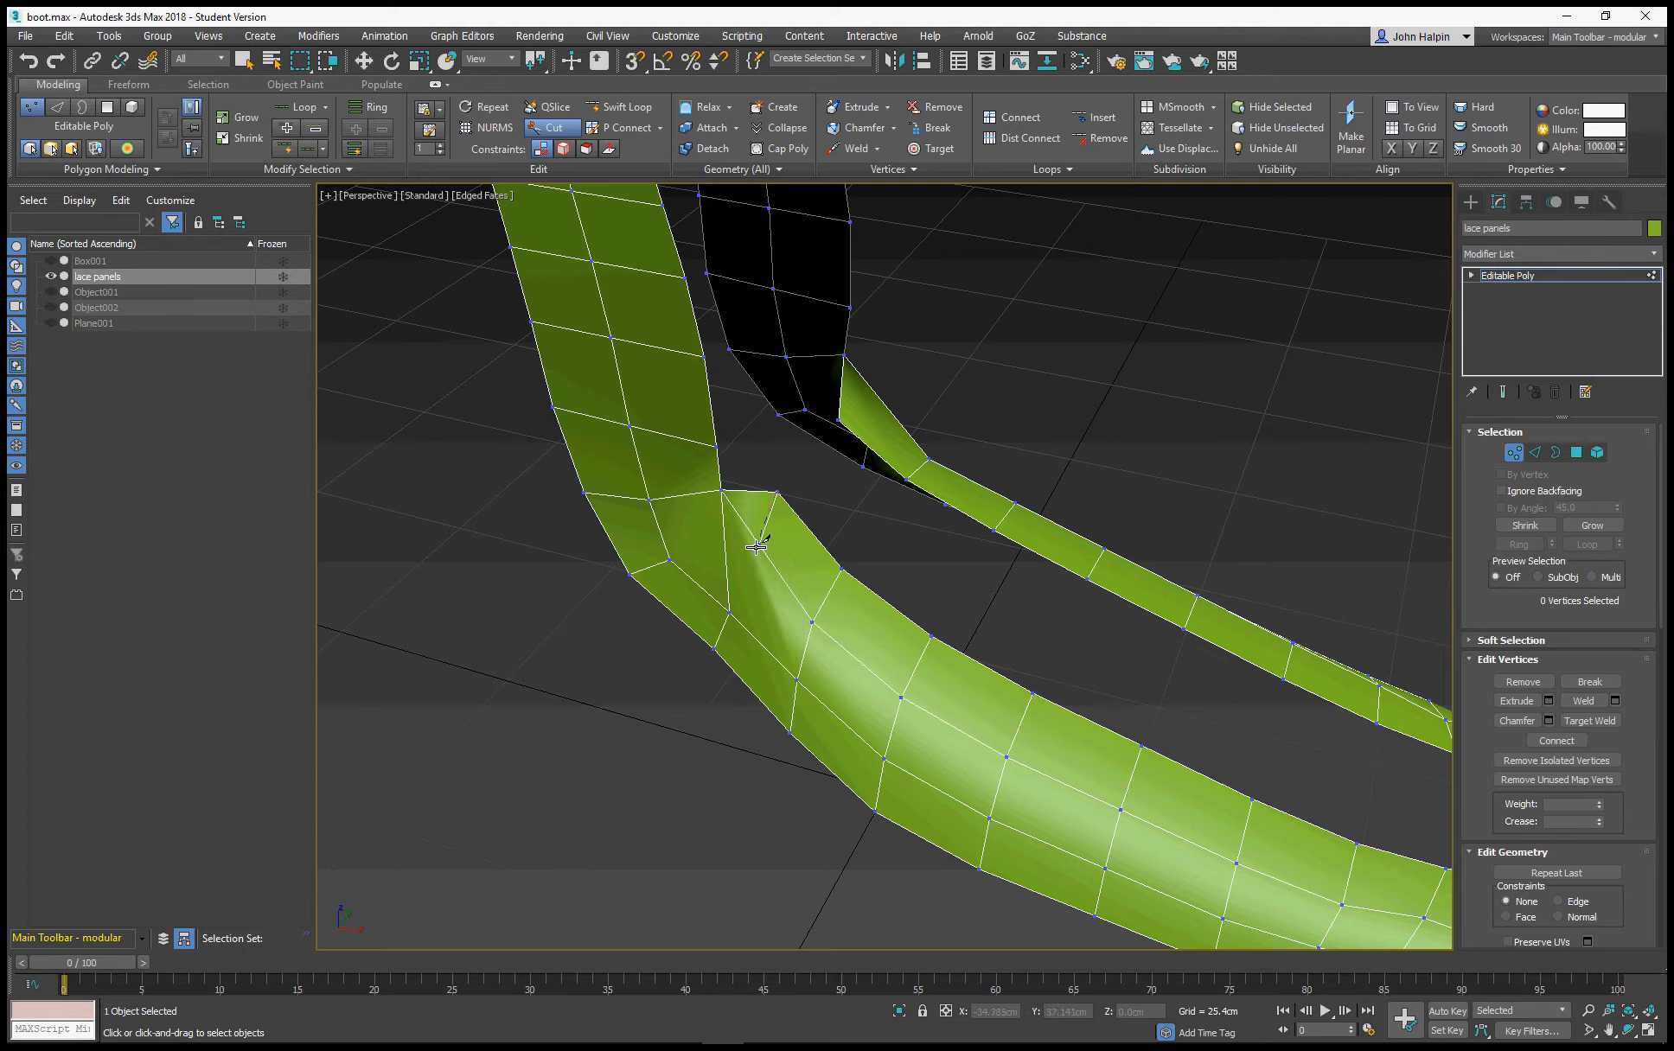
left_click(729, 597)
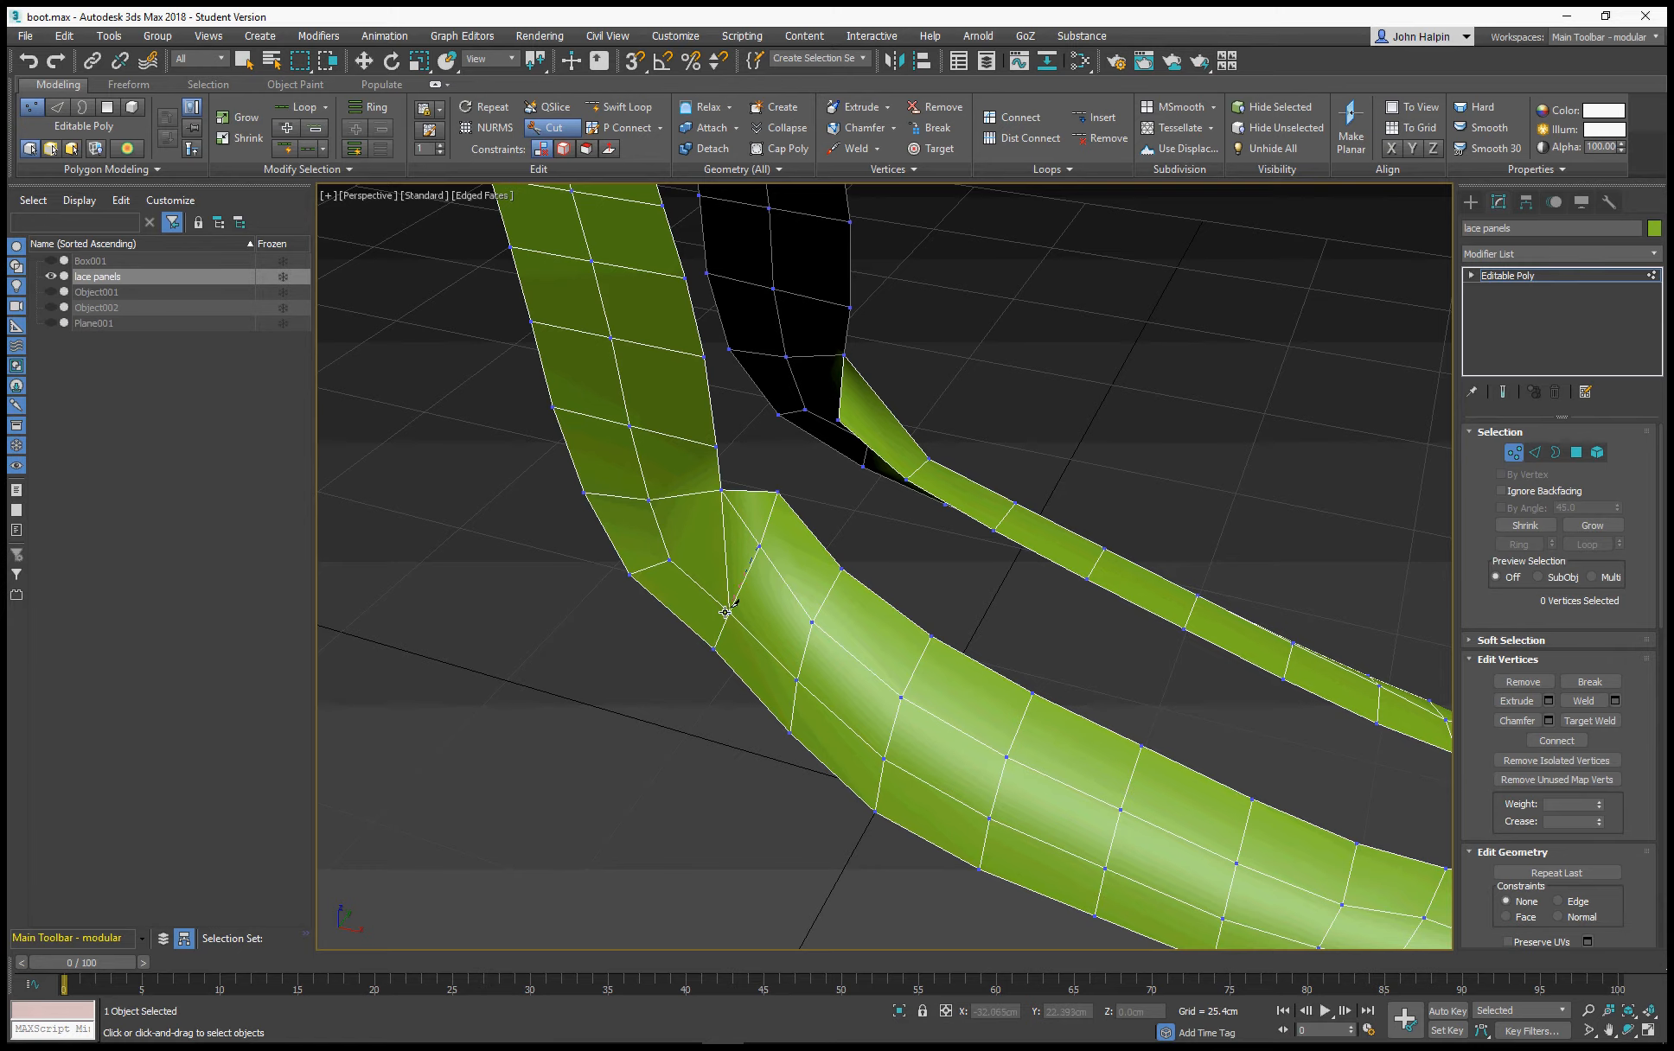
Cut the matching edge across the ankle bend of the opposite lace panel
middle_click_drag(735, 620, 531, 588, "alt")
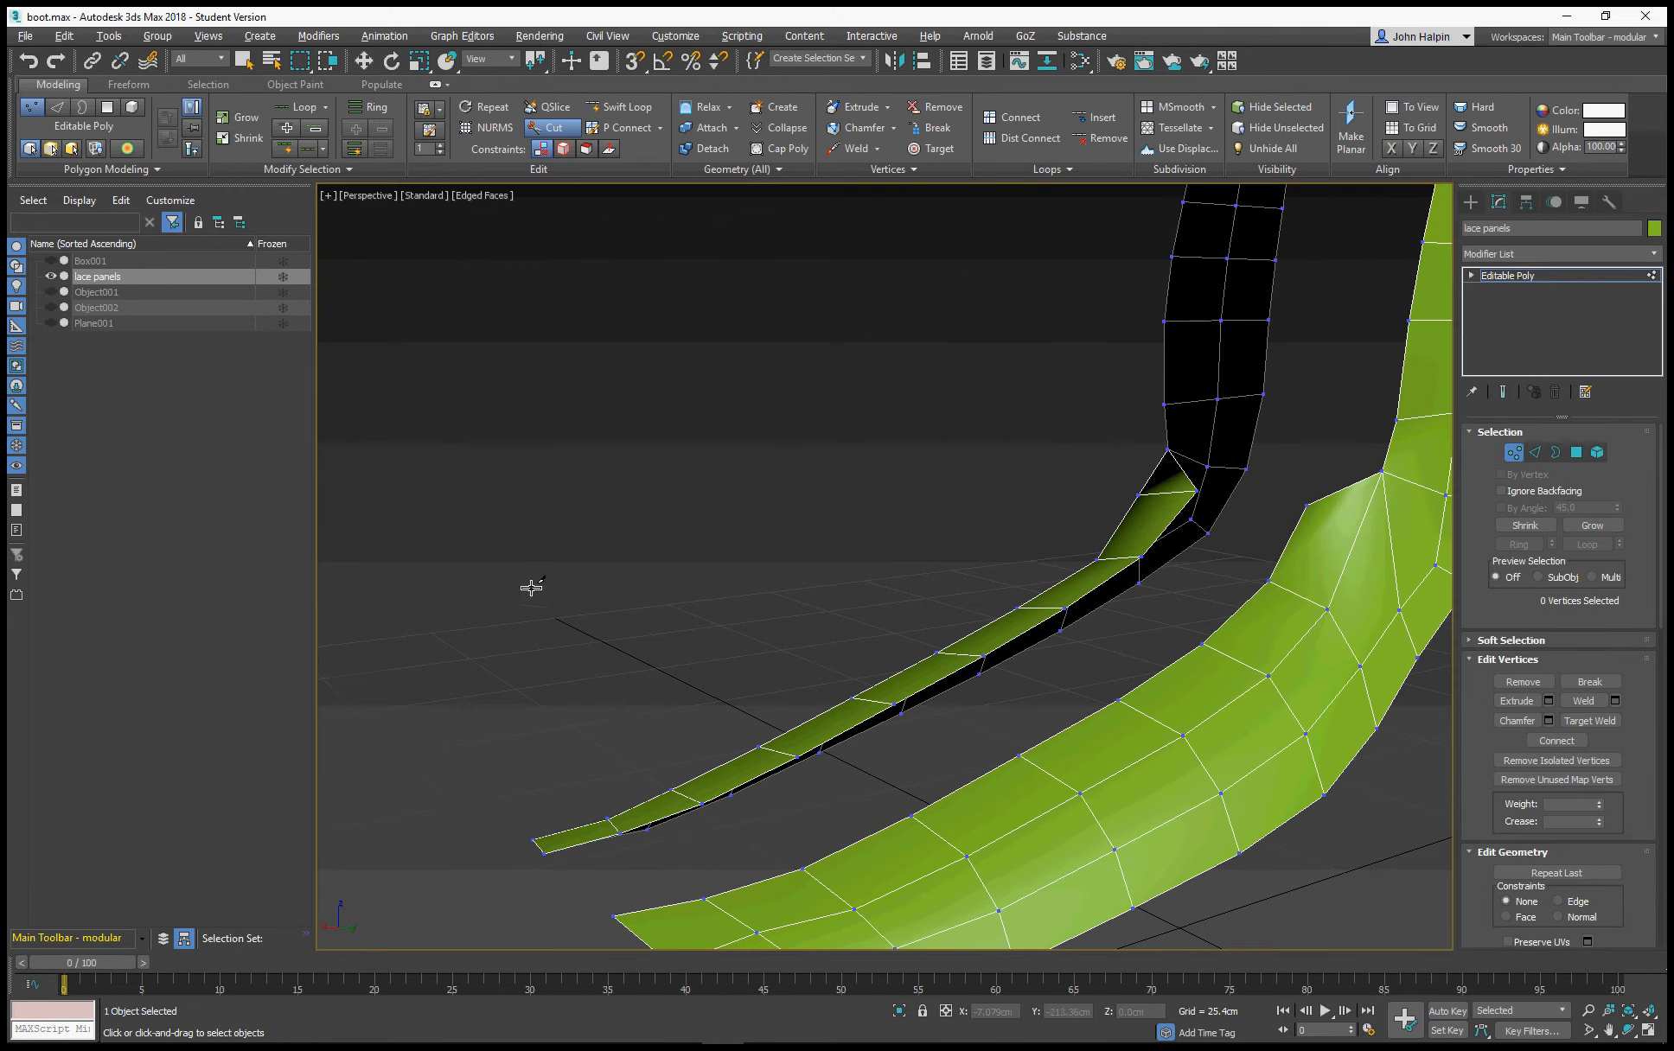
left_click(1398, 616)
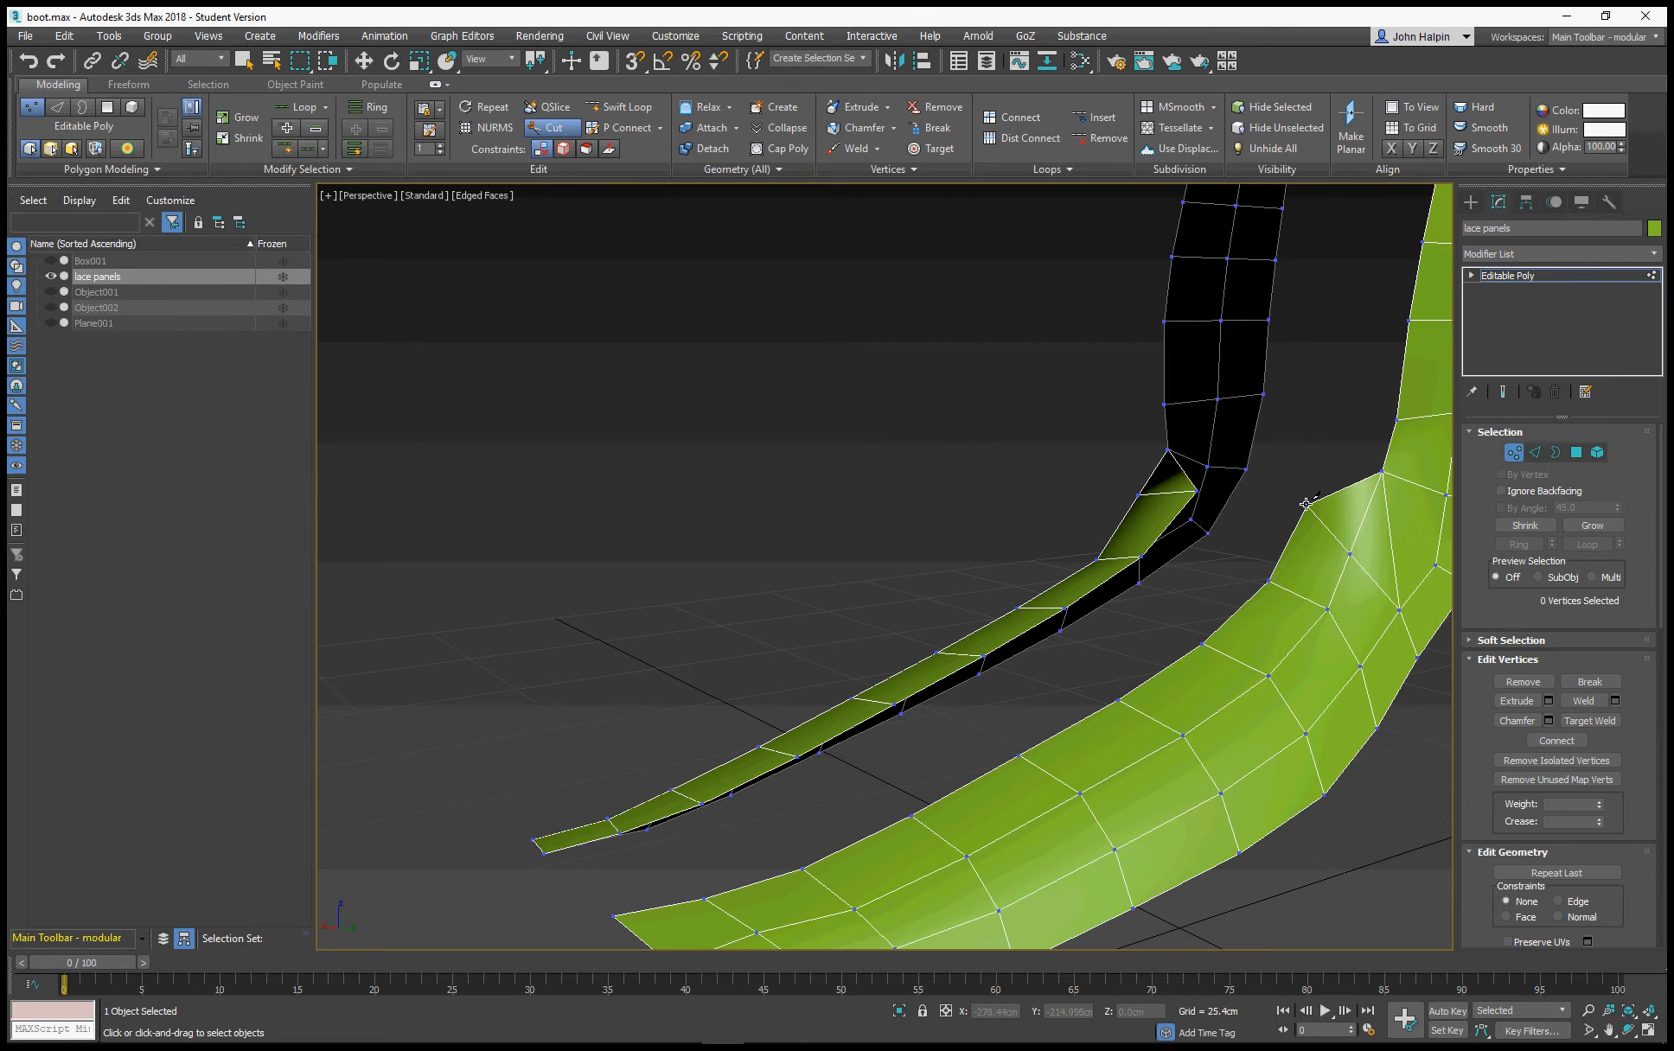
middle_click_drag(1176, 514, 1355, 535, "alt")
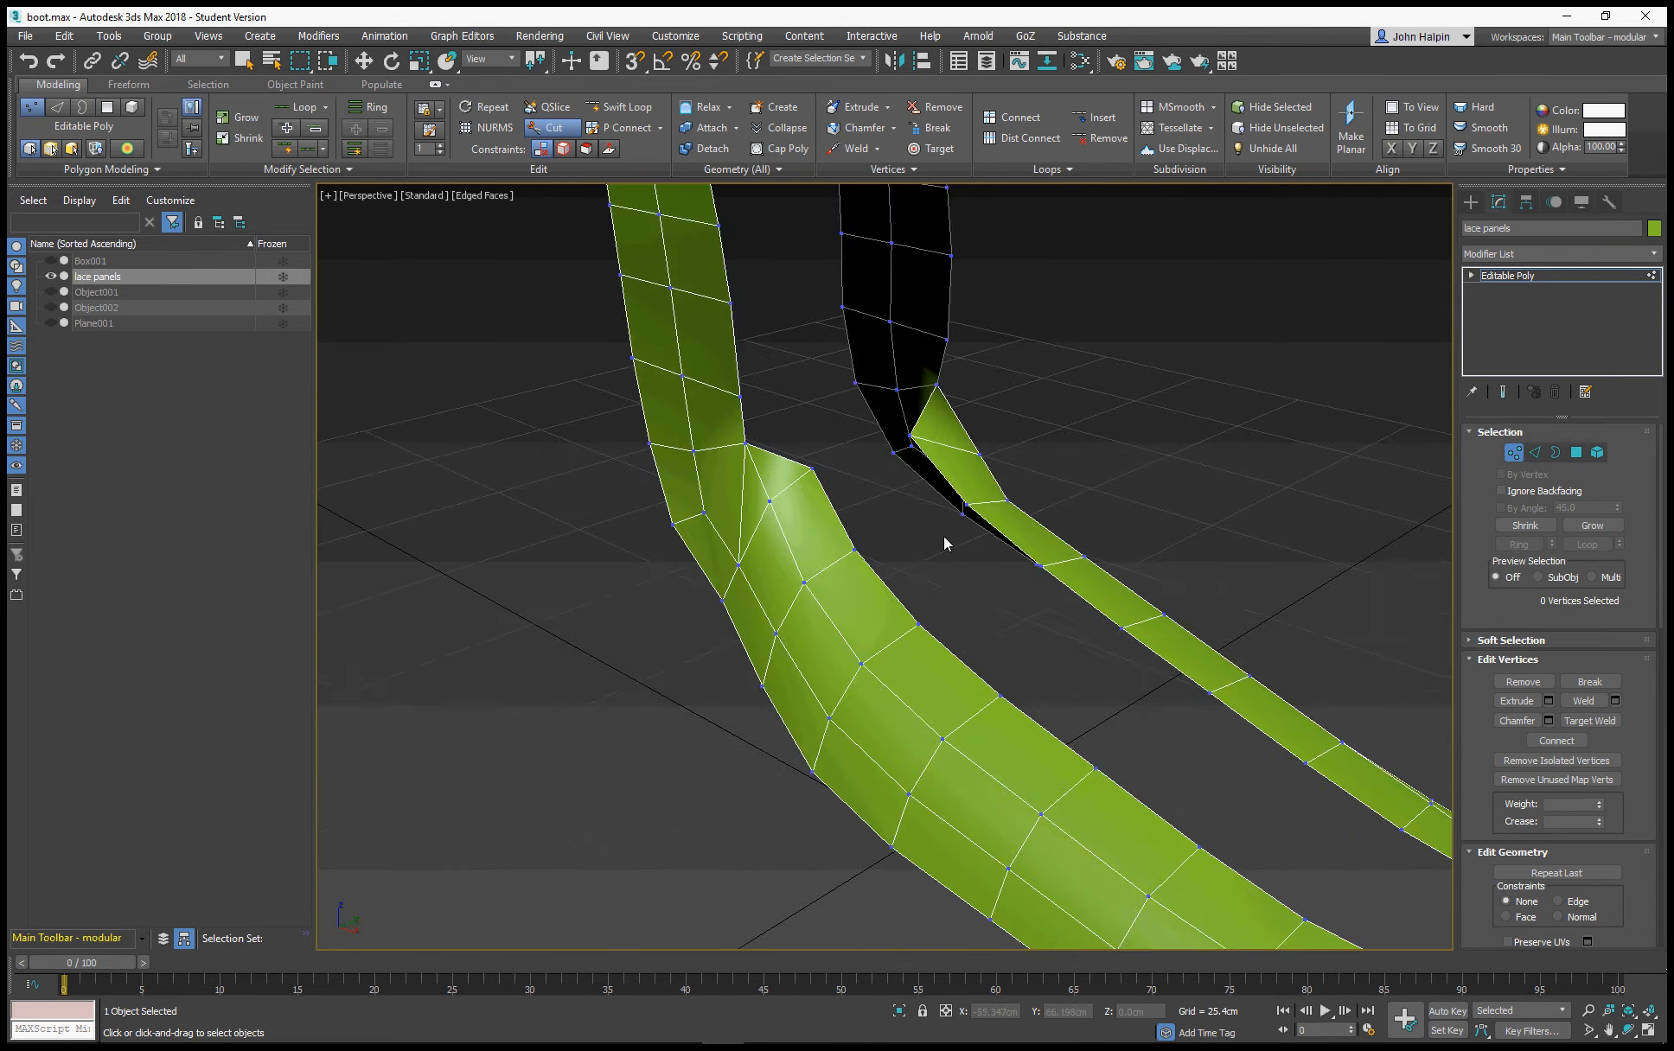
middle_click_drag(943, 536, 975, 528, "alt")
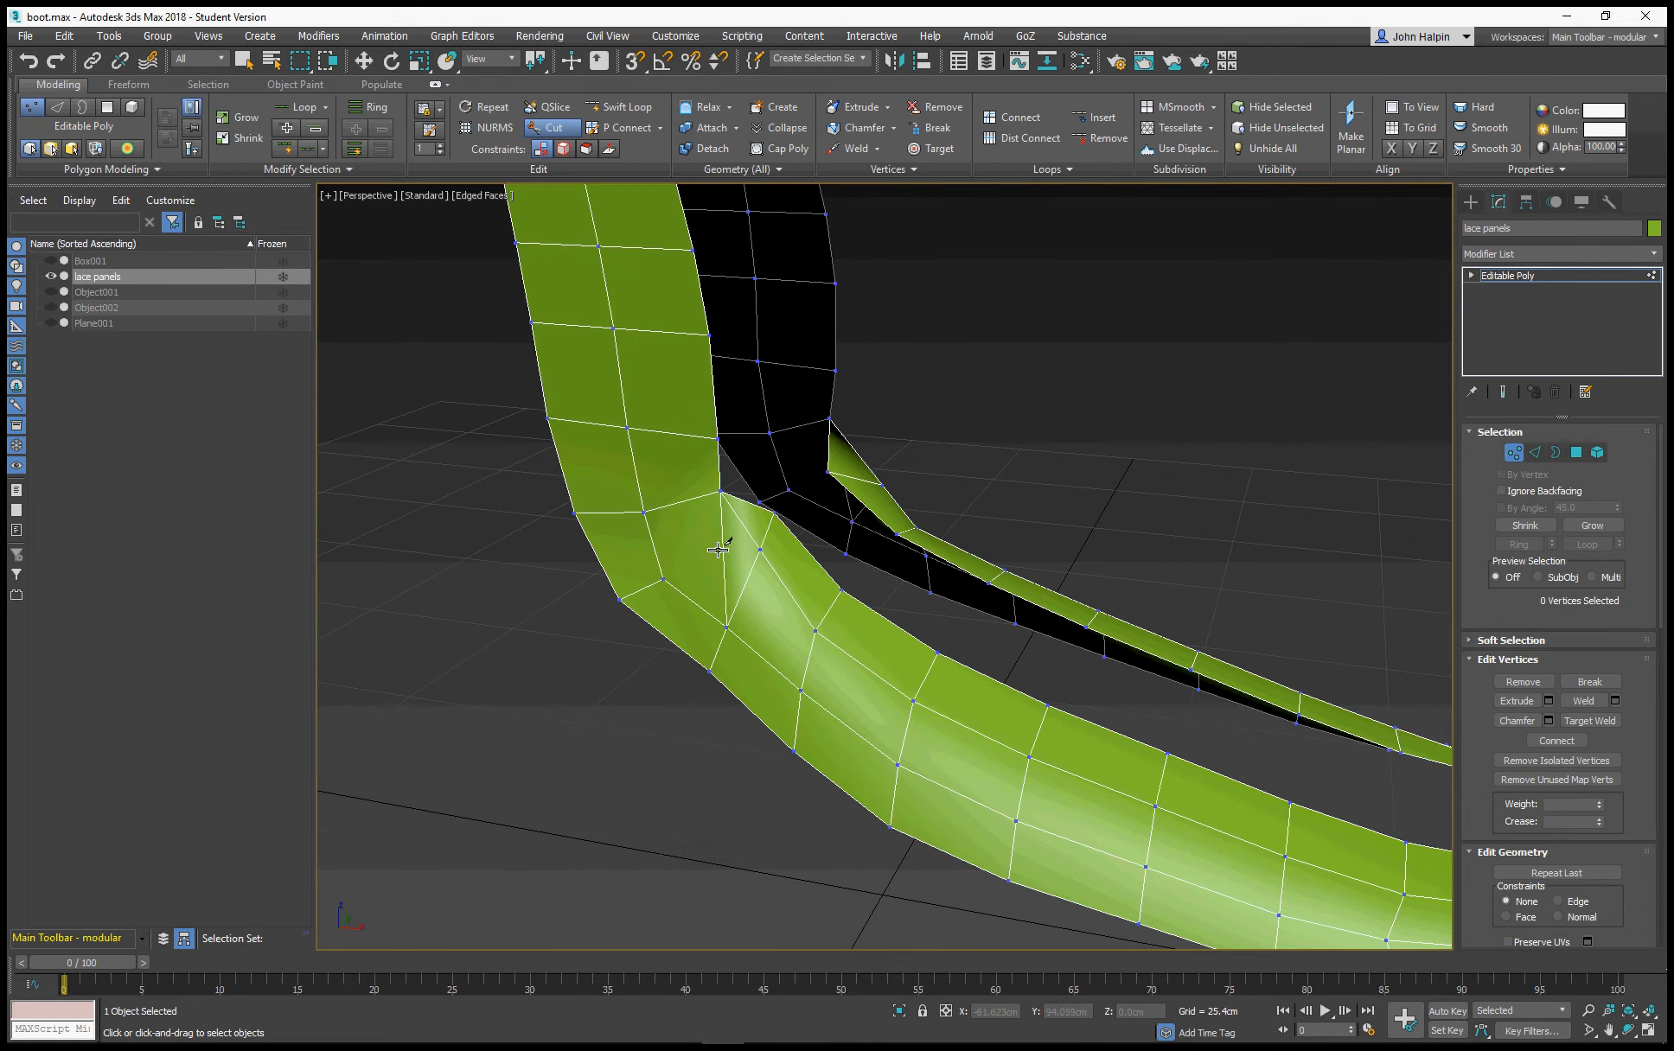
Remove the old long edge running down from the inner ankle corner on both lace panels
key("2")
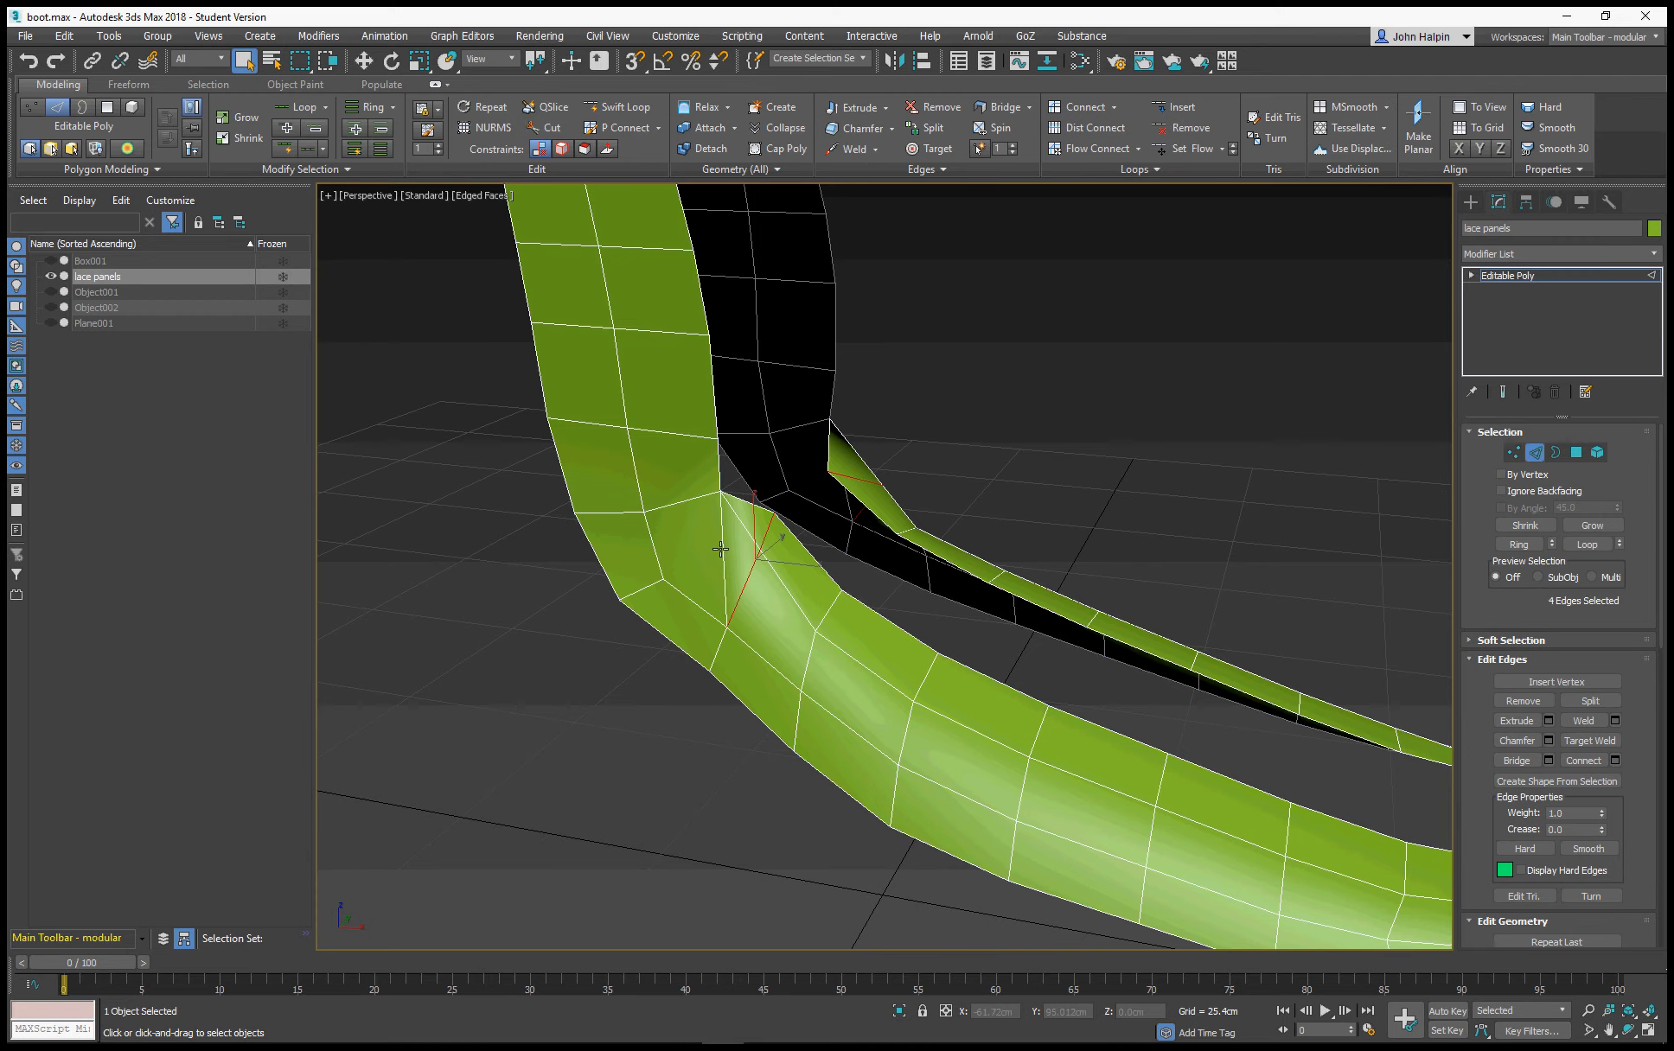
left_click(722, 550)
middle_click_drag(722, 547, 779, 526, "alt")
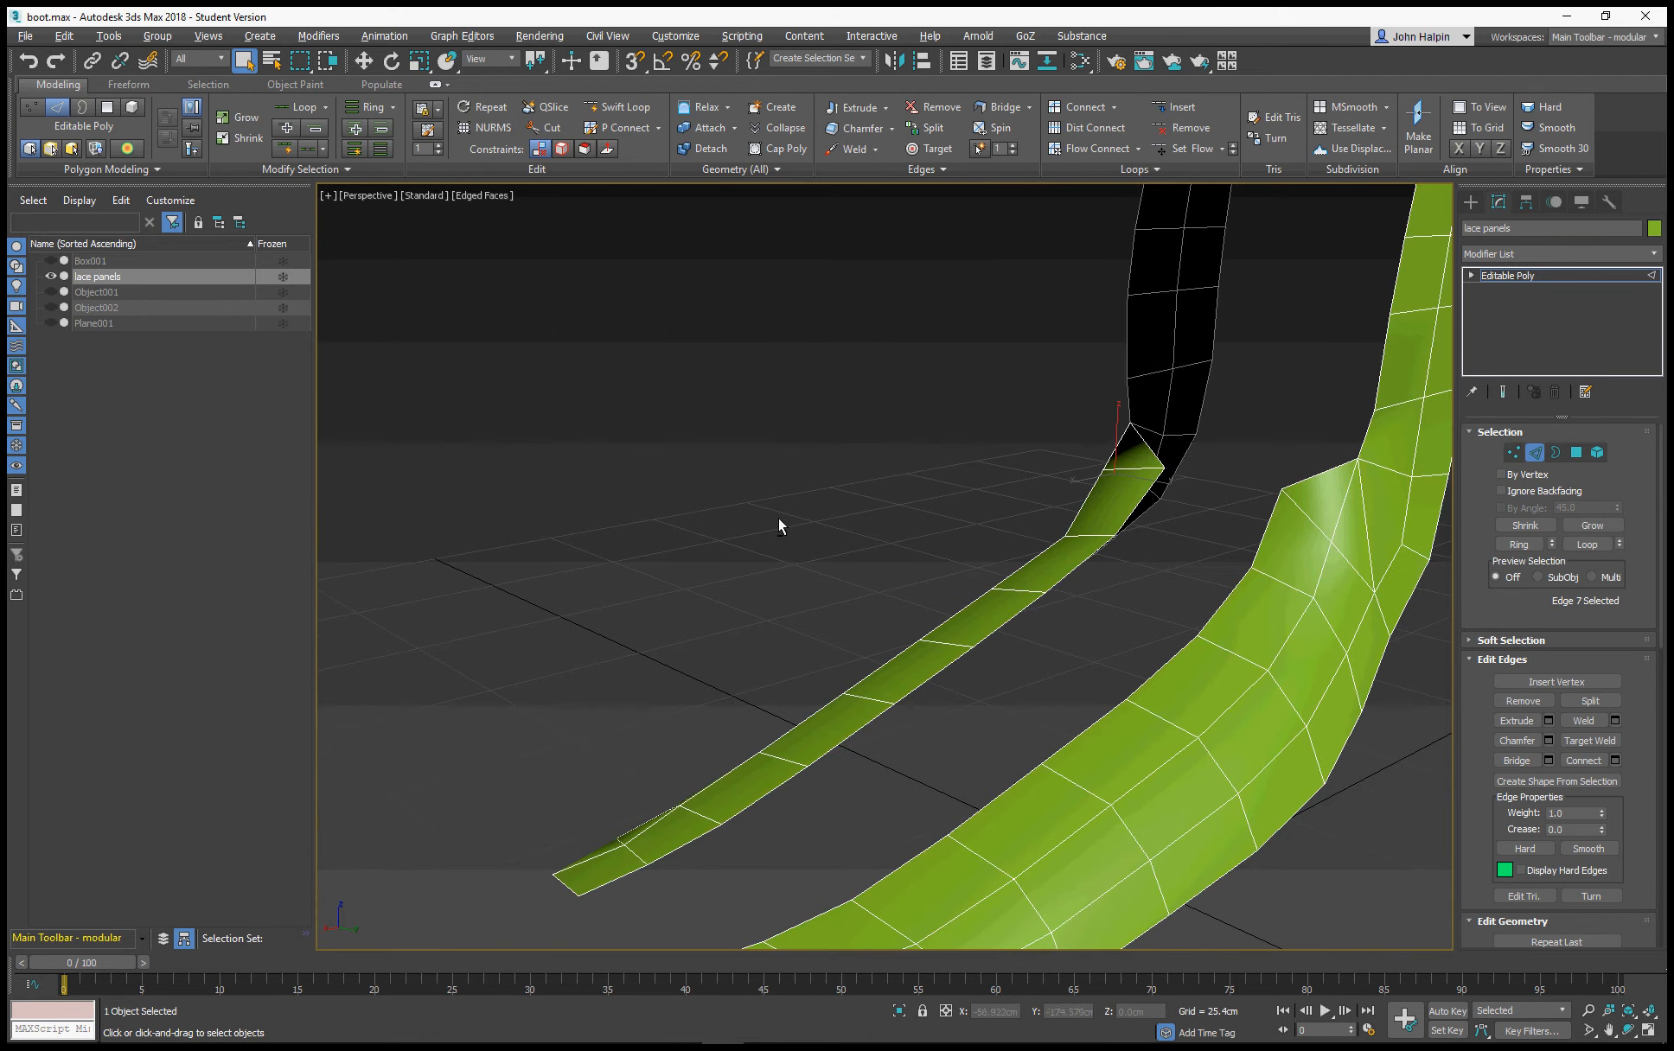
right_click(1365, 538)
left_click(1339, 573)
middle_click_drag(1002, 512, 954, 515, "alt")
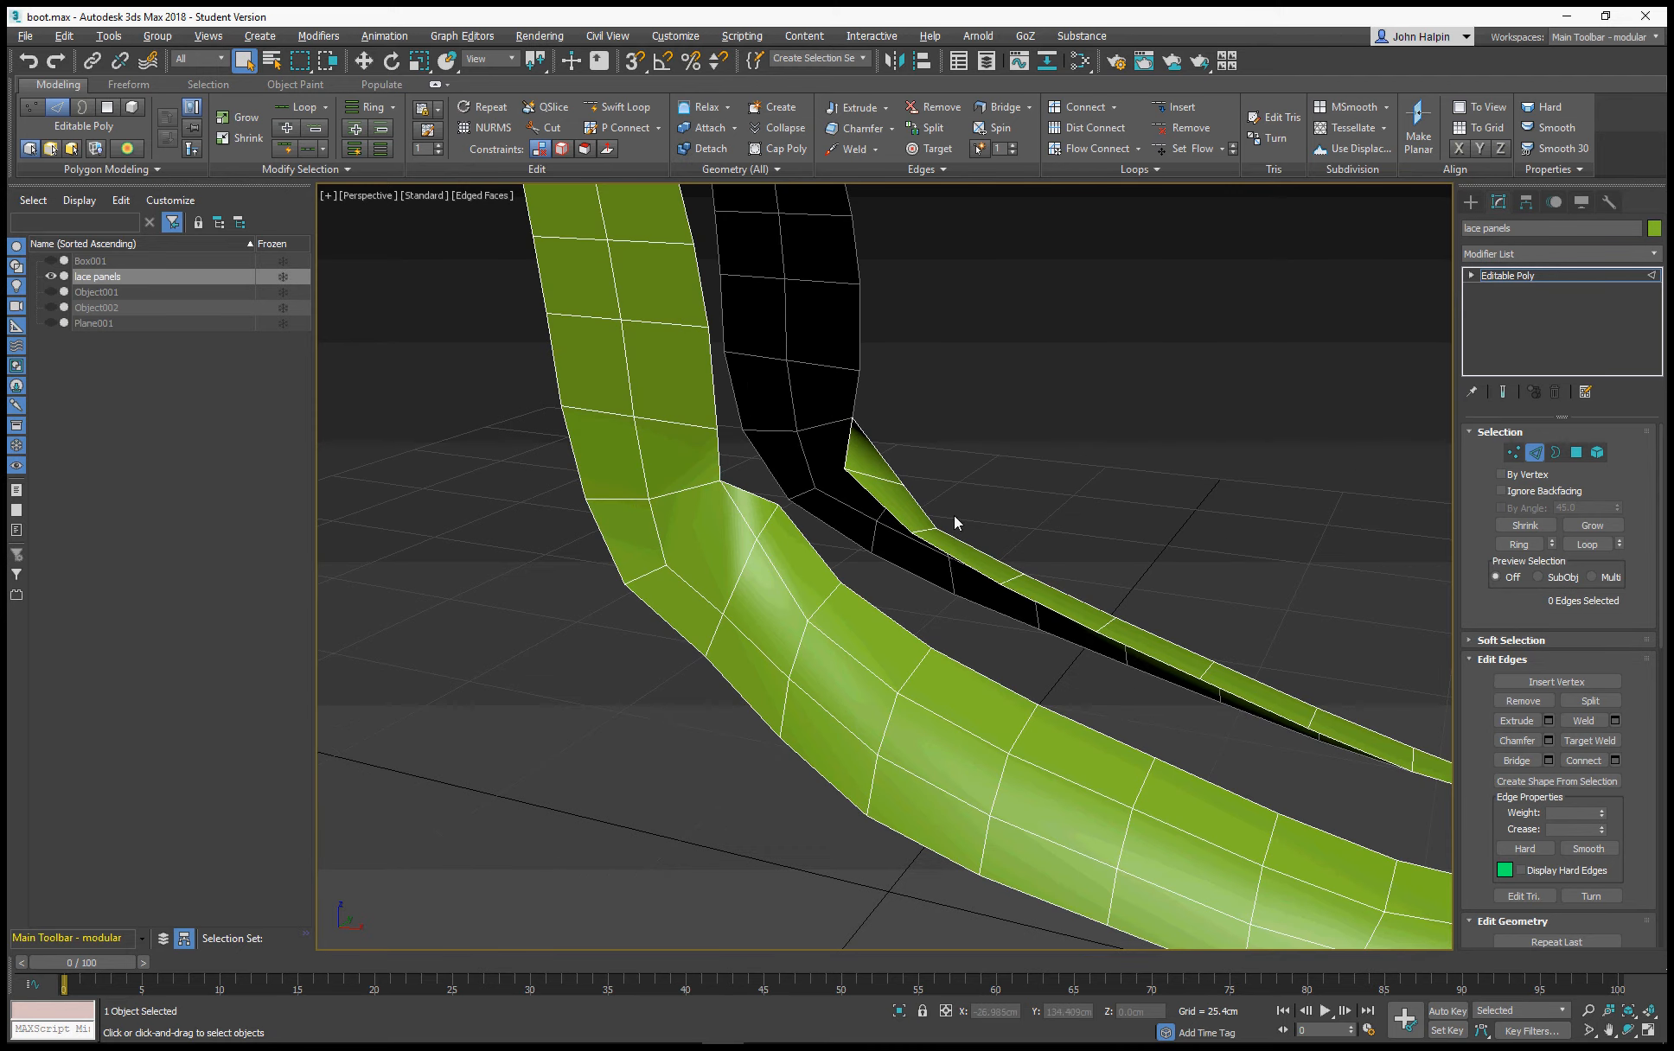
Cut an edge on each lace panel joining the shaft's middle vertex at the ankle to the new vertex on the instep
right_click(642, 499)
left_click(596, 357)
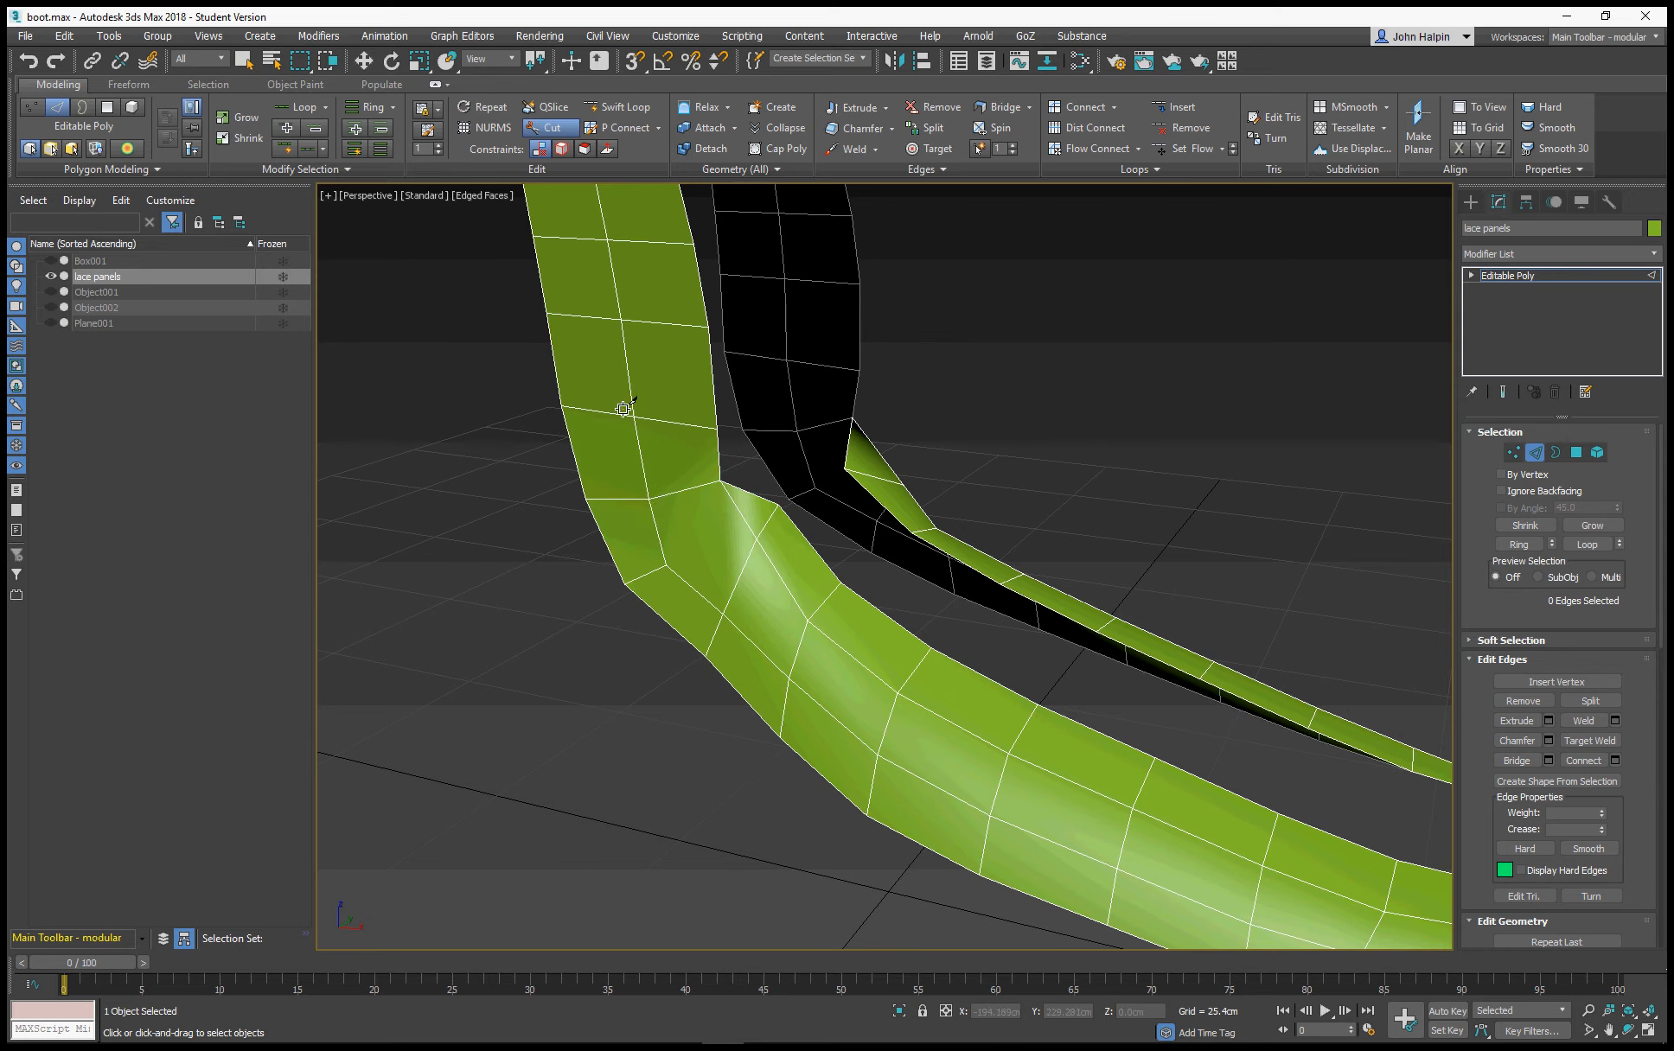
left_click(648, 498)
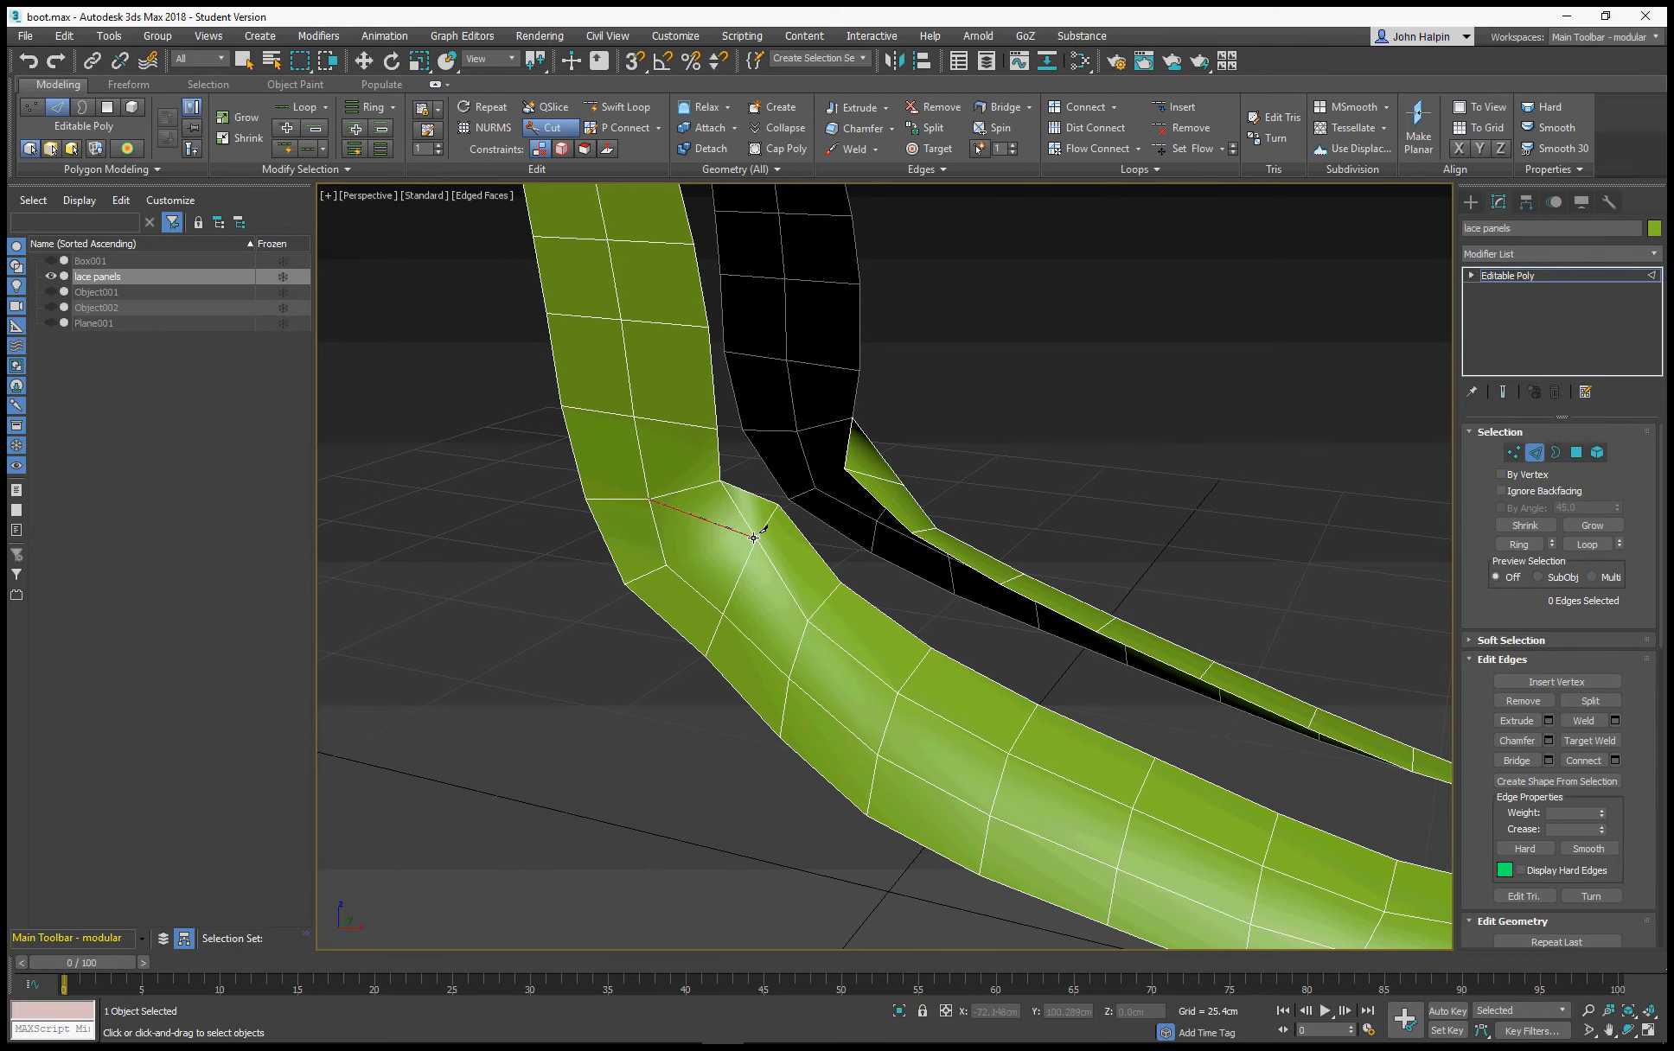
left_click(753, 537)
middle_click_drag(773, 572, 804, 627, "alt")
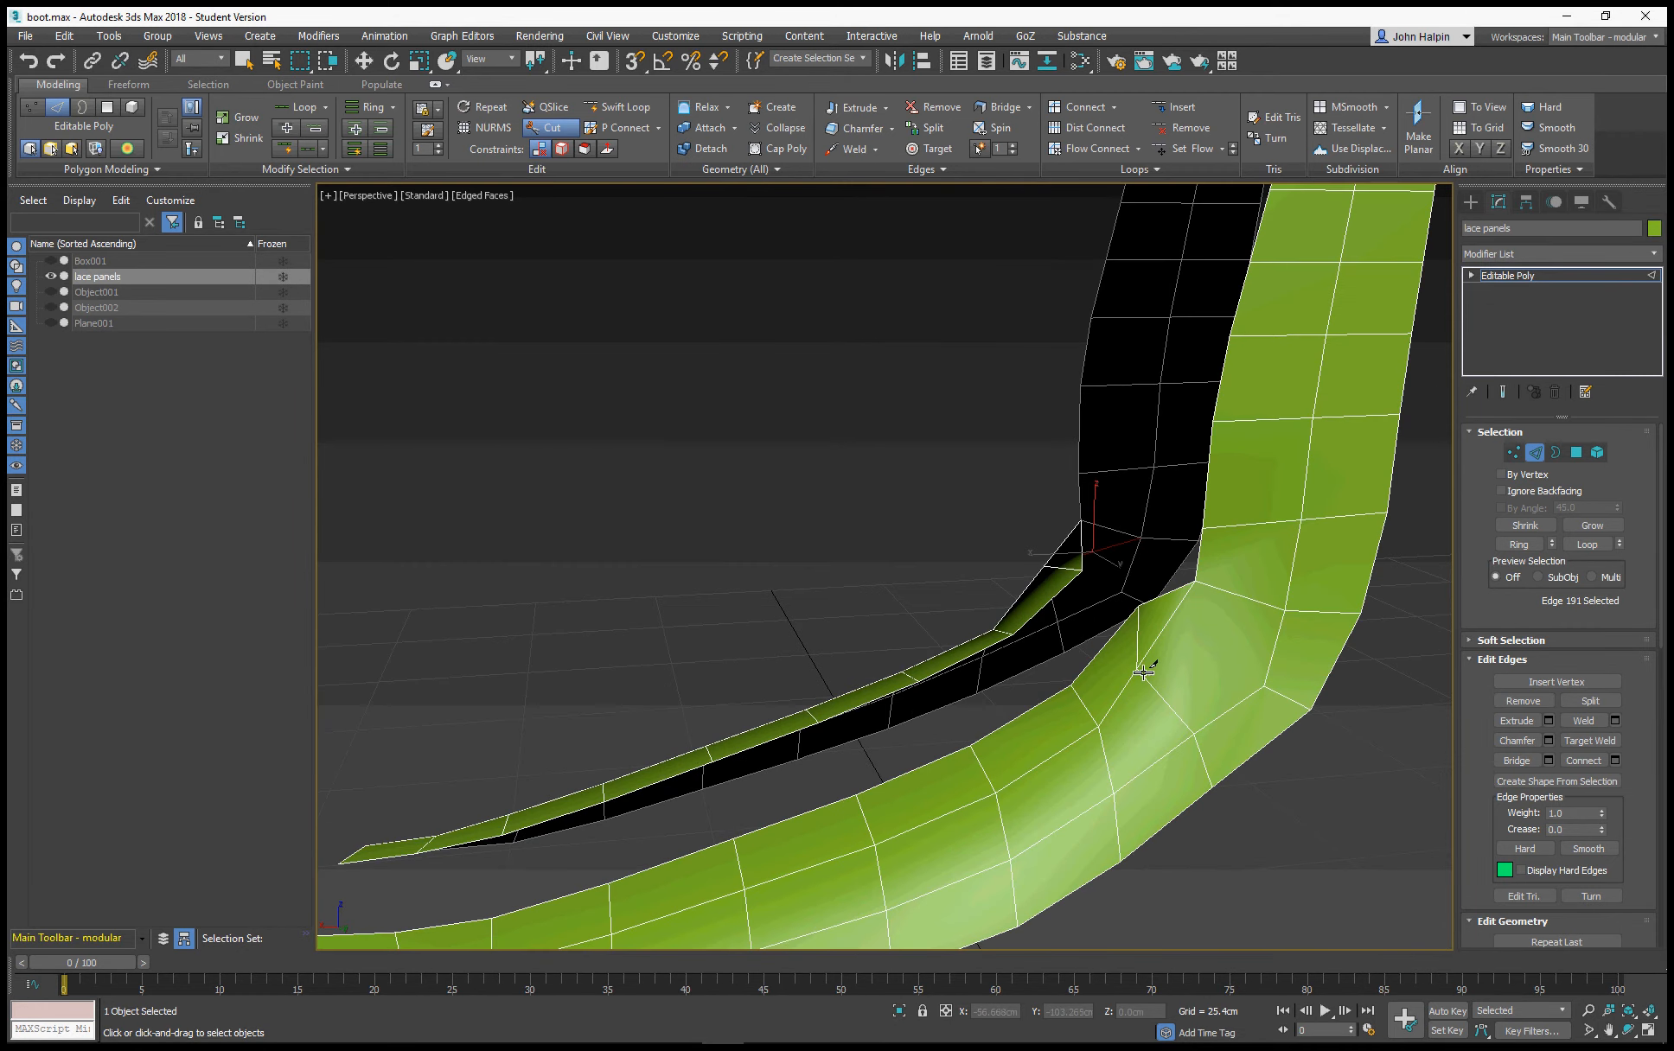
left_click(1148, 672)
left_click(1282, 615)
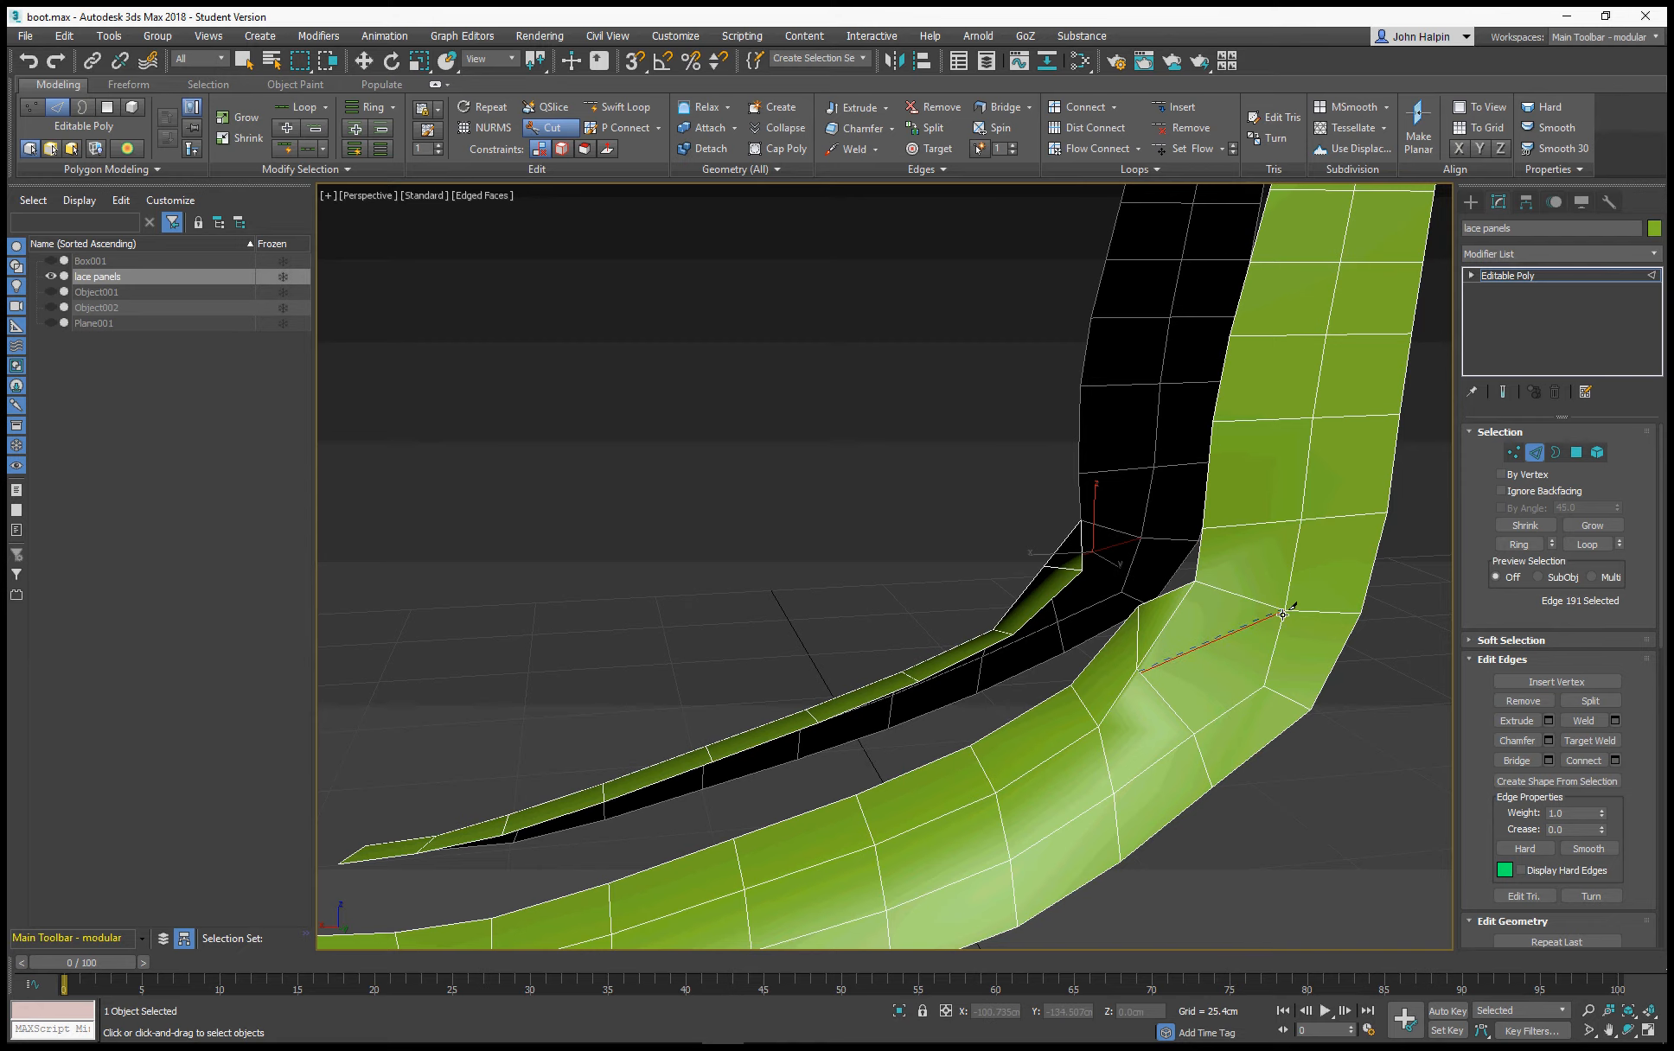
Select all polygons of both lace panels and exit the Cut tool
middle_click_drag(990, 642, 1118, 659, "alt")
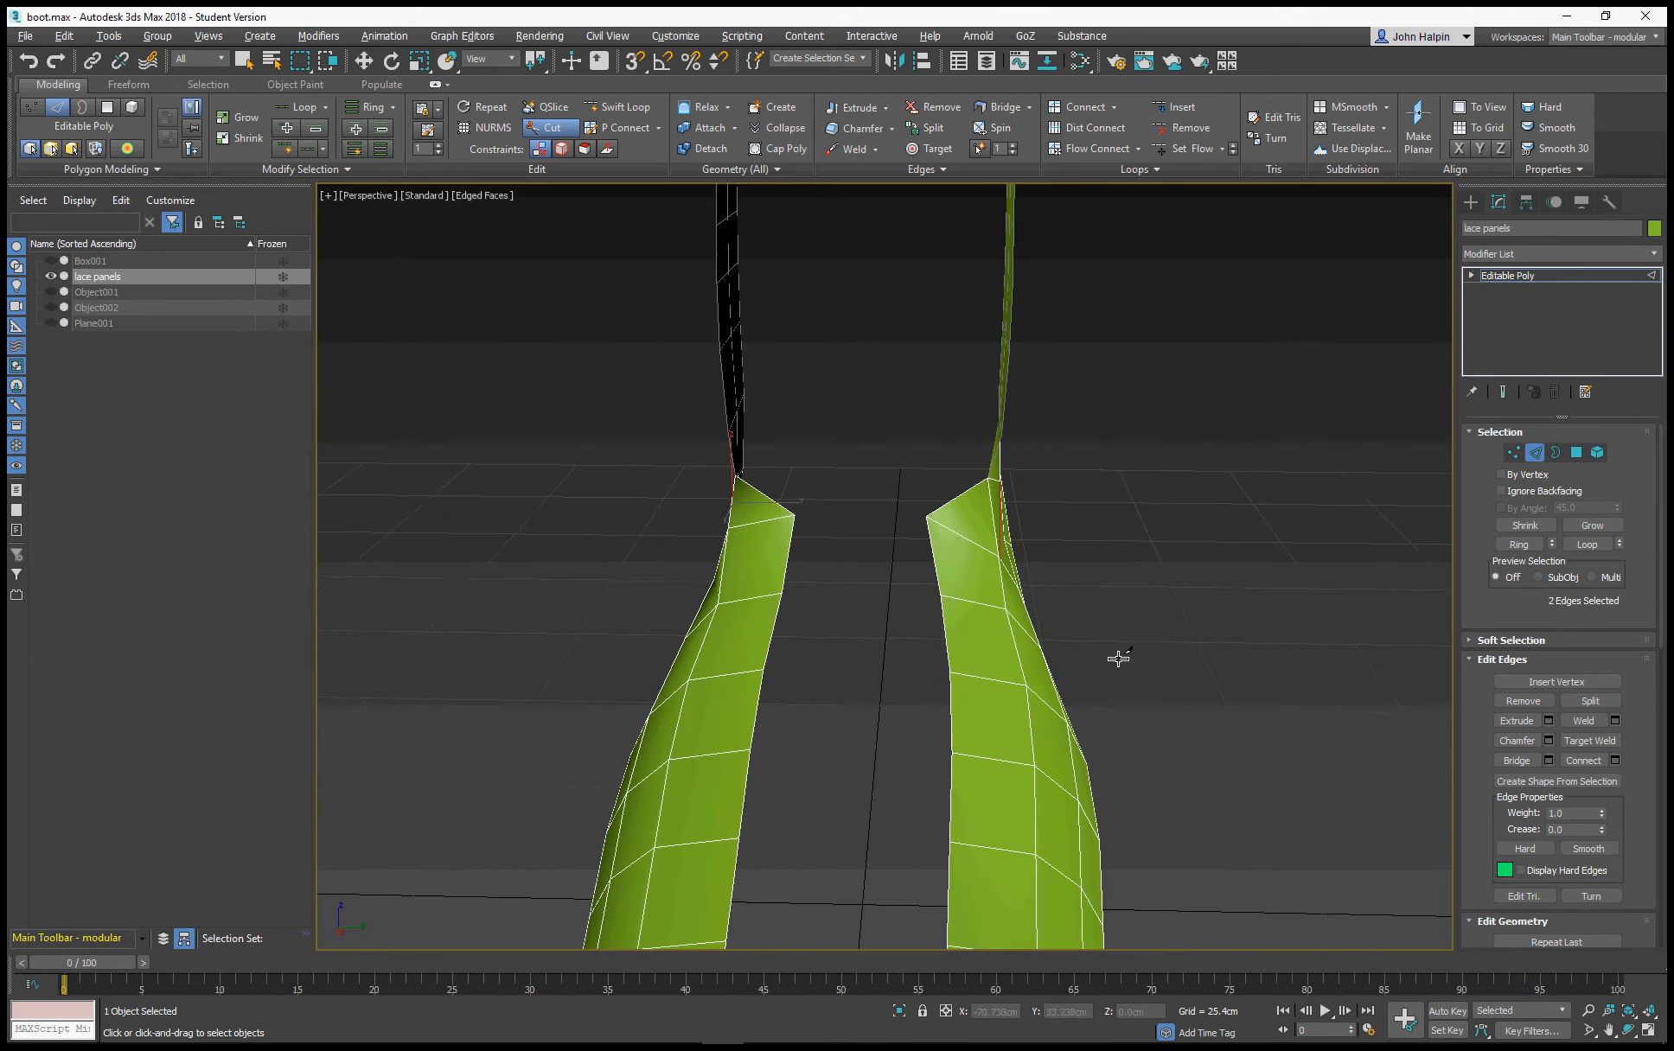
middle_click_drag(839, 631, 913, 601, "alt")
mouse_move(717, 627)
middle_mouse_down()
mouse_move(871, 575)
mouse_move(699, 580)
mouse_move(732, 593)
middle_mouse_up()
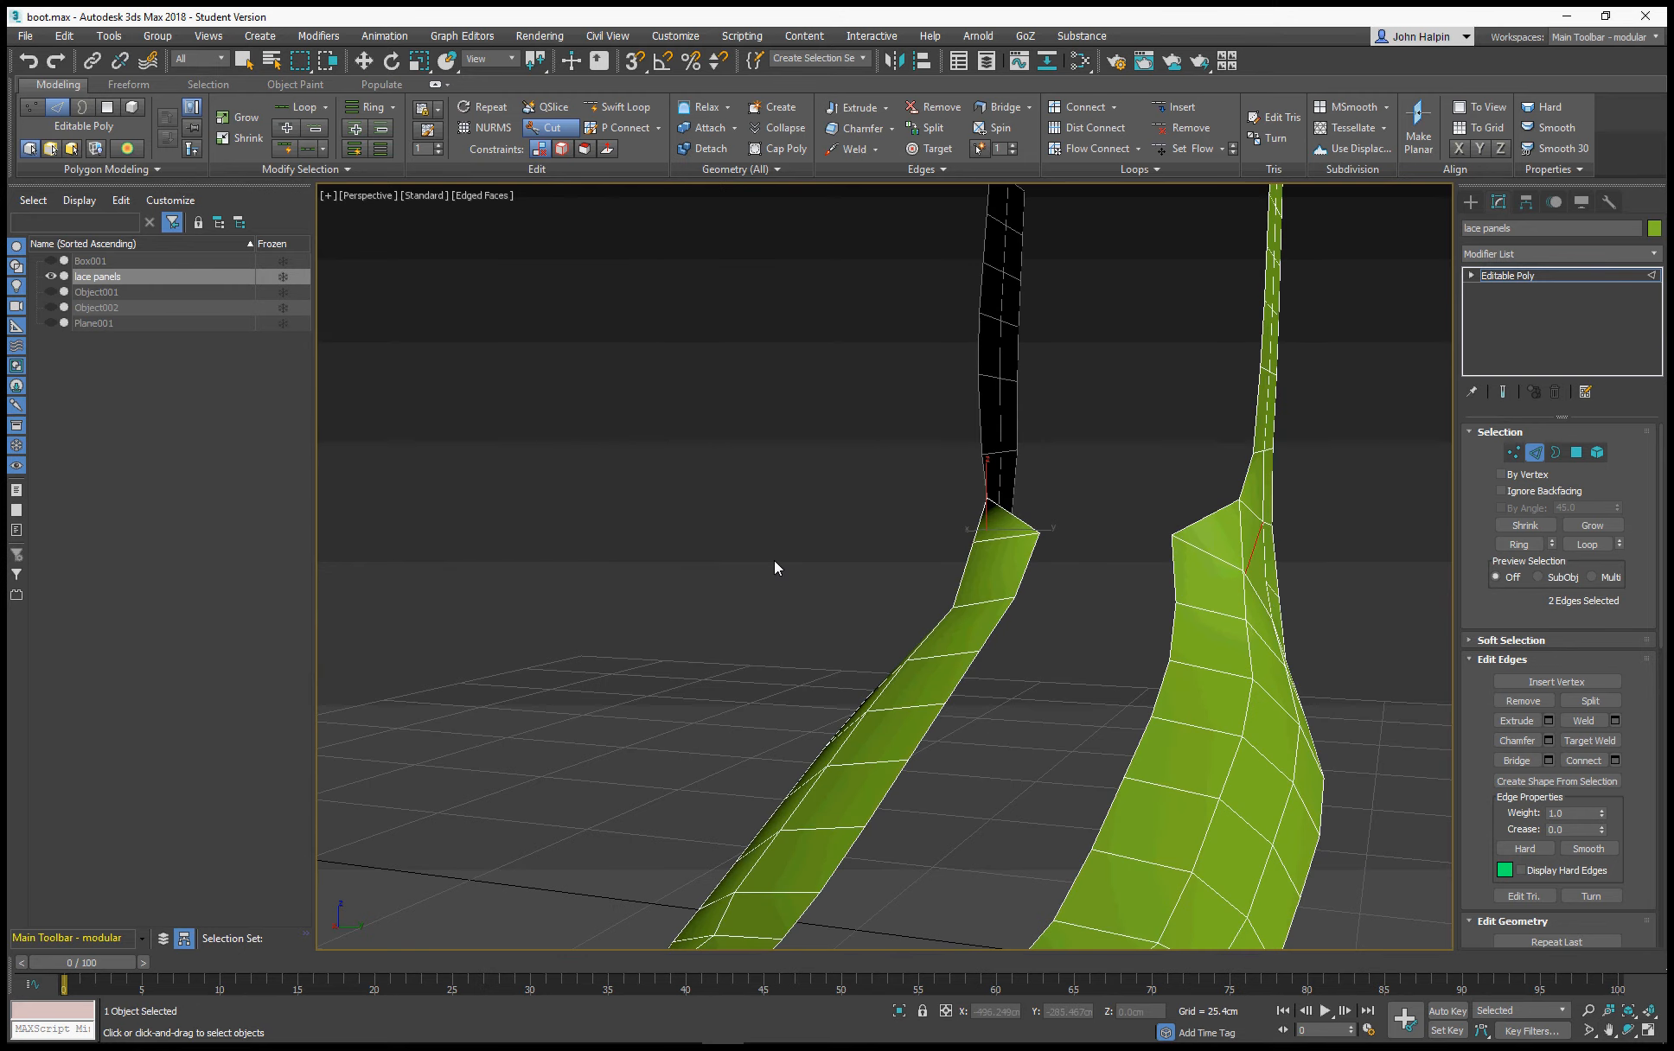
left_click(1577, 452)
key("ctrl+a")
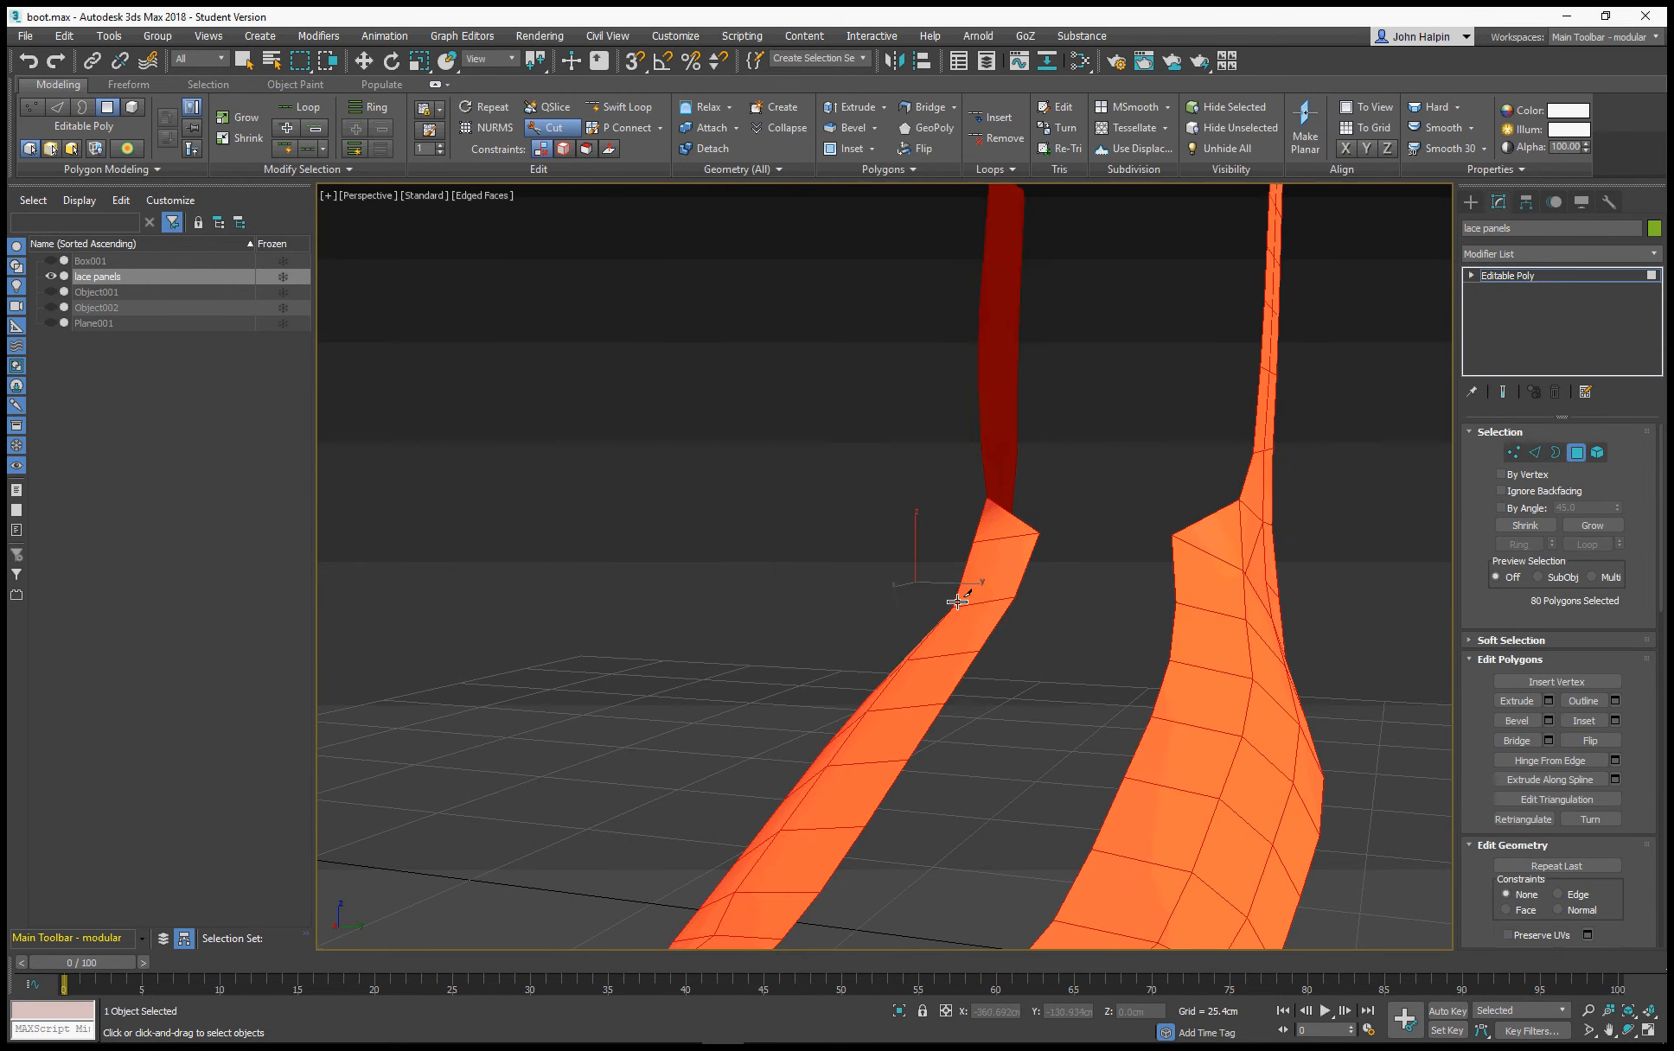
scroll(956, 538, "down", 3)
middle_click_drag(747, 575, 824, 691, "alt")
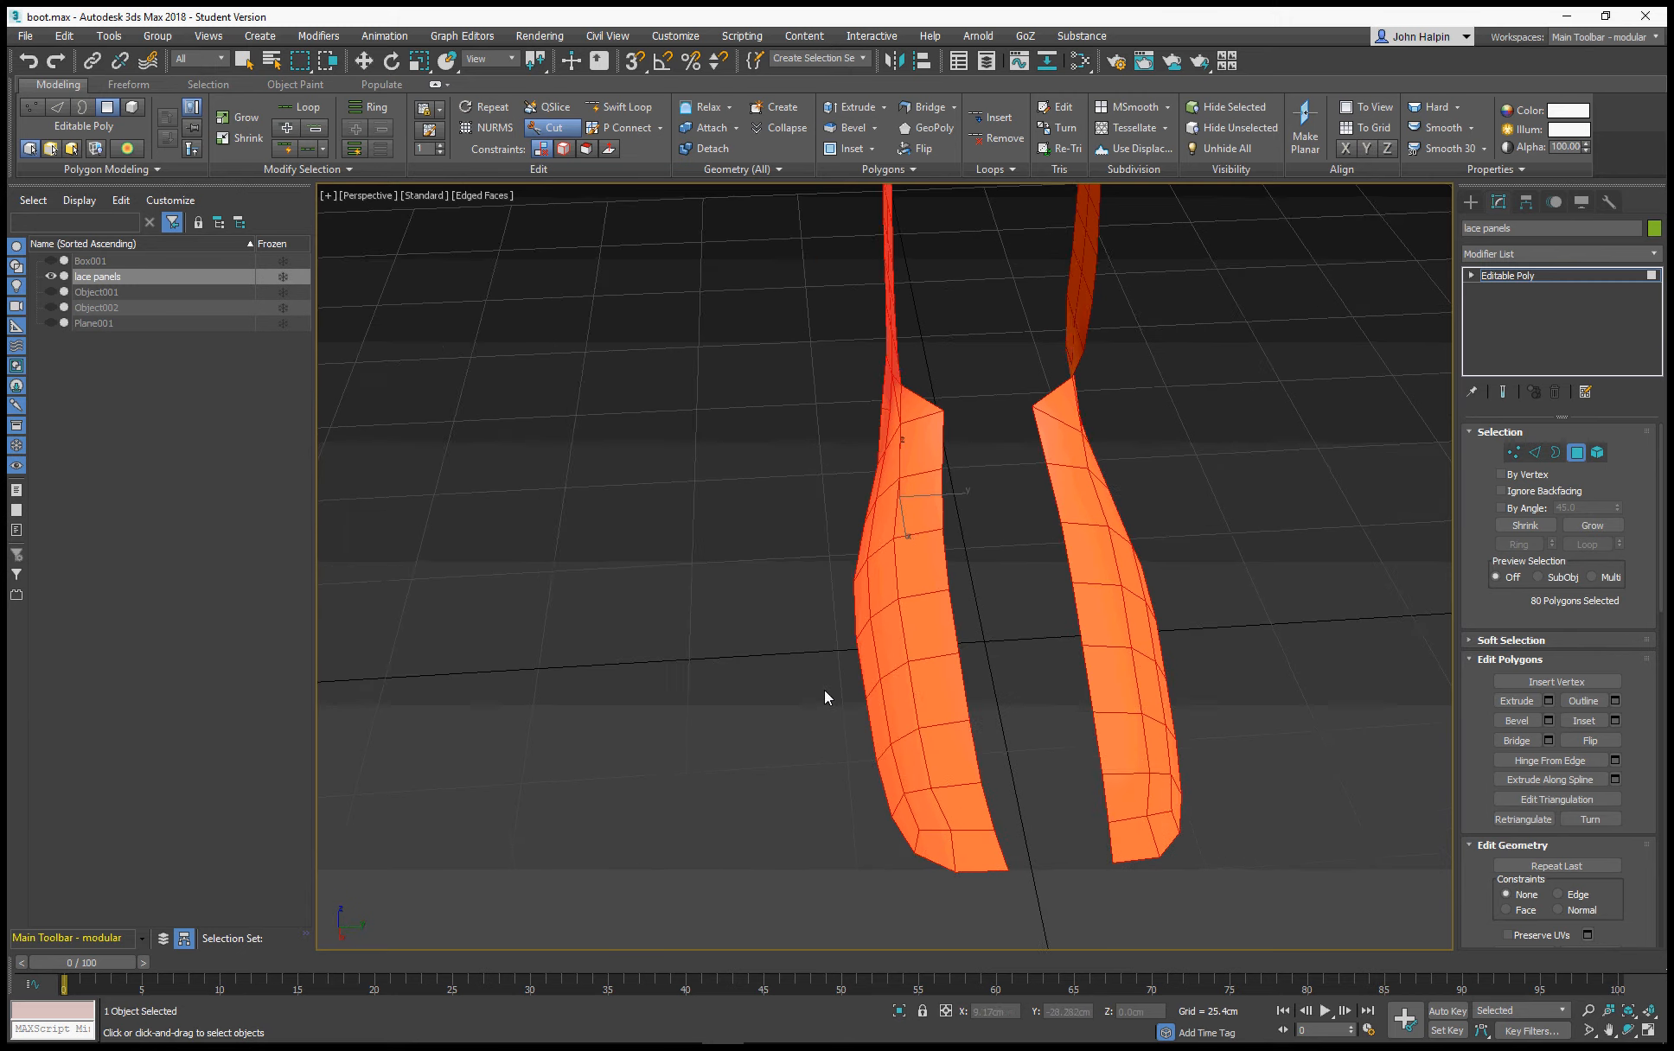
right_click(775, 701)
Deselect the outer row of polygons along the instep of both lace panels, keeping the inner strips selected
left_click_drag(873, 653, 852, 750, "alt")
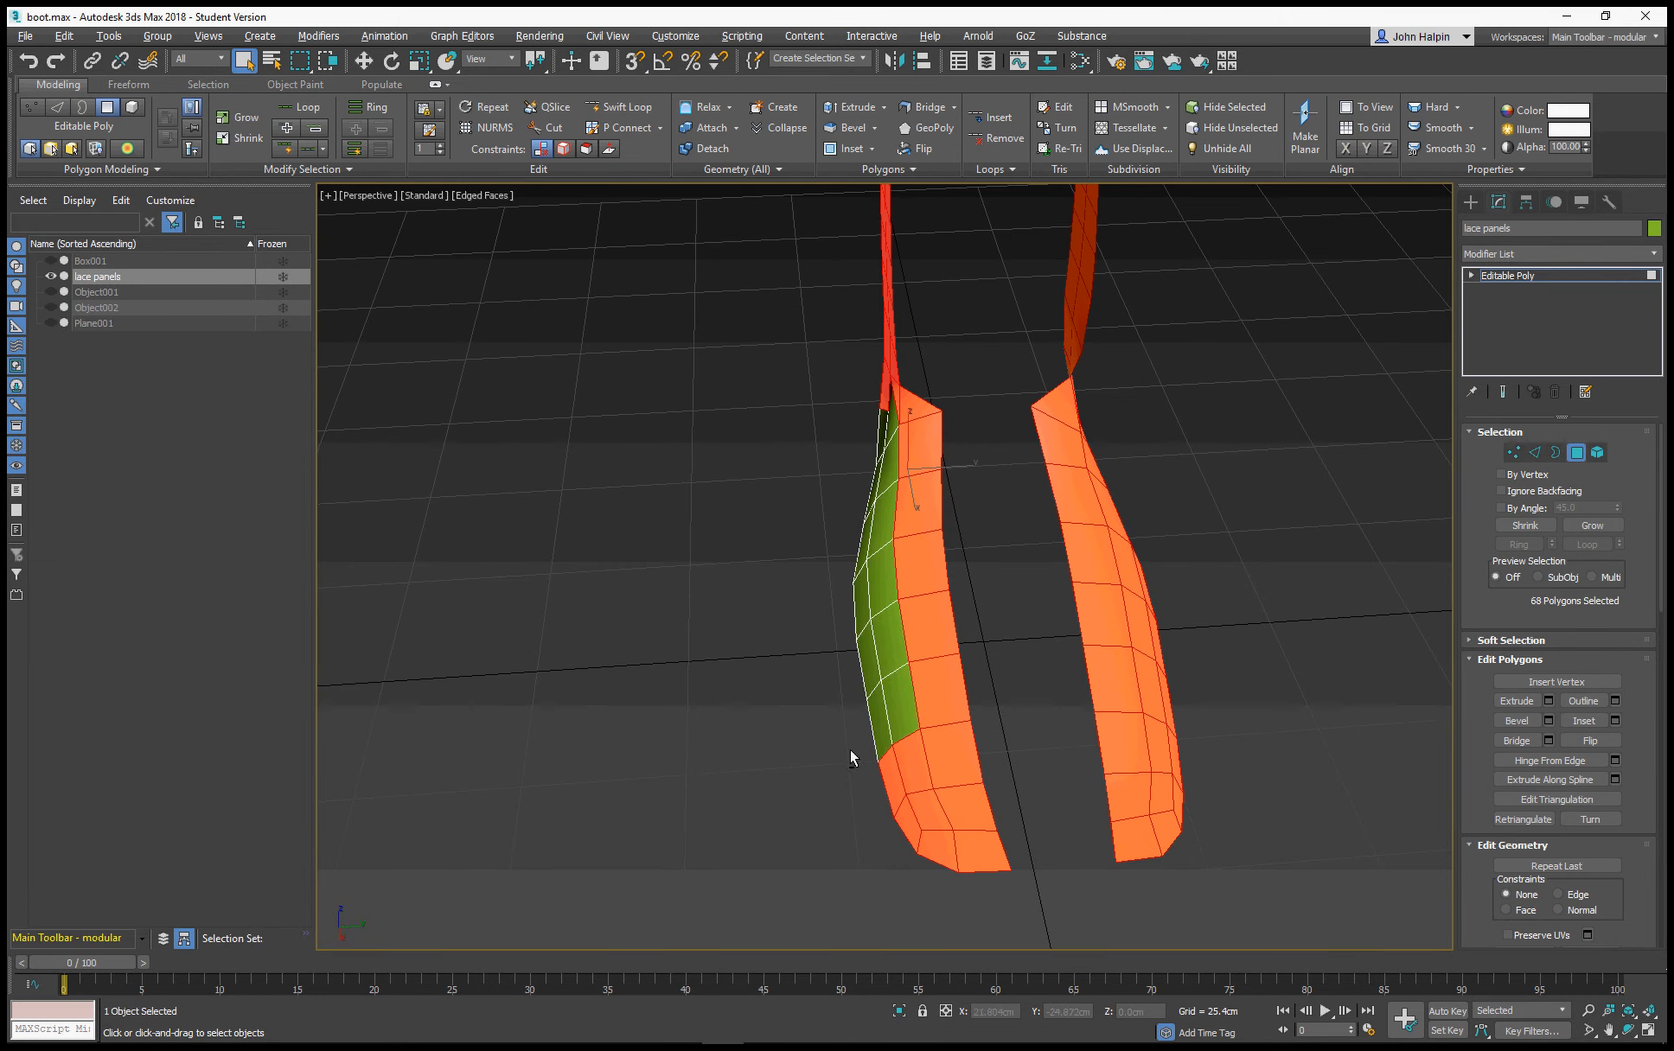
left_click_drag(910, 859, 917, 831, "alt")
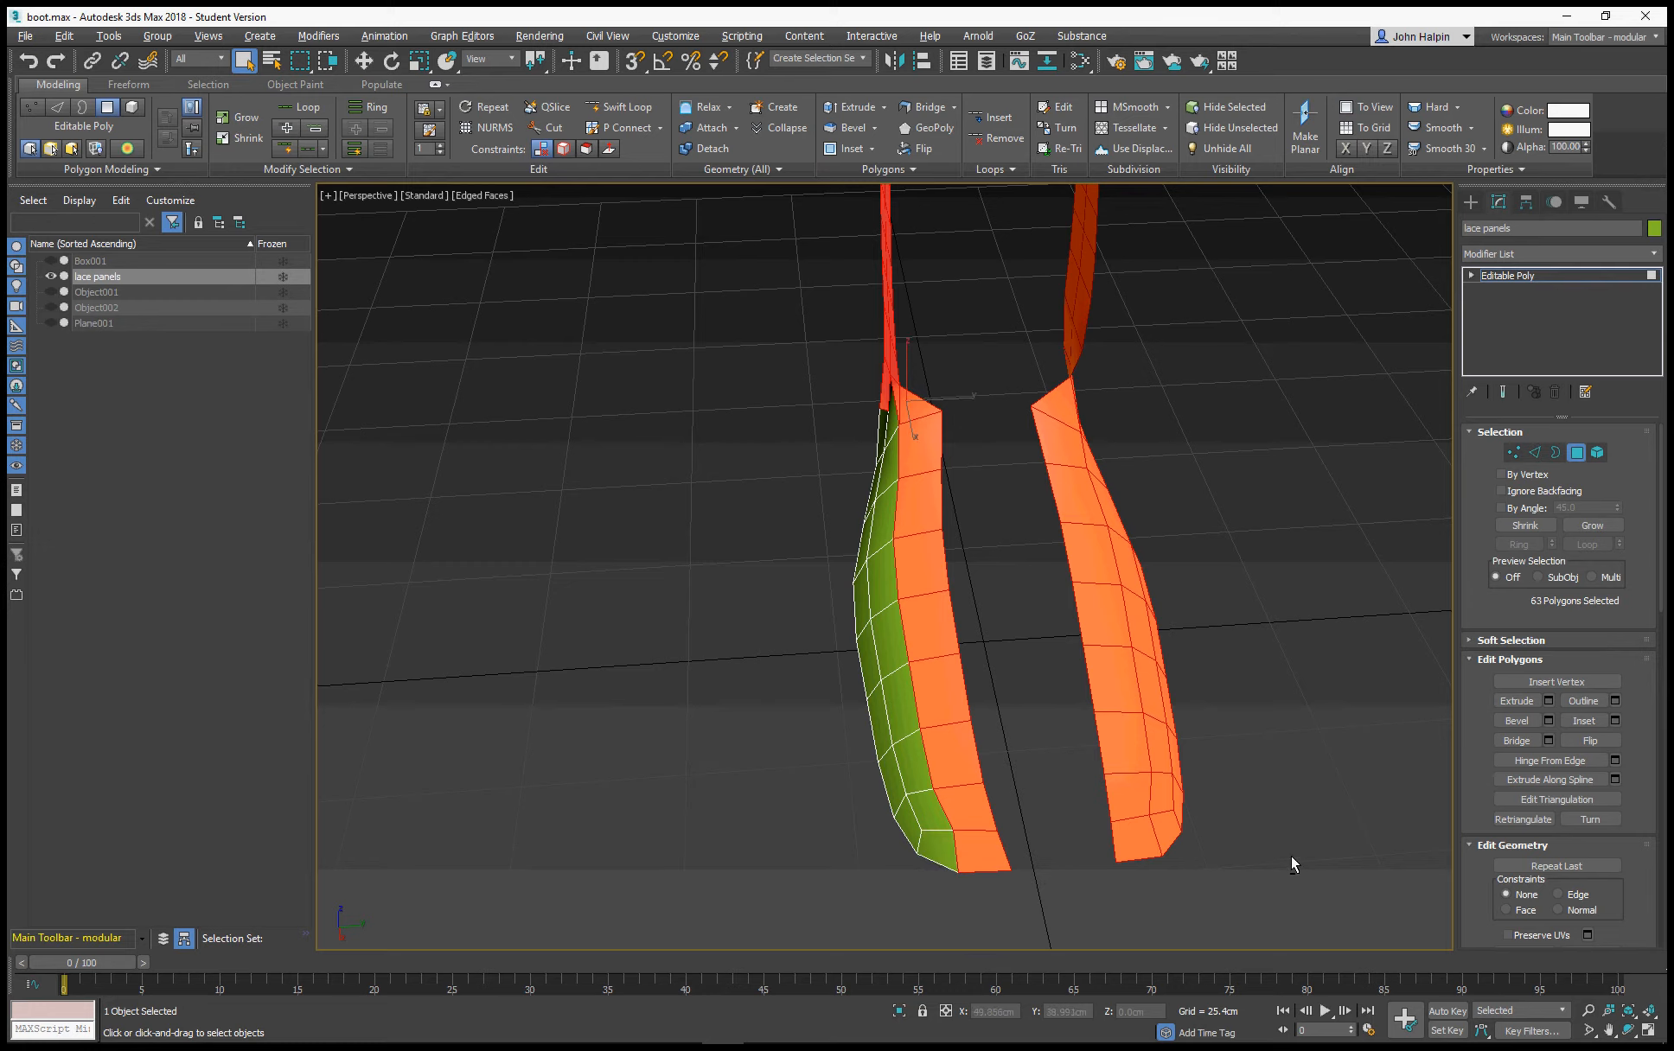
left_click_drag(1165, 707, 1166, 709, "alt")
left_click_drag(1279, 769, 1222, 688, "alt")
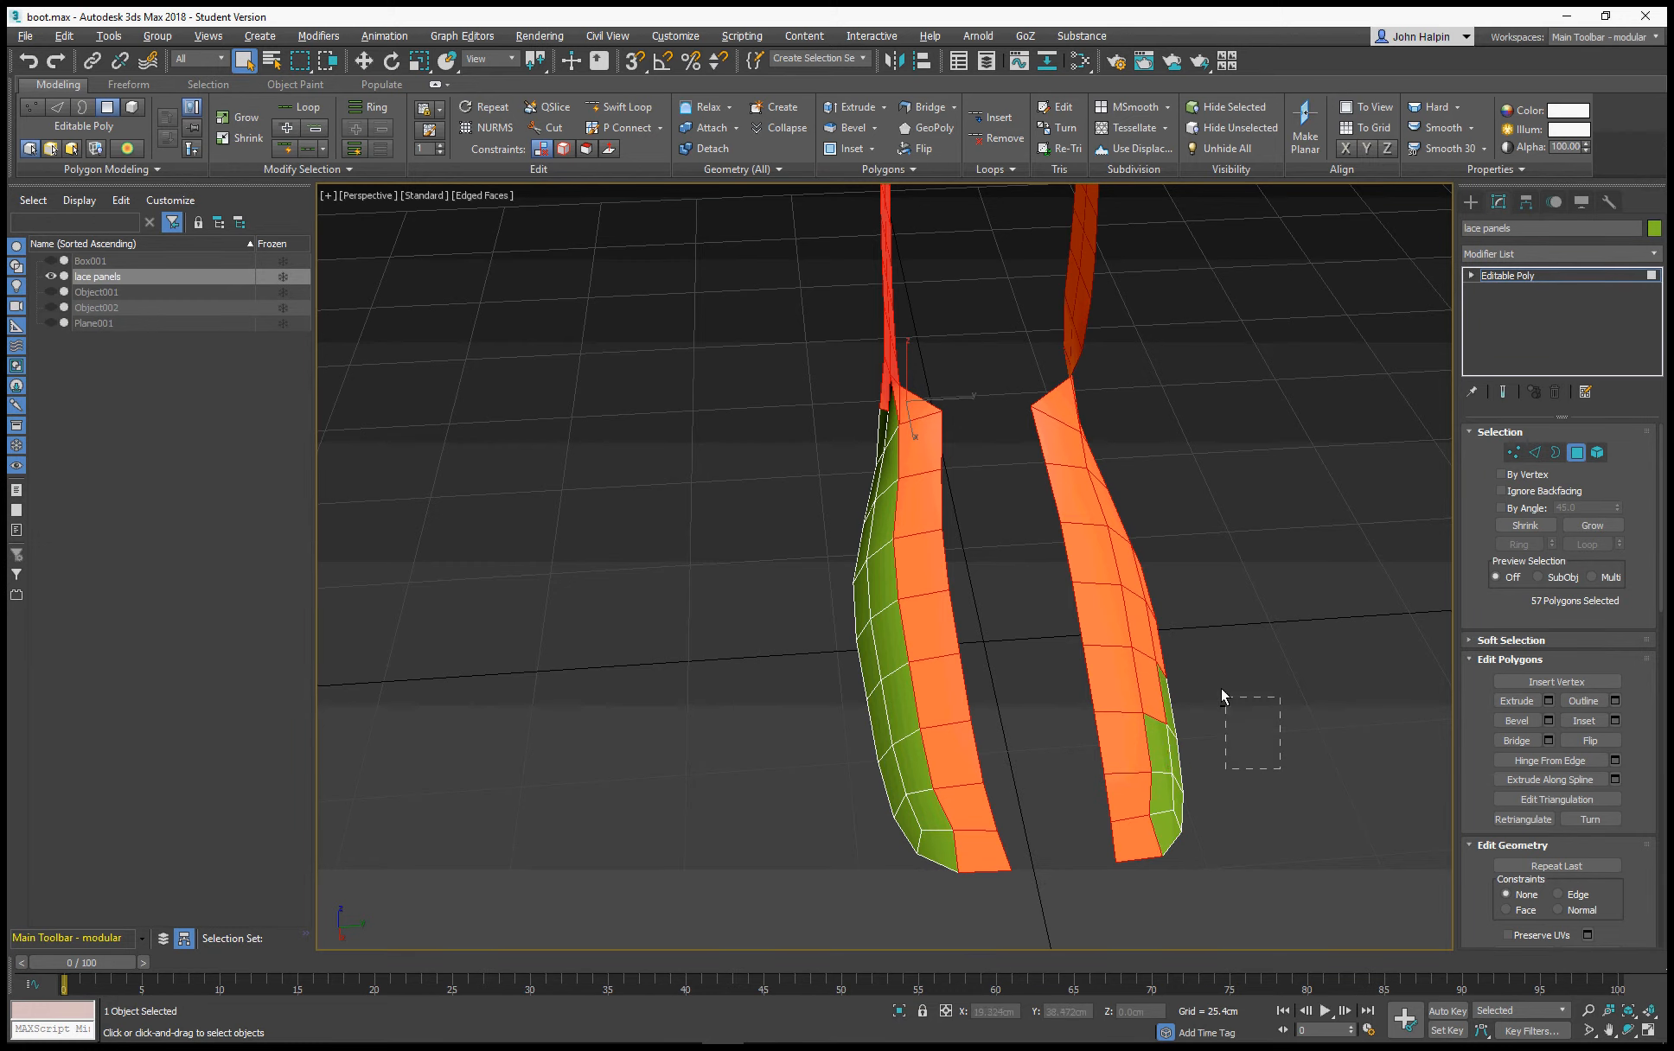
left_click_drag(1165, 573, 1156, 561, "alt")
middle_click_drag(1155, 561, 1189, 628, "alt")
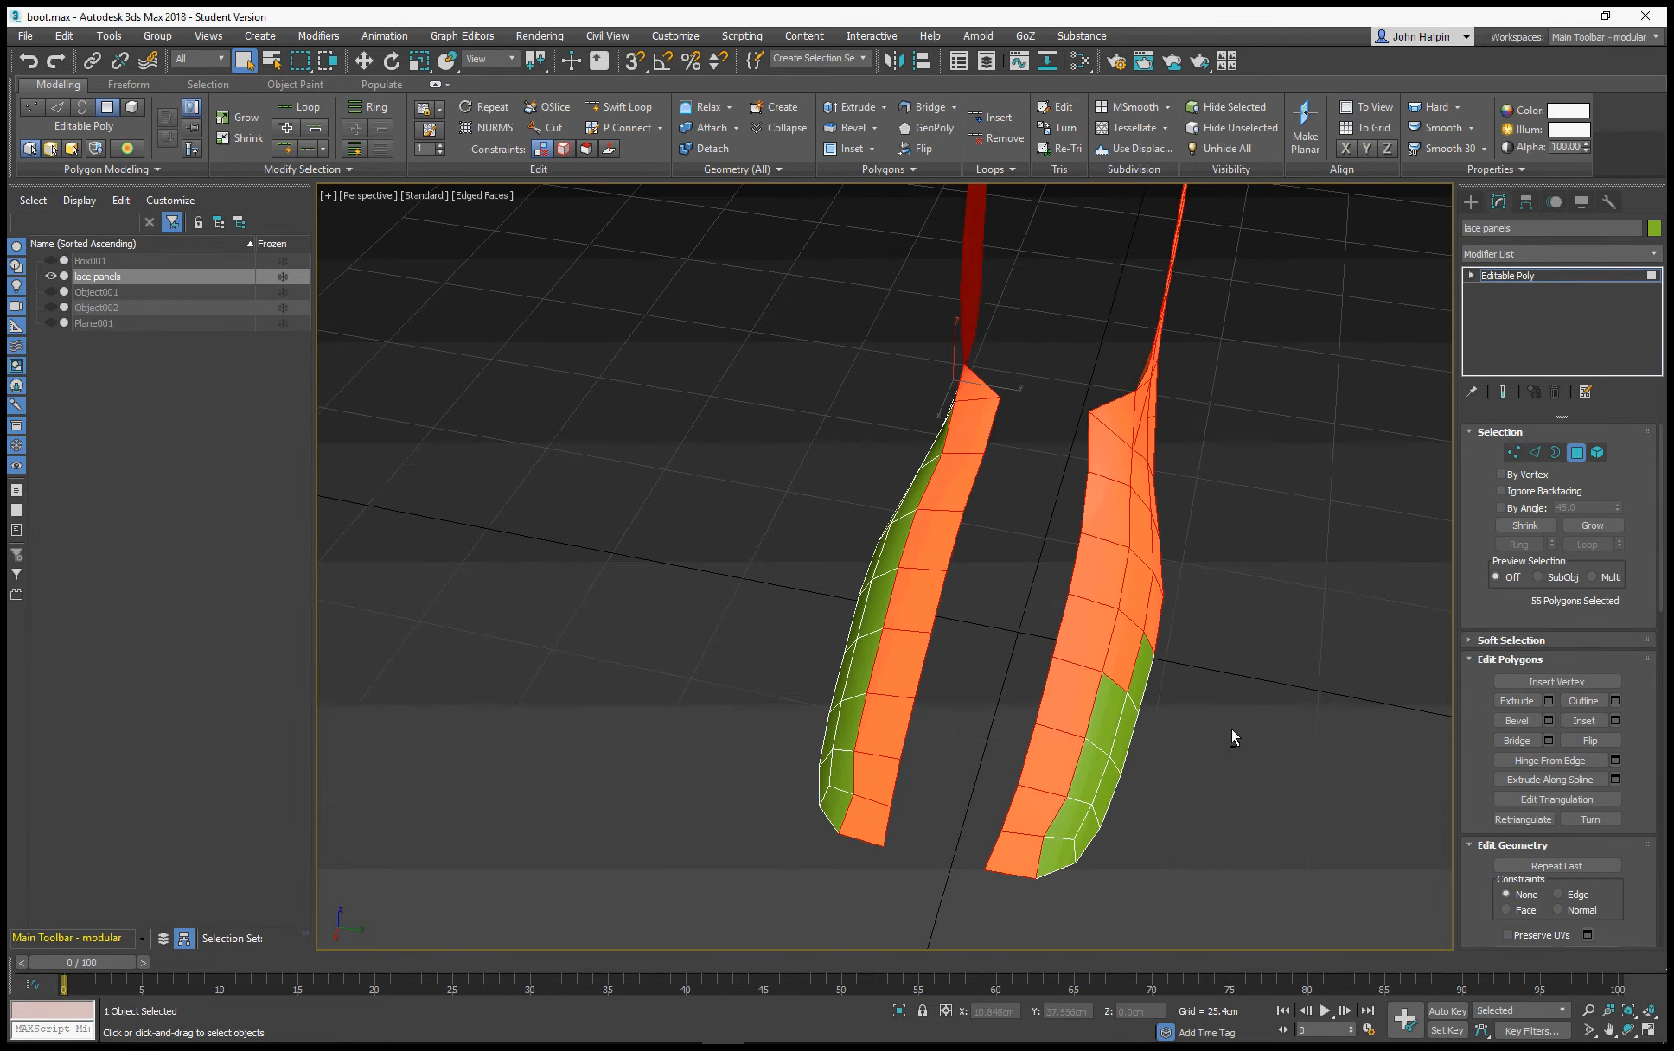
left_click_drag(1161, 549, 1139, 480, "alt")
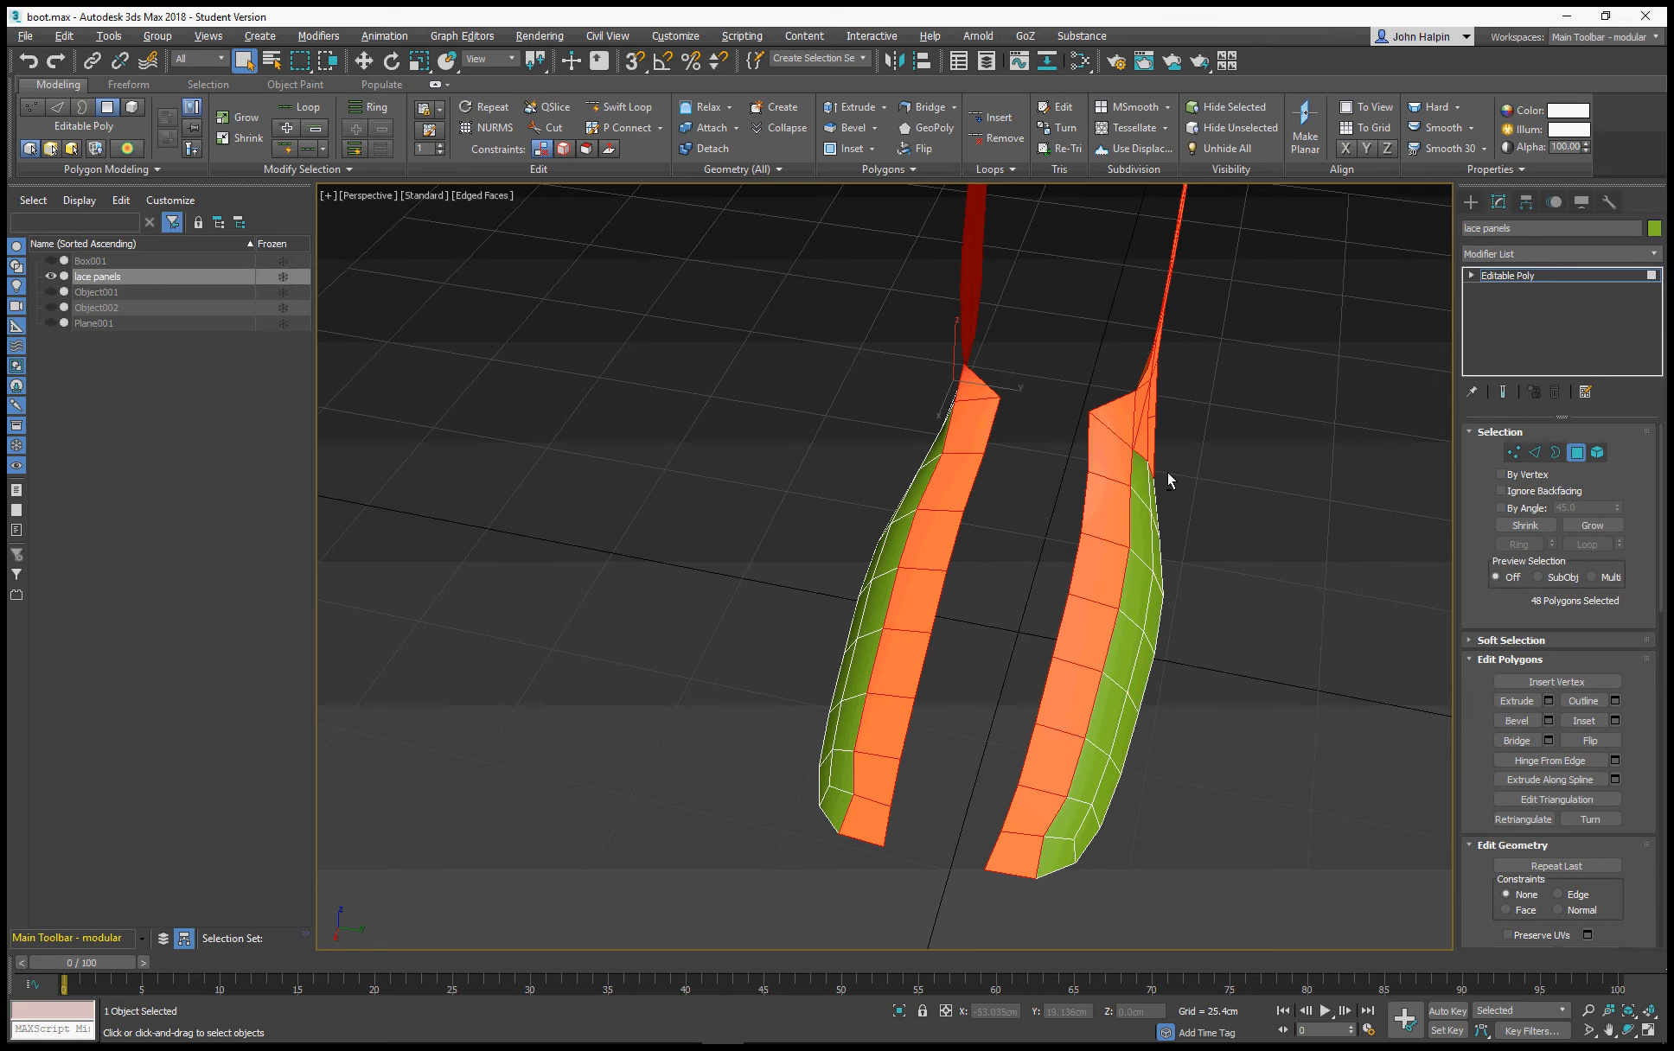
middle_click_drag(1148, 439, 1258, 529, "alt")
Deselect the rear column of polygons up the shaft on both lace panels
left_click_drag(1408, 647, 1254, 551)
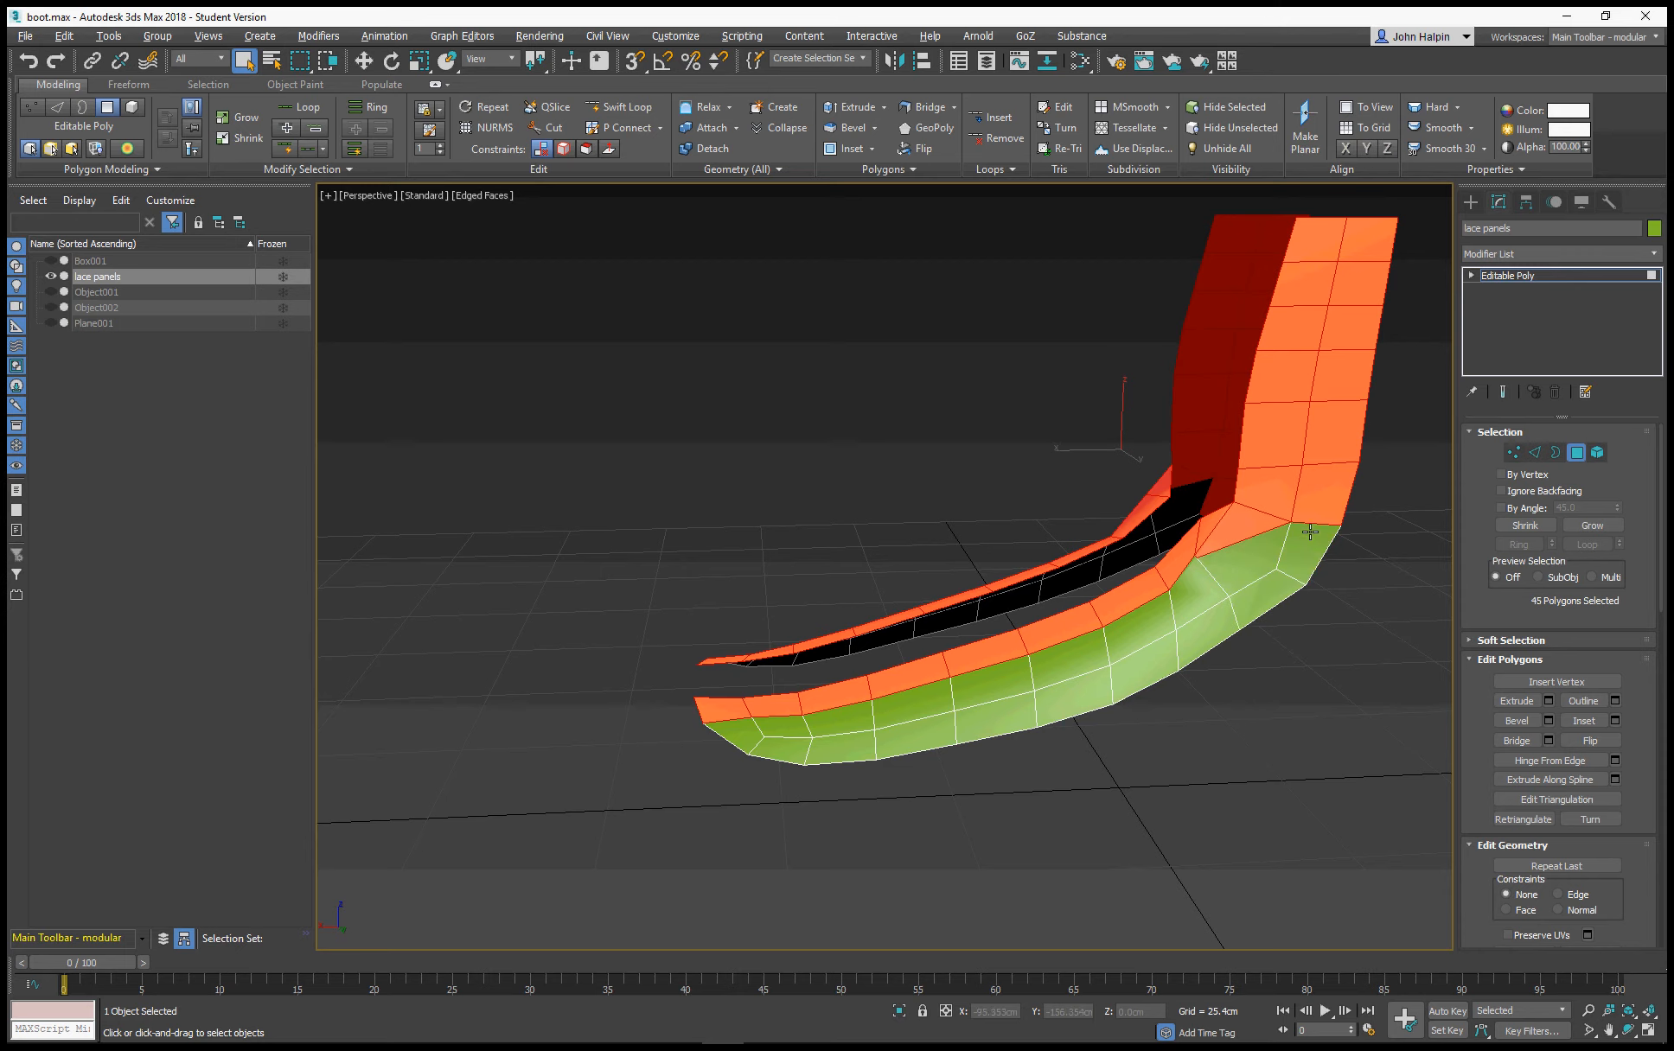
left_click_drag(1338, 278, 1383, 202, "alt")
middle_click_drag(1383, 207, 957, 510, "alt")
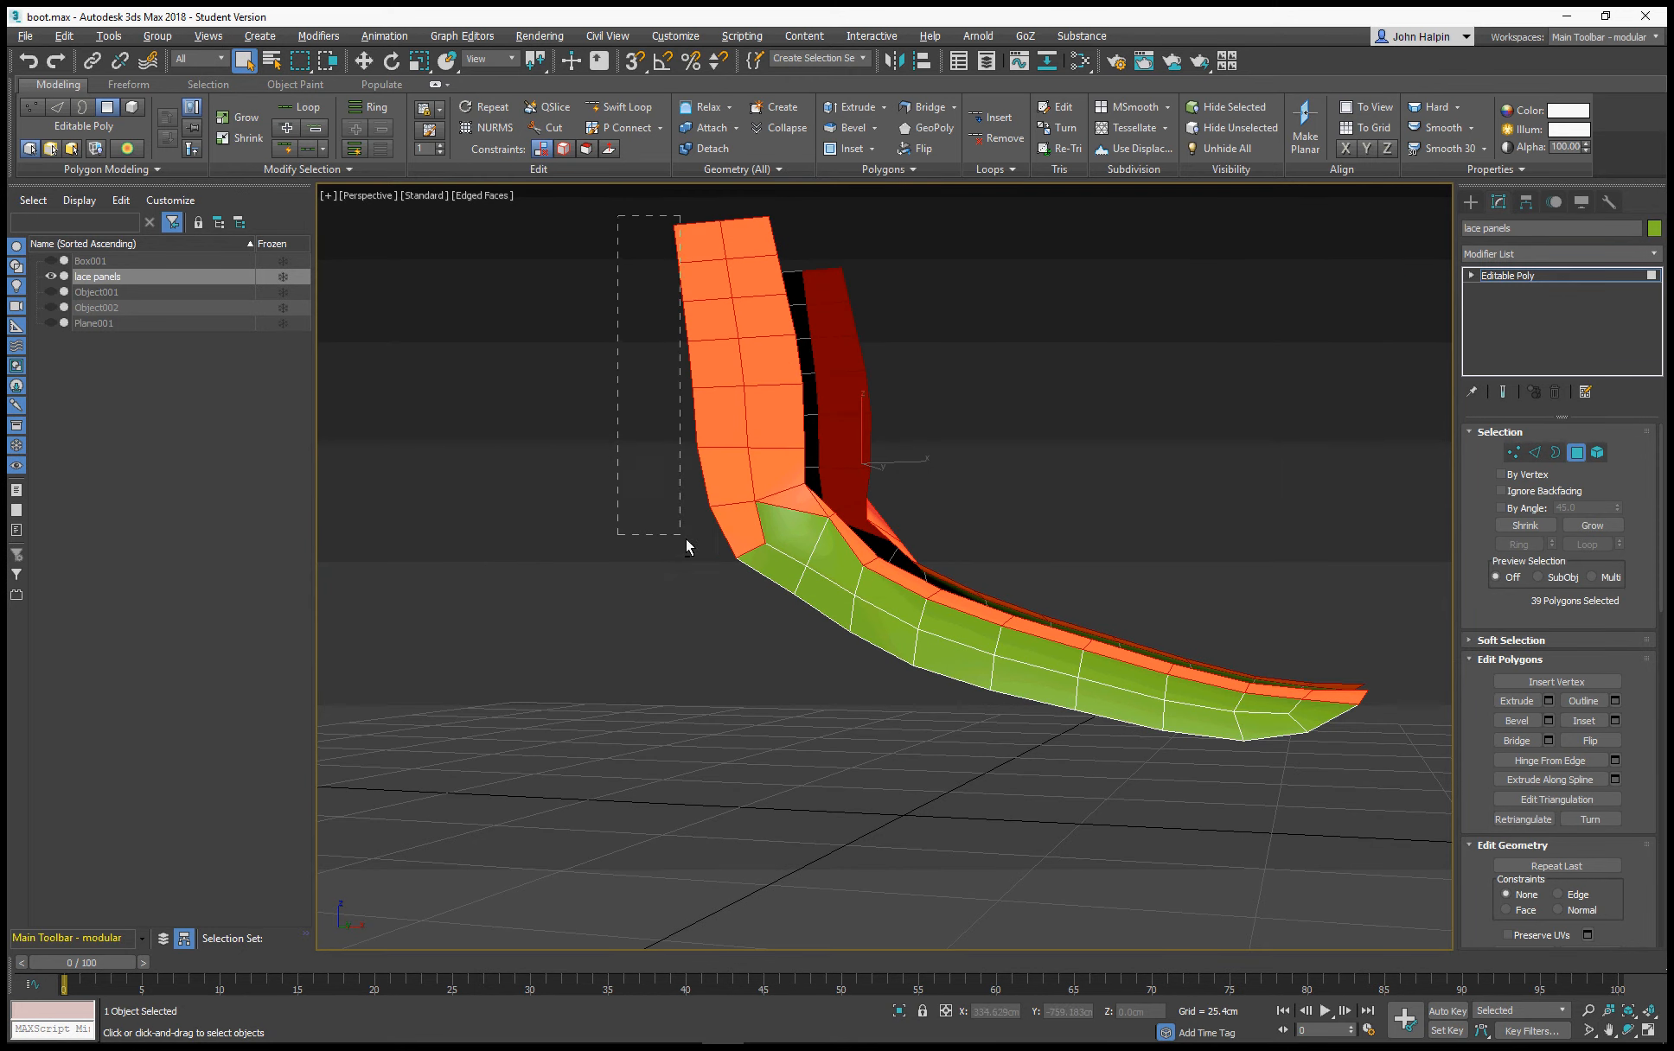
left_click_drag(686, 539, 723, 556, "alt")
Remove the short edge crossing the inner polygon strip at the ankle bend on both lace panels
middle_click_drag(720, 551, 836, 490, "alt")
scroll(835, 490, "up", 5)
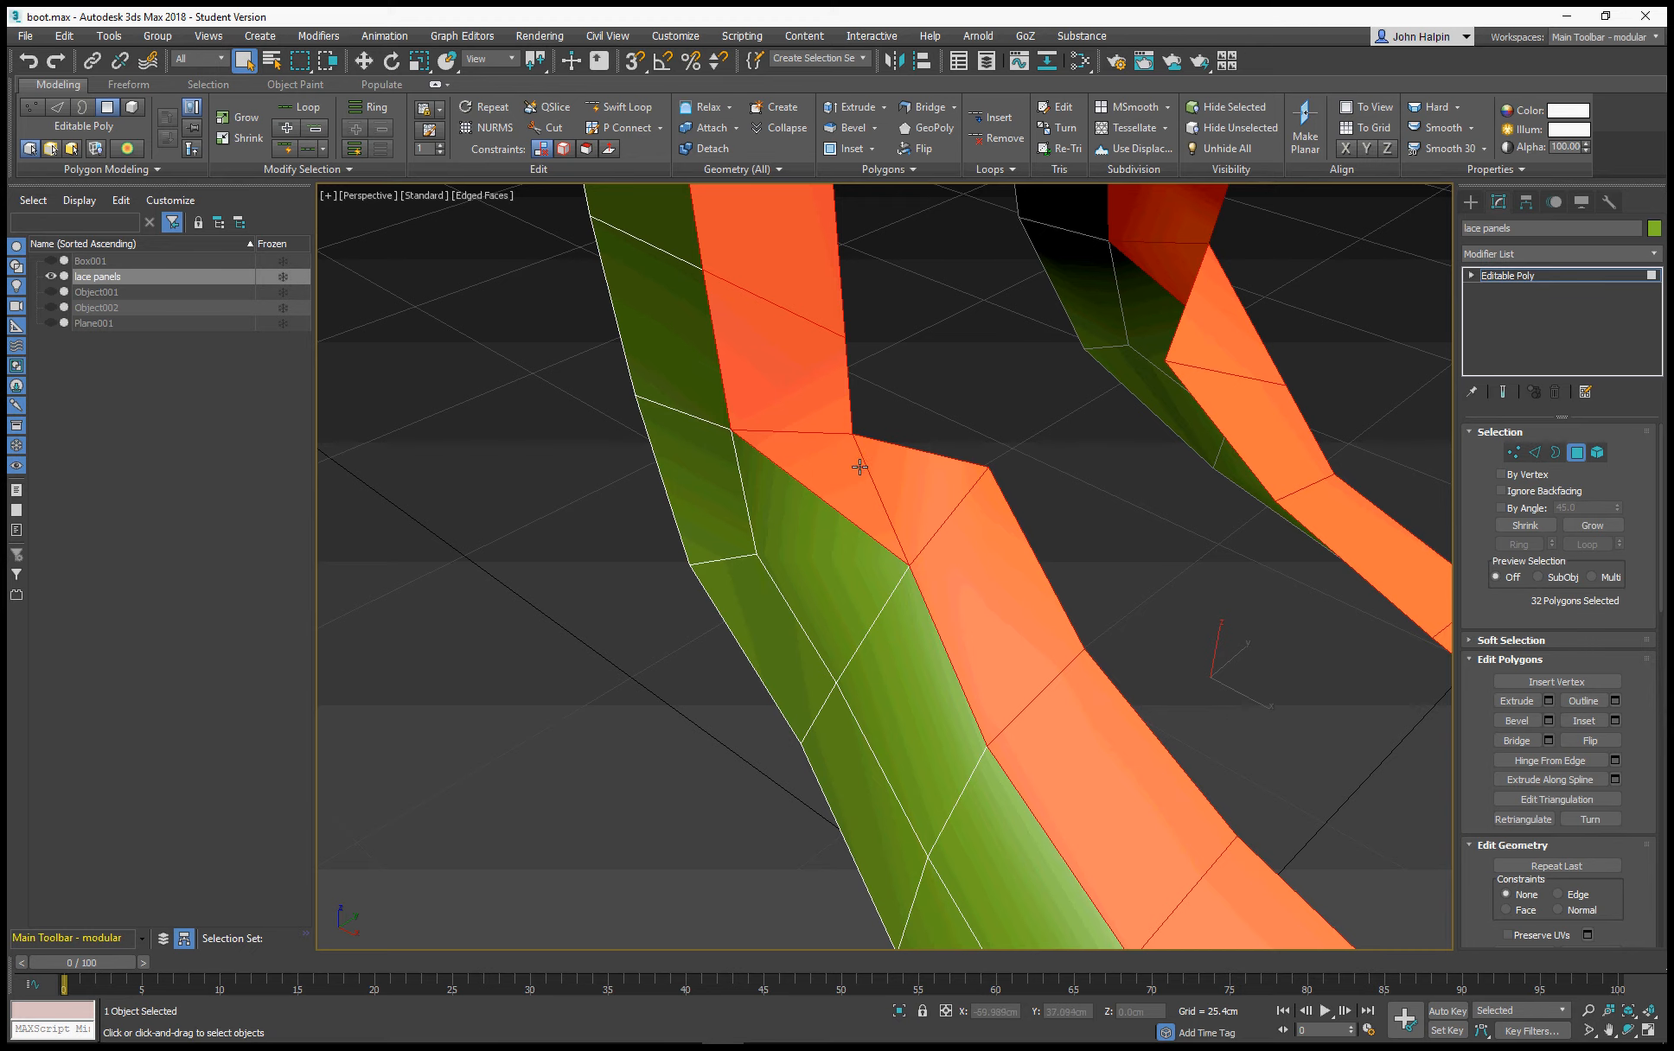
key("2")
left_click(868, 469)
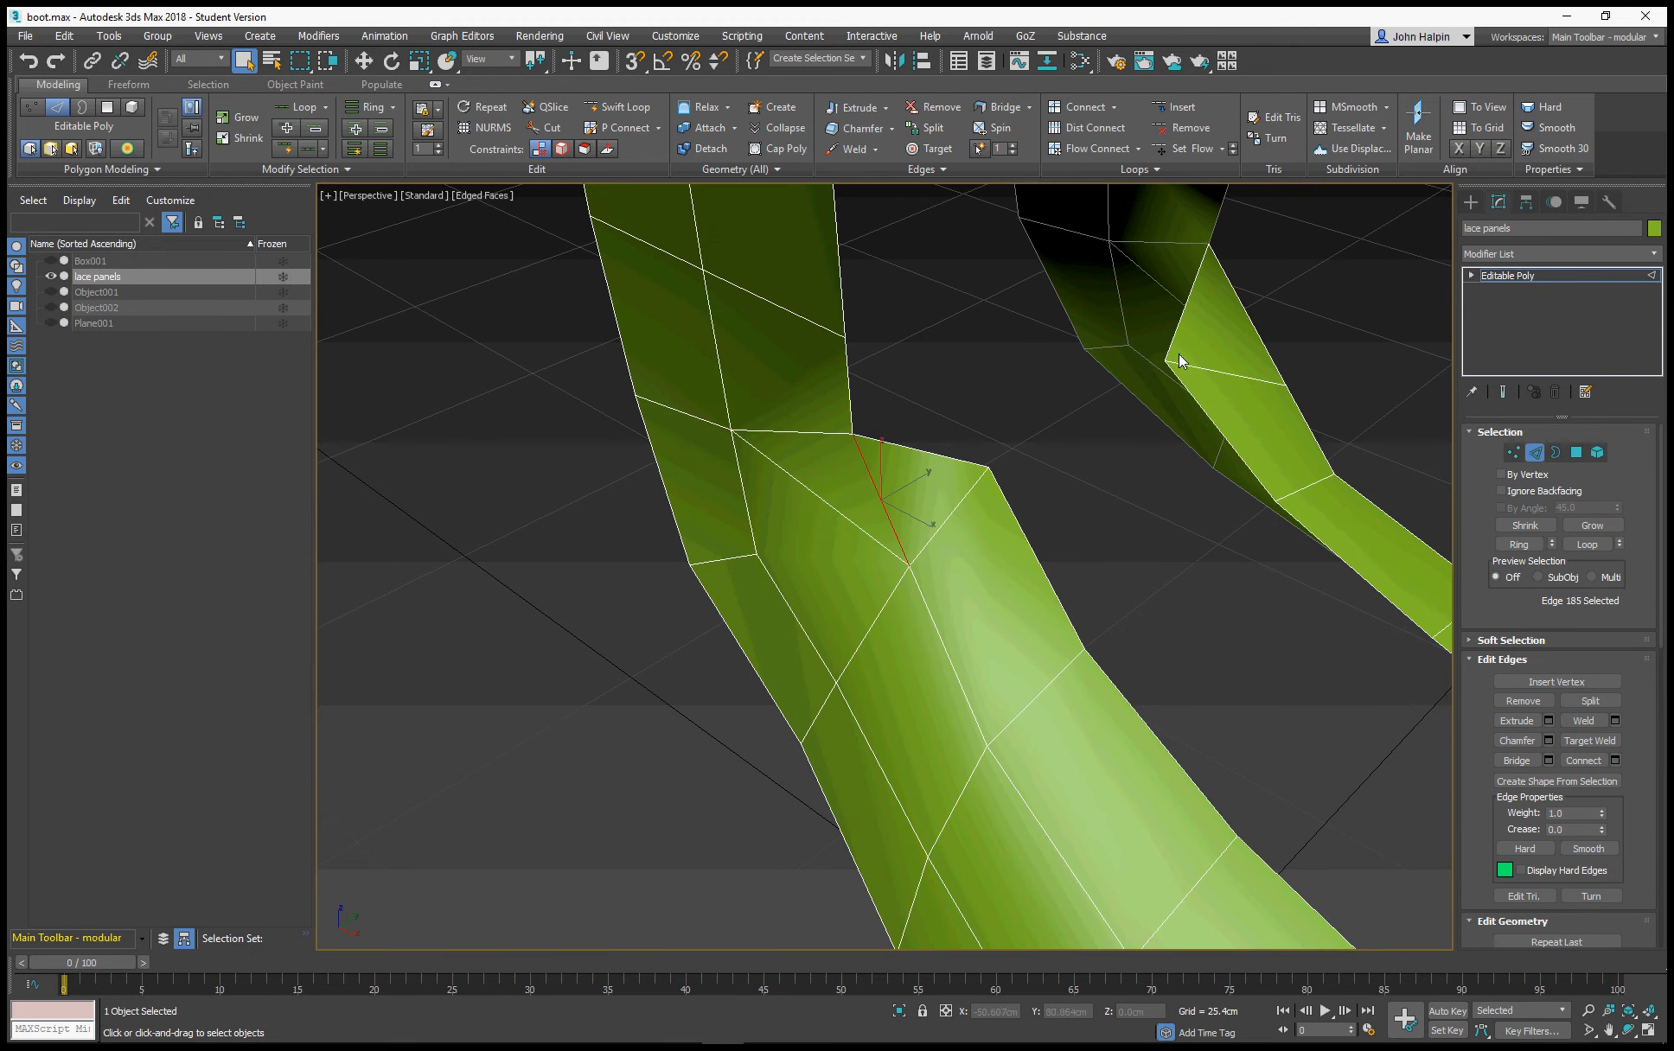
middle_click_drag(1178, 353, 874, 456, "alt")
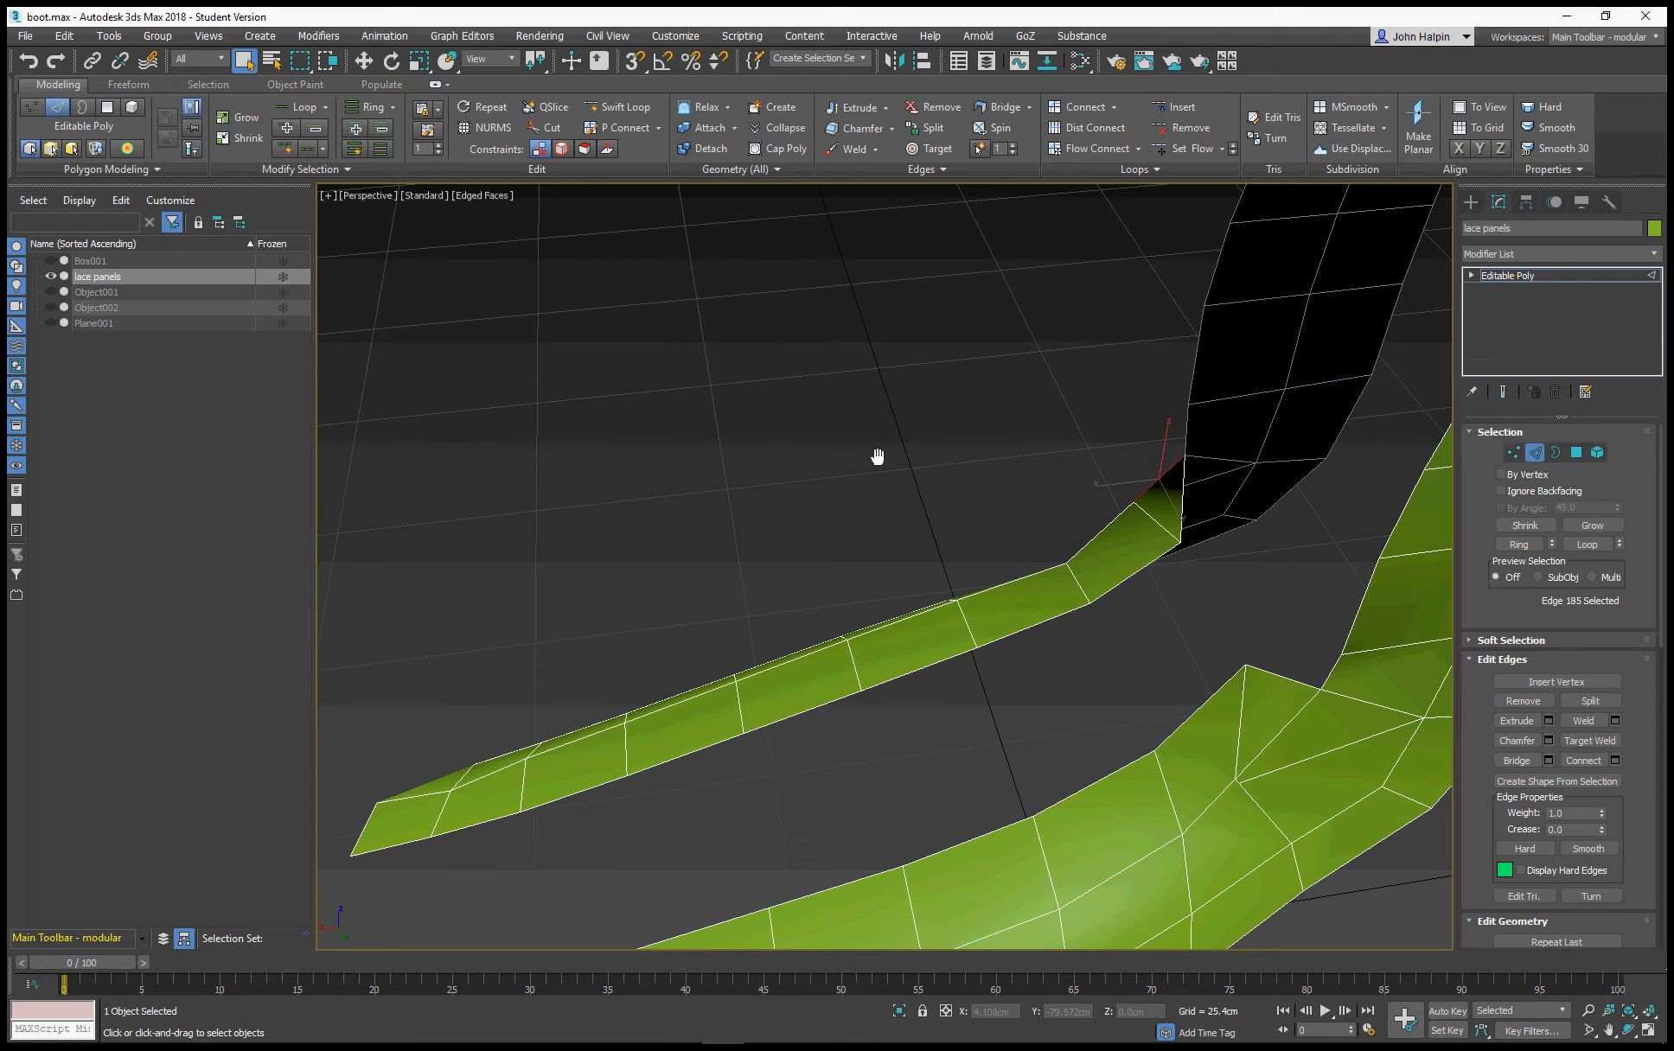
left_click(1278, 734, "ctrl")
right_click(1290, 705)
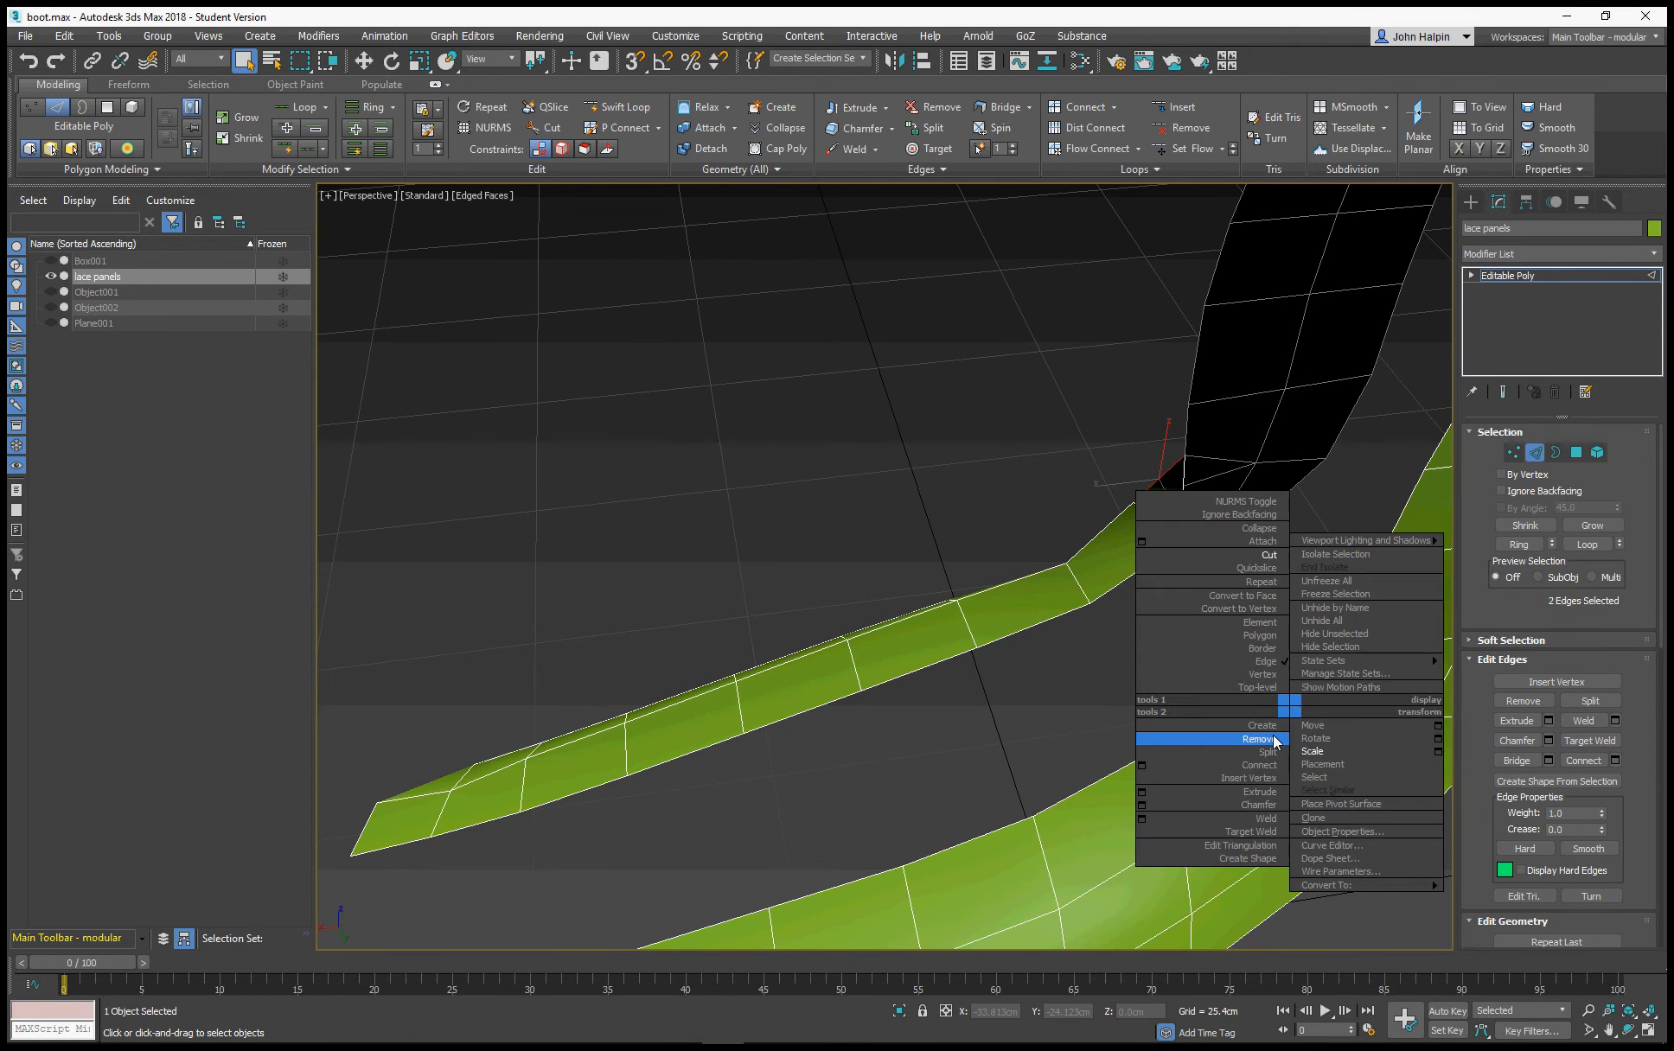
left_click(1274, 739)
Return to polygon level and inset the selected strip polygons of both lace panels By Polygon by 2.54 cm
middle_click_drag(1064, 668, 1393, 533, "alt")
left_click(1576, 452)
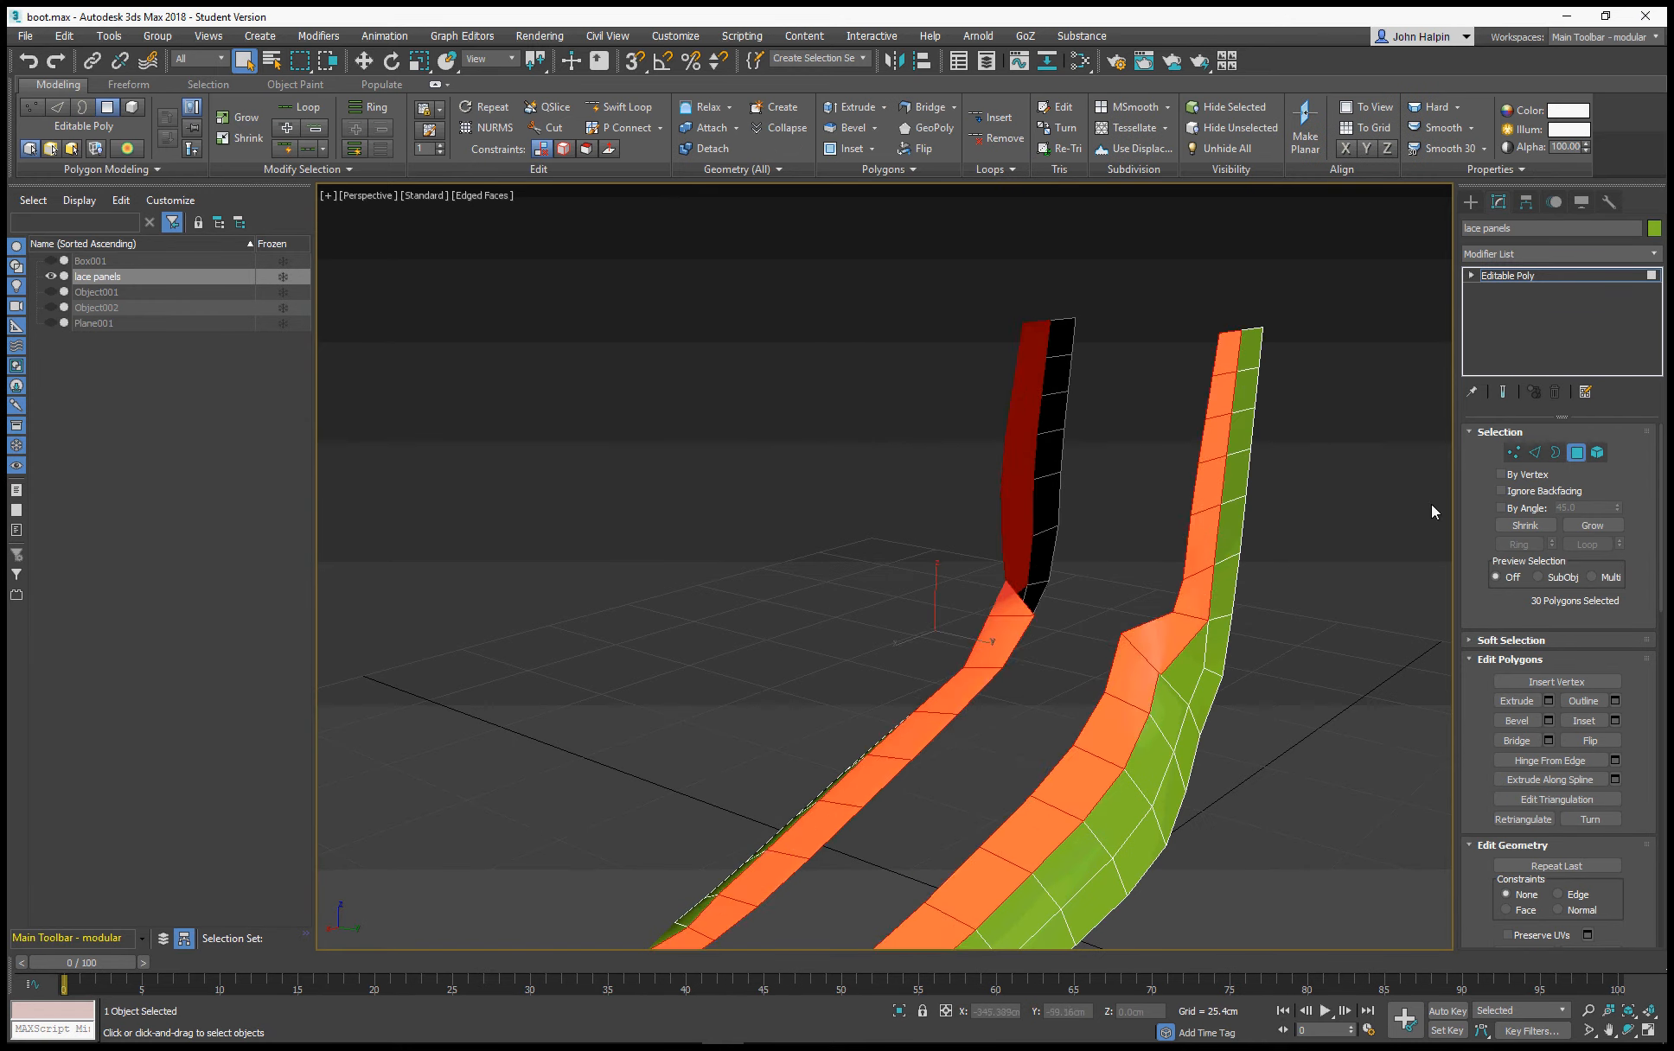
middle_click_drag(794, 711, 679, 650, "alt")
scroll(679, 650, "up", 5)
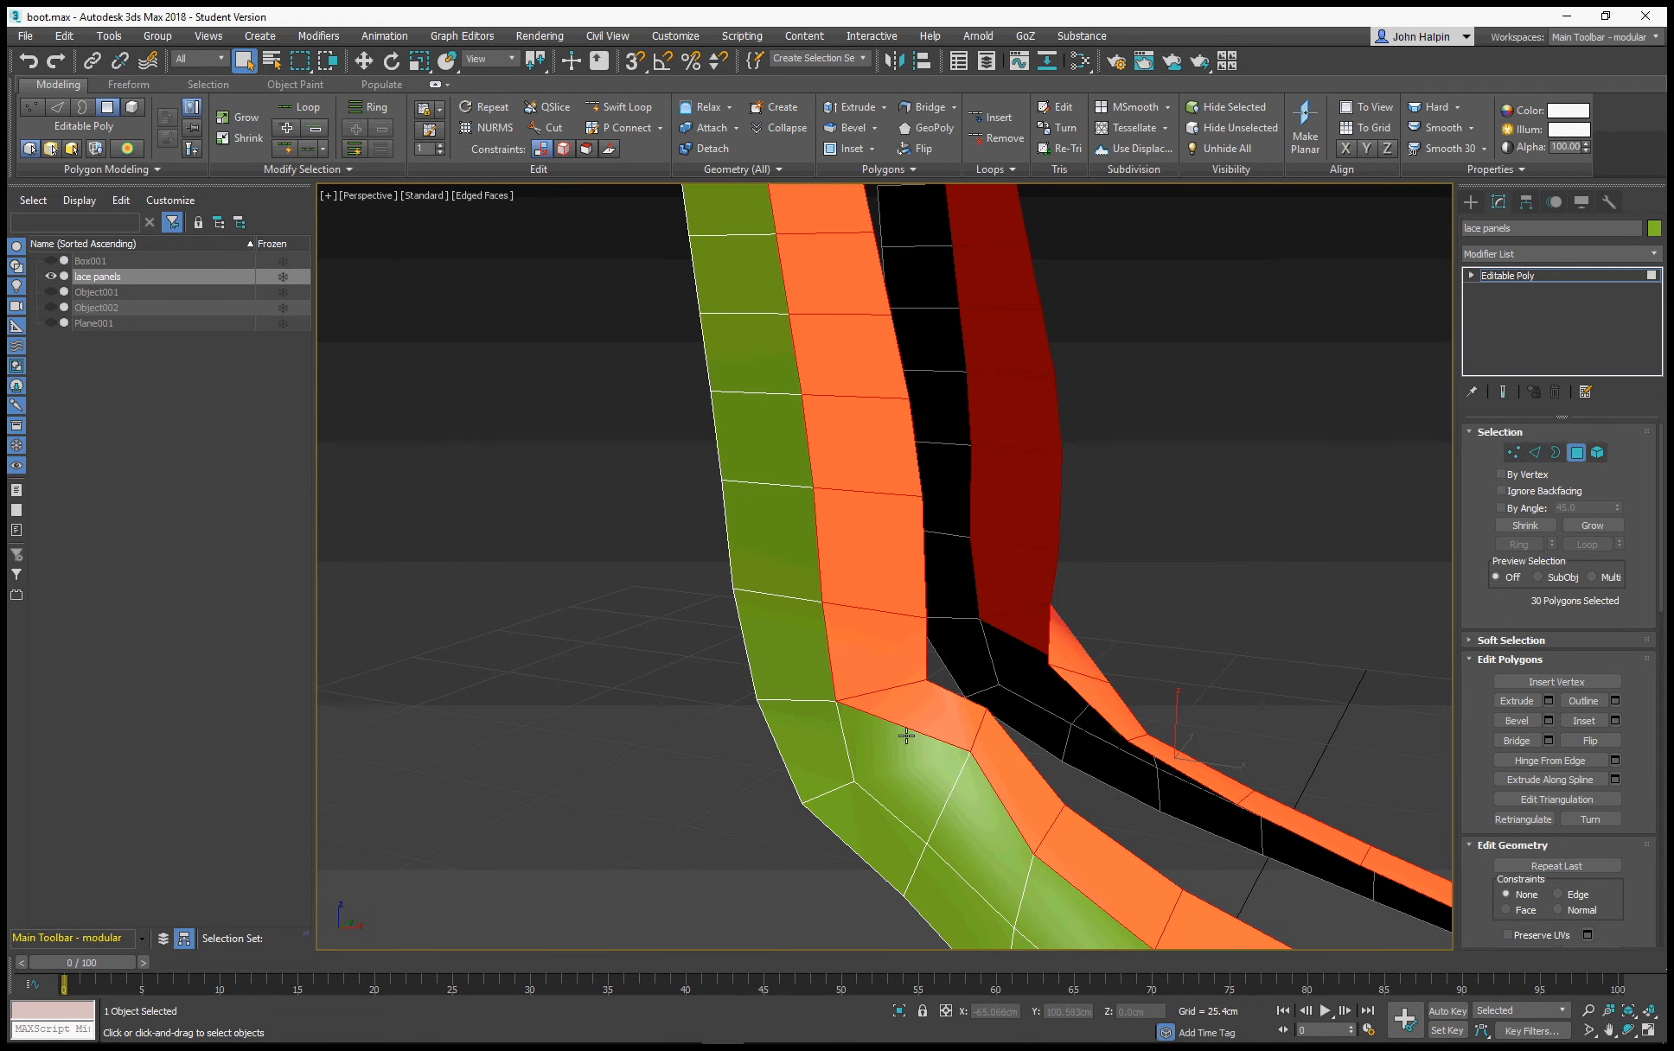
right_click(829, 650)
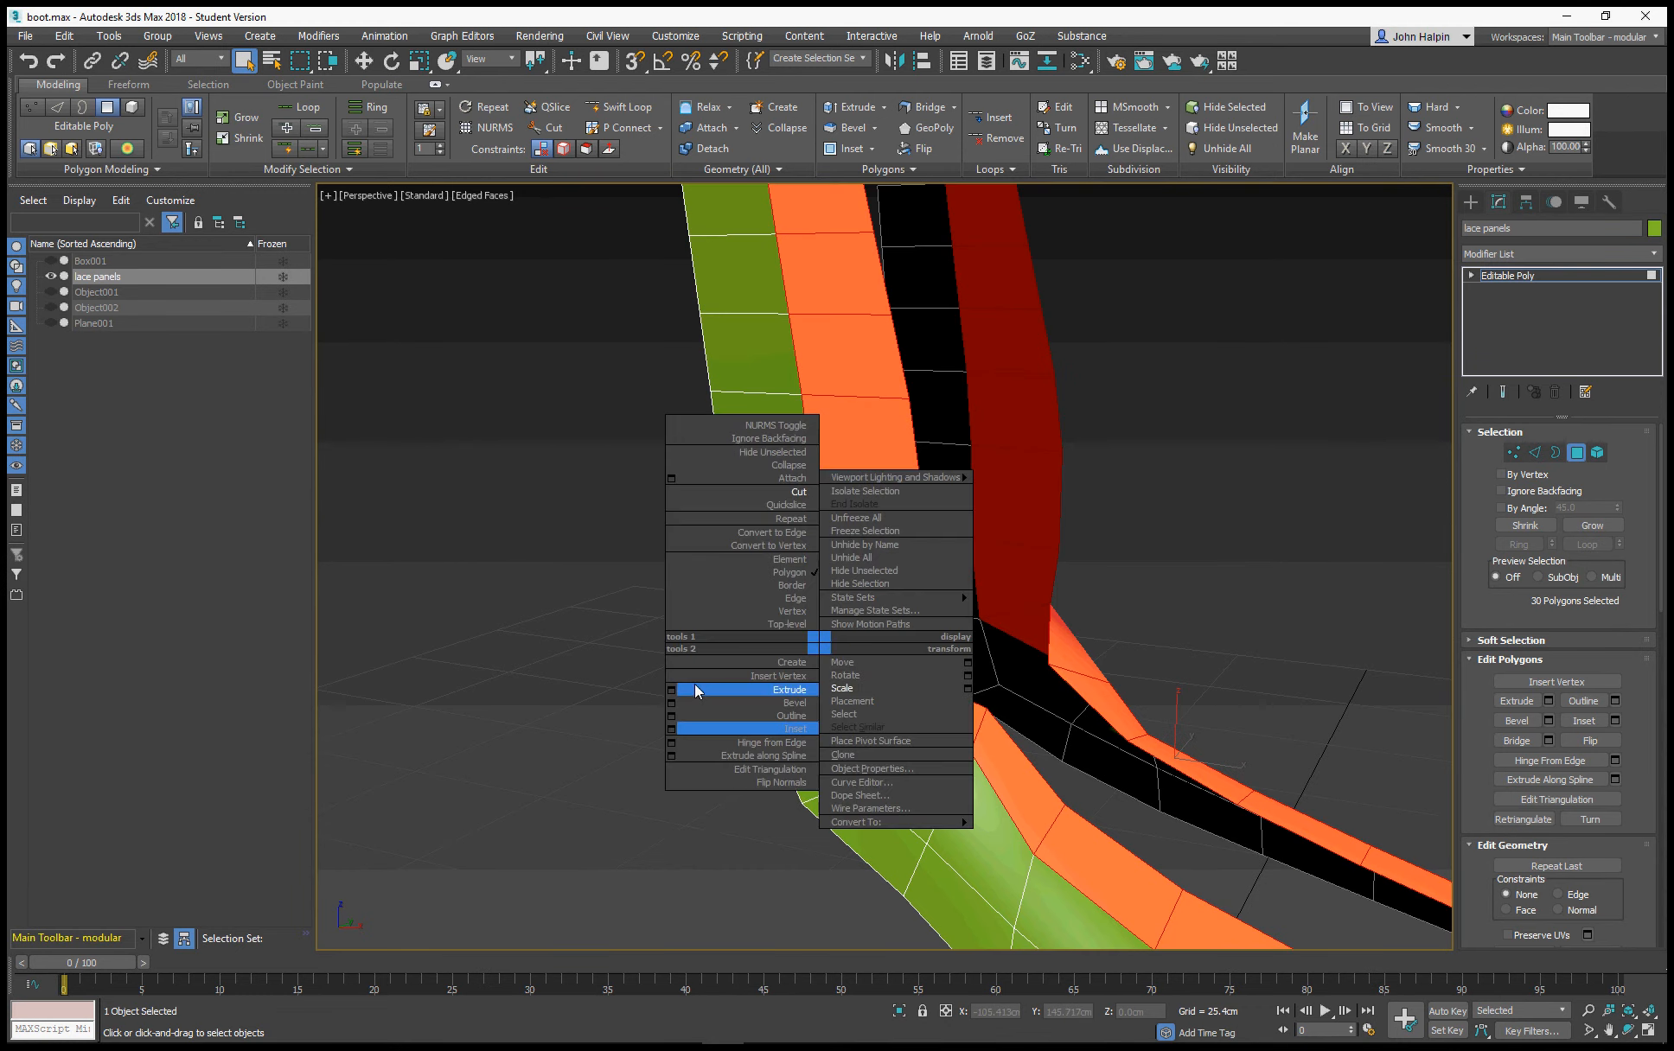
left_click(673, 729)
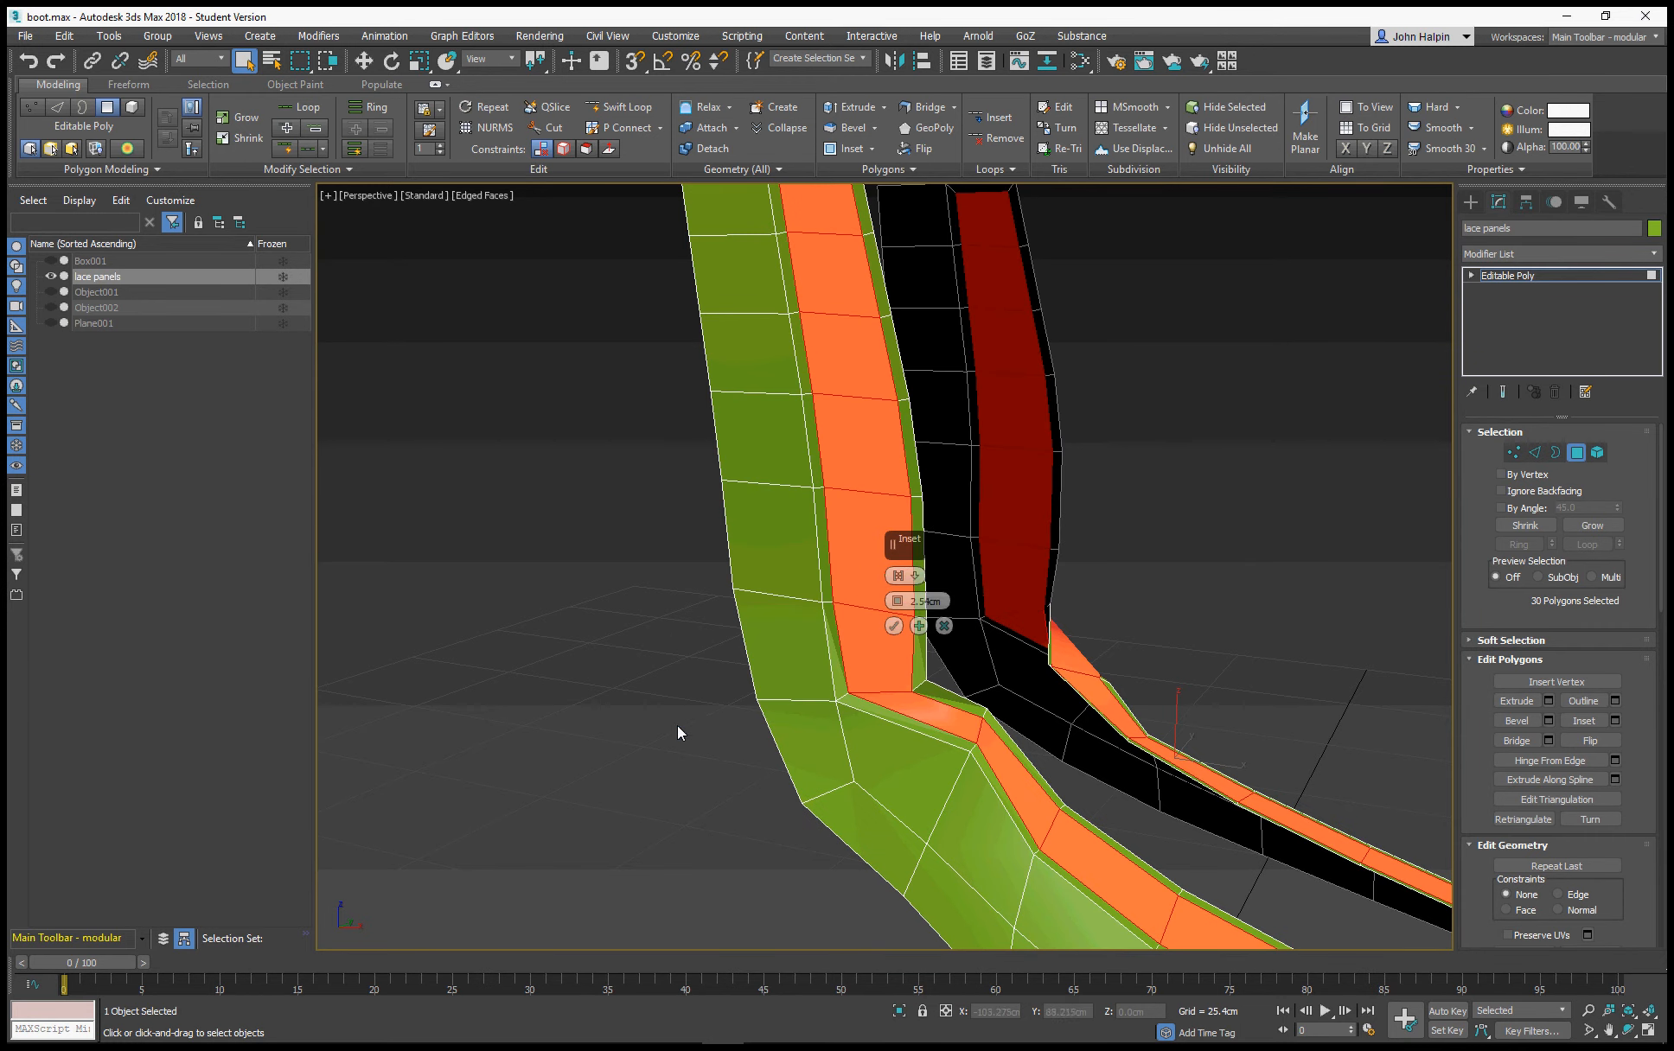
left_click(907, 579)
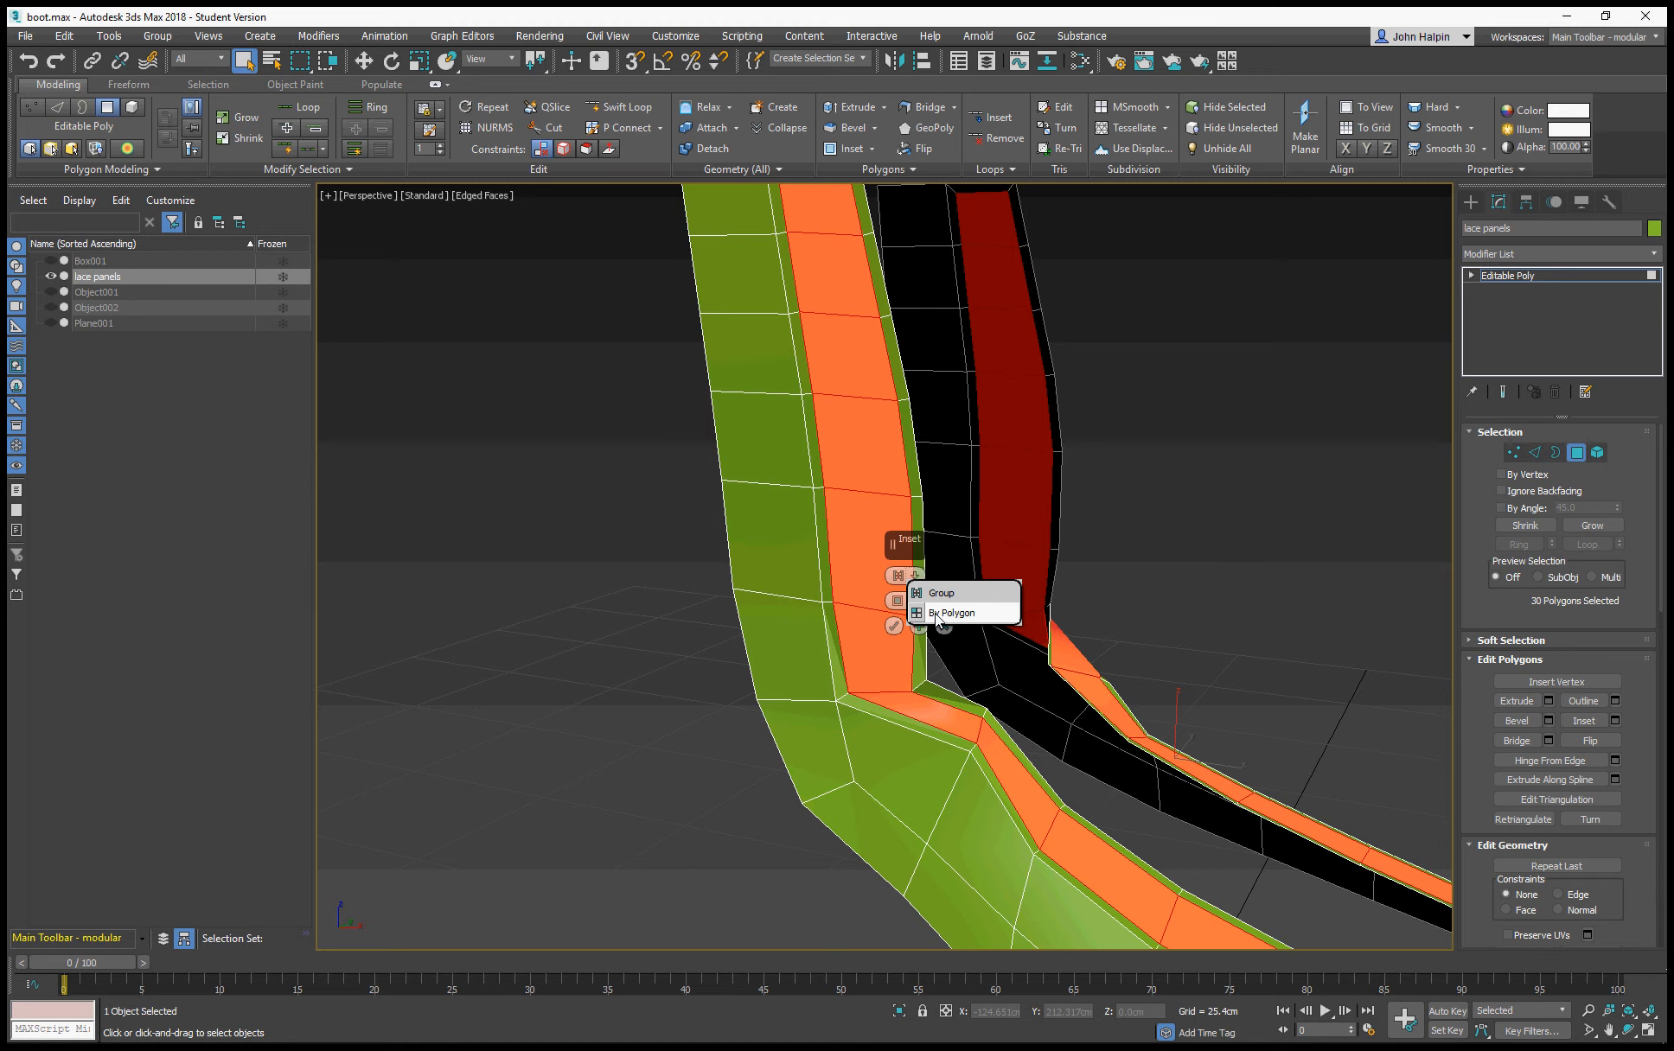
left_click(937, 613)
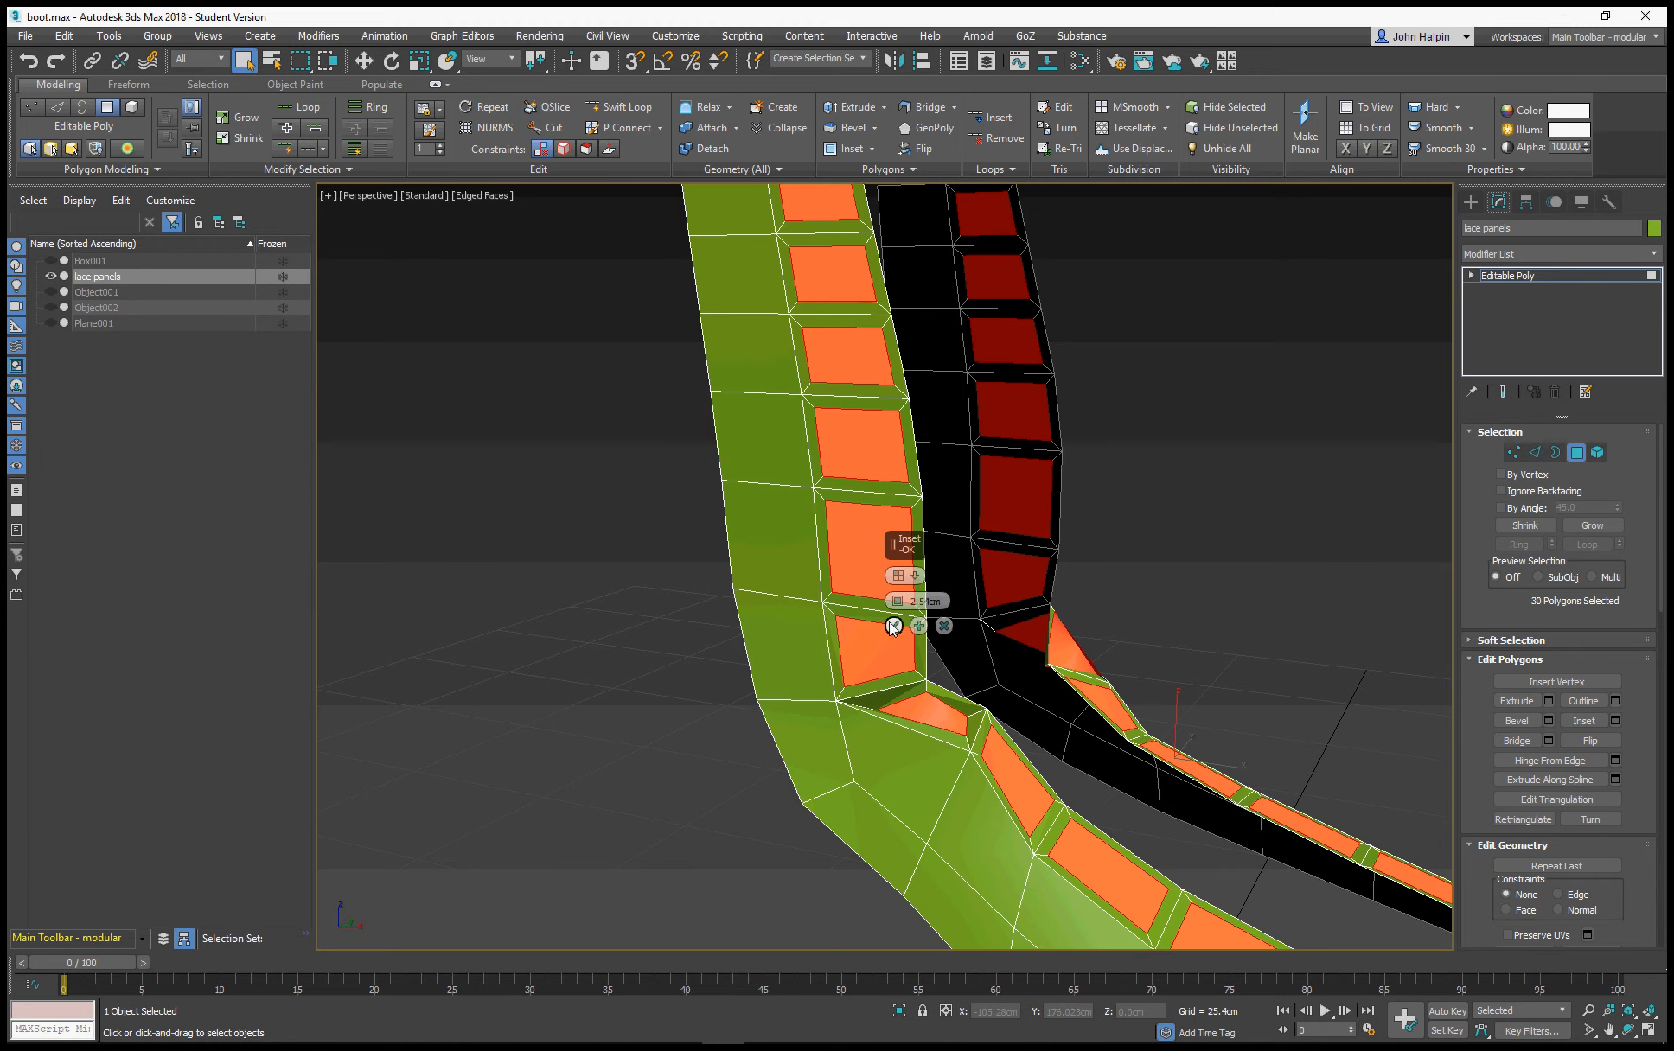
left_click(893, 630)
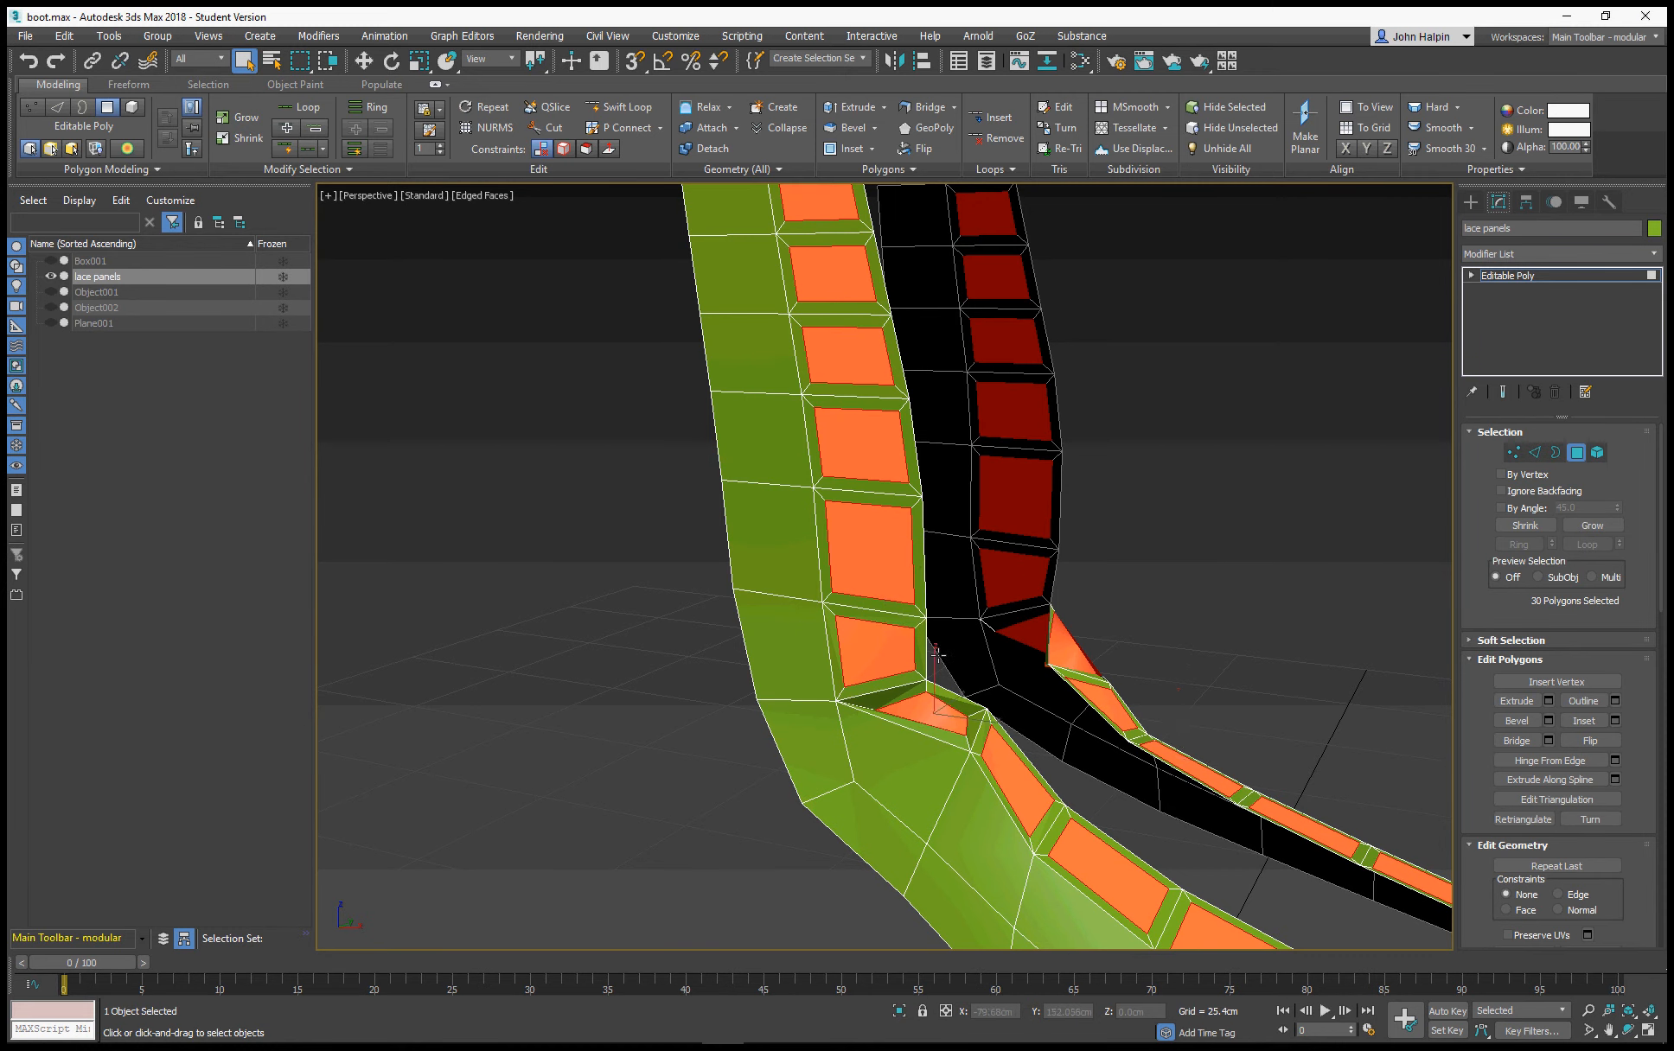
Extrude the inset polygons slightly inward on both lace panels
scroll(932, 672, "down", 5)
middle_click_drag(924, 652, 724, 660, "alt")
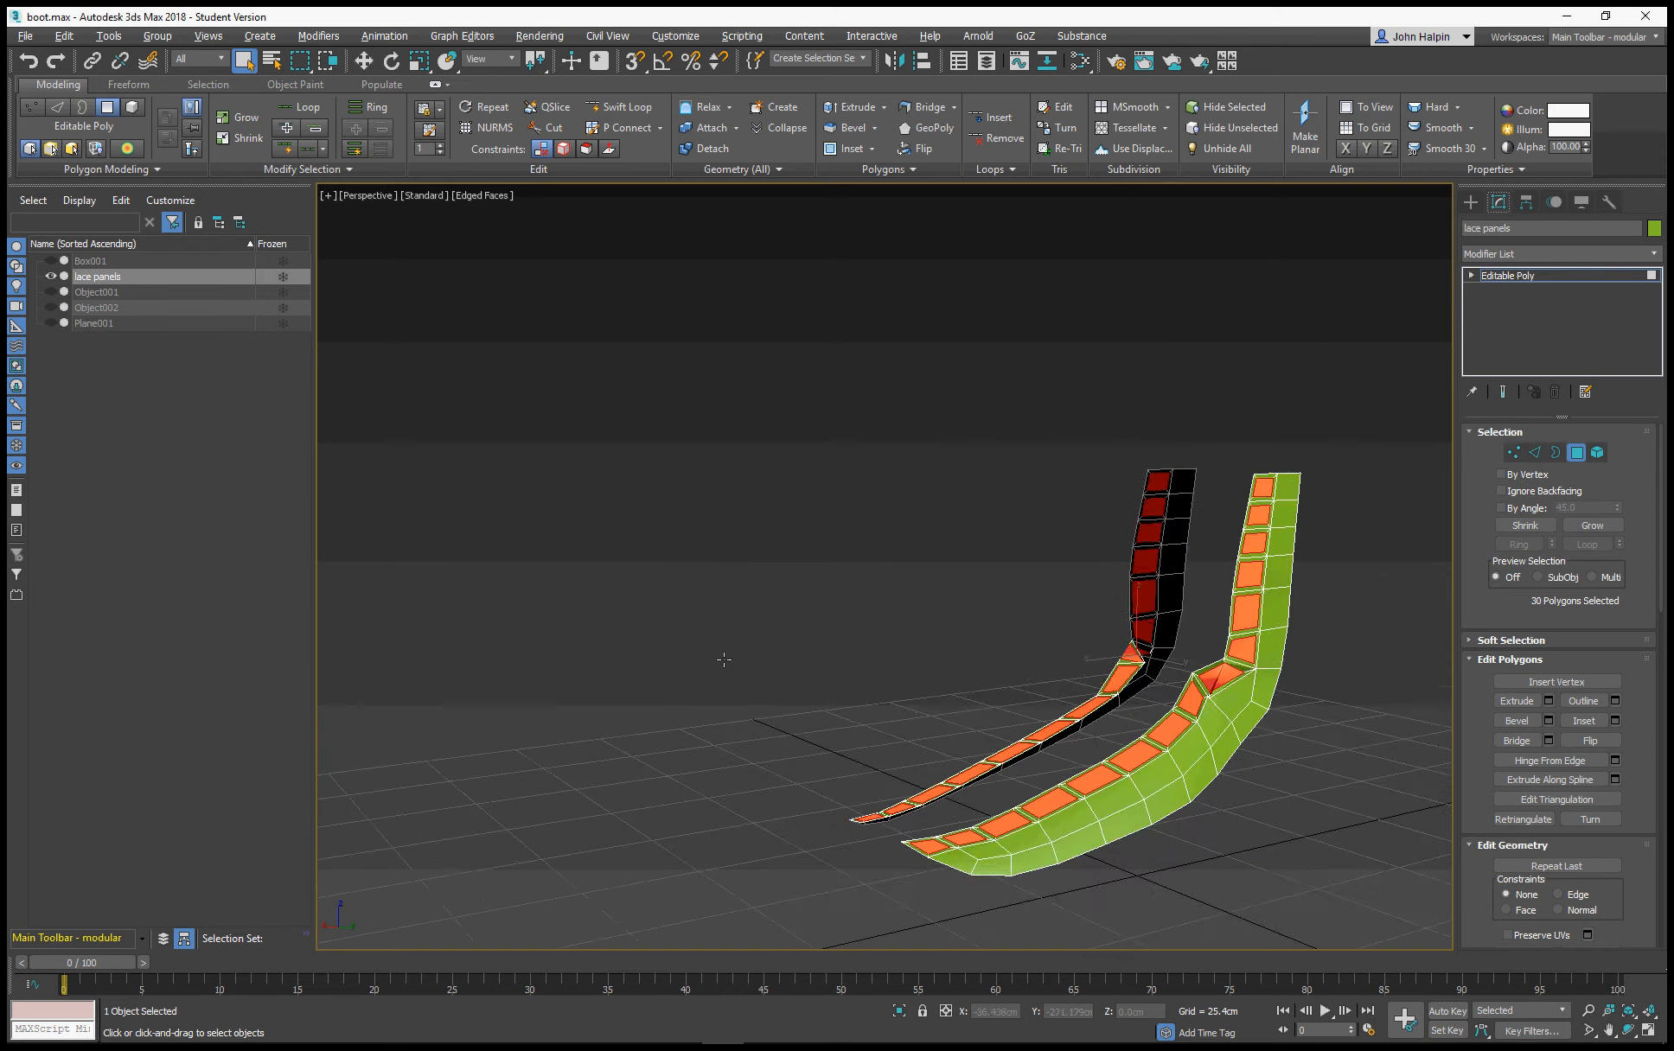
scroll(1086, 657, "up", 5)
middle_click_drag(1086, 657, 995, 658)
scroll(840, 602, "down", 5)
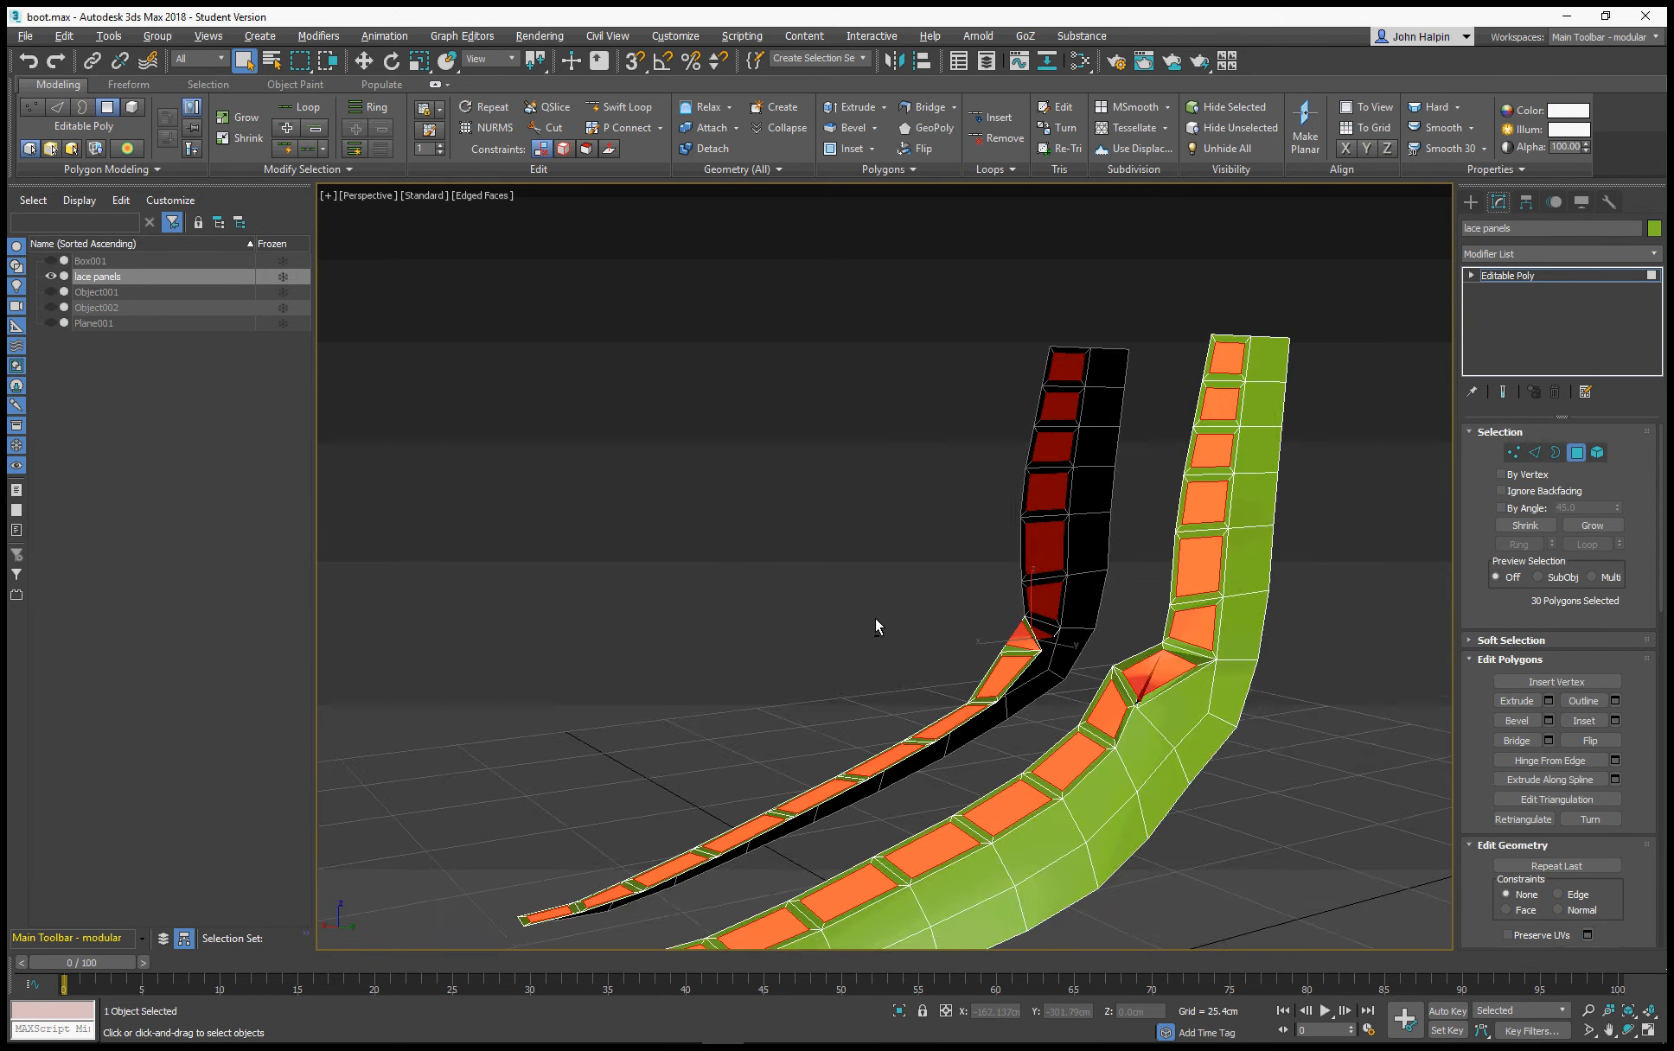
middle_click_drag(878, 624, 722, 715, "alt")
right_click(737, 715)
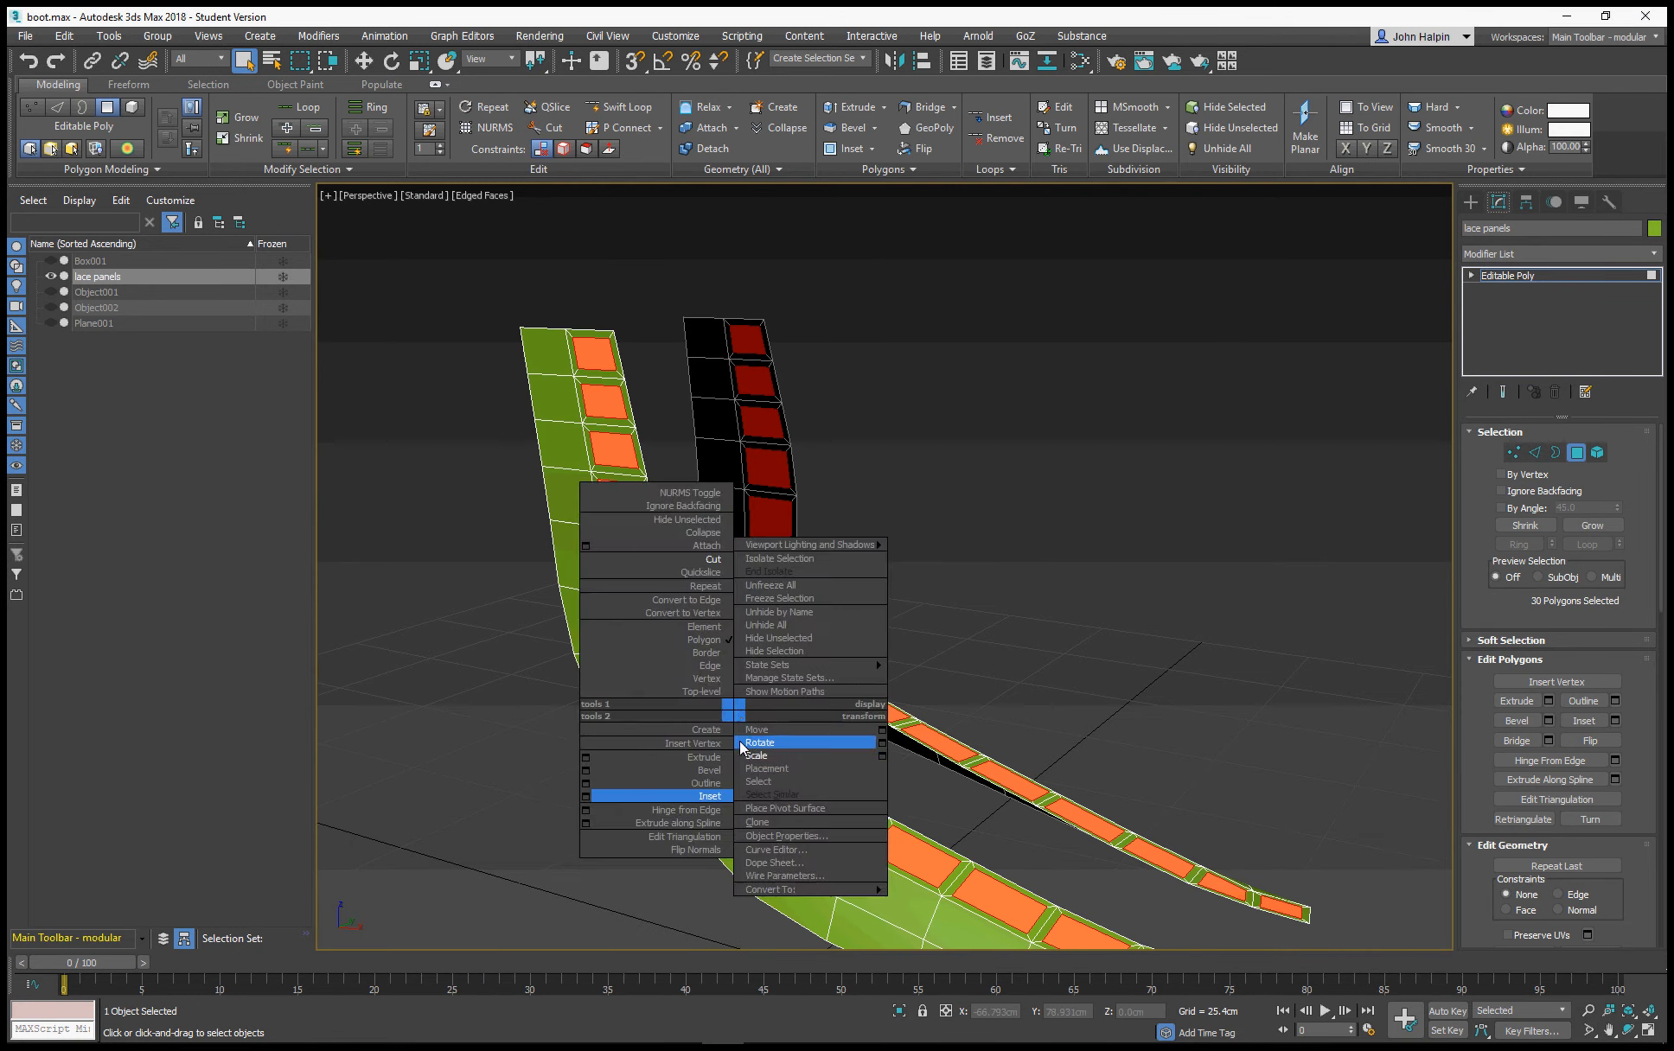
left_click(700, 761)
left_click_drag(736, 697, 733, 703)
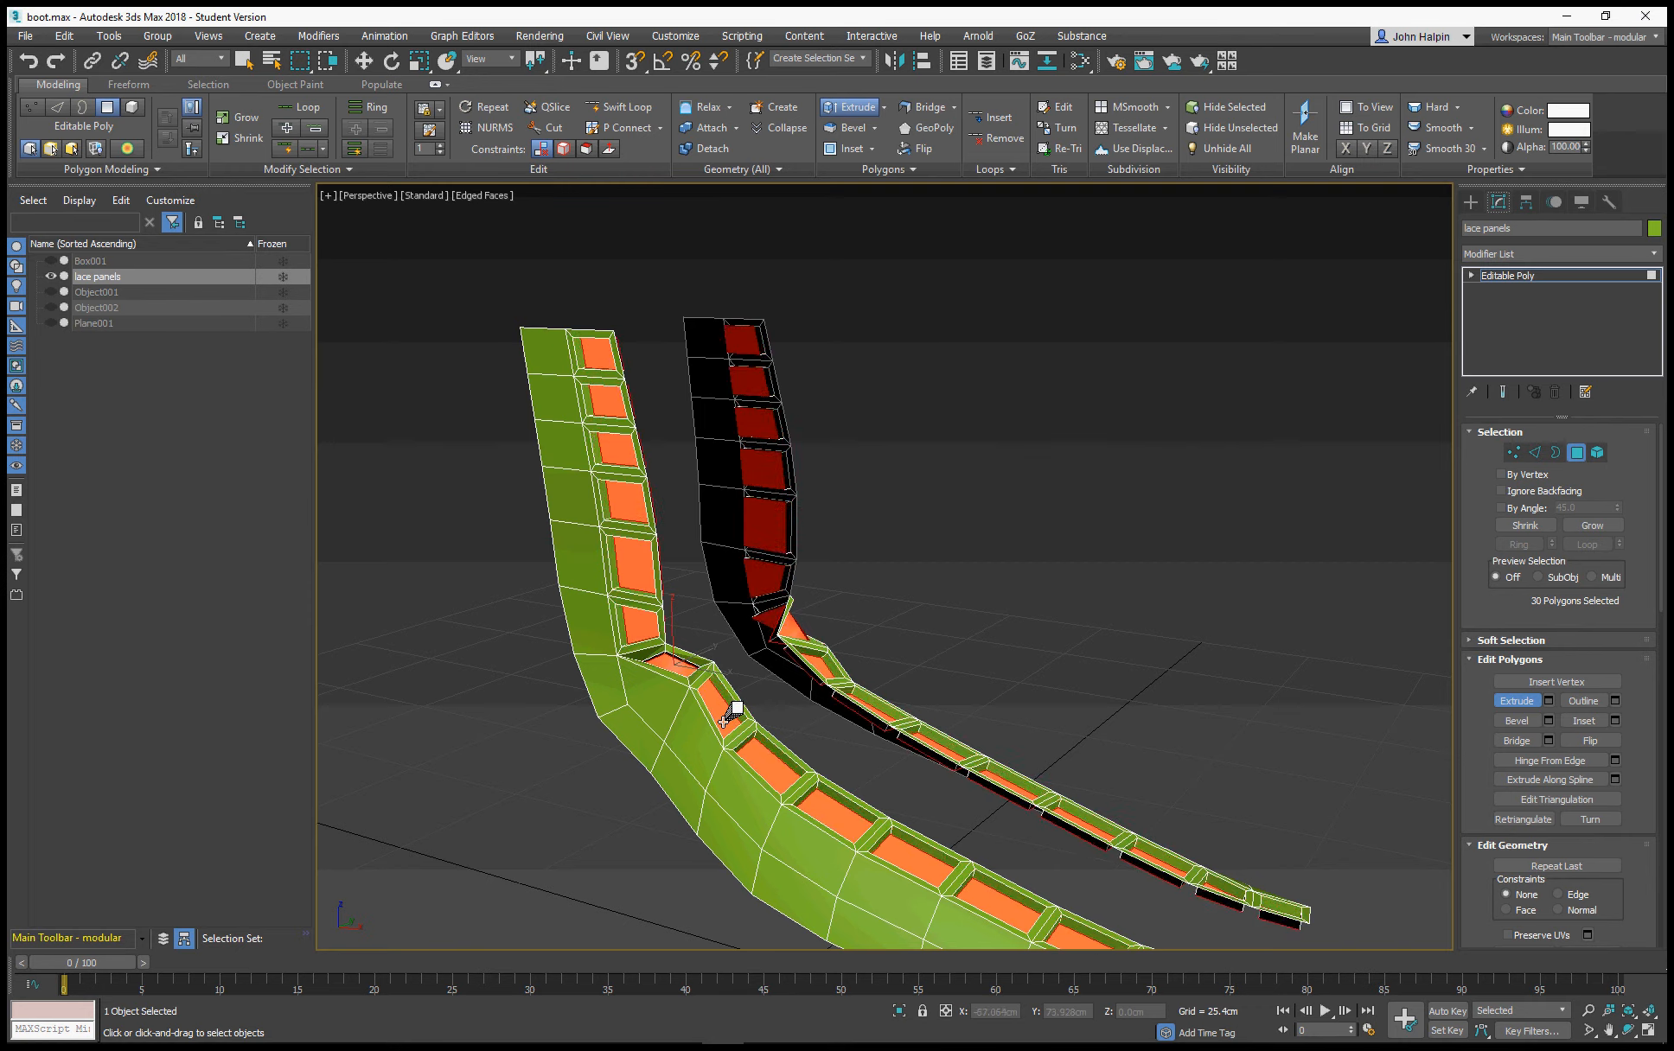
Deselect the ankle polygon on each lace panel and delete the remaining extruded polygons to open the lace holes
middle_click_drag(747, 718, 593, 676, "alt")
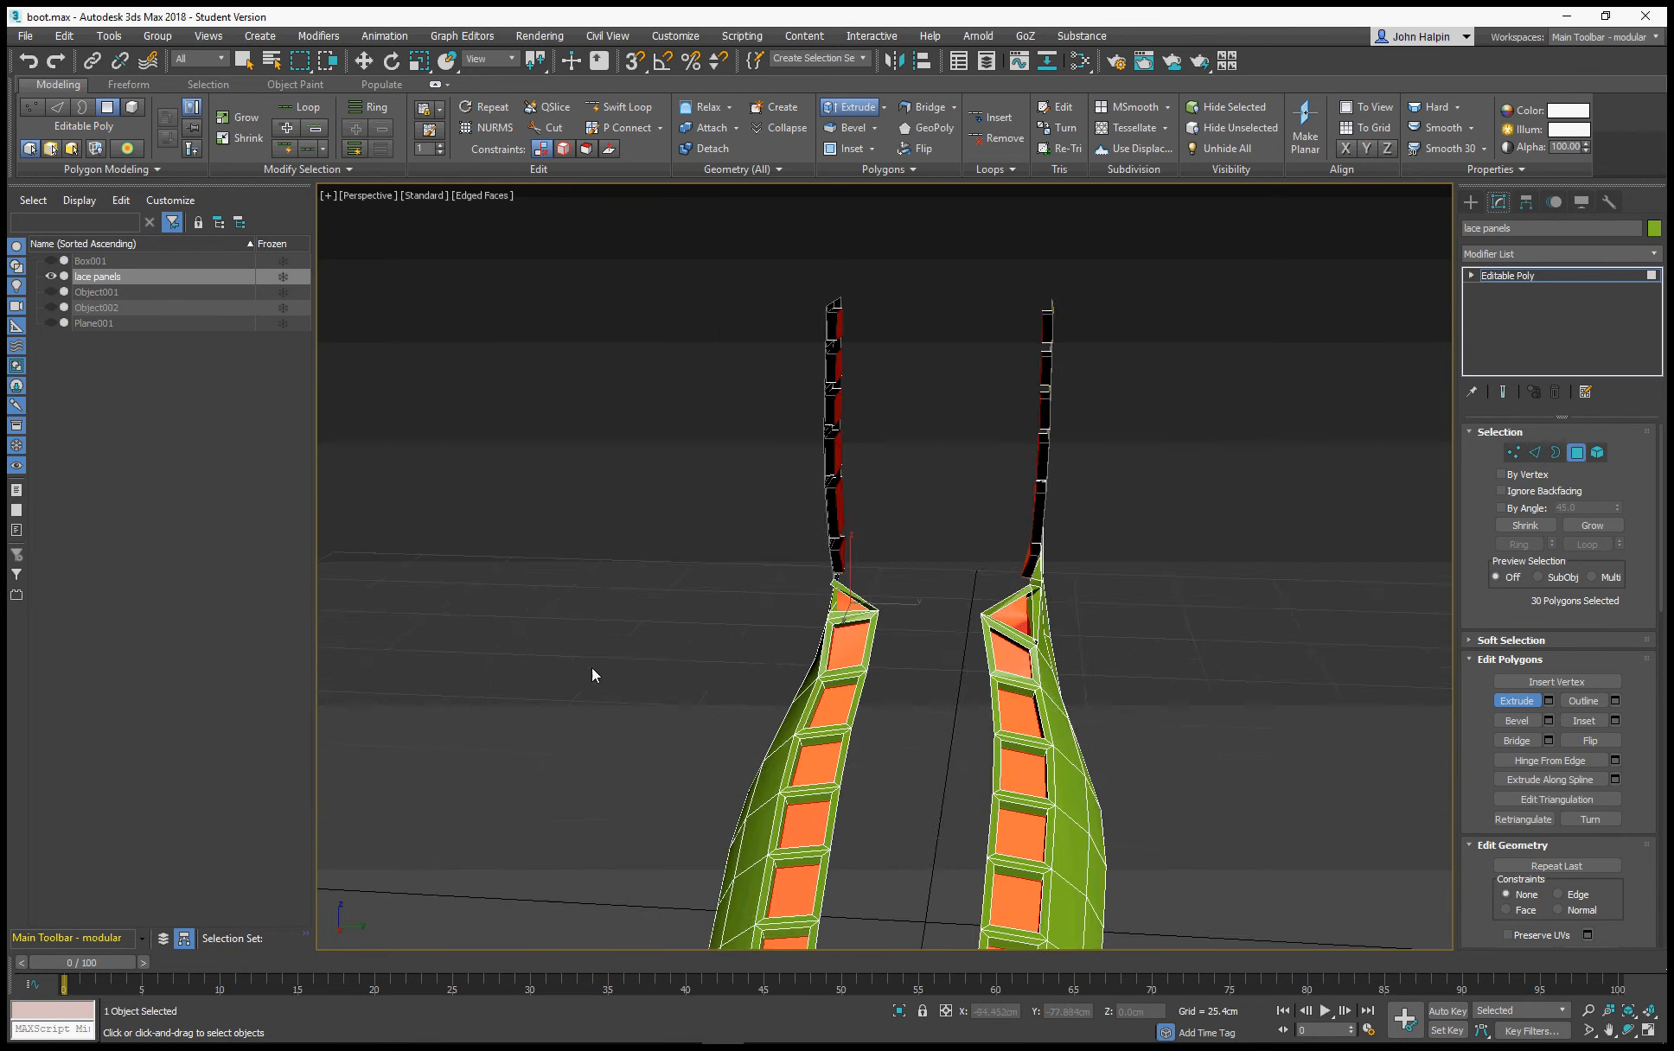
scroll(580, 659, "down", 5)
scroll(602, 667, "up", 3)
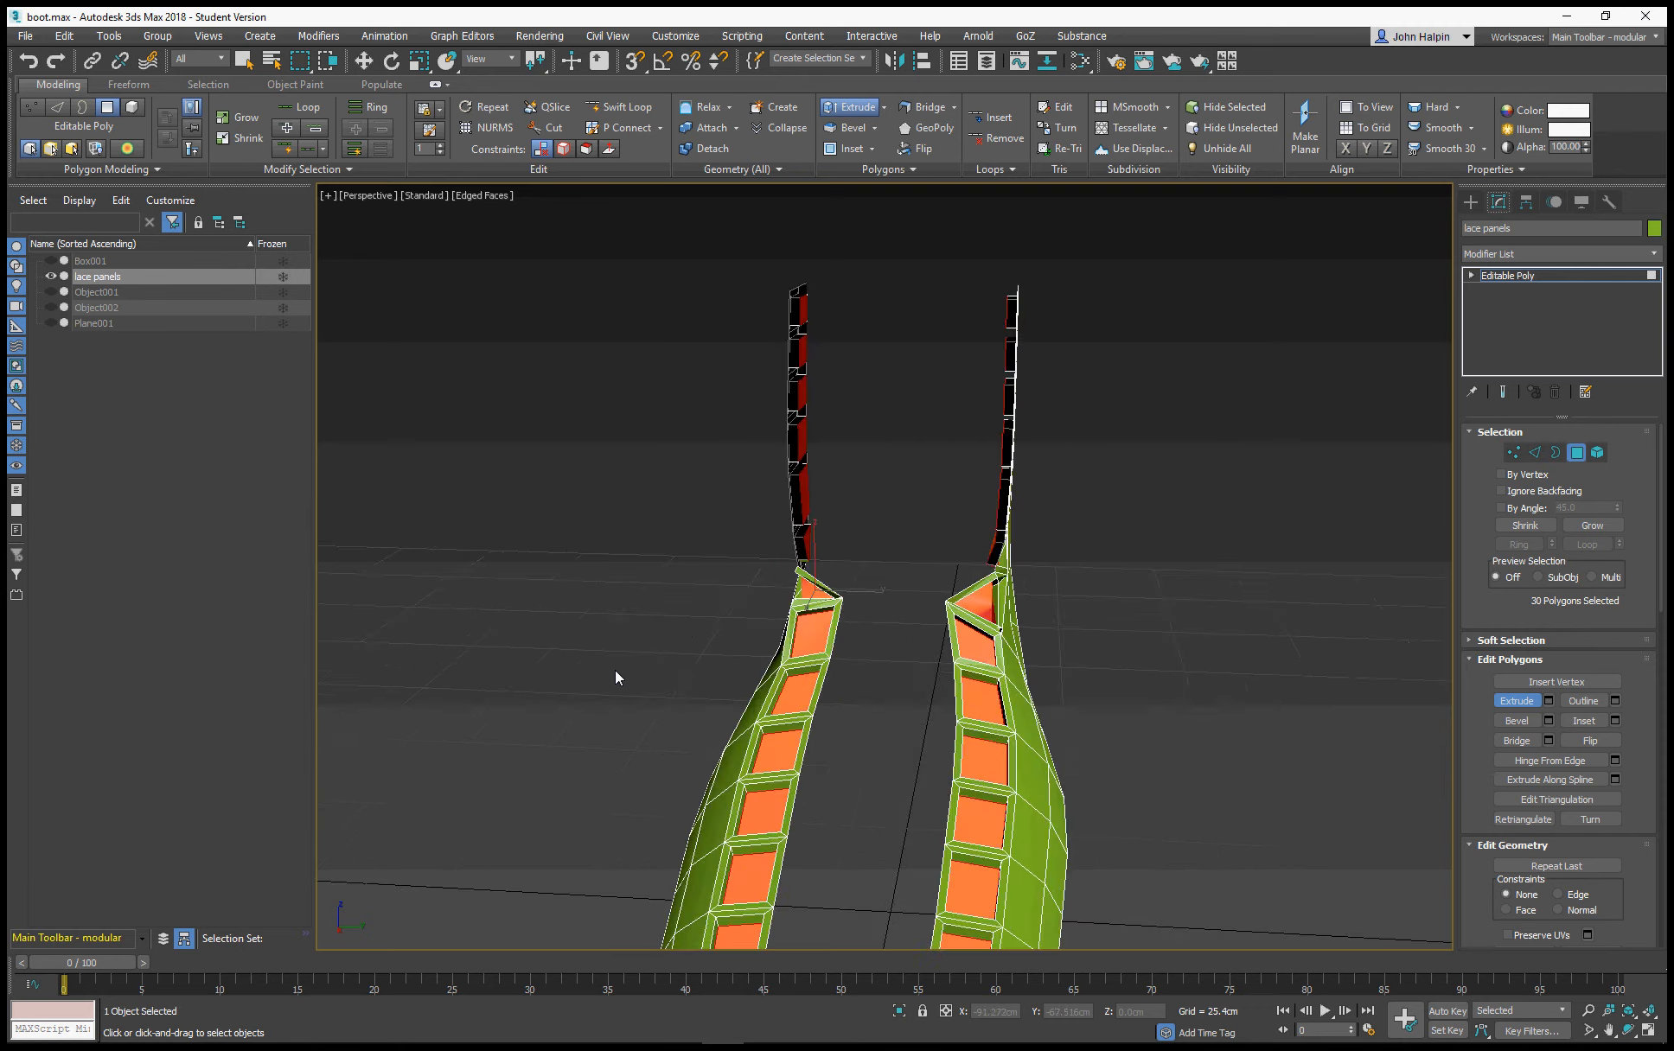
scroll(605, 631, "down", 2)
middle_click_drag(666, 657, 593, 607, "alt")
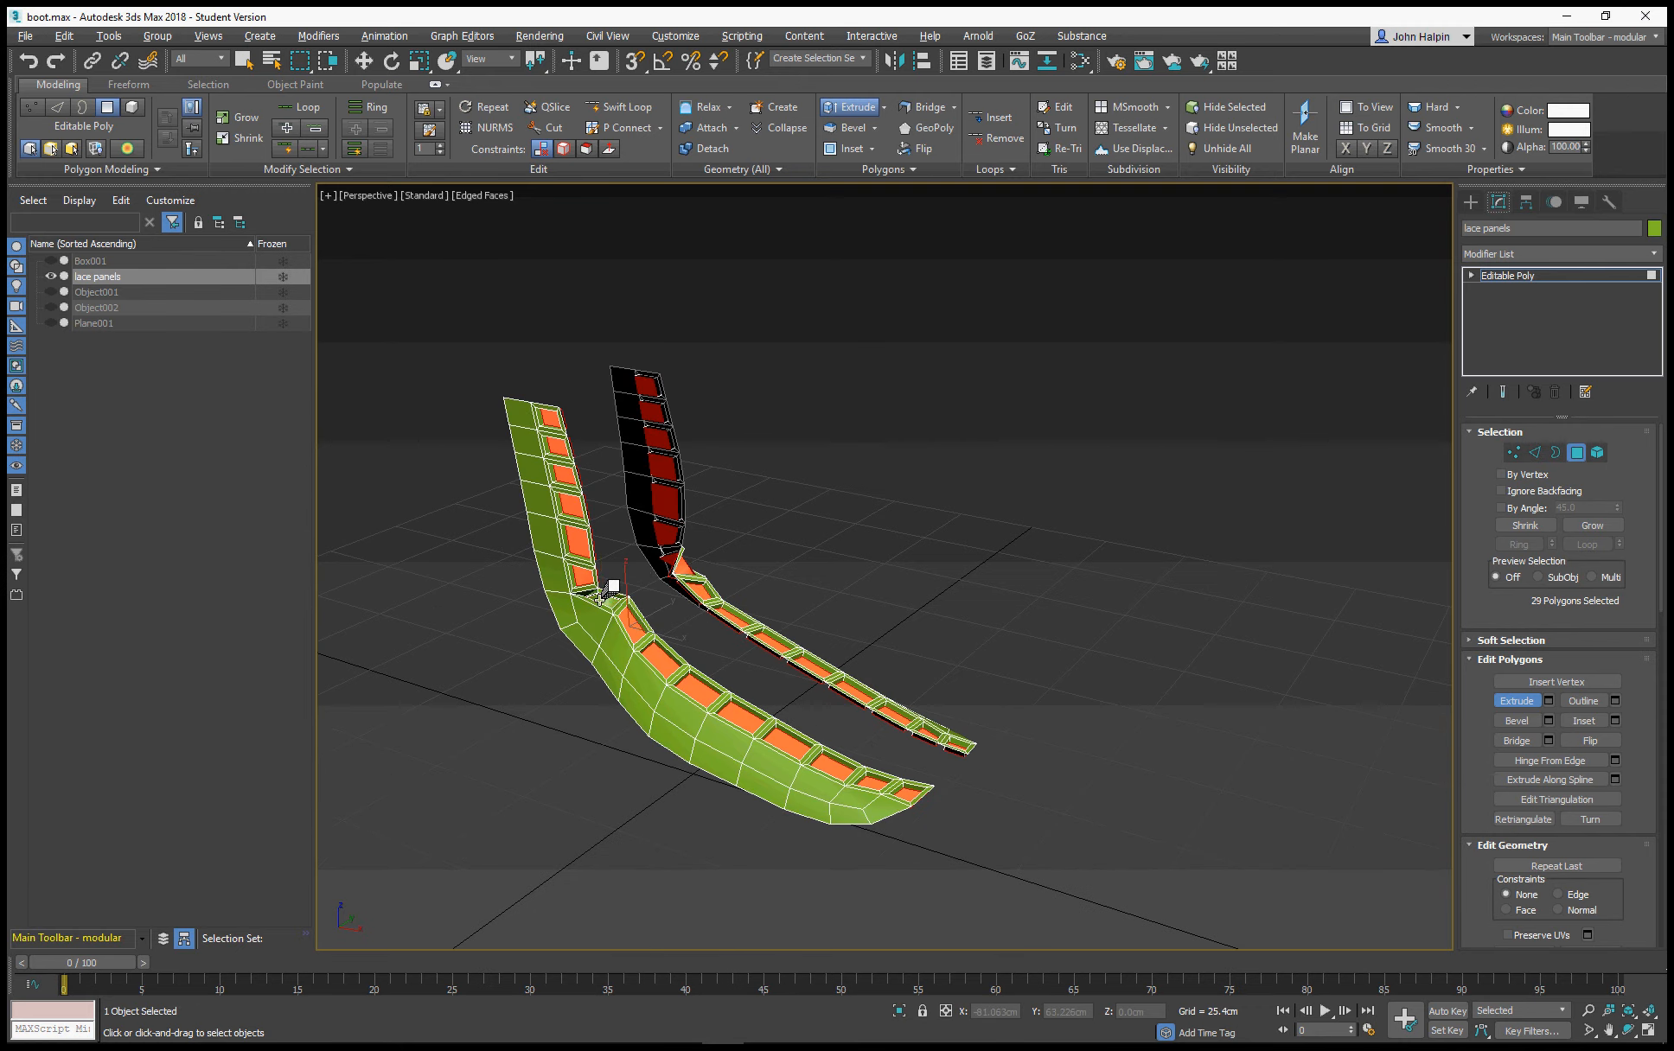
mouse_move(699, 553)
middle_mouse_down("alt")
mouse_move(602, 587)
mouse_move(691, 574)
middle_mouse_up("alt")
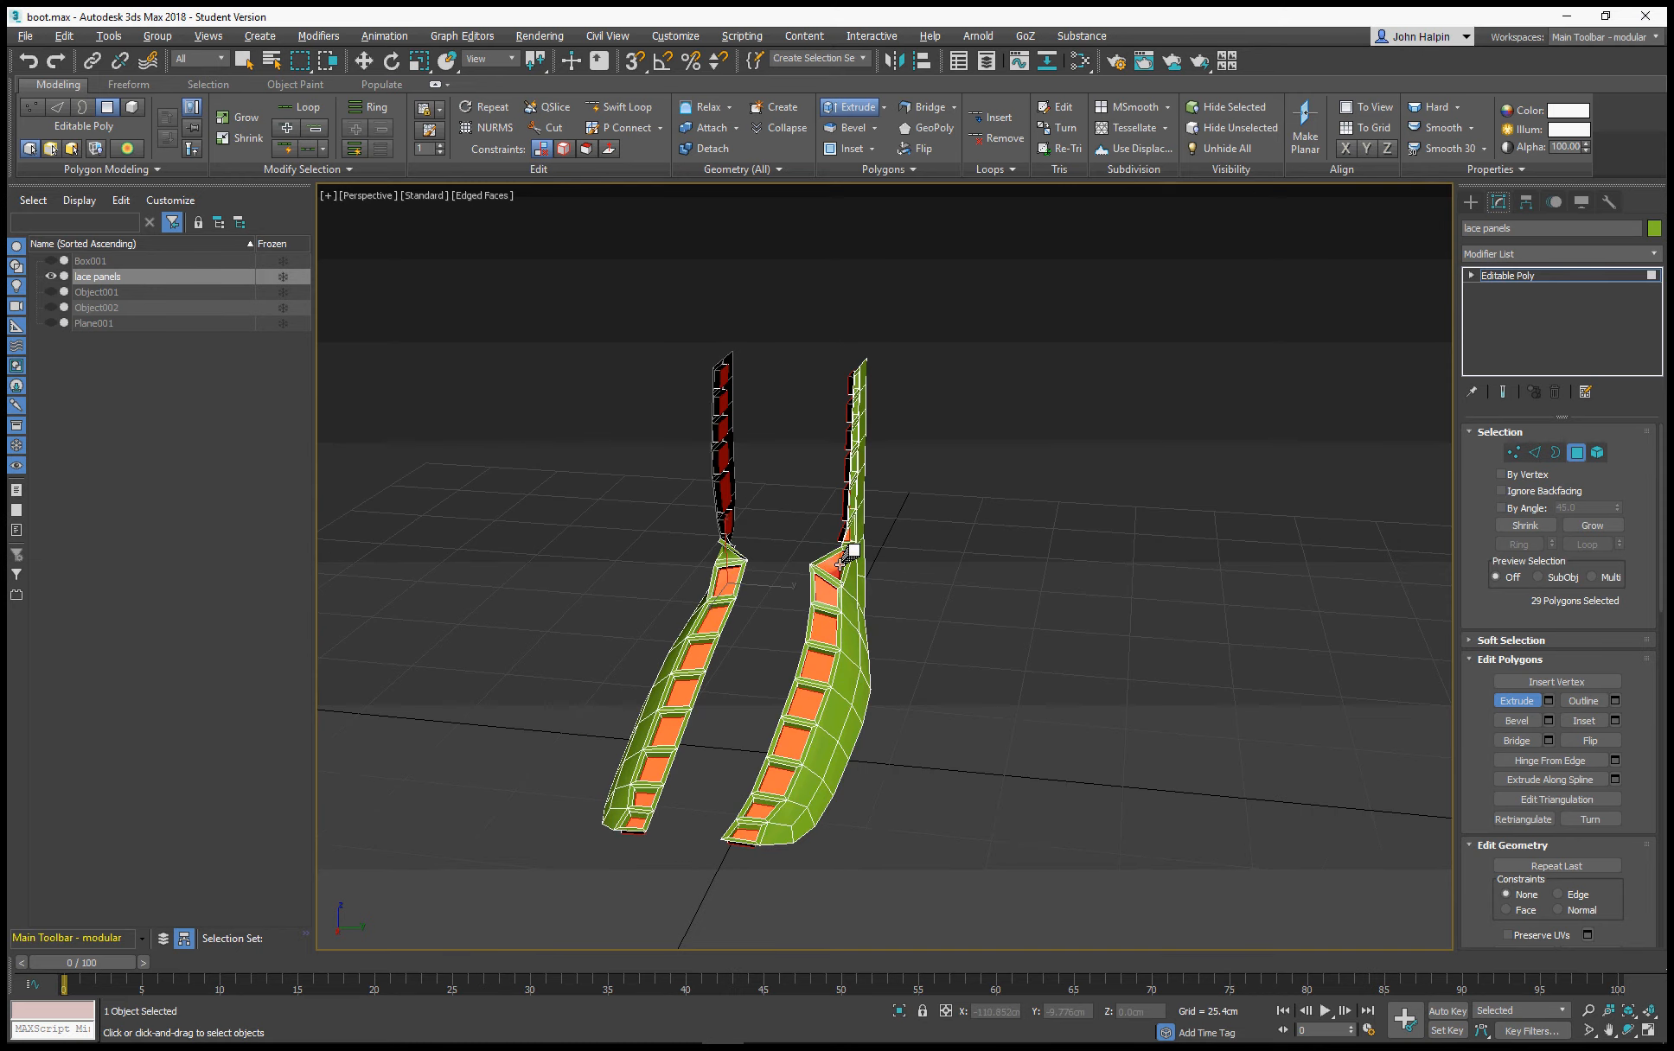
left_click(832, 570, "alt")
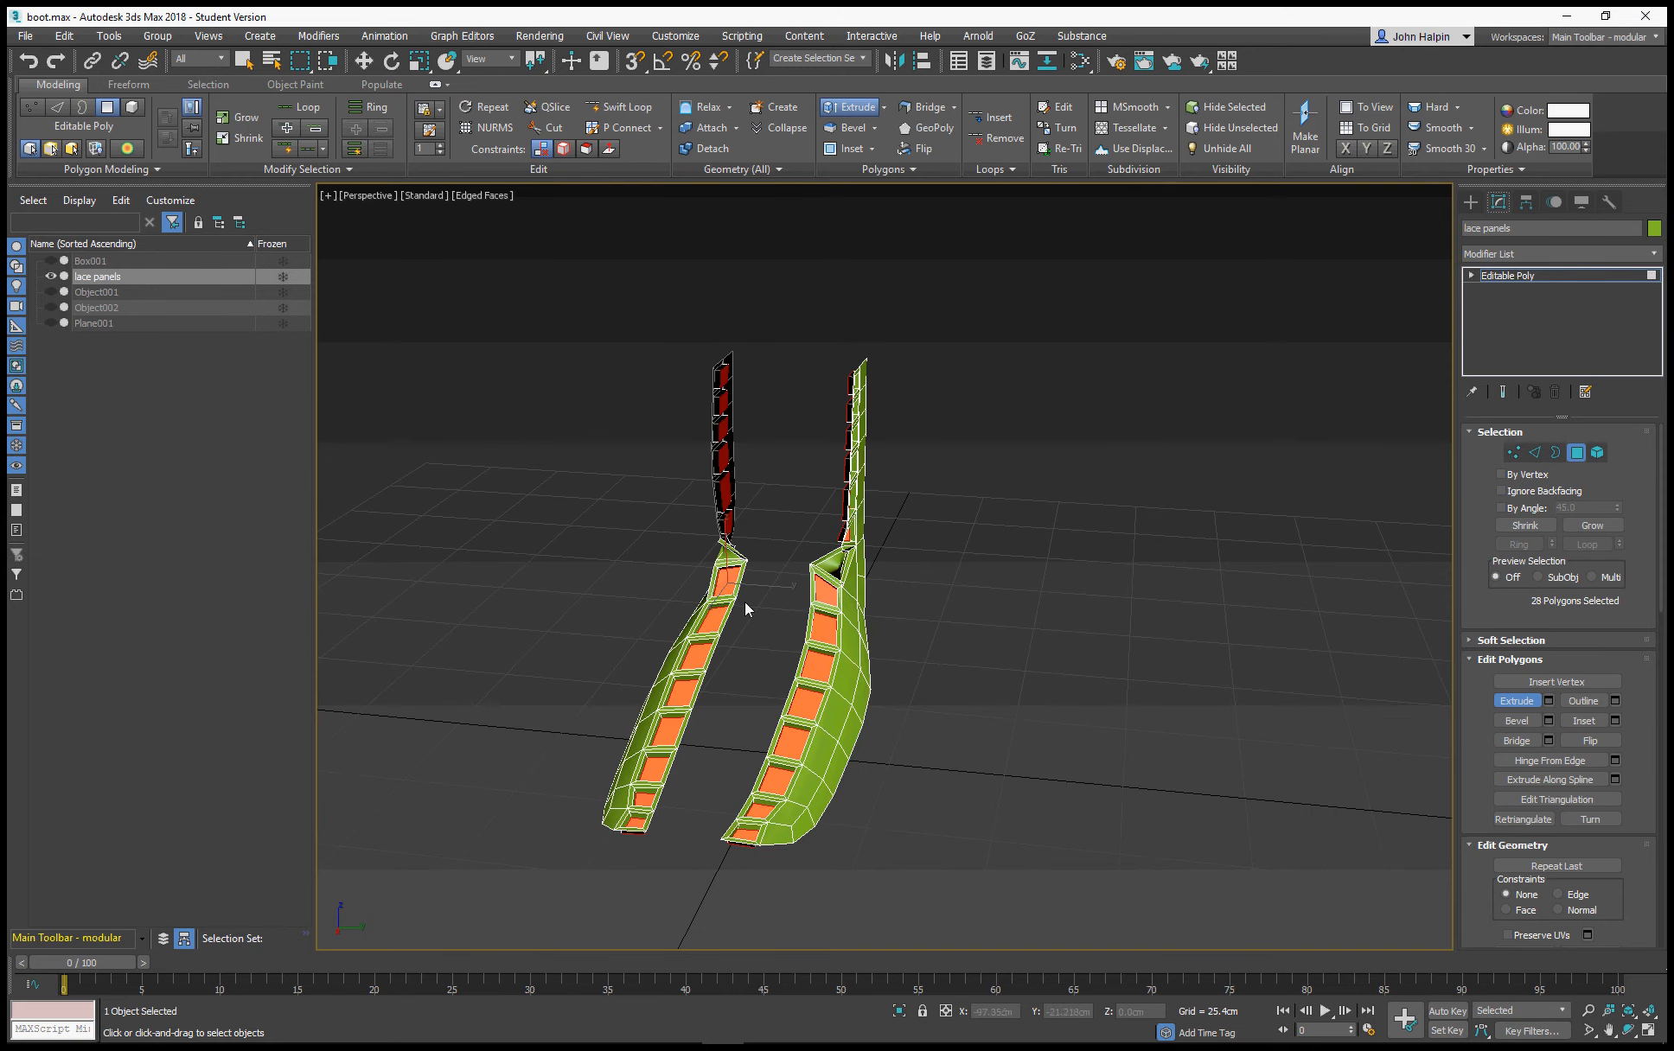
left_click(628, 606)
Select the recessed ankle polygon on both lace panels and relax the two polygons
middle_click_drag(670, 573, 765, 633, "alt")
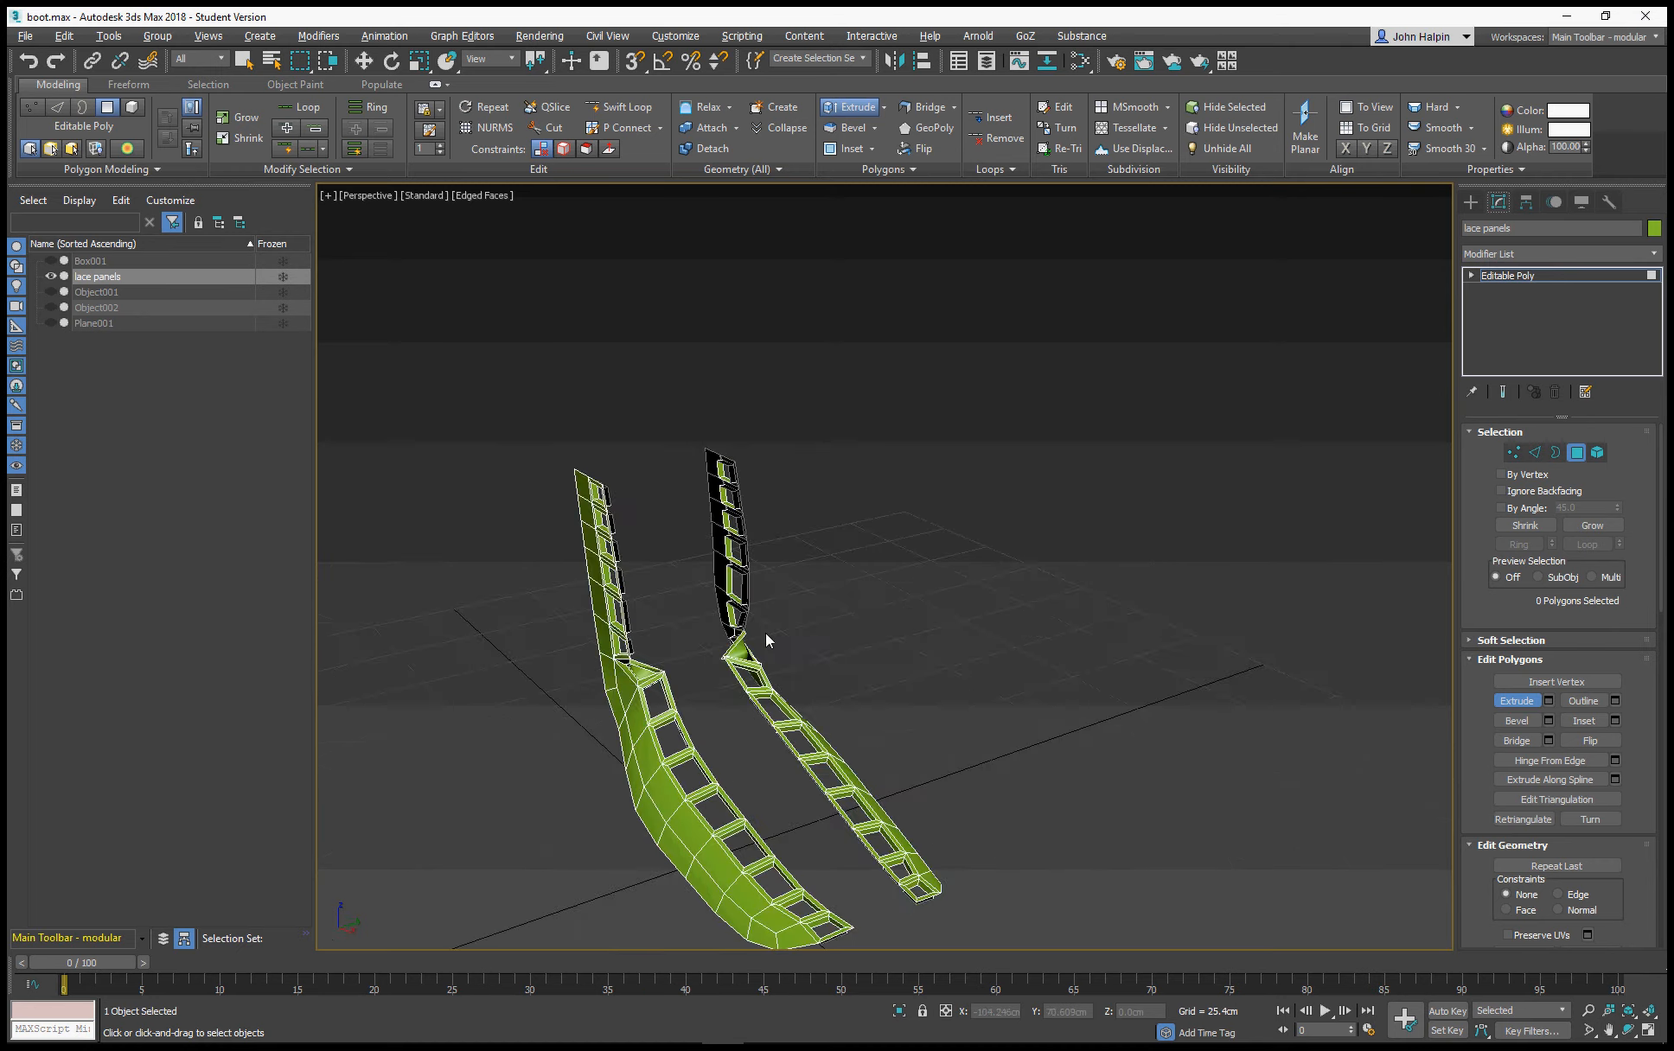
scroll(765, 633, "up", 6)
left_click(520, 742)
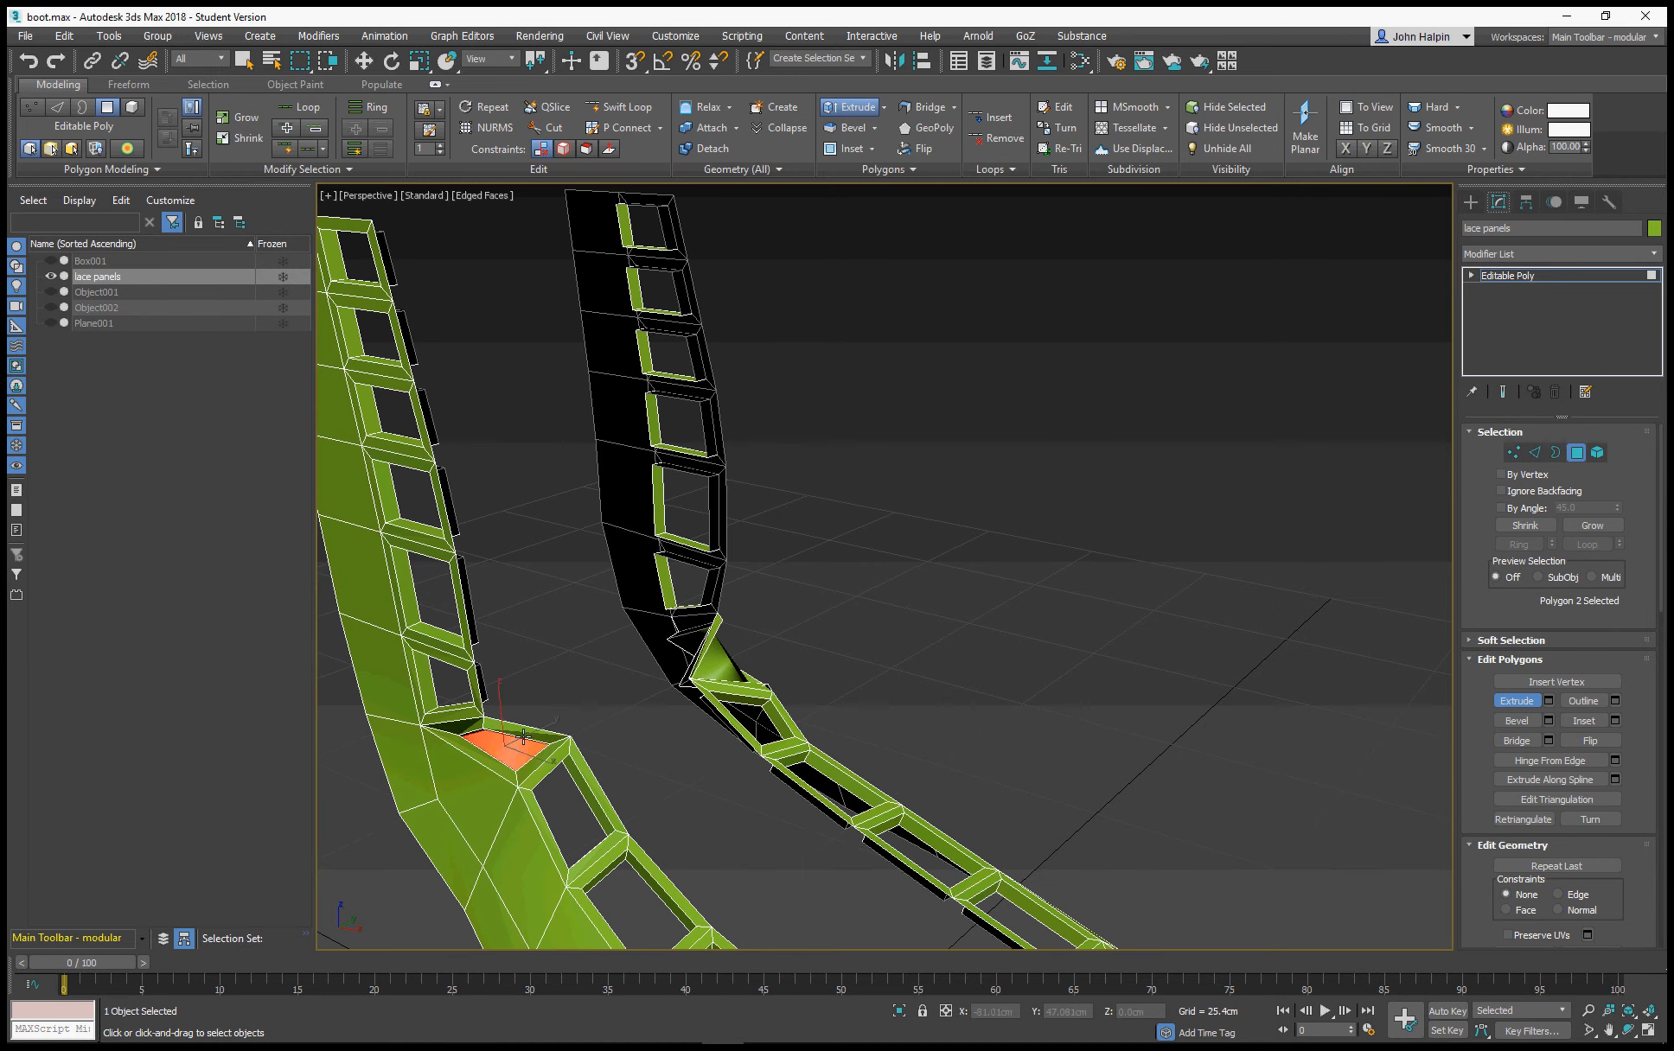
middle_click_drag(705, 687, 870, 646, "alt")
left_click(1003, 645, "ctrl")
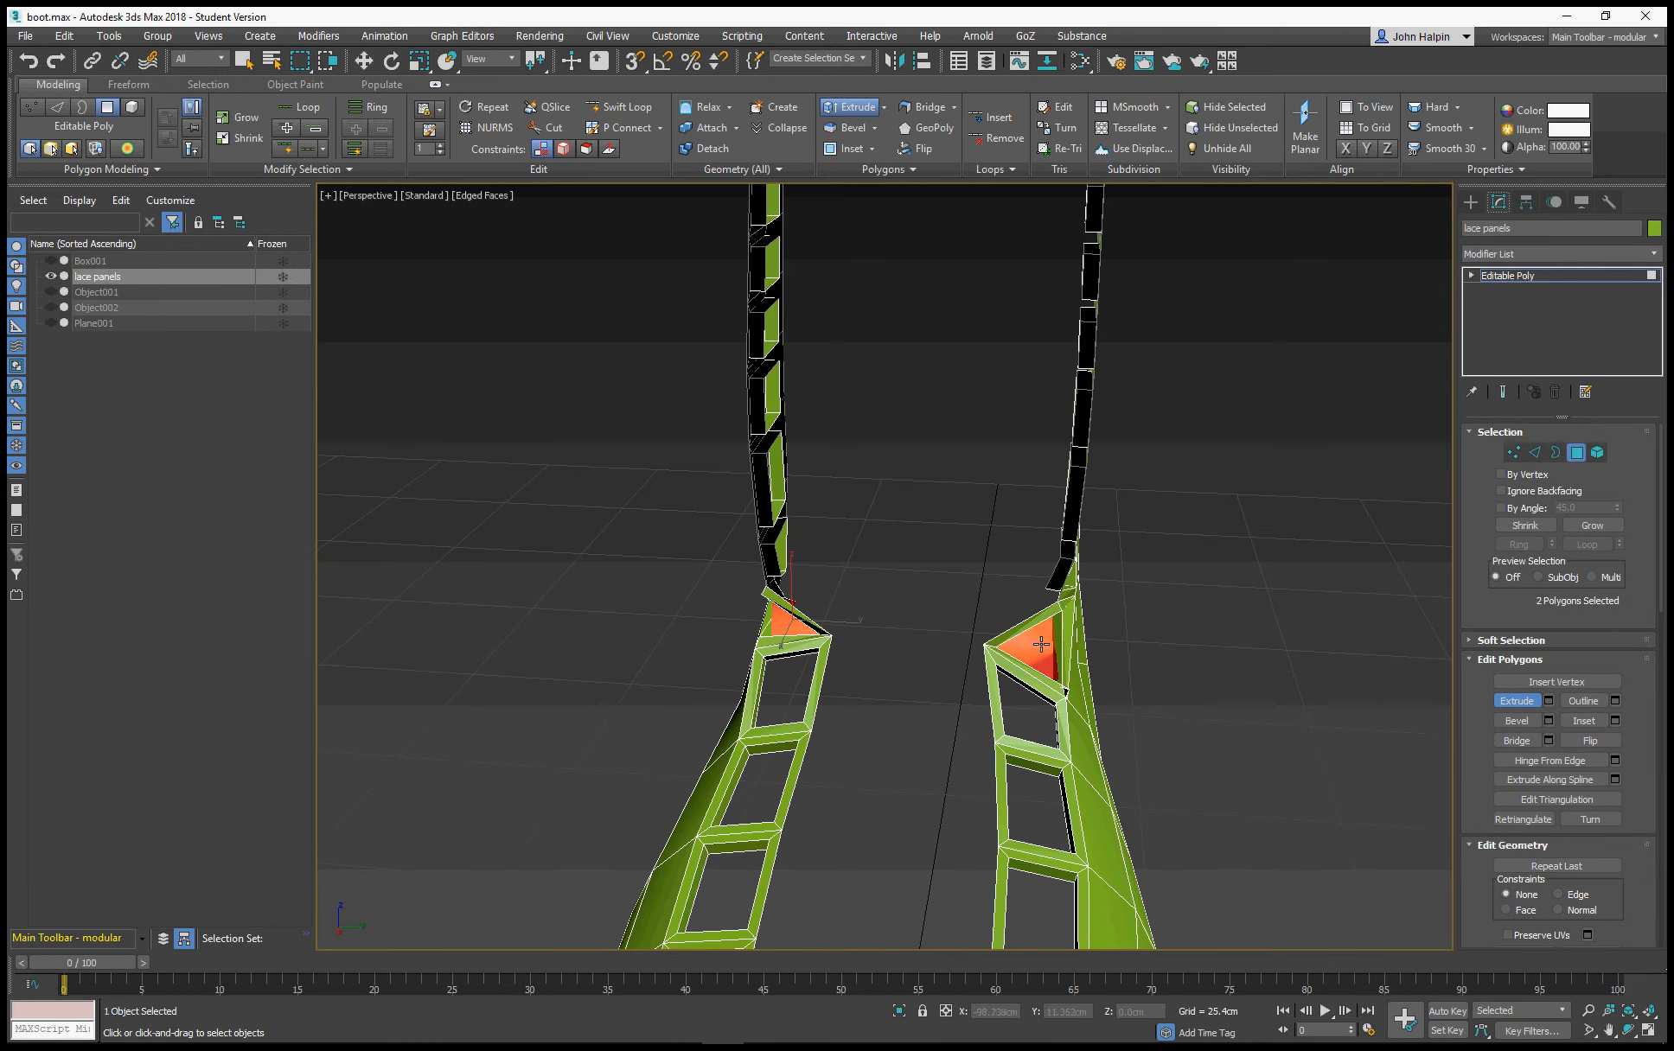
scroll(1487, 644, "down", 5)
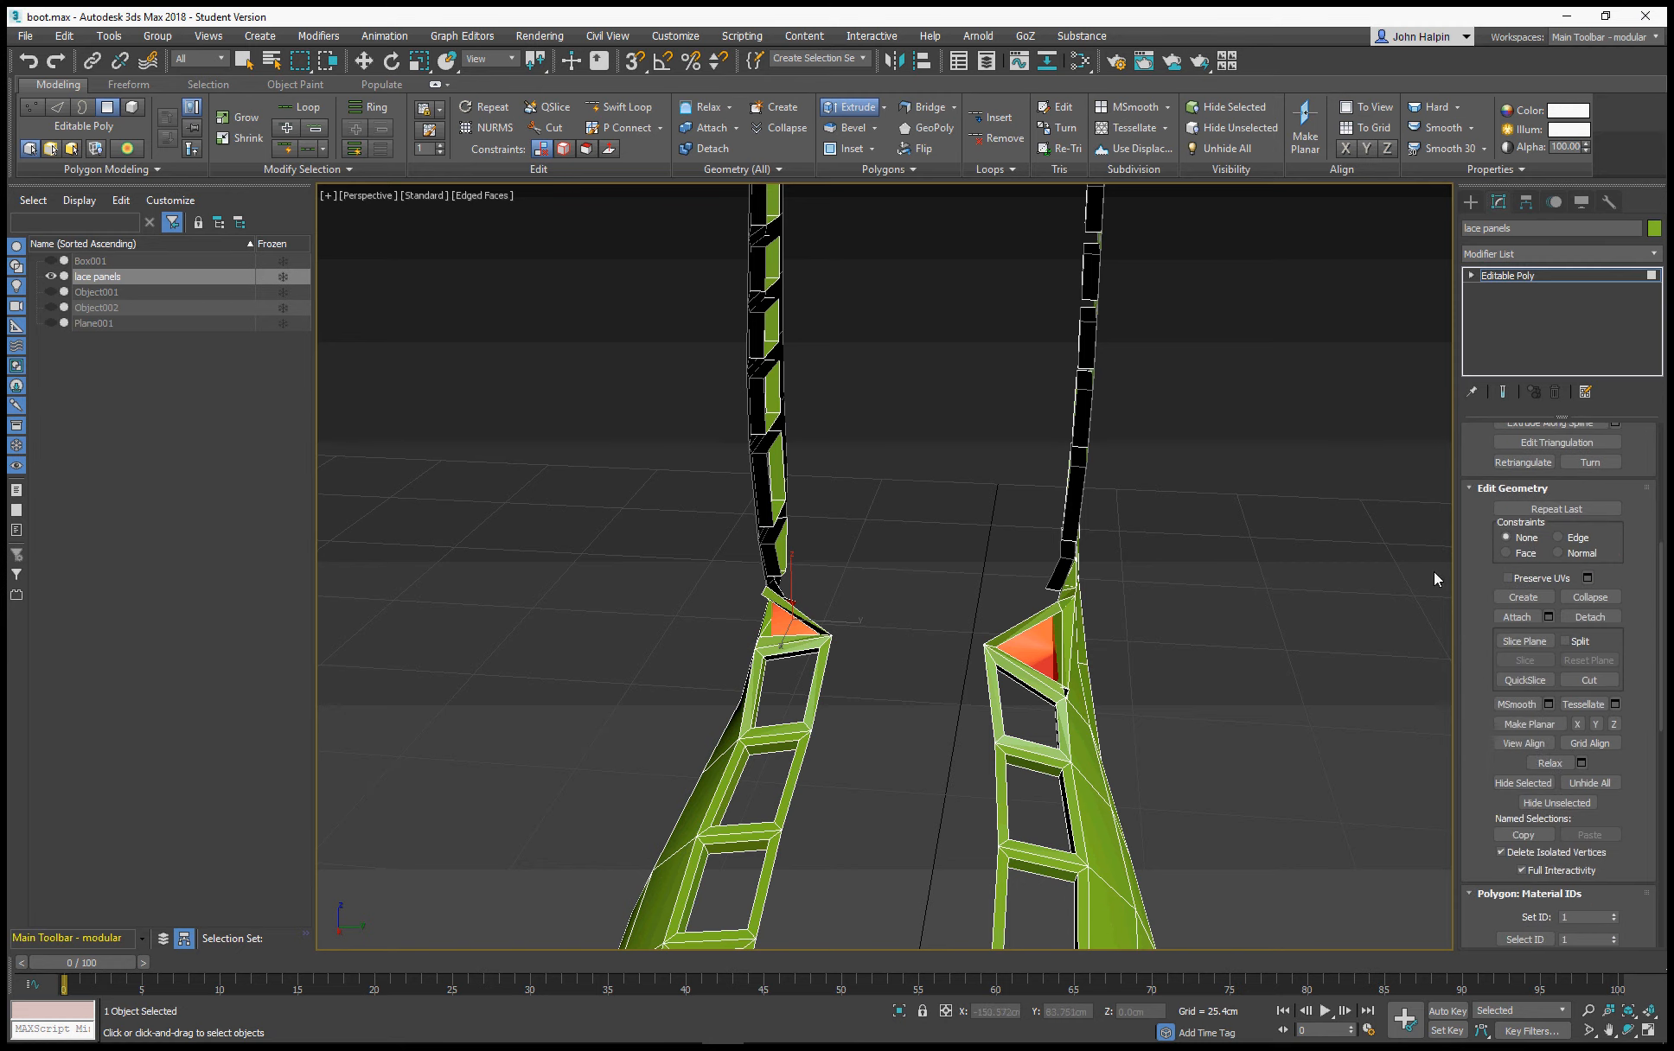
left_click(1557, 758)
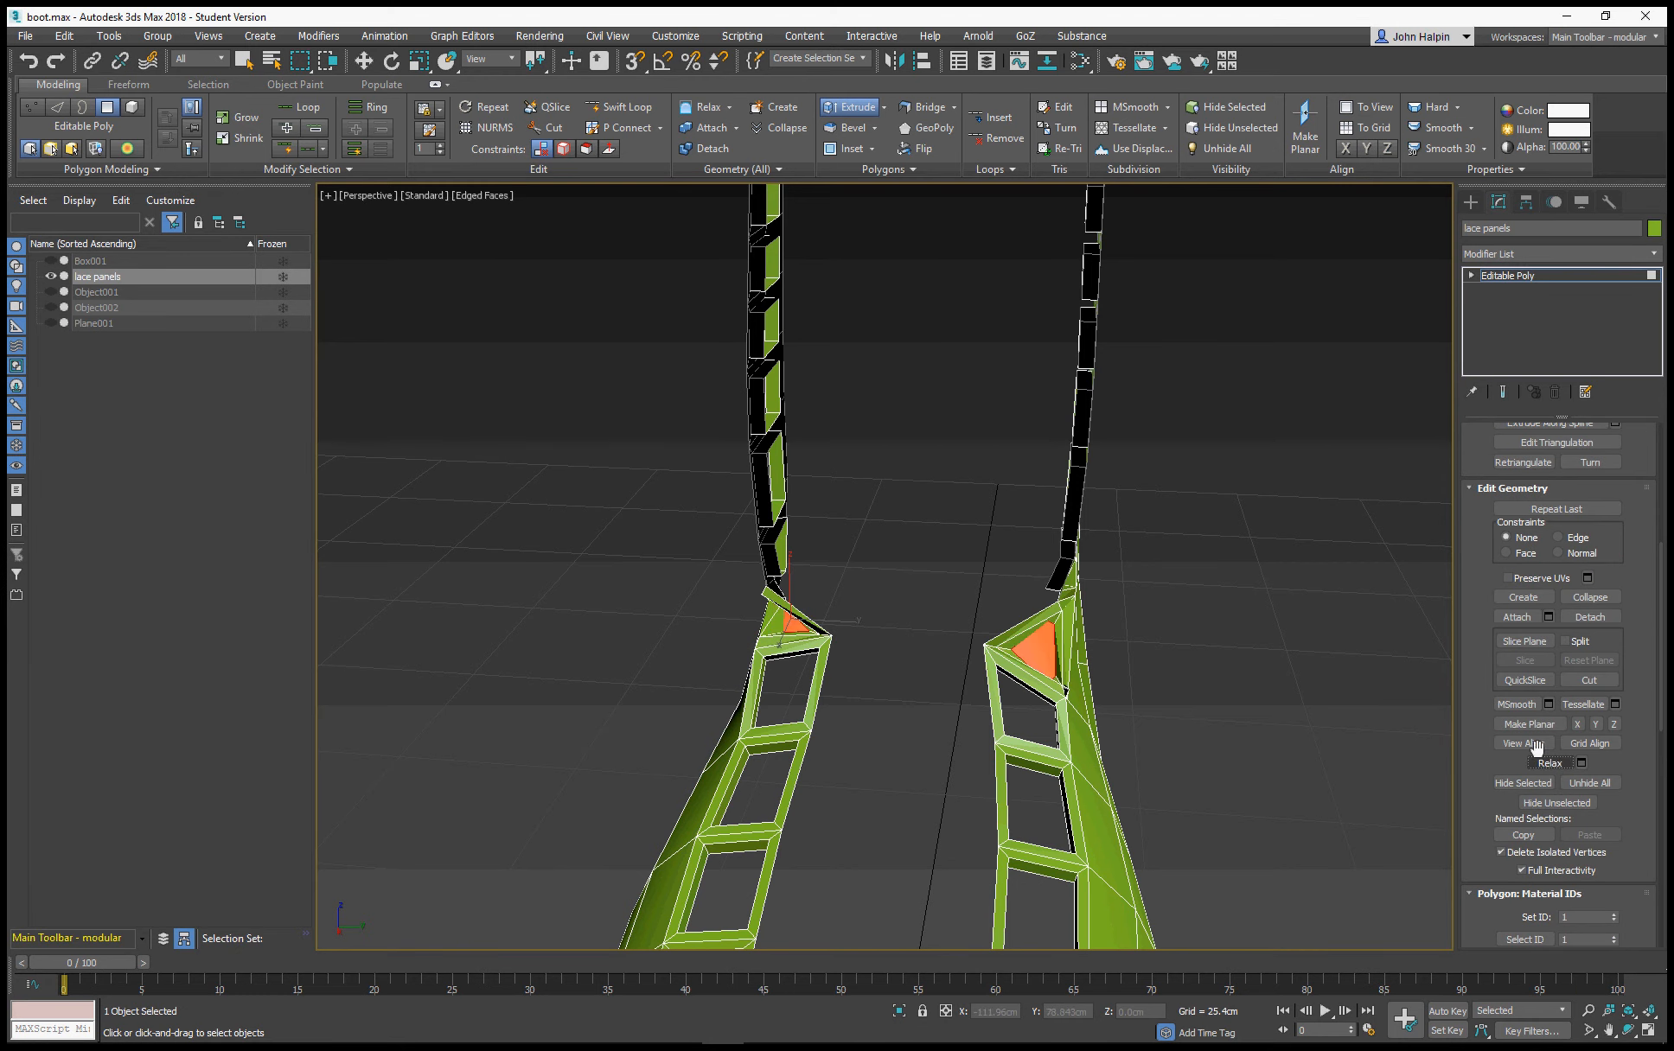
Grow the ankle polygon selection by one ring and relax the enlarged selection
middle_click_drag(1294, 688, 891, 588, "alt")
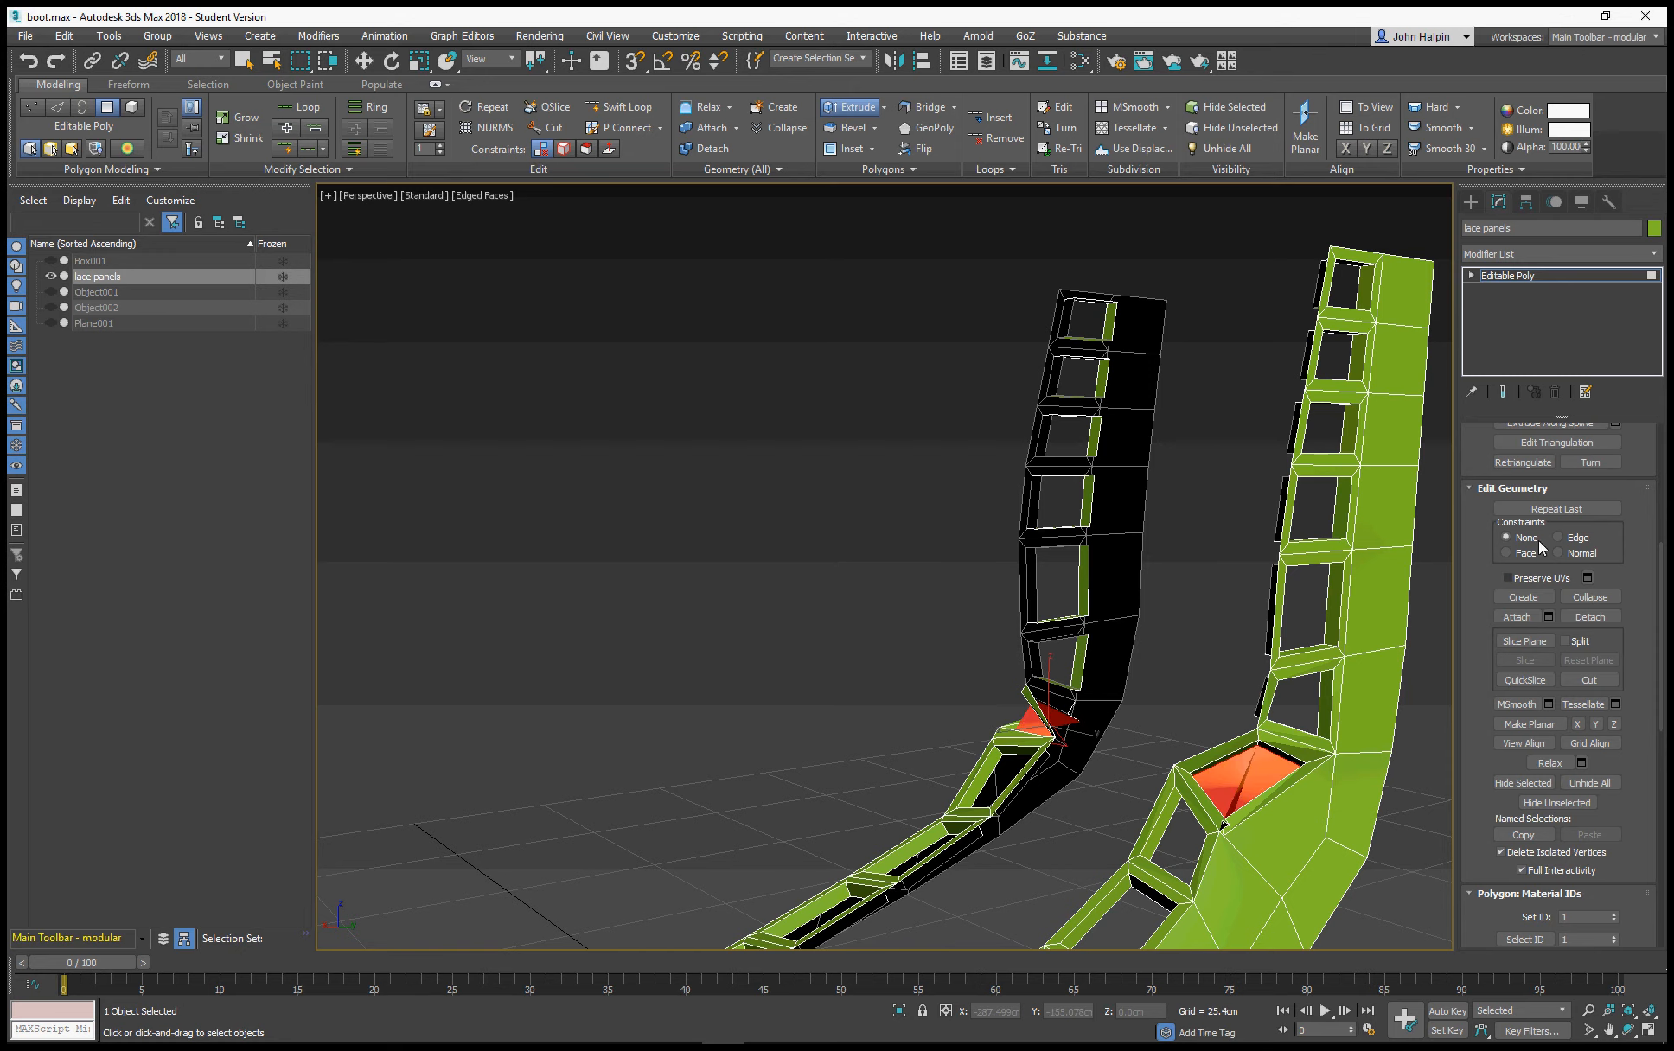
scroll(1463, 450, "up", 5)
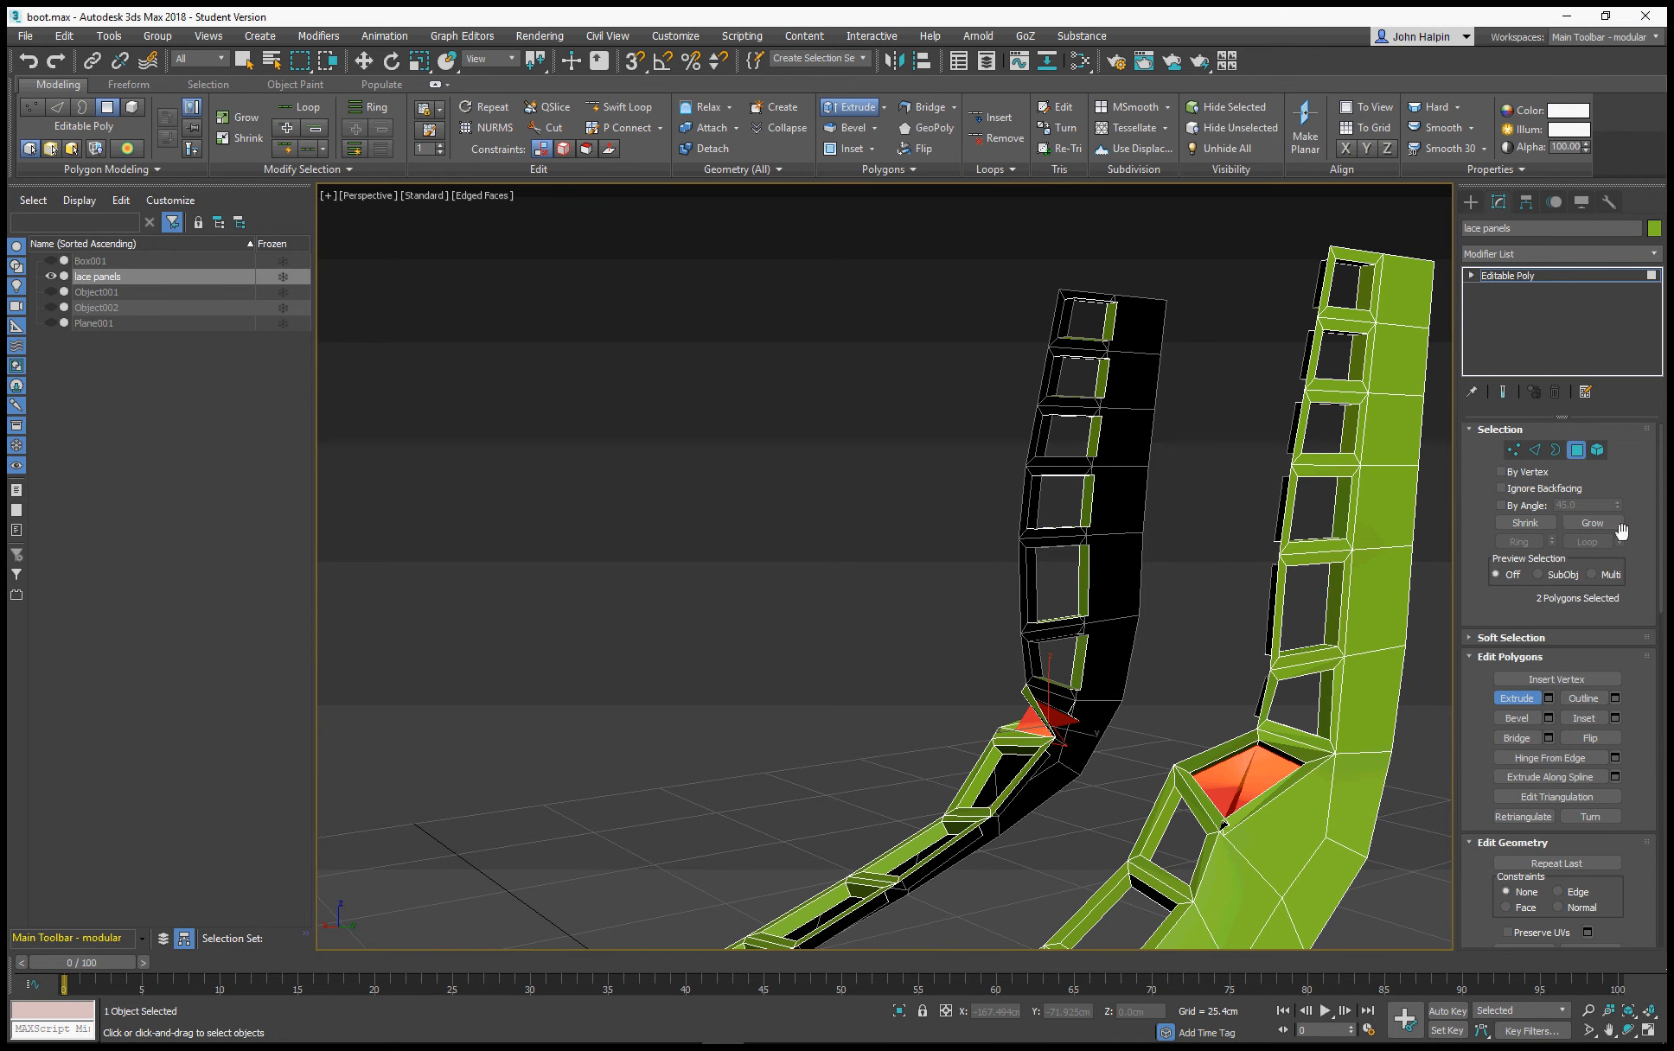
left_click(1595, 522)
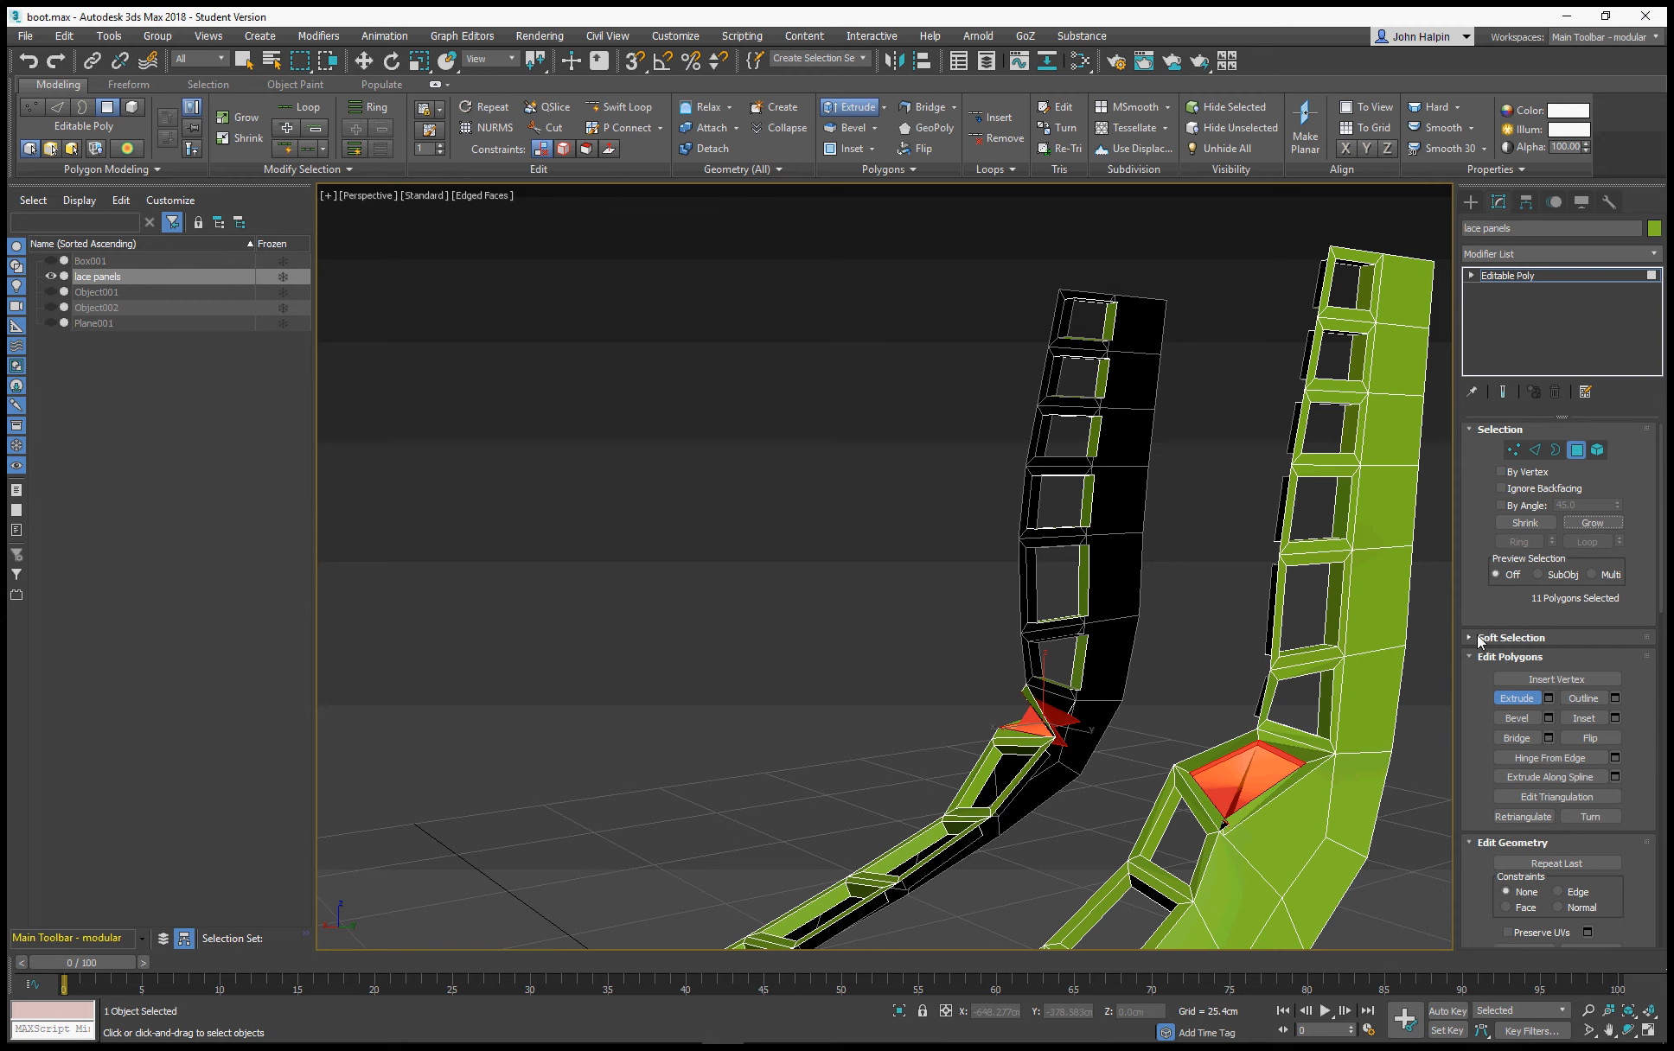
scroll(1481, 644, "down", 4)
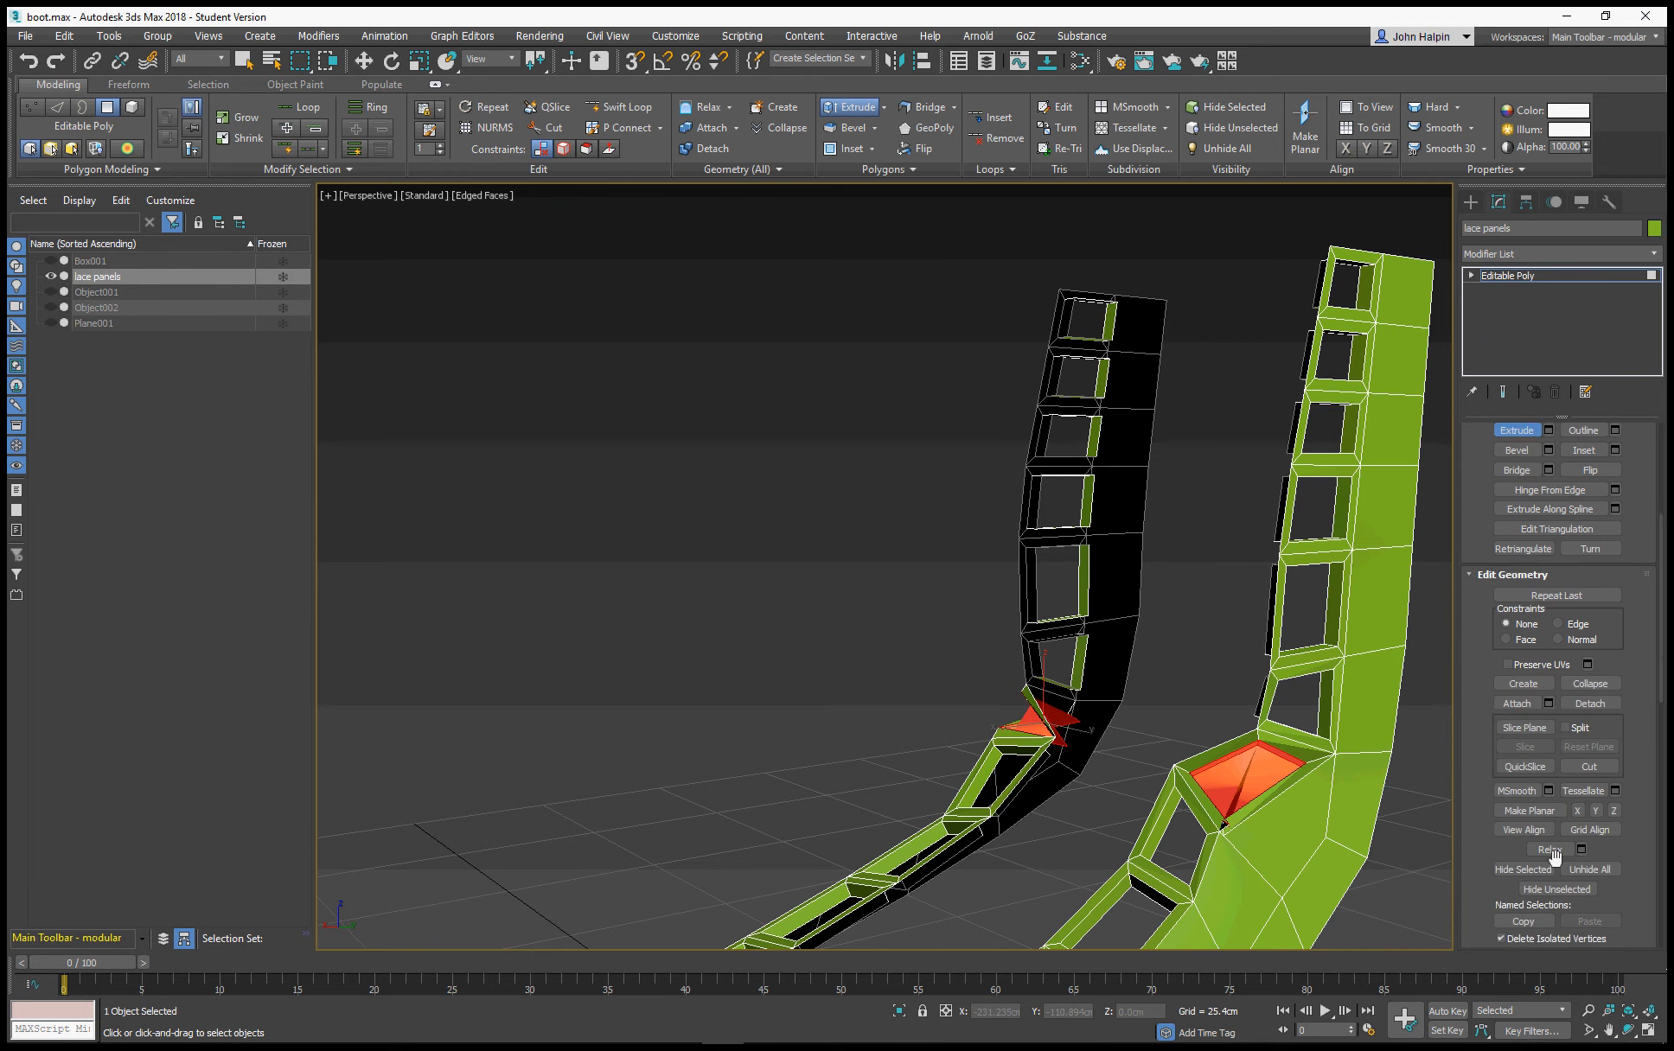
left_click(1551, 850)
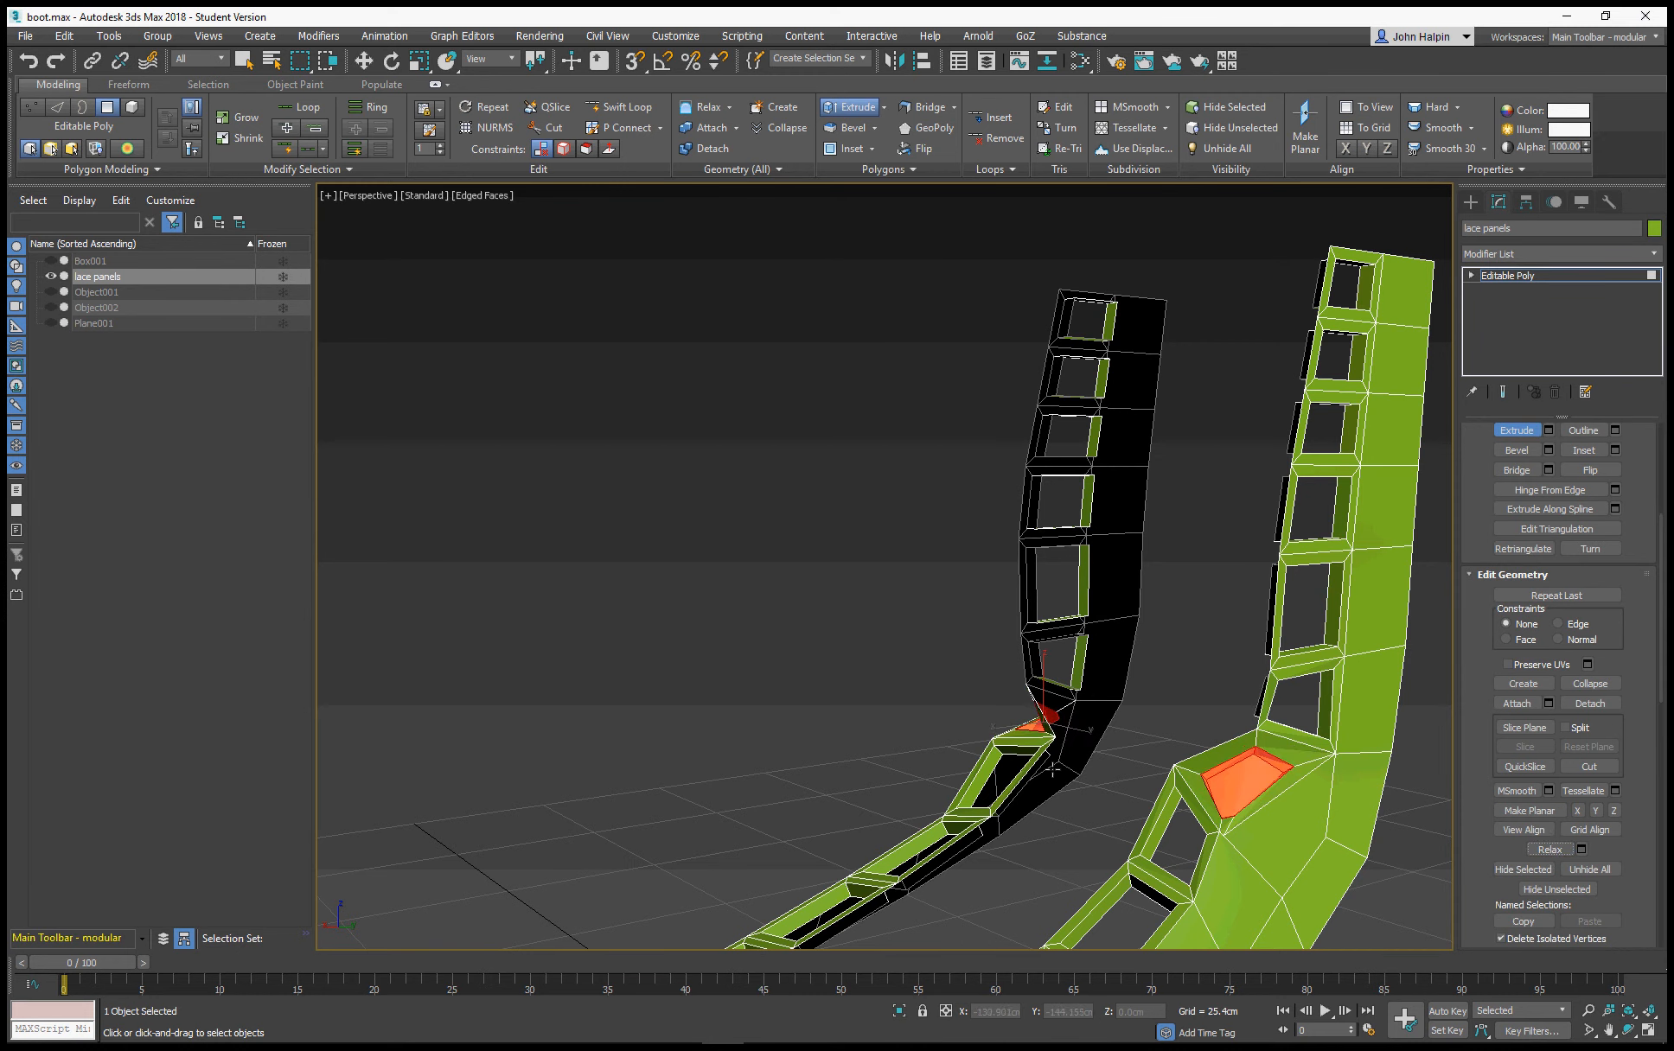
Shrink the selection back to the two central ankle polygons, delete them to open the holes, and exit Extrude
scroll(1543, 458, "up", 4)
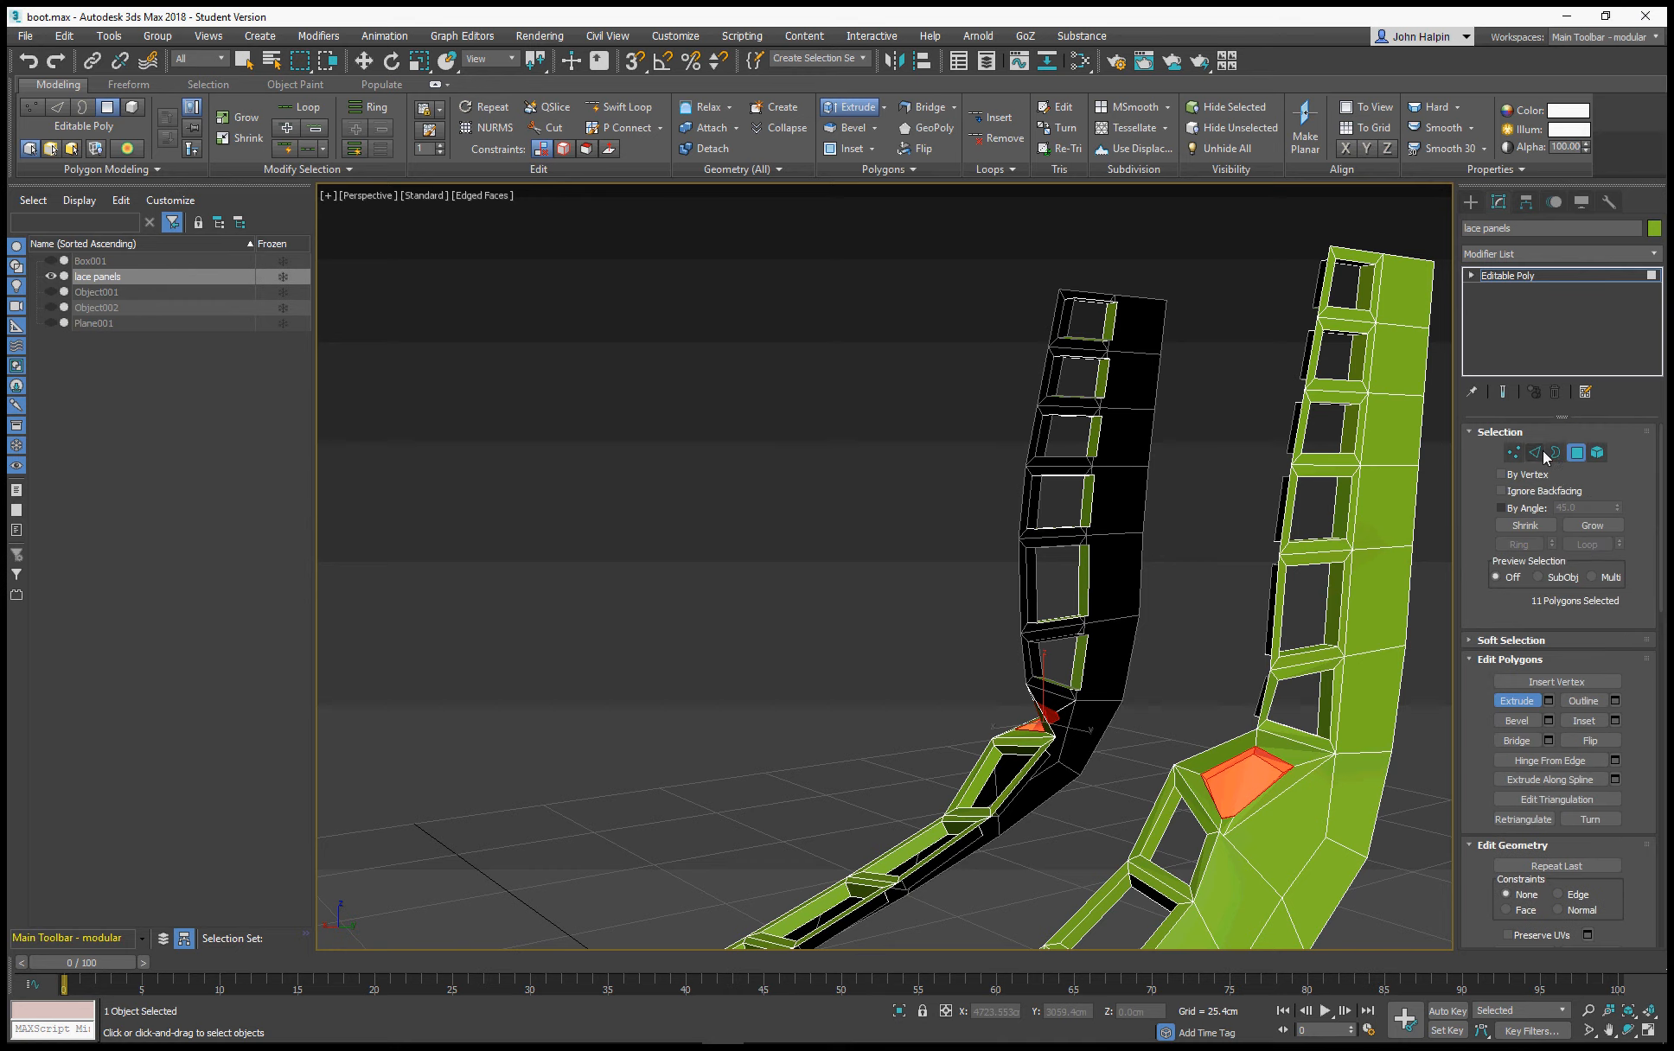
left_click(1537, 525)
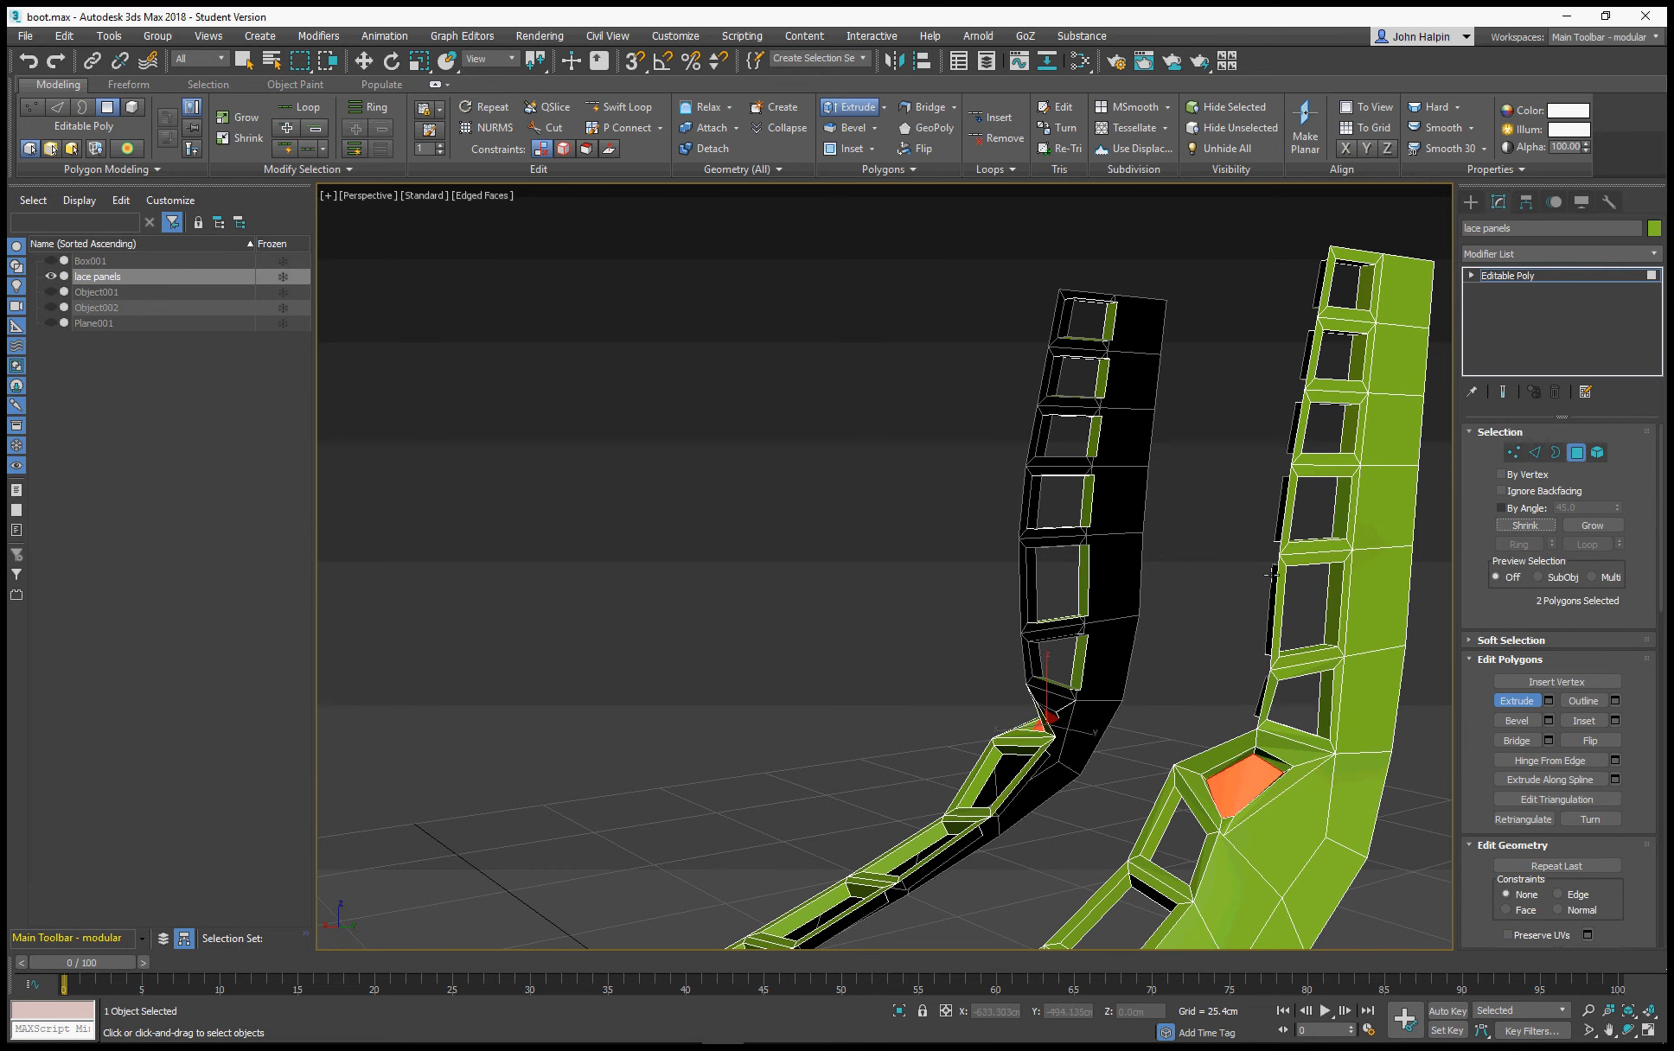
left_click(1536, 525)
scroll(848, 652, "down", 5)
middle_click_drag(848, 651, 1134, 617, "alt")
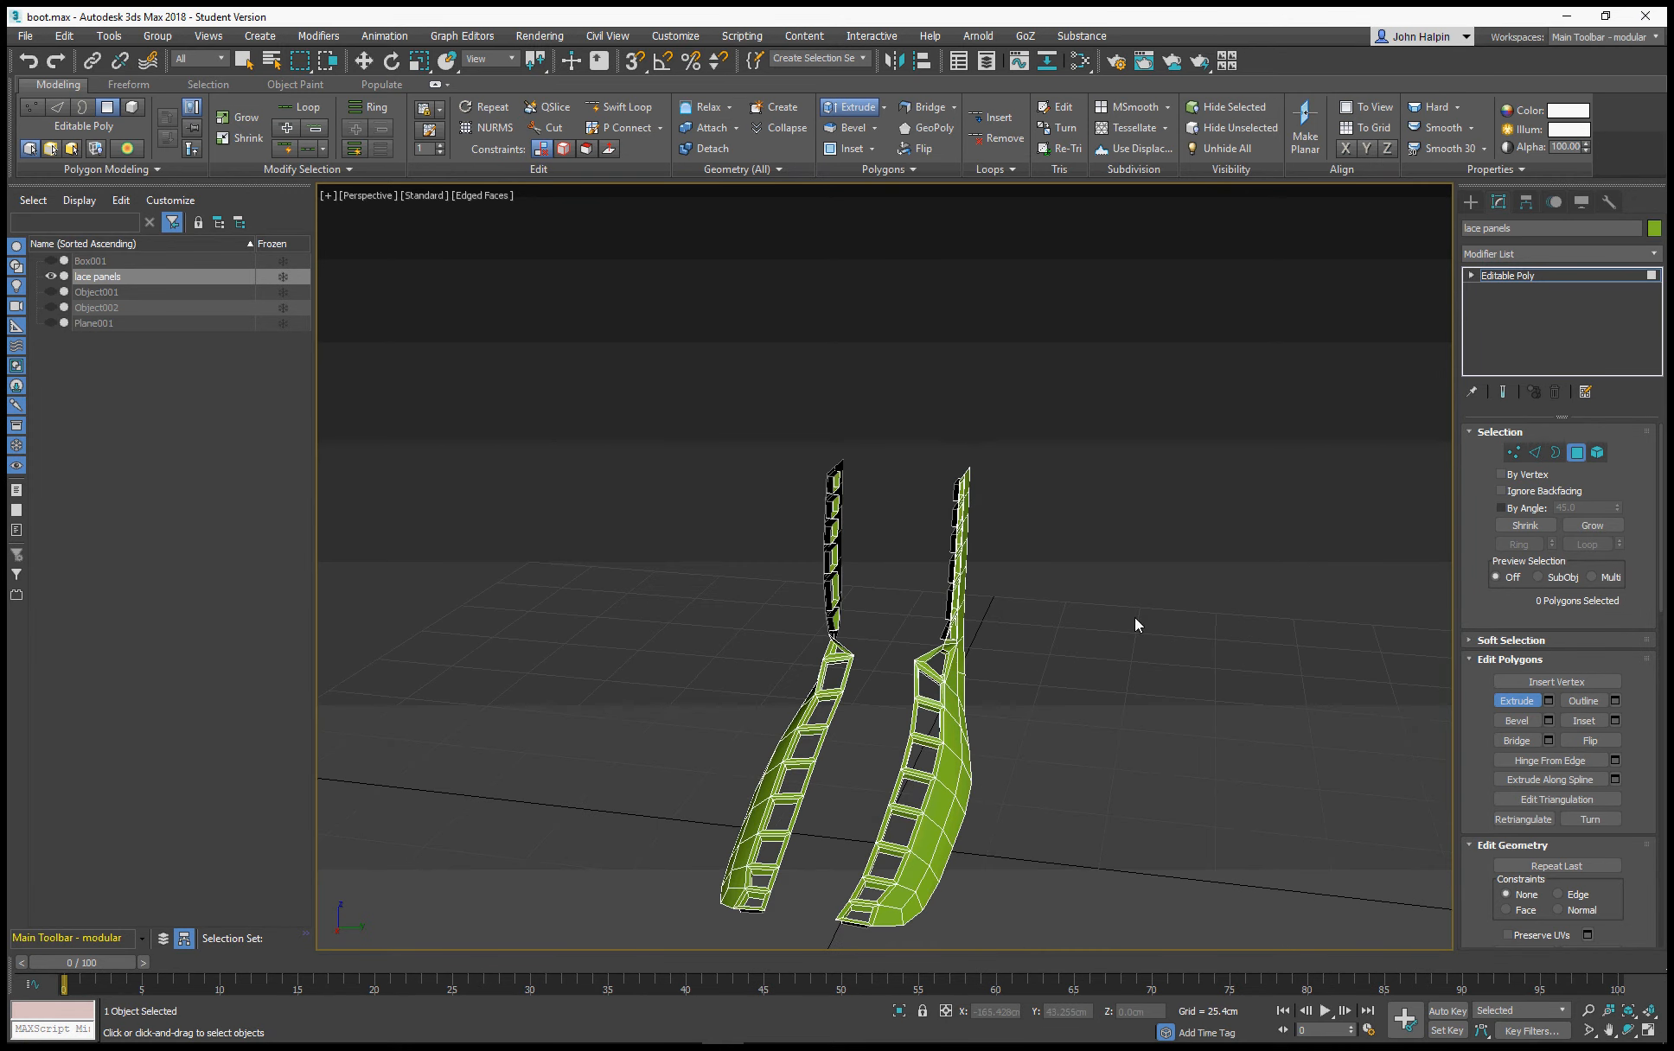
key("Escape")
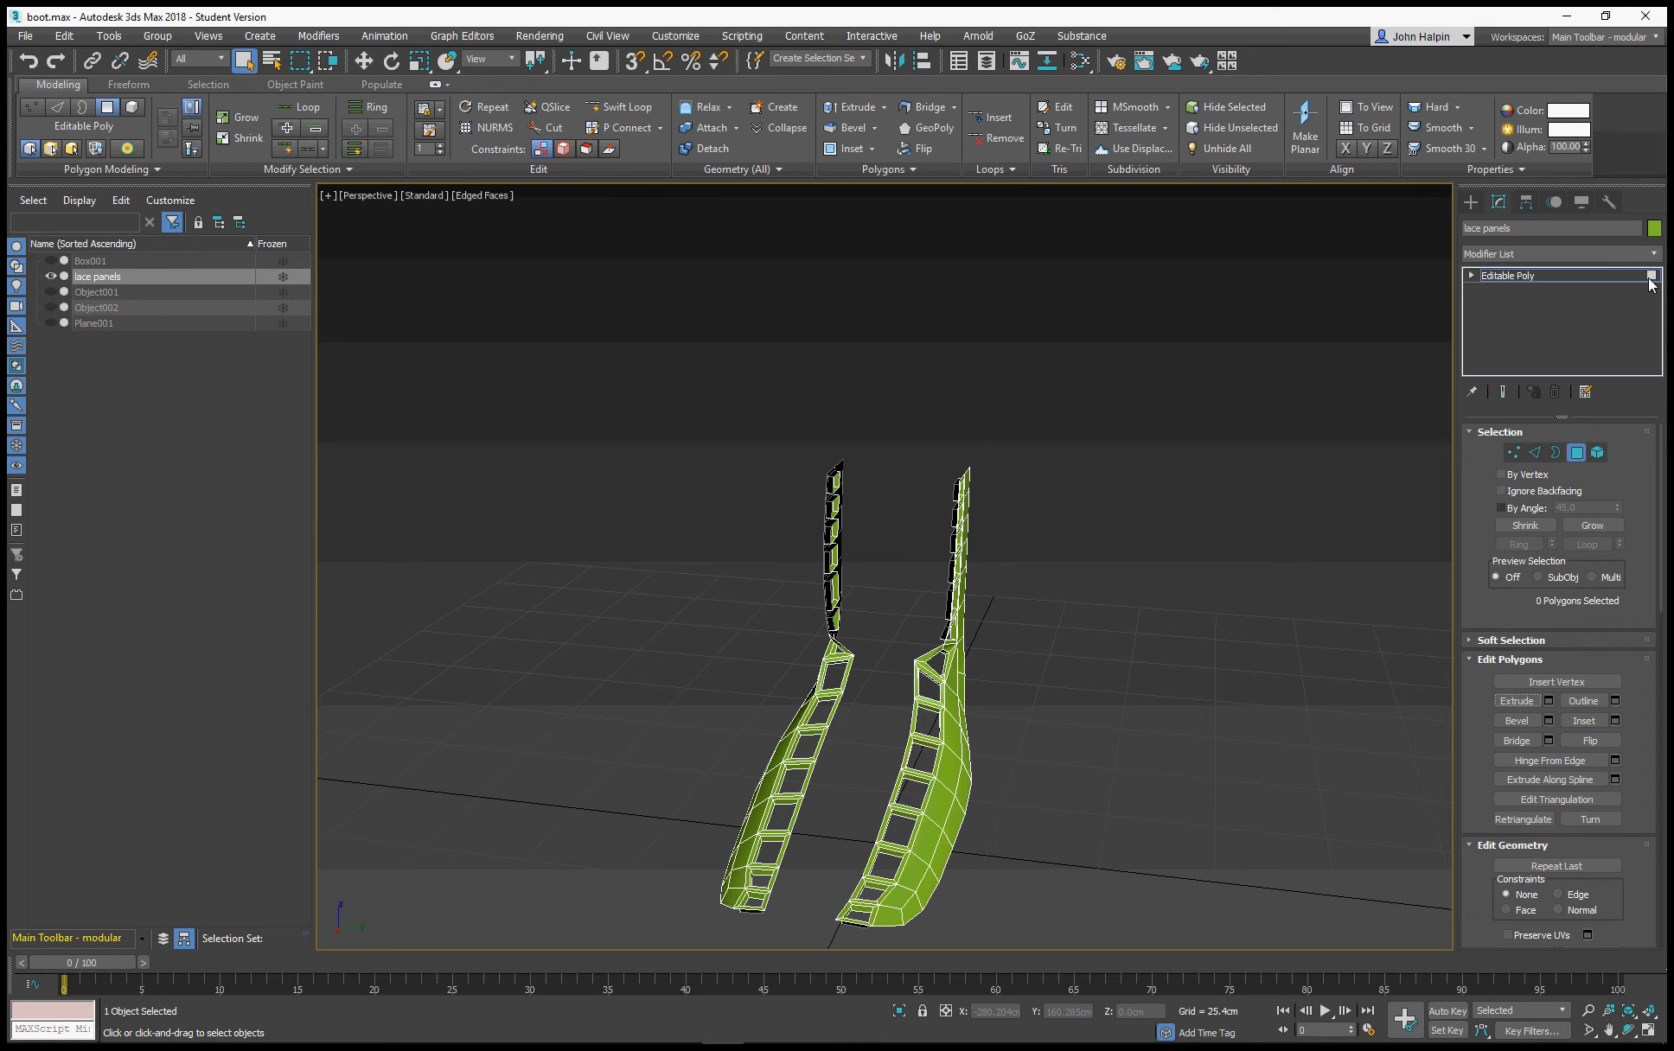
Add an OpenSubdiv modifier to the lace panels and set its iterations to 2
left_click(1653, 253)
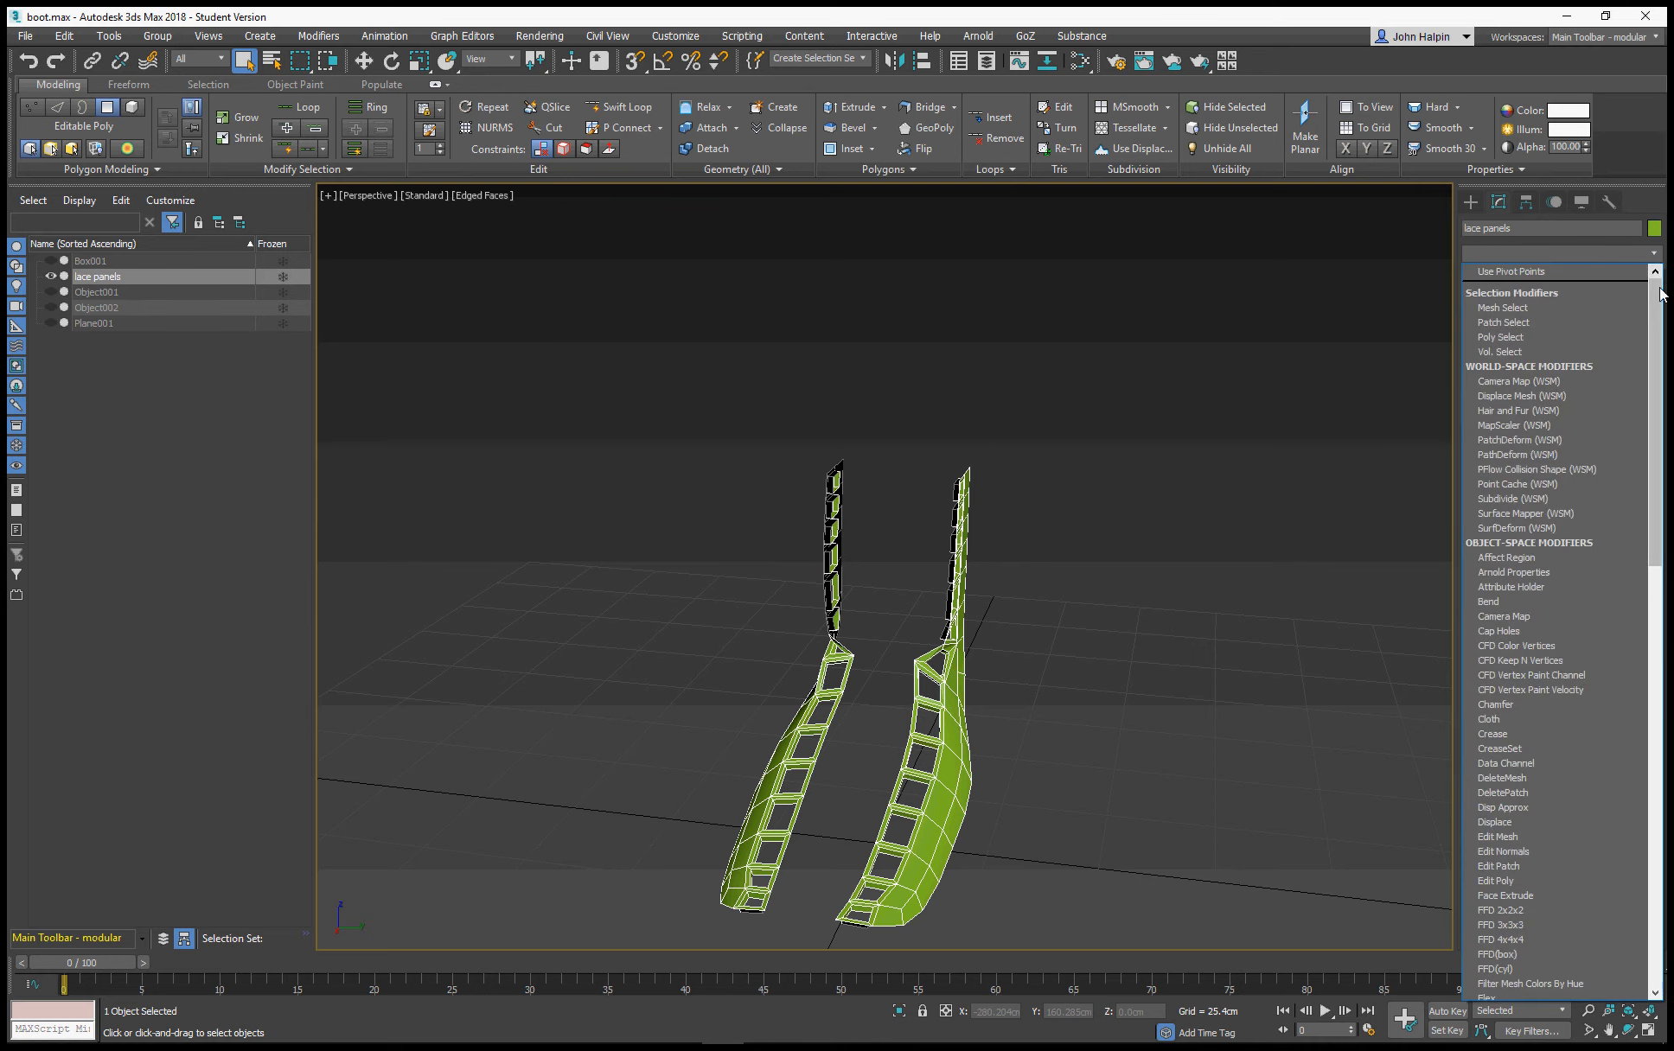
left_click_drag(1656, 294, 1665, 581)
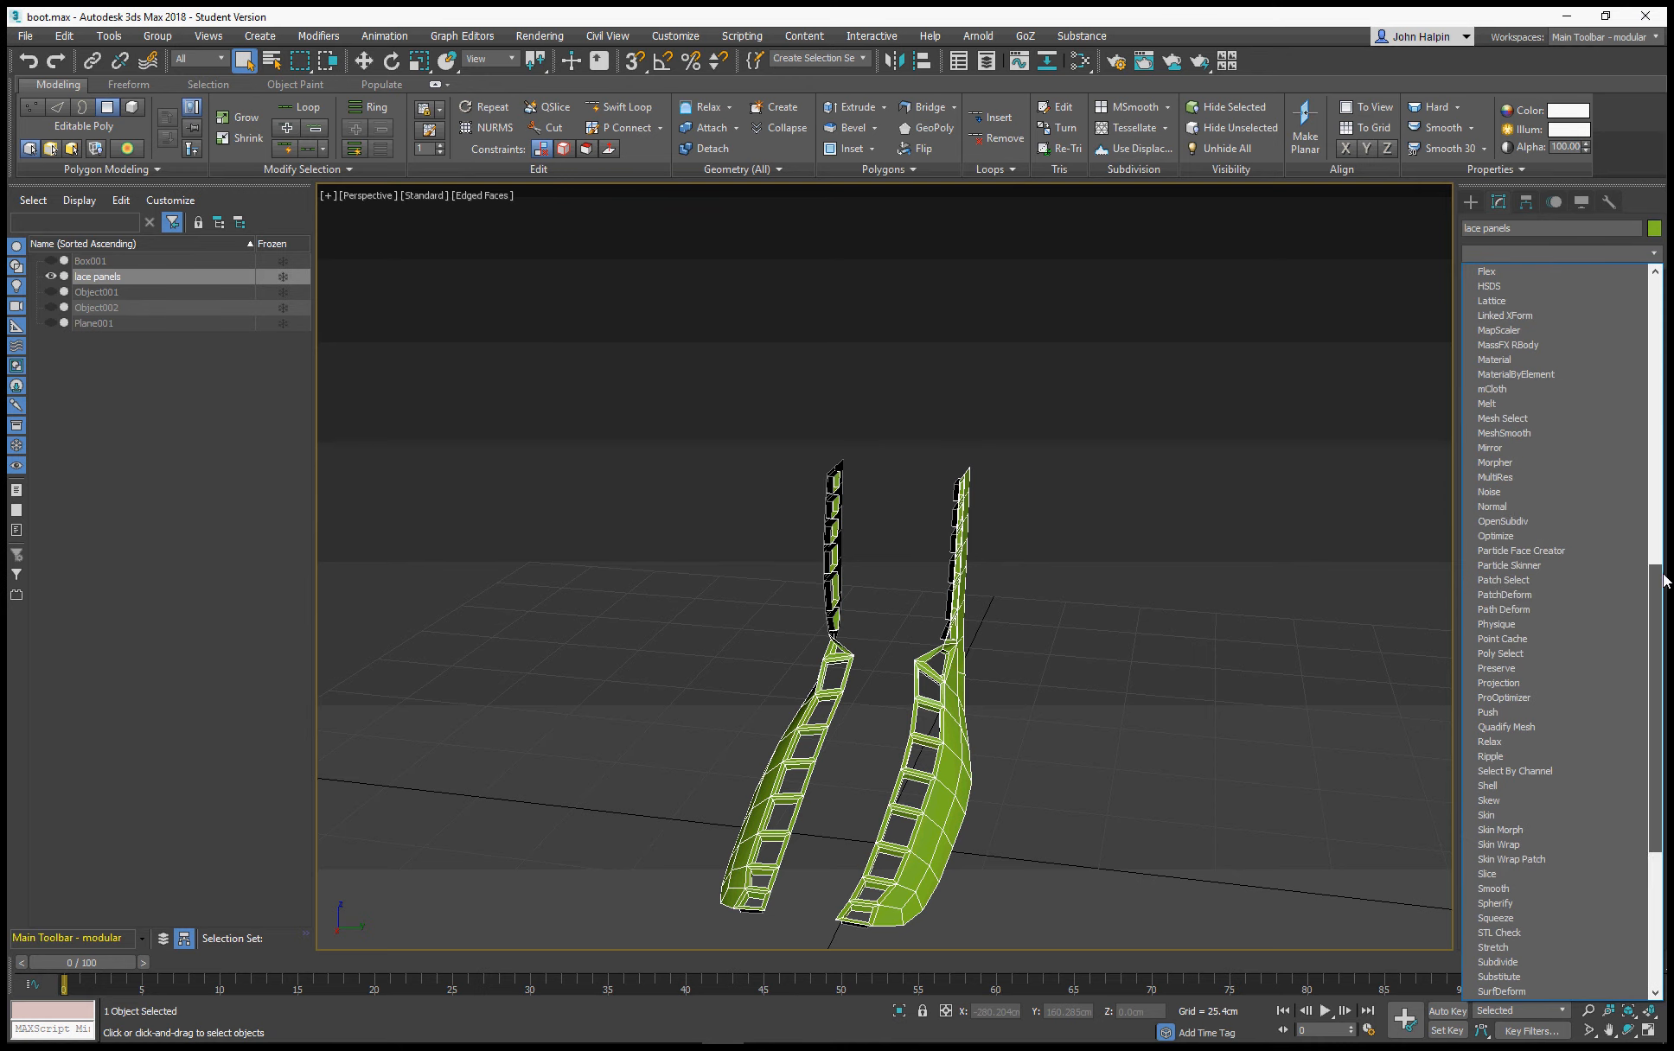
left_click(1530, 523)
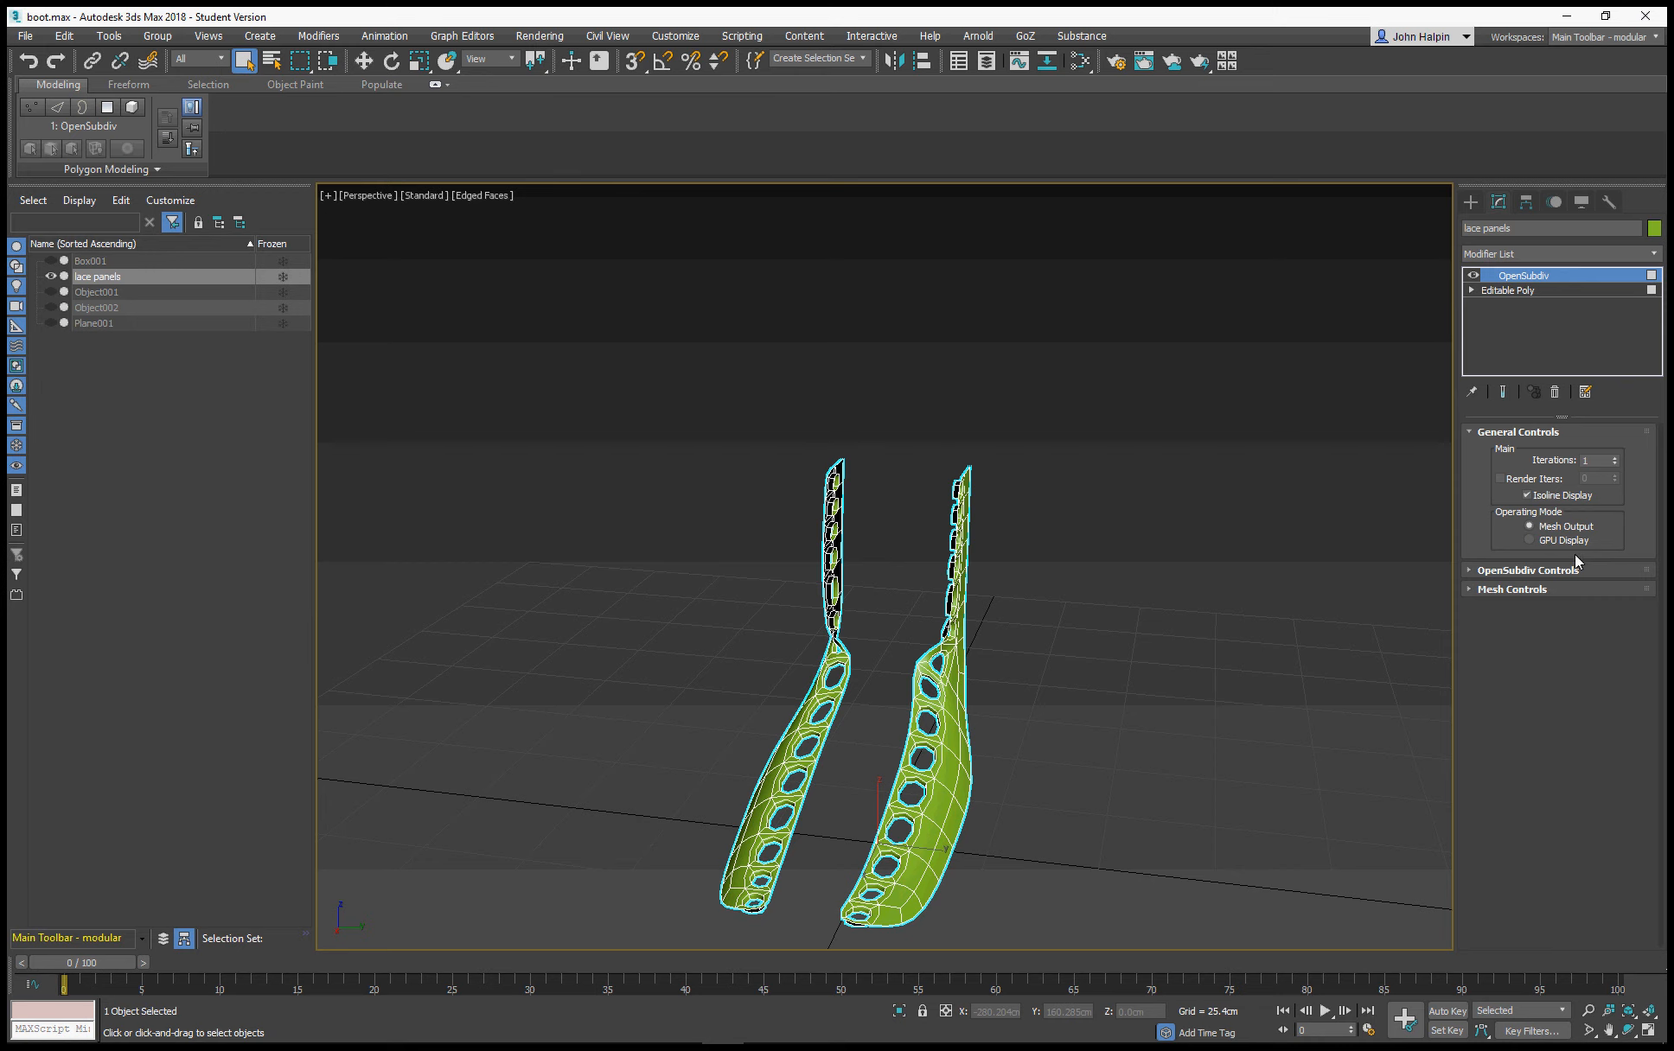
left_click(1614, 463)
left_click(1614, 458)
left_click(1614, 458)
middle_click_drag(1149, 579, 1229, 546, "alt")
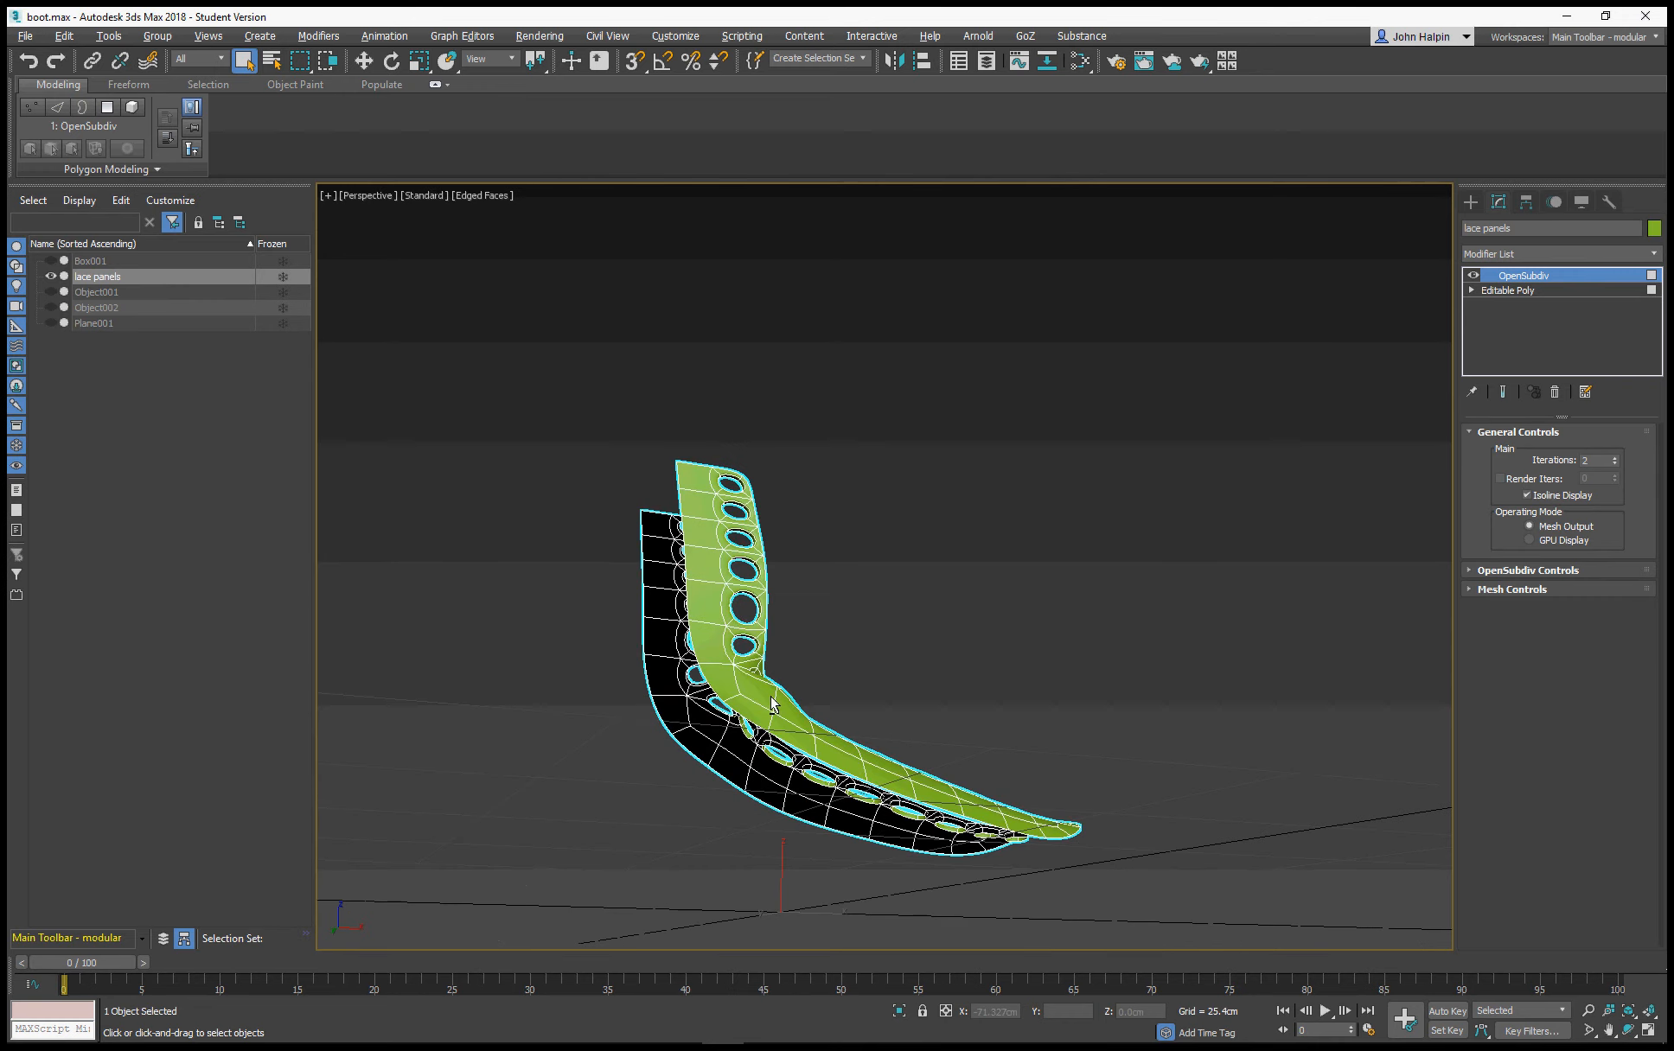
middle_click_drag(771, 699, 750, 711, "alt")
scroll(766, 713, "up", 4)
scroll(766, 713, "down", 4)
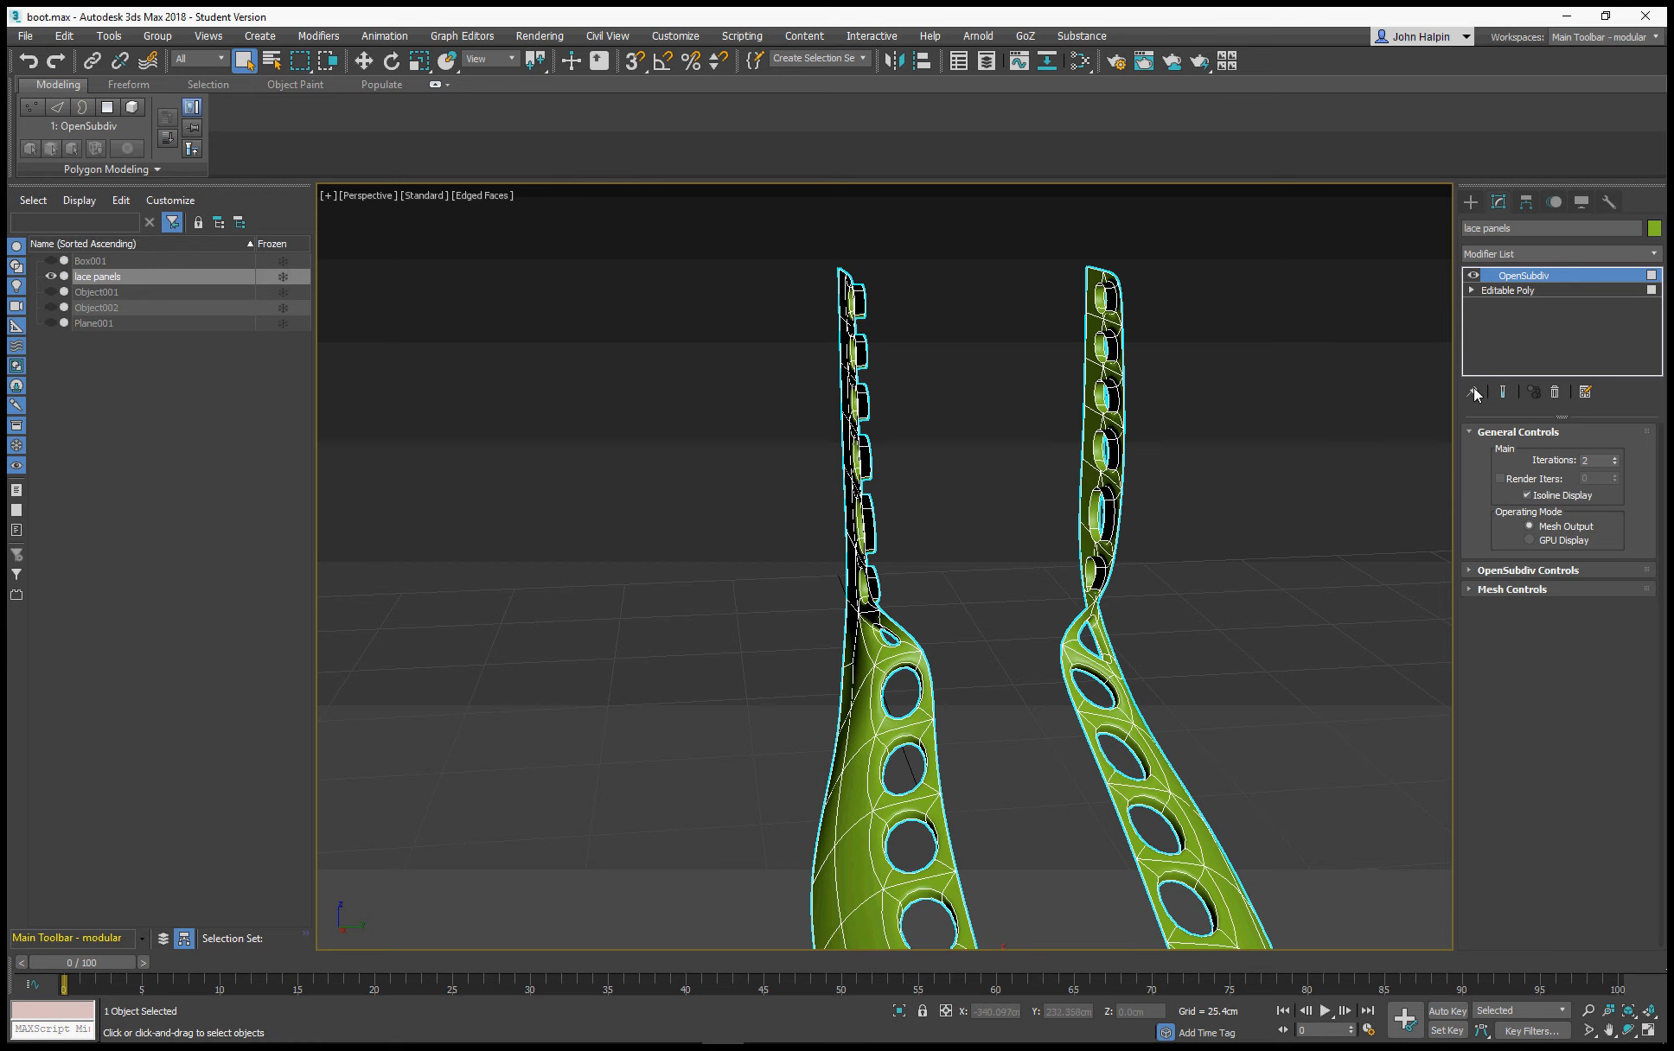
Insert a Shell modifier between the lace panels' Editable Poly and OpenSubdiv, and return to the OpenSubdiv level
left_click(1584, 290)
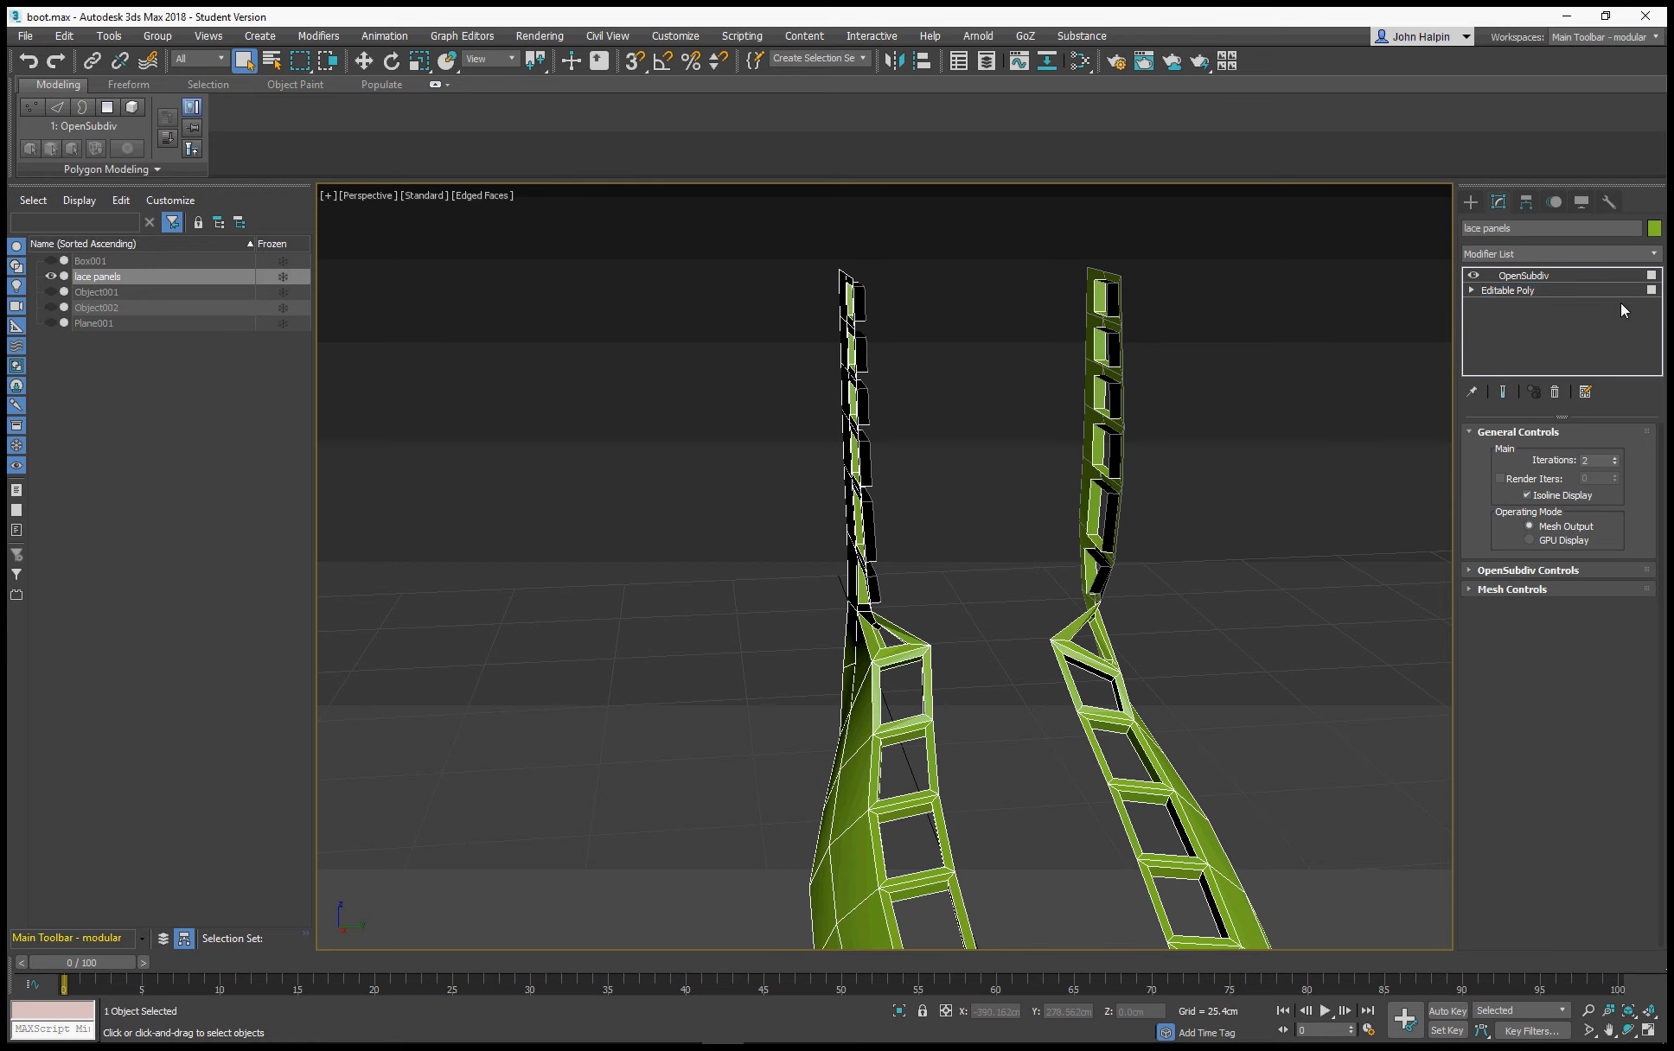
left_click(1576, 453)
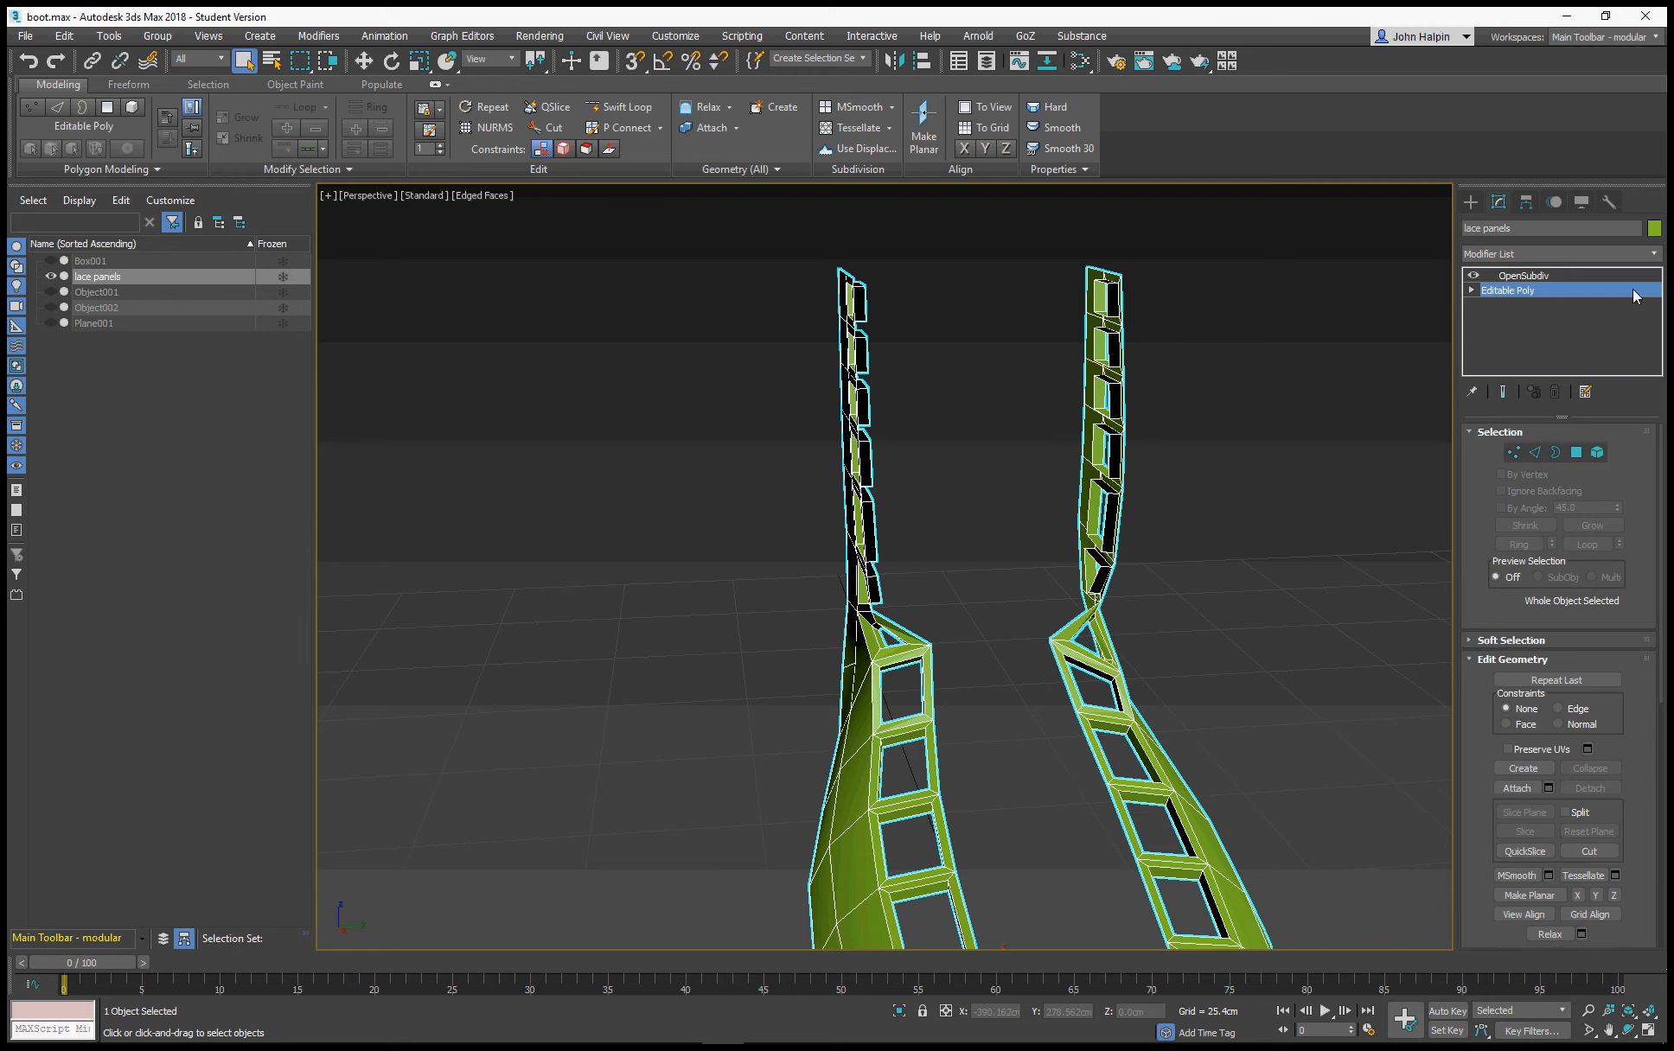
left_click(1654, 259)
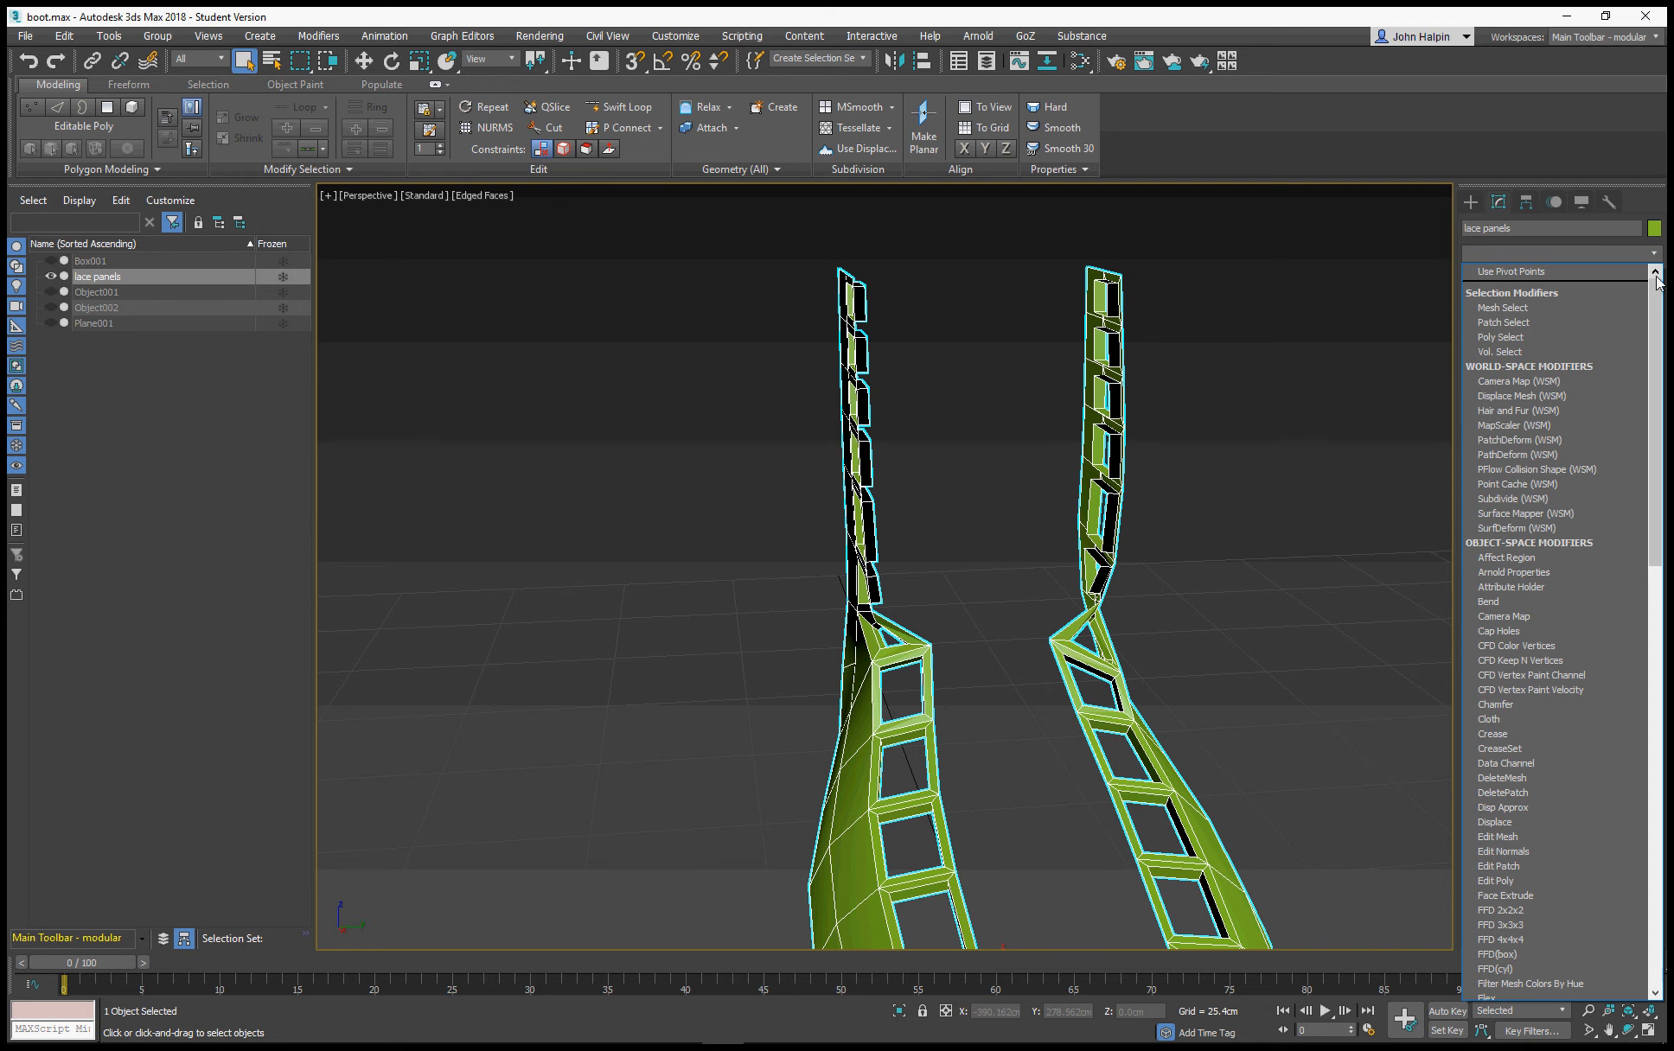
scroll(1643, 363, "down", 8)
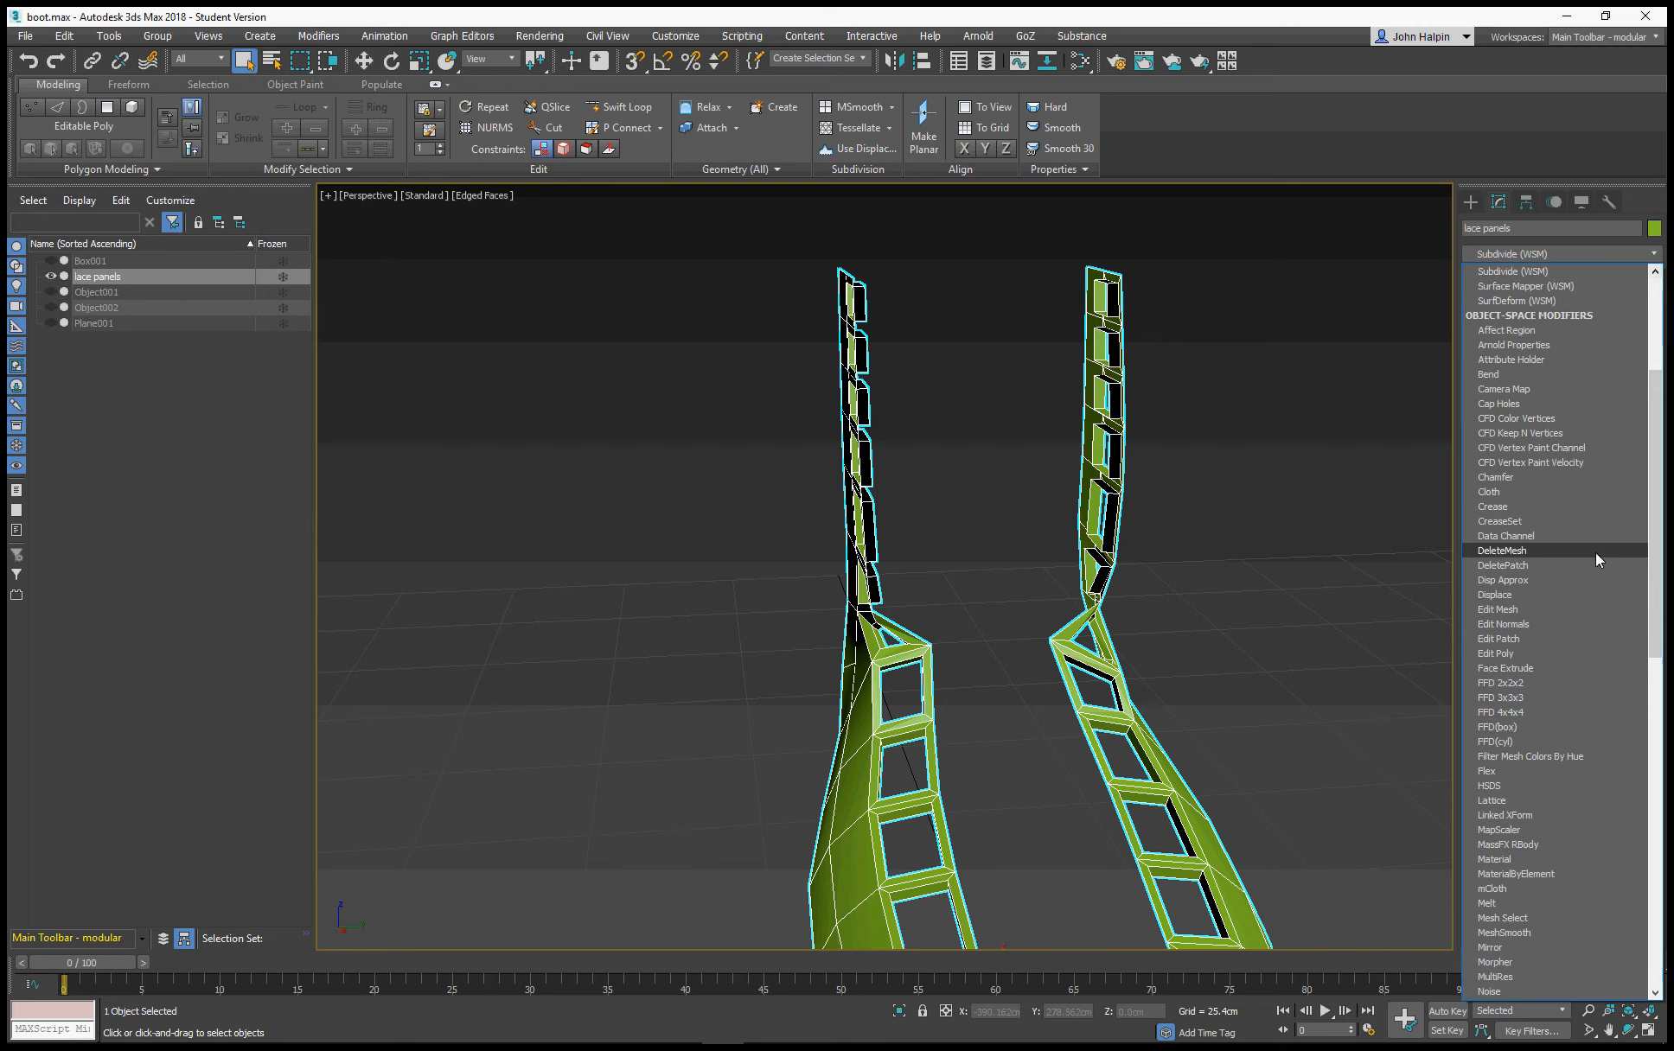
scroll(1557, 709, "down", 12)
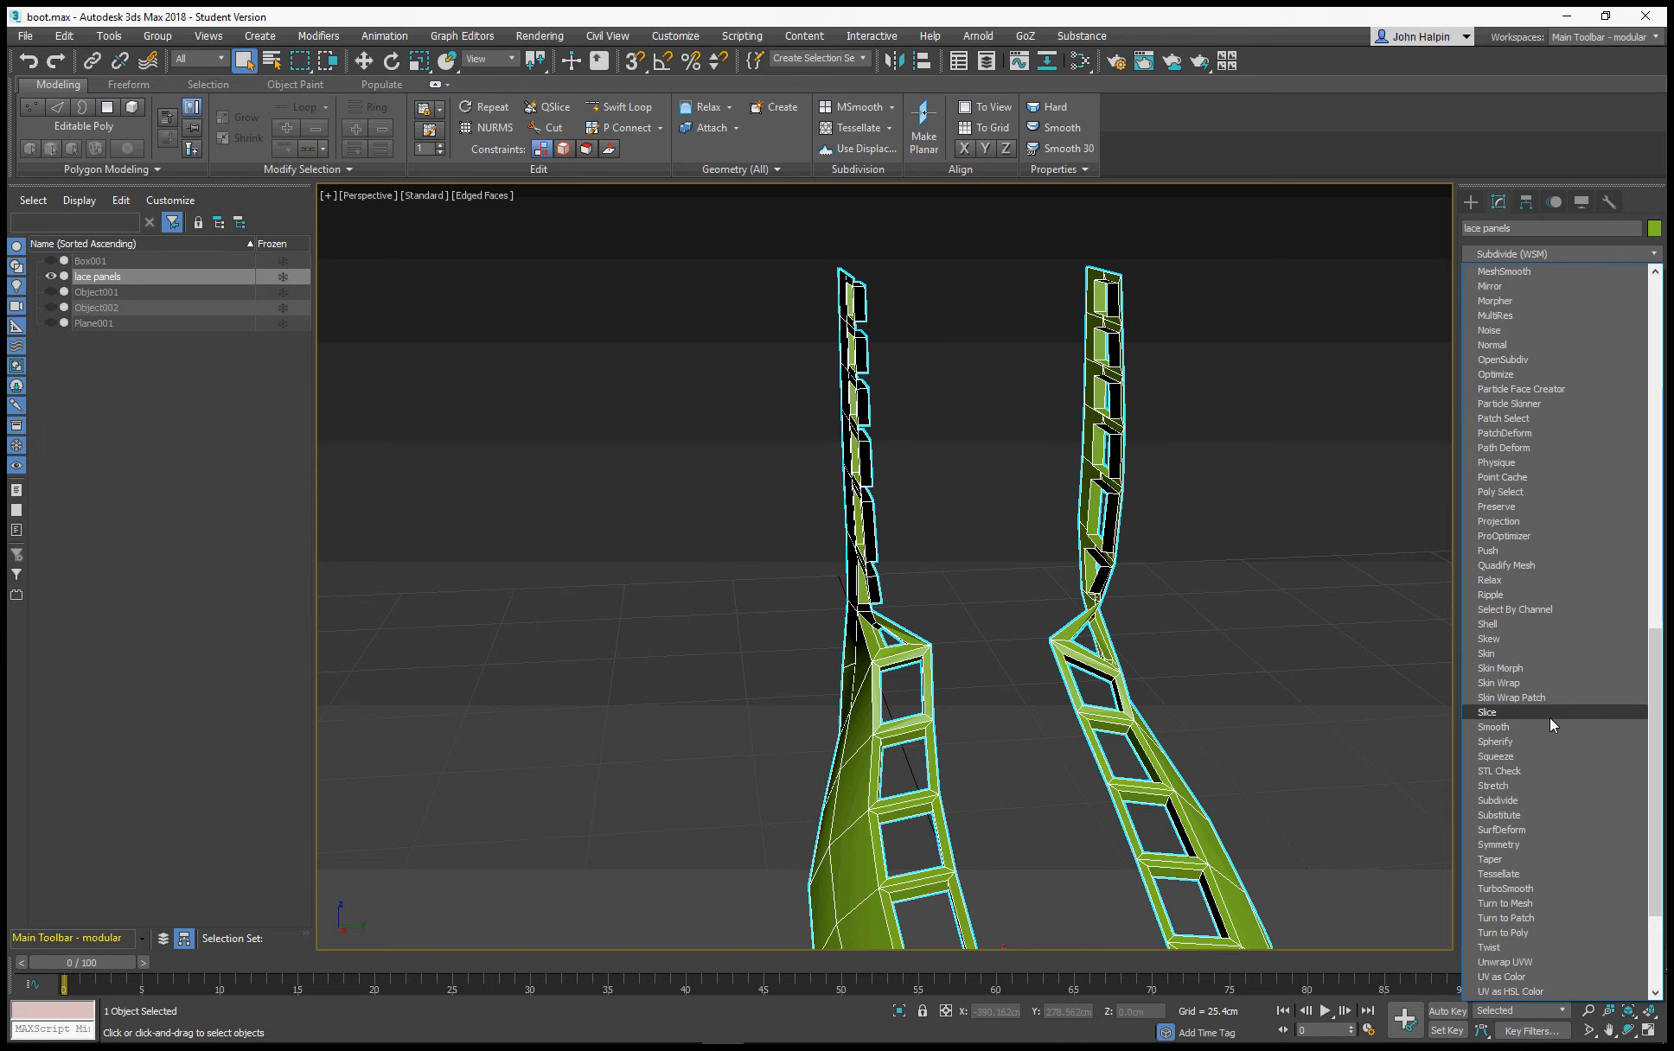
left_click(1526, 621)
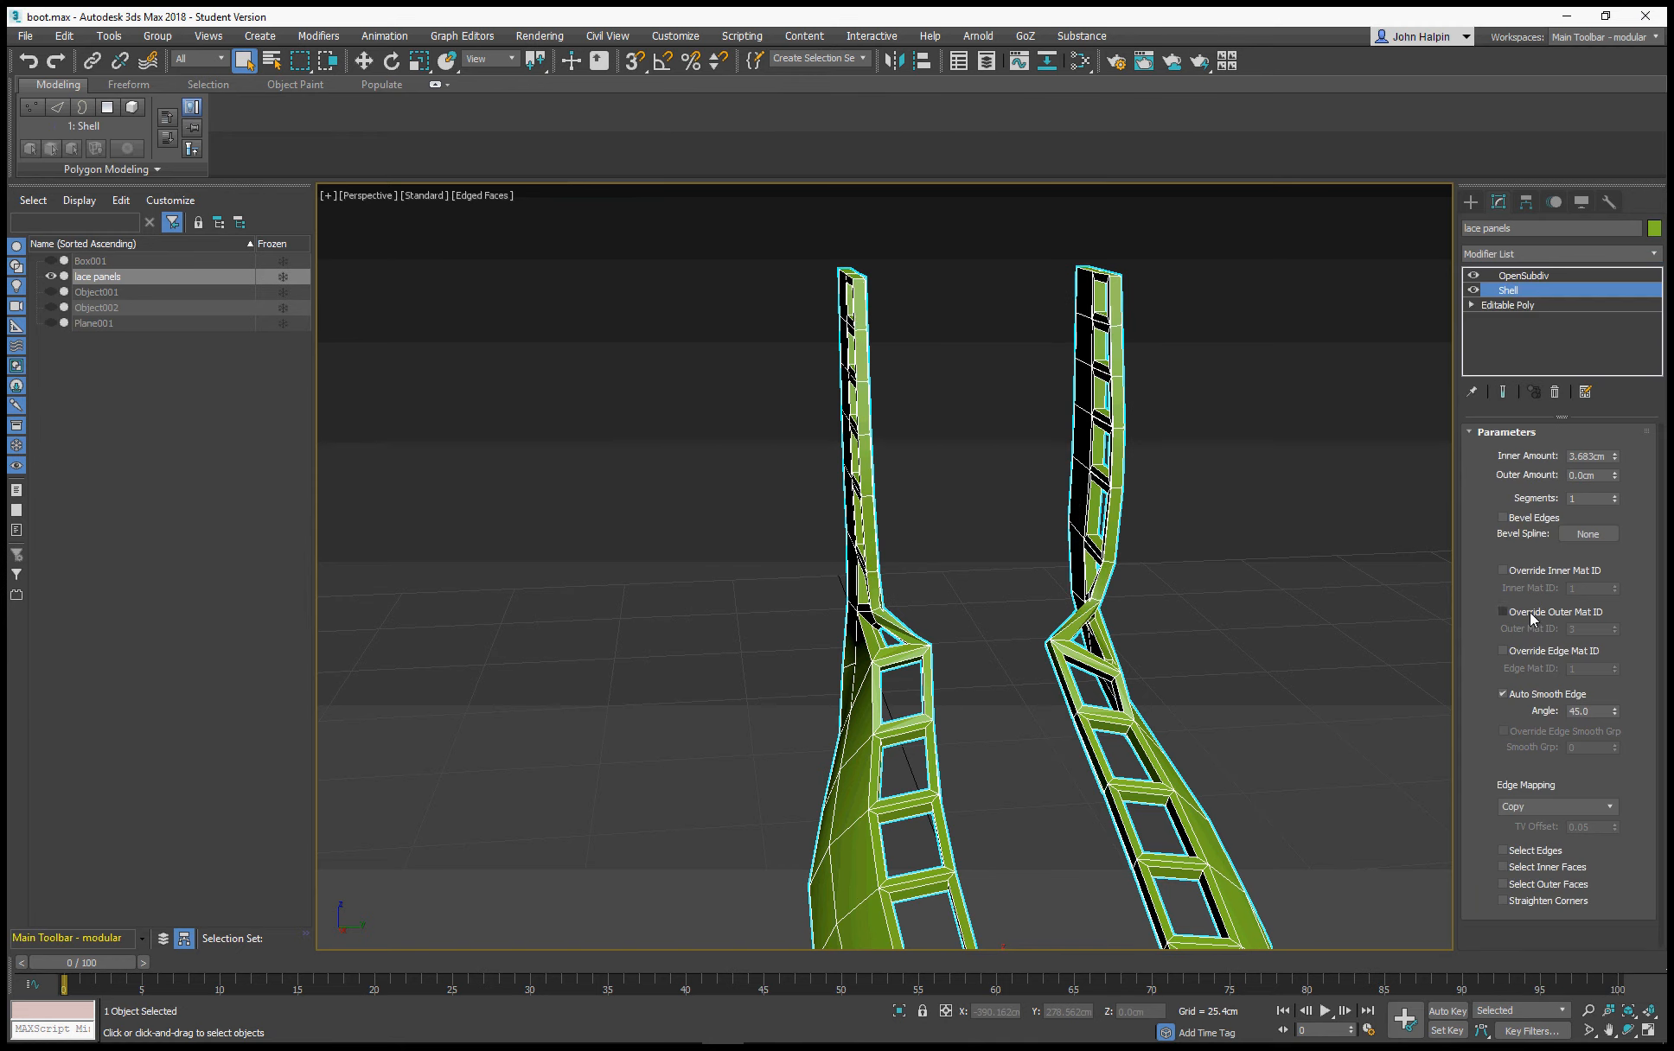
left_click(1541, 276)
scroll(1050, 554, "down", 3)
middle_click_drag(829, 466, 905, 536, "alt")
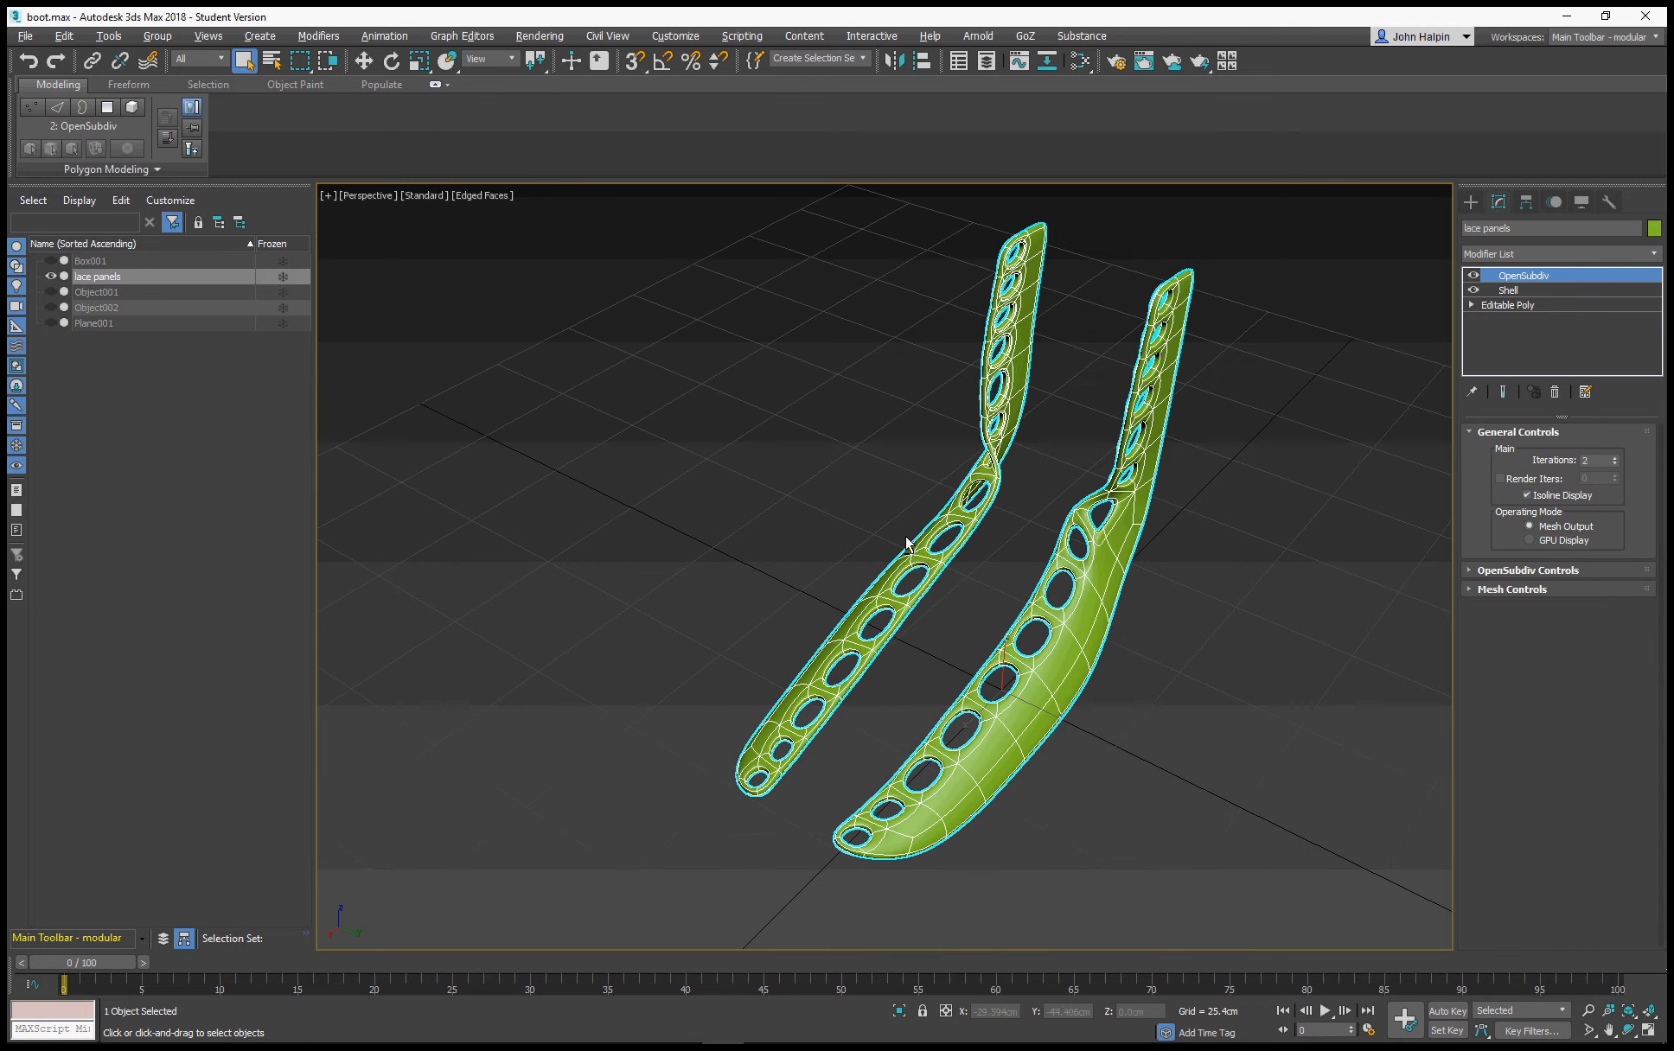
Unhide the boot mesh Plane001 to check how the thickened lace panels sit on it
left_click(50, 322)
scroll(676, 464, "up", 2)
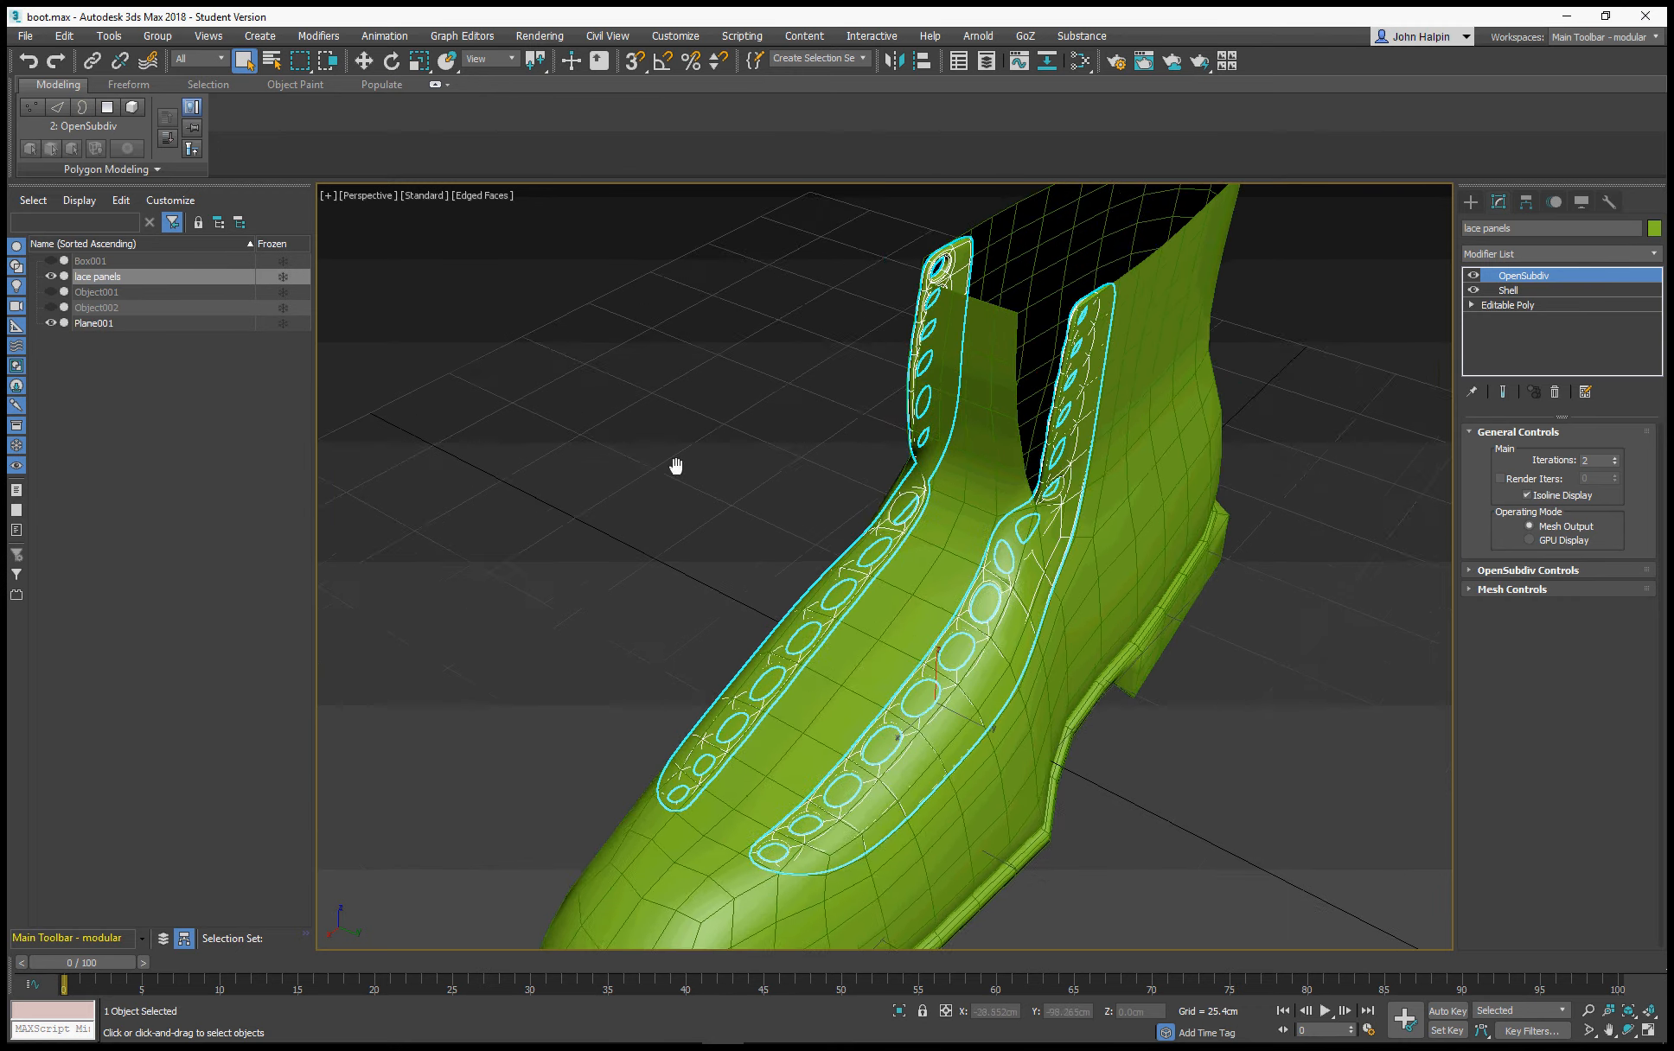
middle_click_drag(745, 452, 838, 515, "alt")
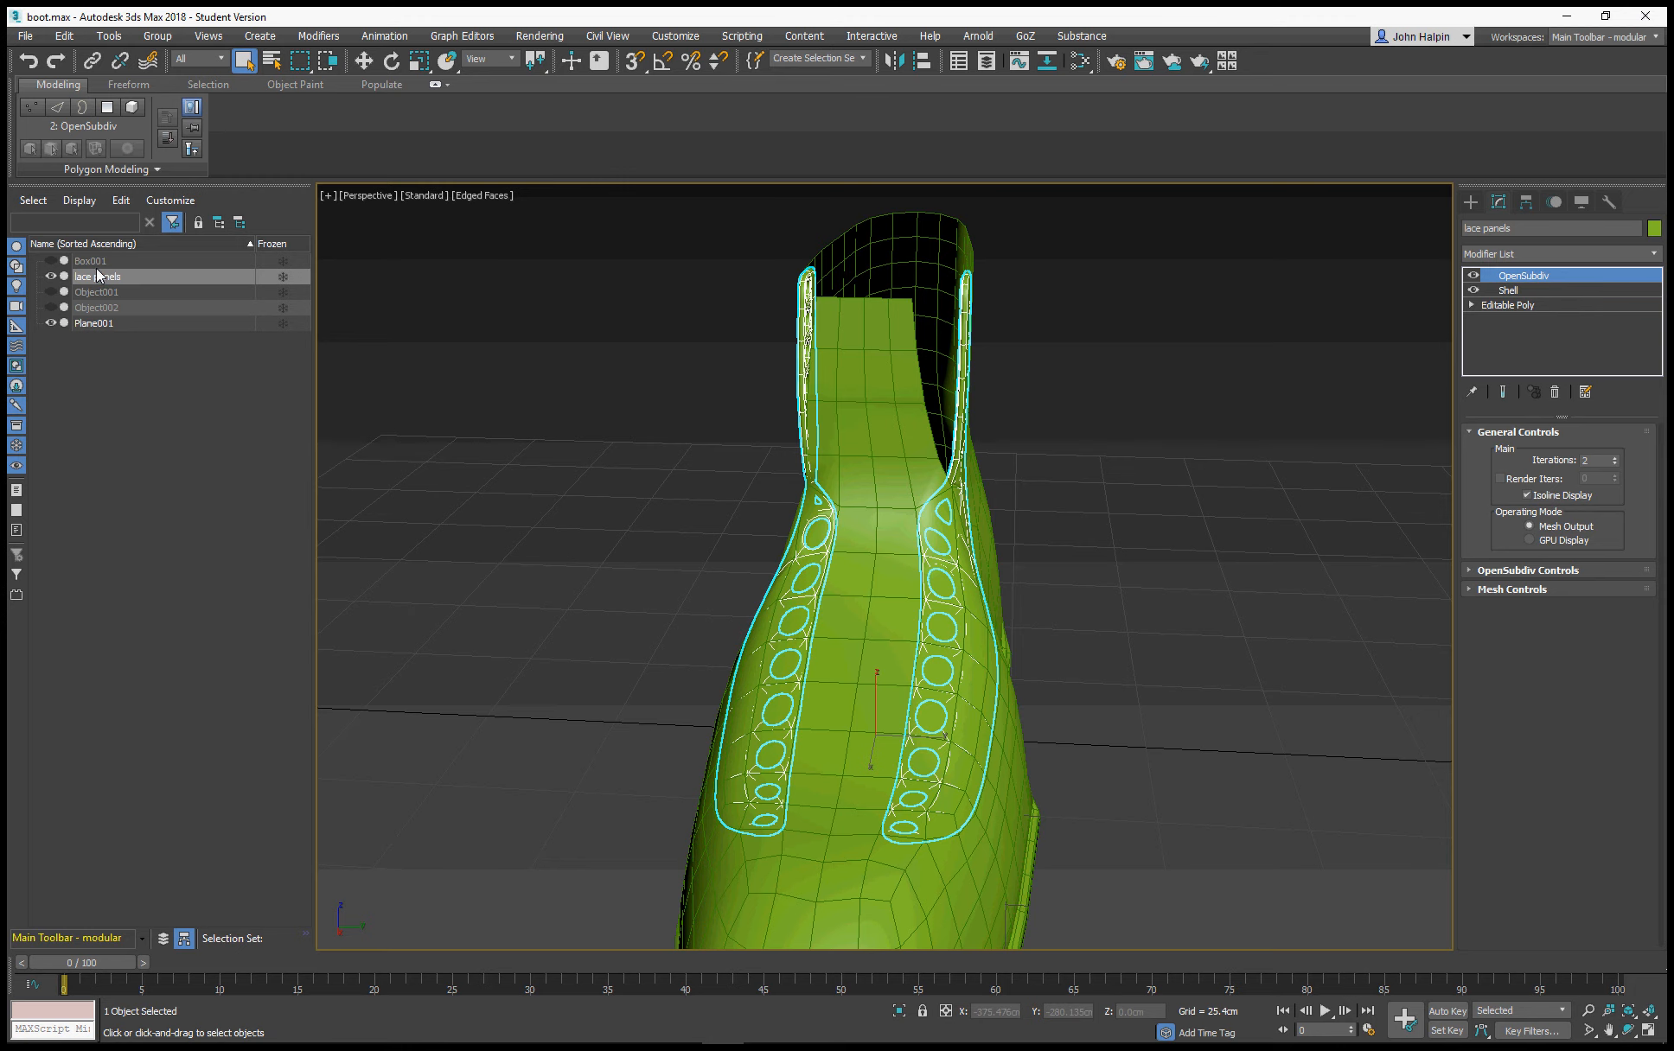
Set the lace panels' Shell inner amount to 0 cm and outer amount to 3 cm, and return to the OpenSubdiv level
left_click(1511, 290)
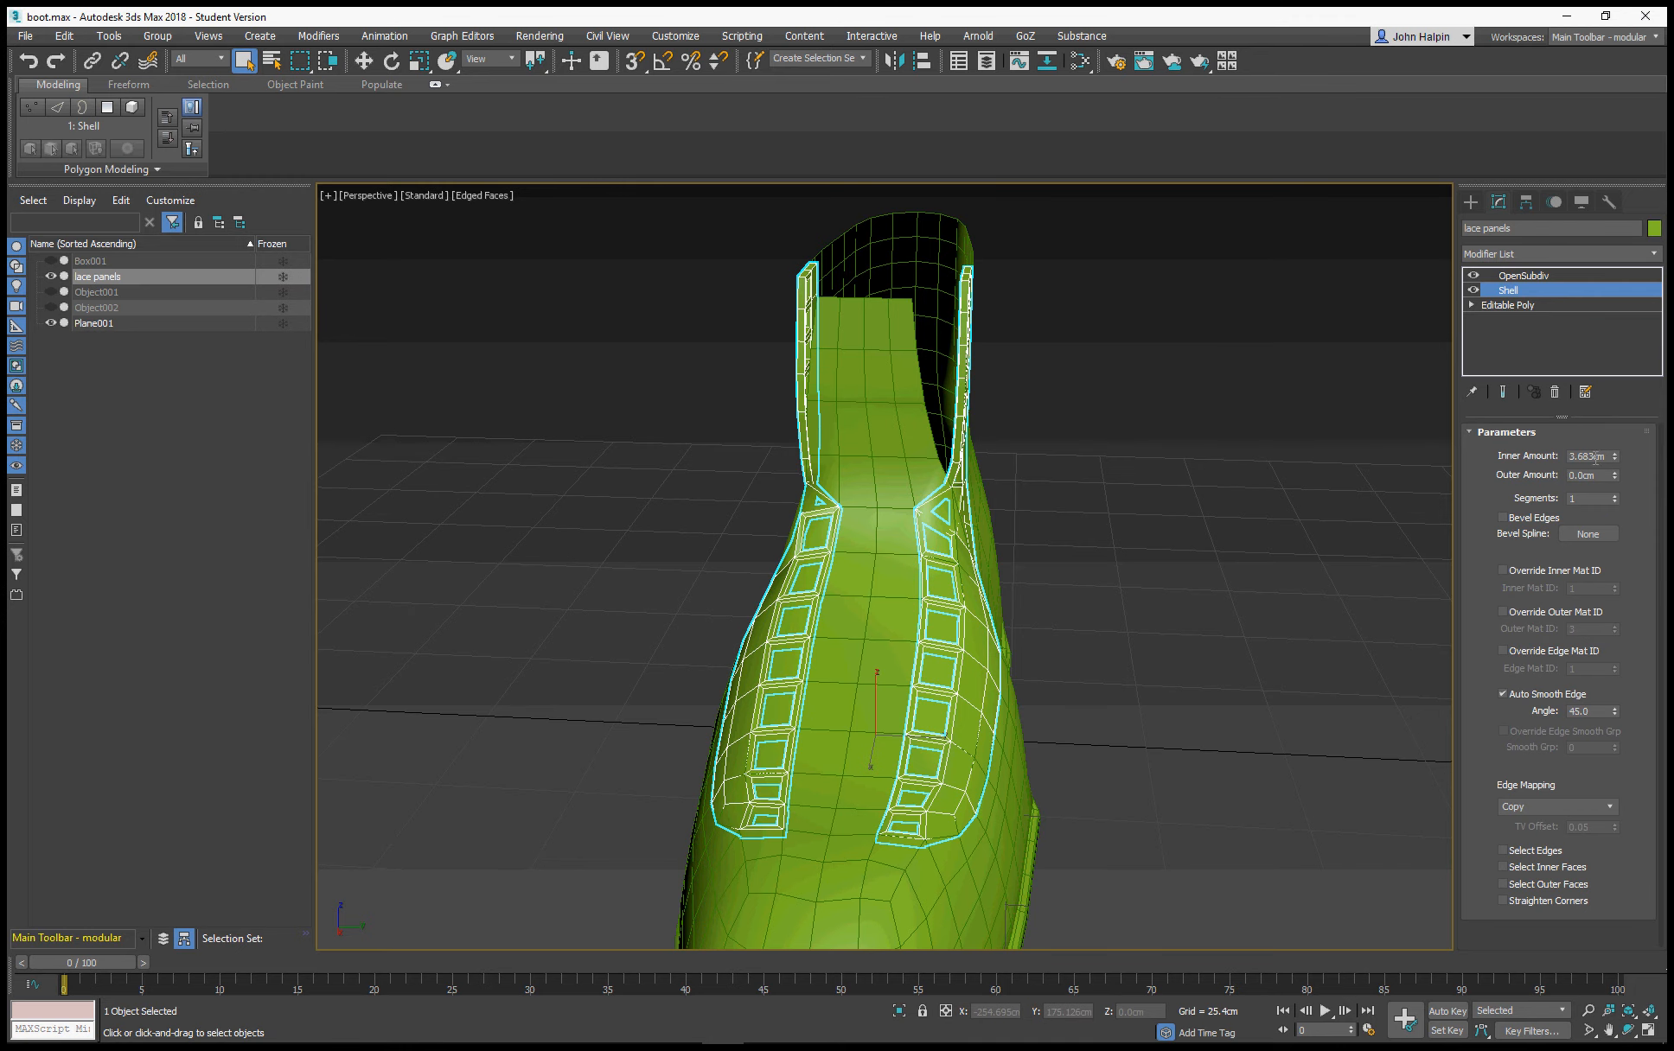
left_click(1595, 457)
type("0")
key("Return")
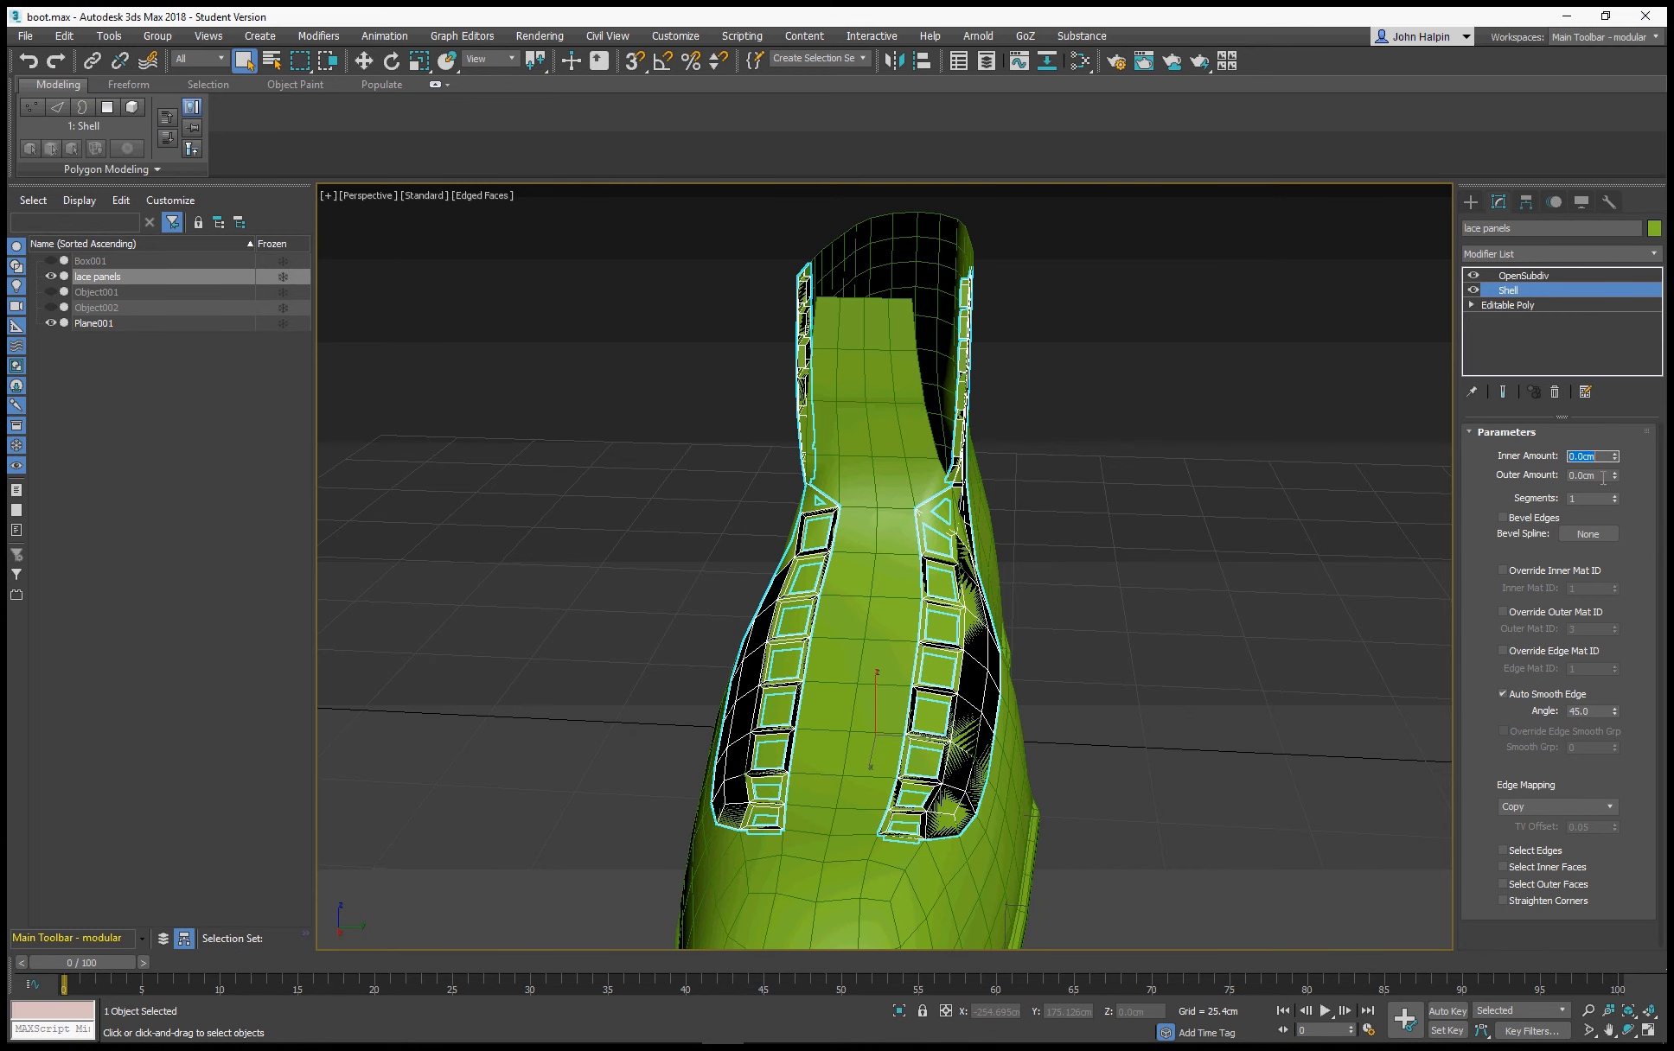
left_click(1599, 475)
type("3")
key("Return")
left_click(1522, 276)
middle_click_drag(1192, 446, 1087, 445, "alt")
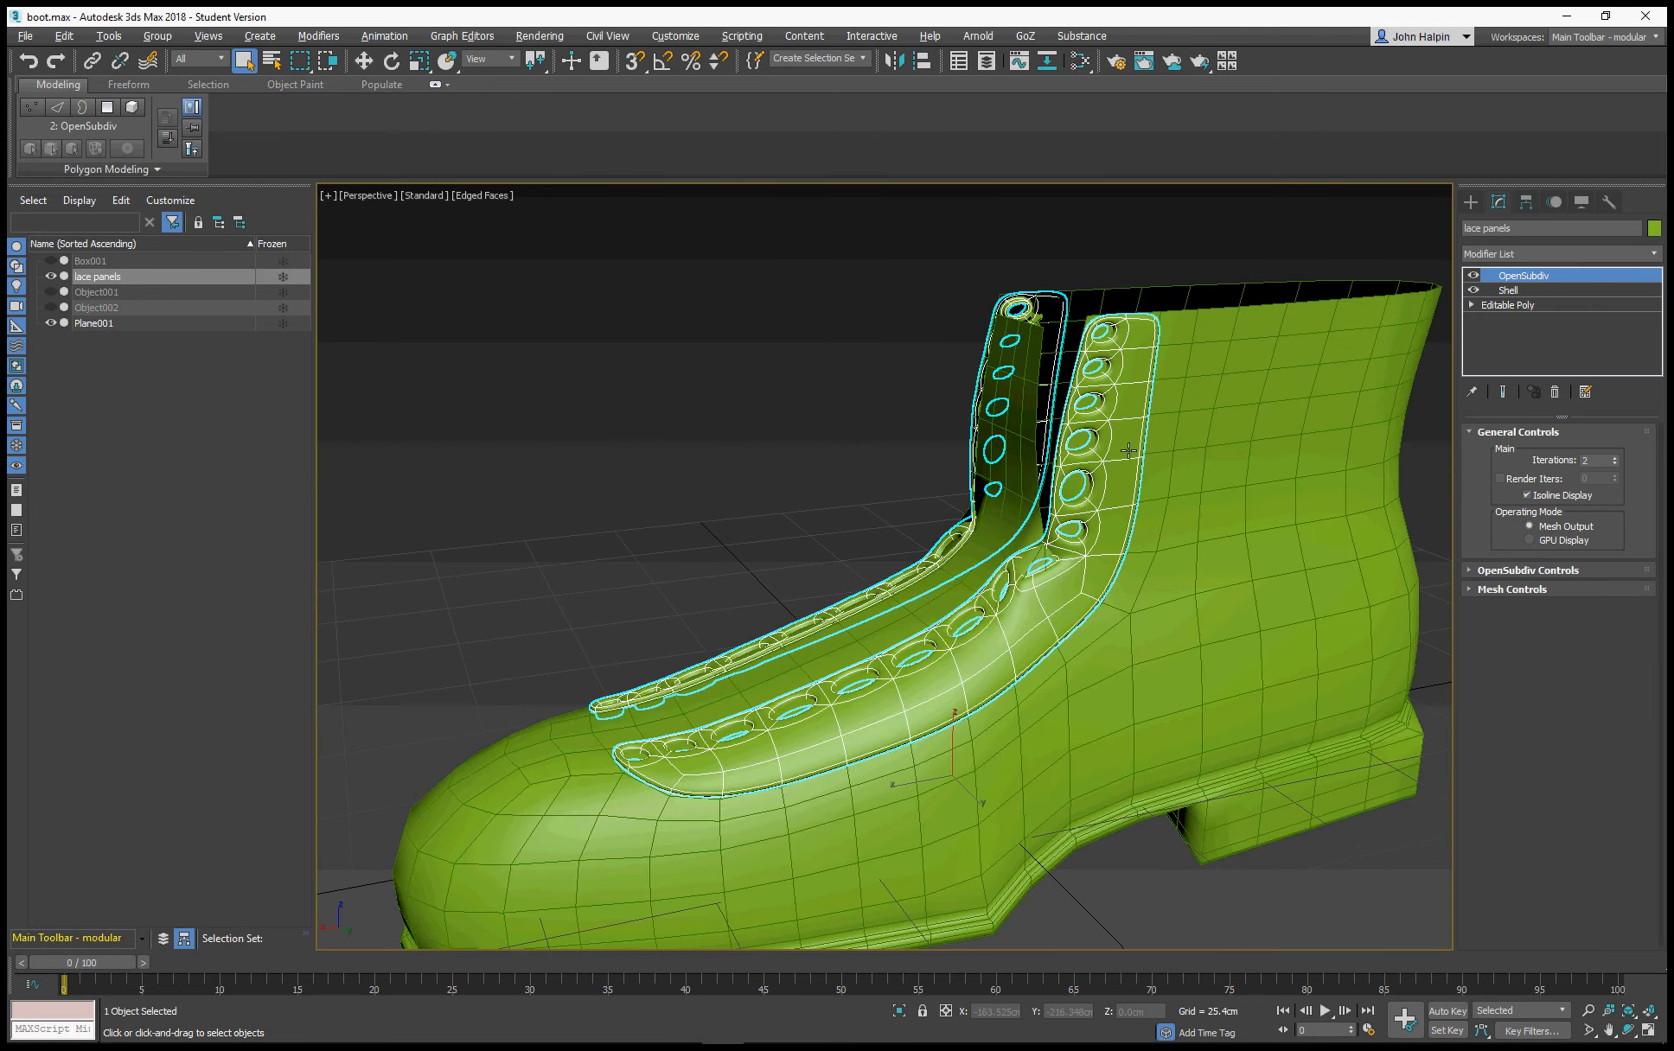
Select the boot mesh Plane001 and insert a Shell modifier between its Editable Poly and OpenSubdiv
left_click(1202, 412)
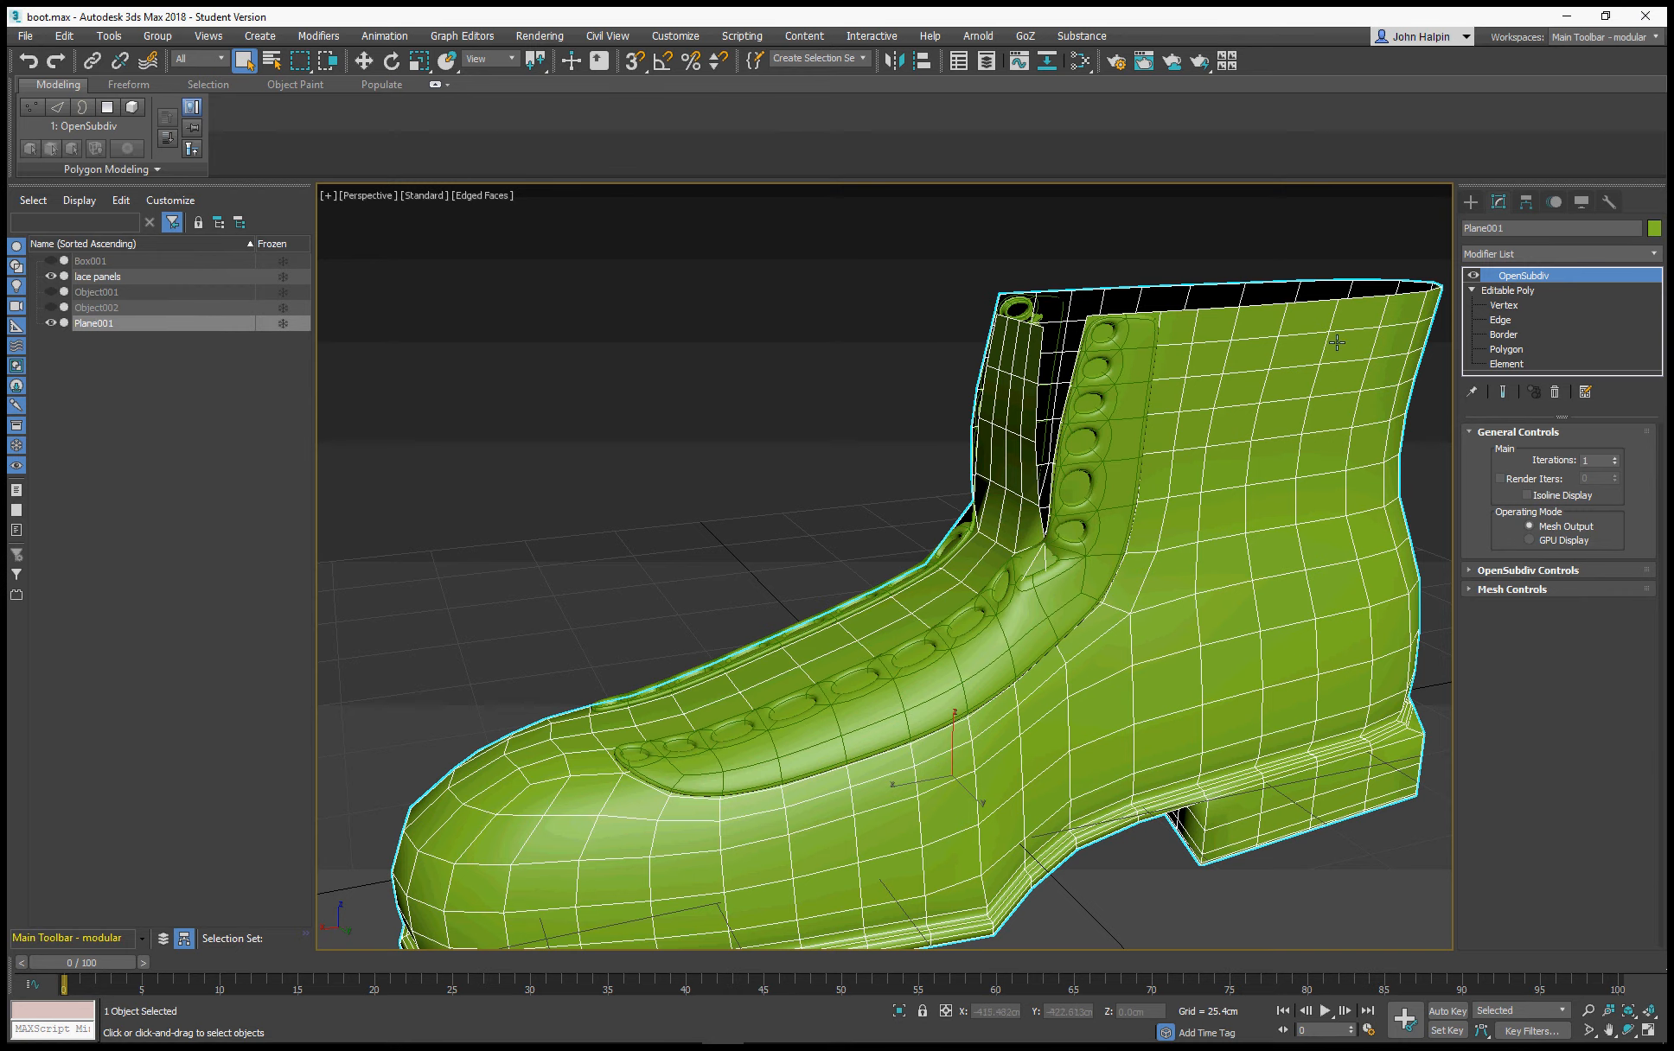
left_click(1541, 293)
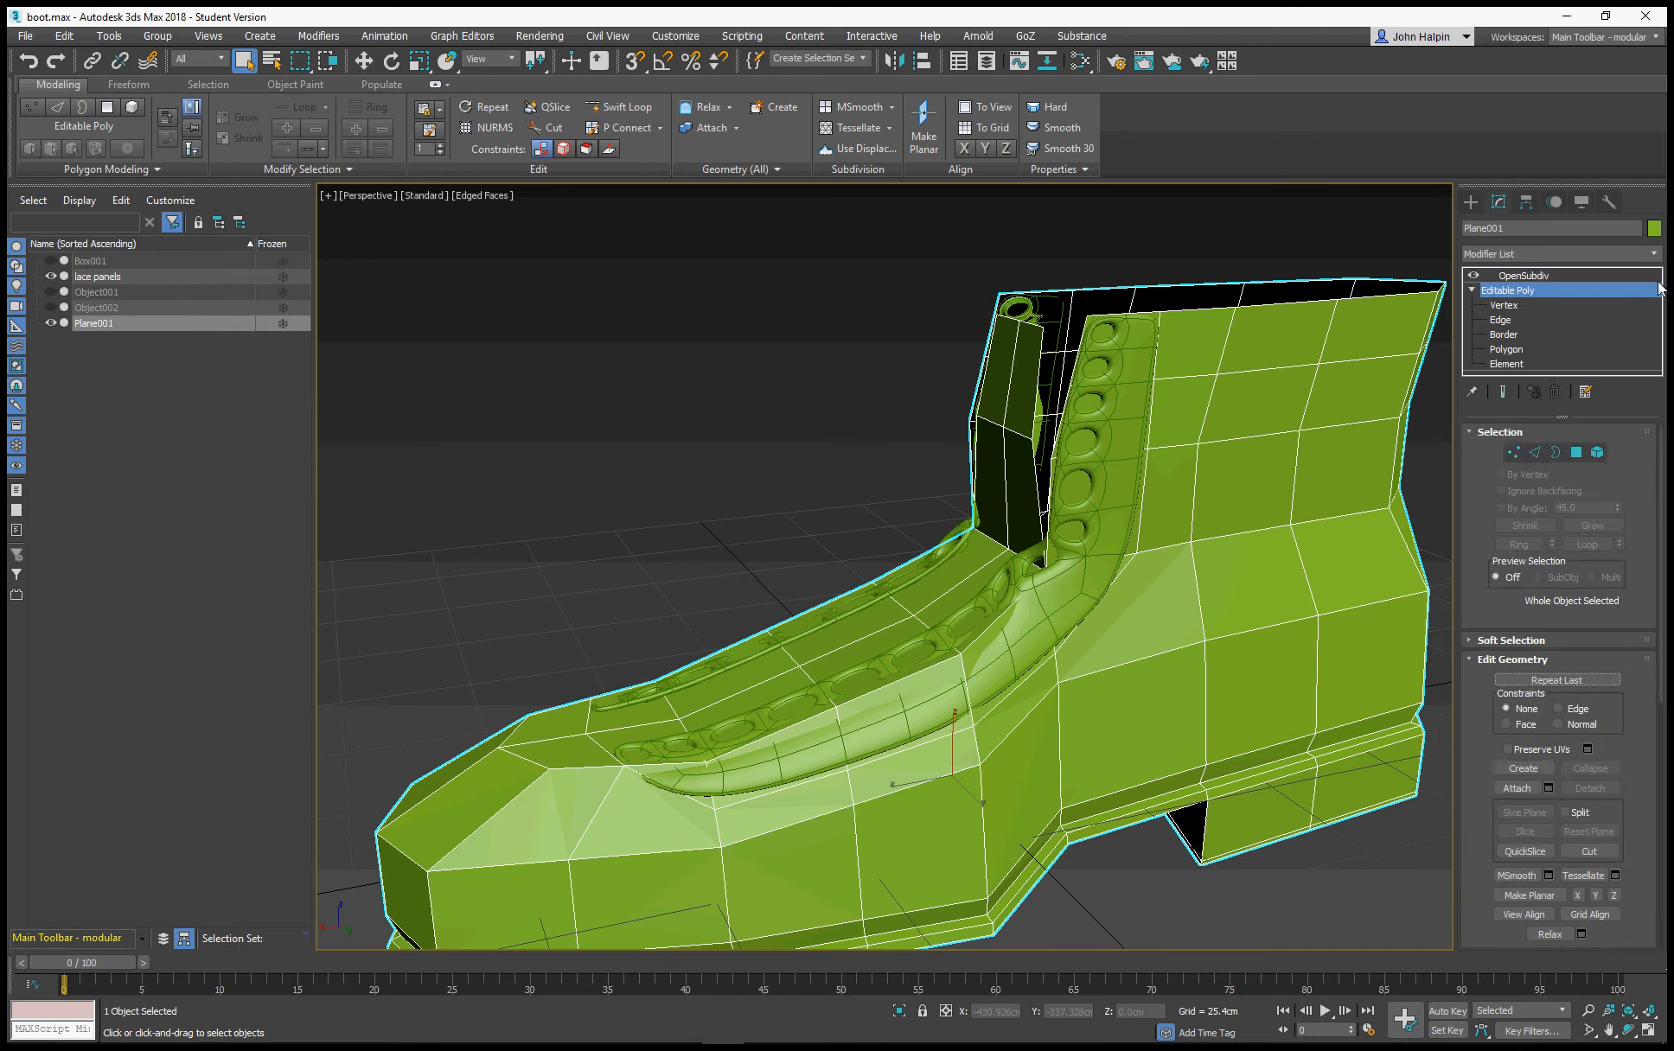
left_click(1655, 253)
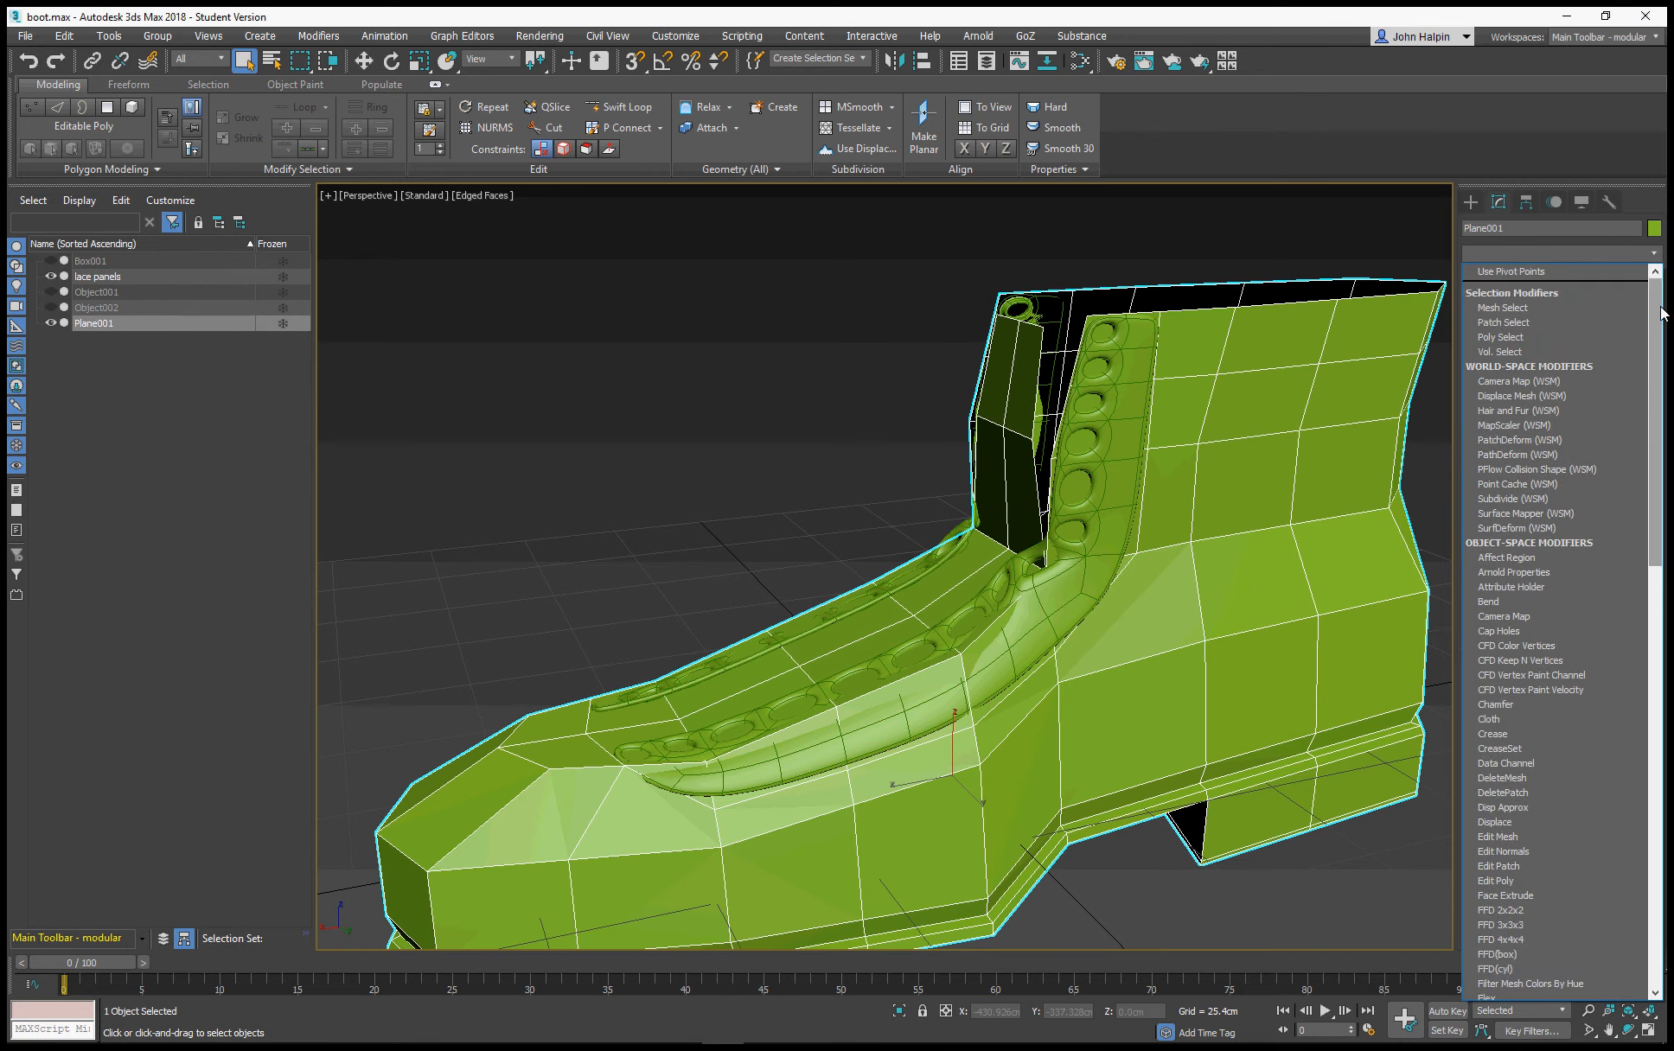
left_click_drag(1664, 311, 1667, 644)
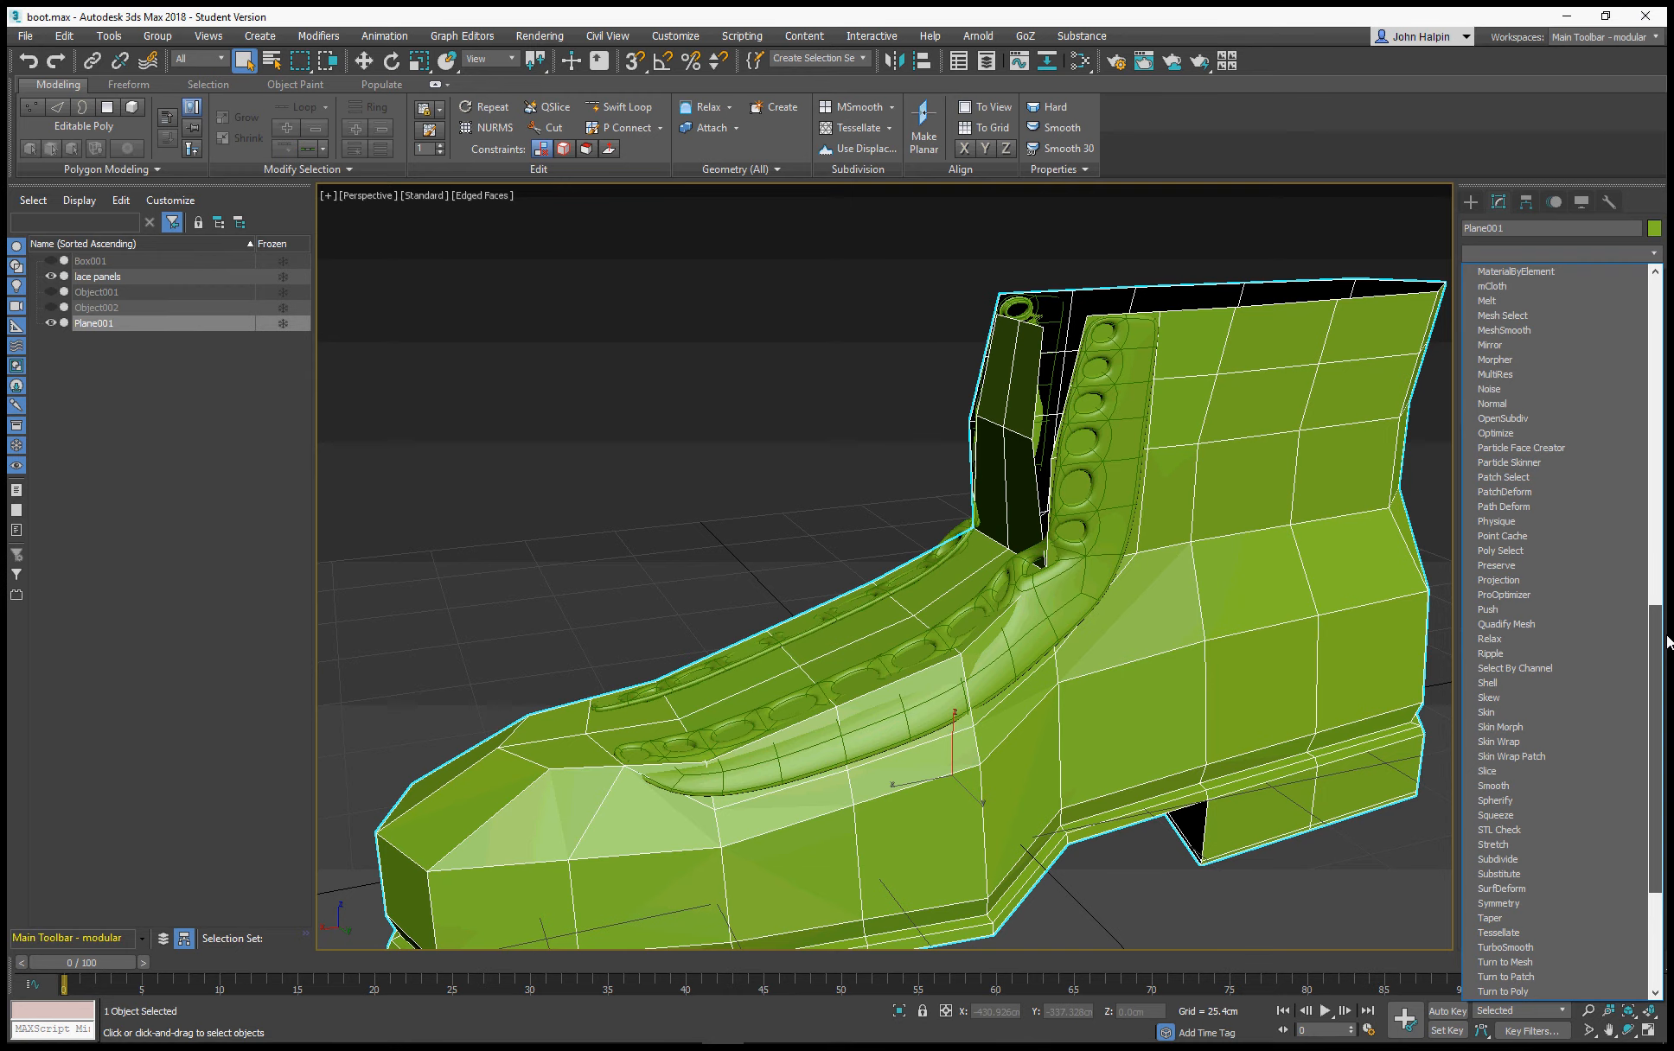
left_click(1472, 684)
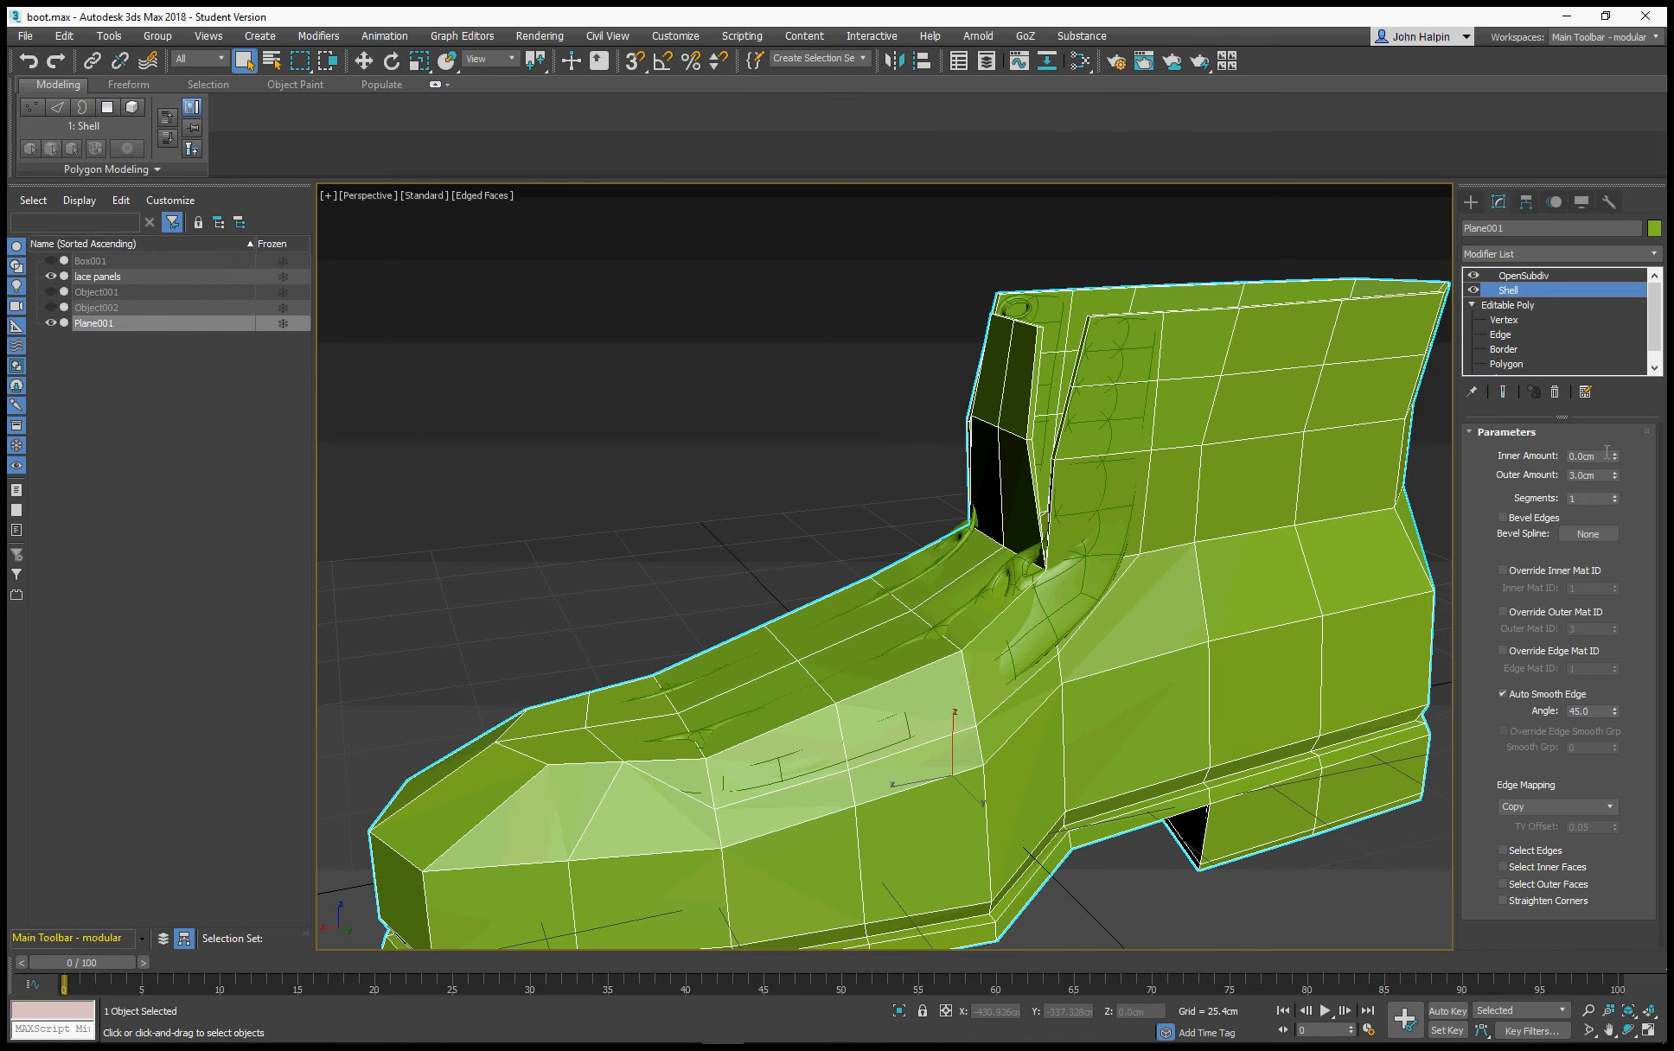
Set the boot's Shell outer amount to 0 cm and inner amount to 3 cm, and return to the OpenSubdiv level
double_click(1598, 475)
type("0")
key("Return")
double_click(1558, 459)
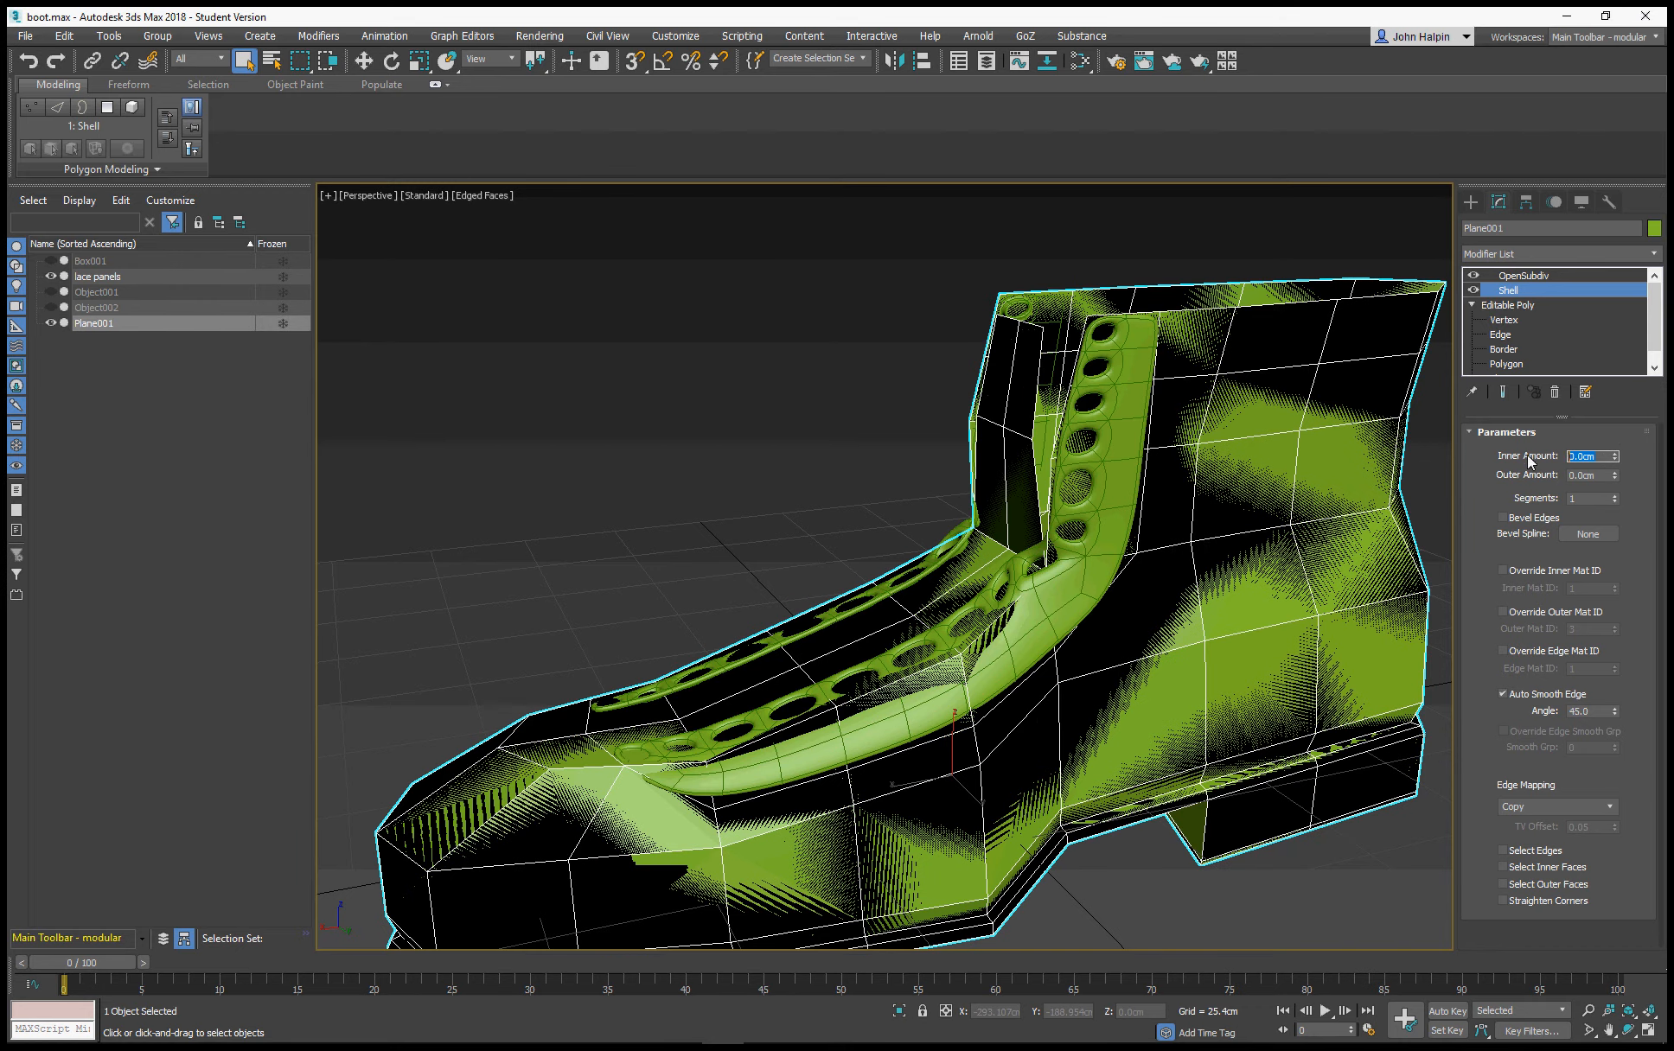
type("3")
key("Return")
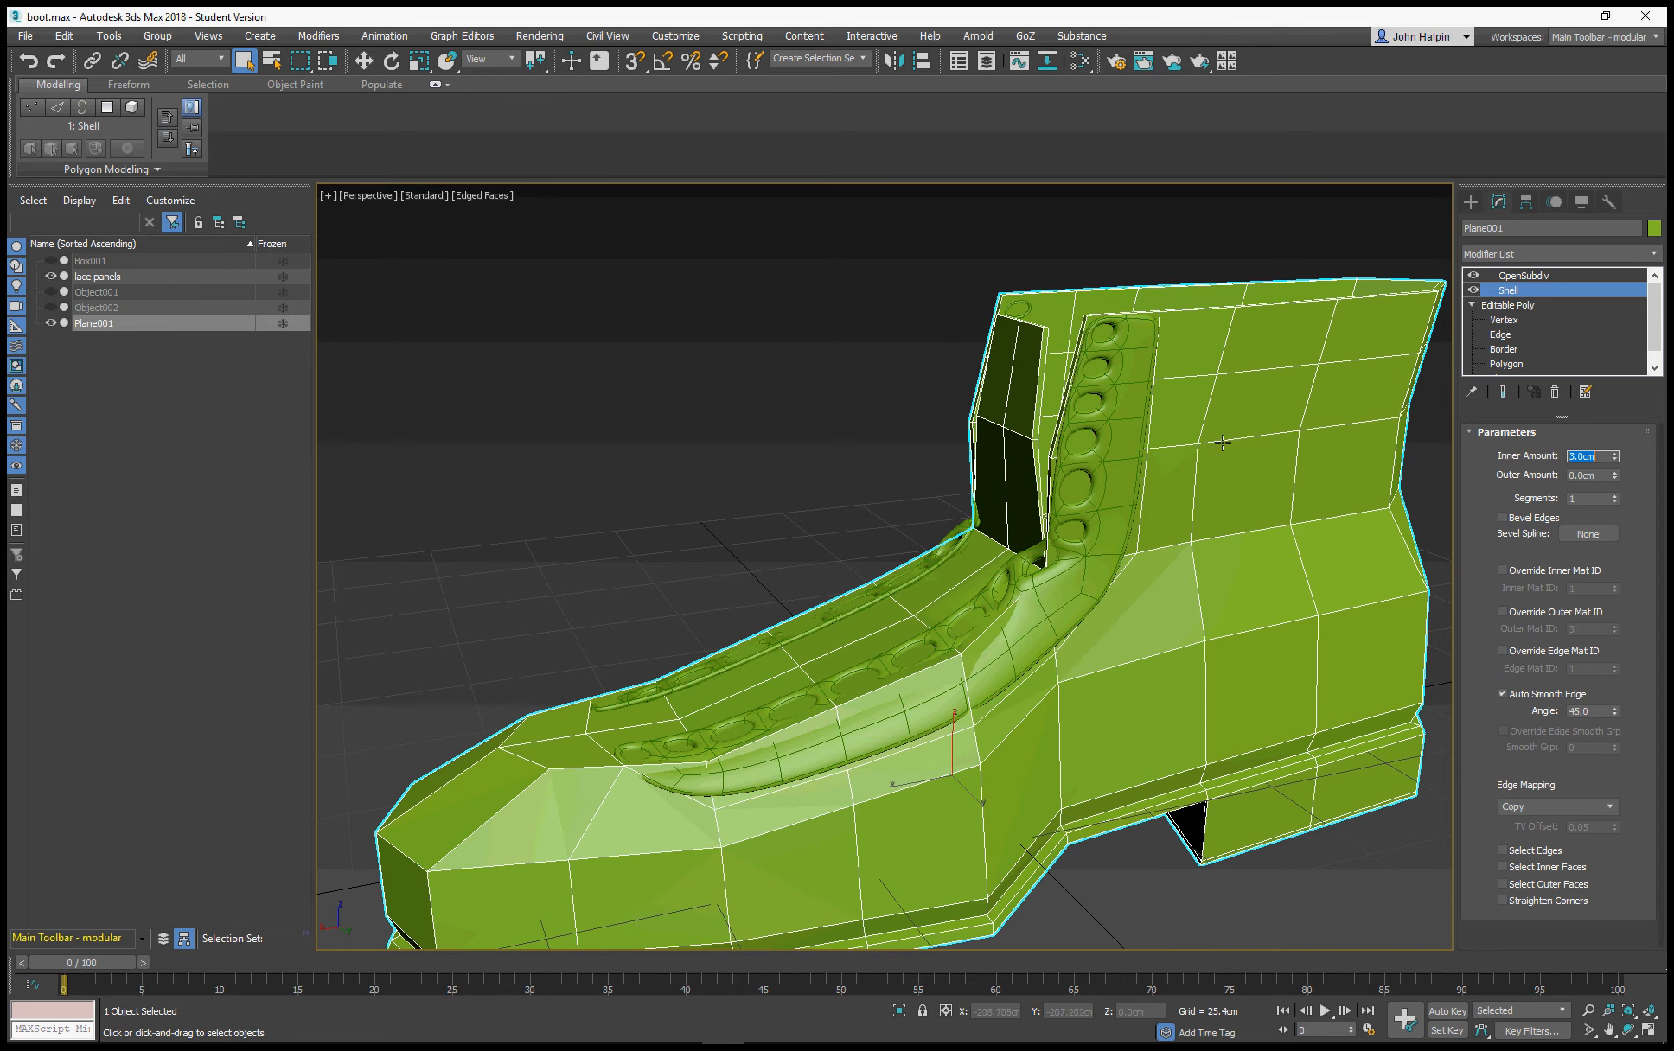
left_click(1558, 280)
mouse_move(966, 543)
middle_mouse_down("alt")
mouse_move(1170, 540)
mouse_move(979, 548)
middle_mouse_up("alt")
scroll(978, 548, "down", 5)
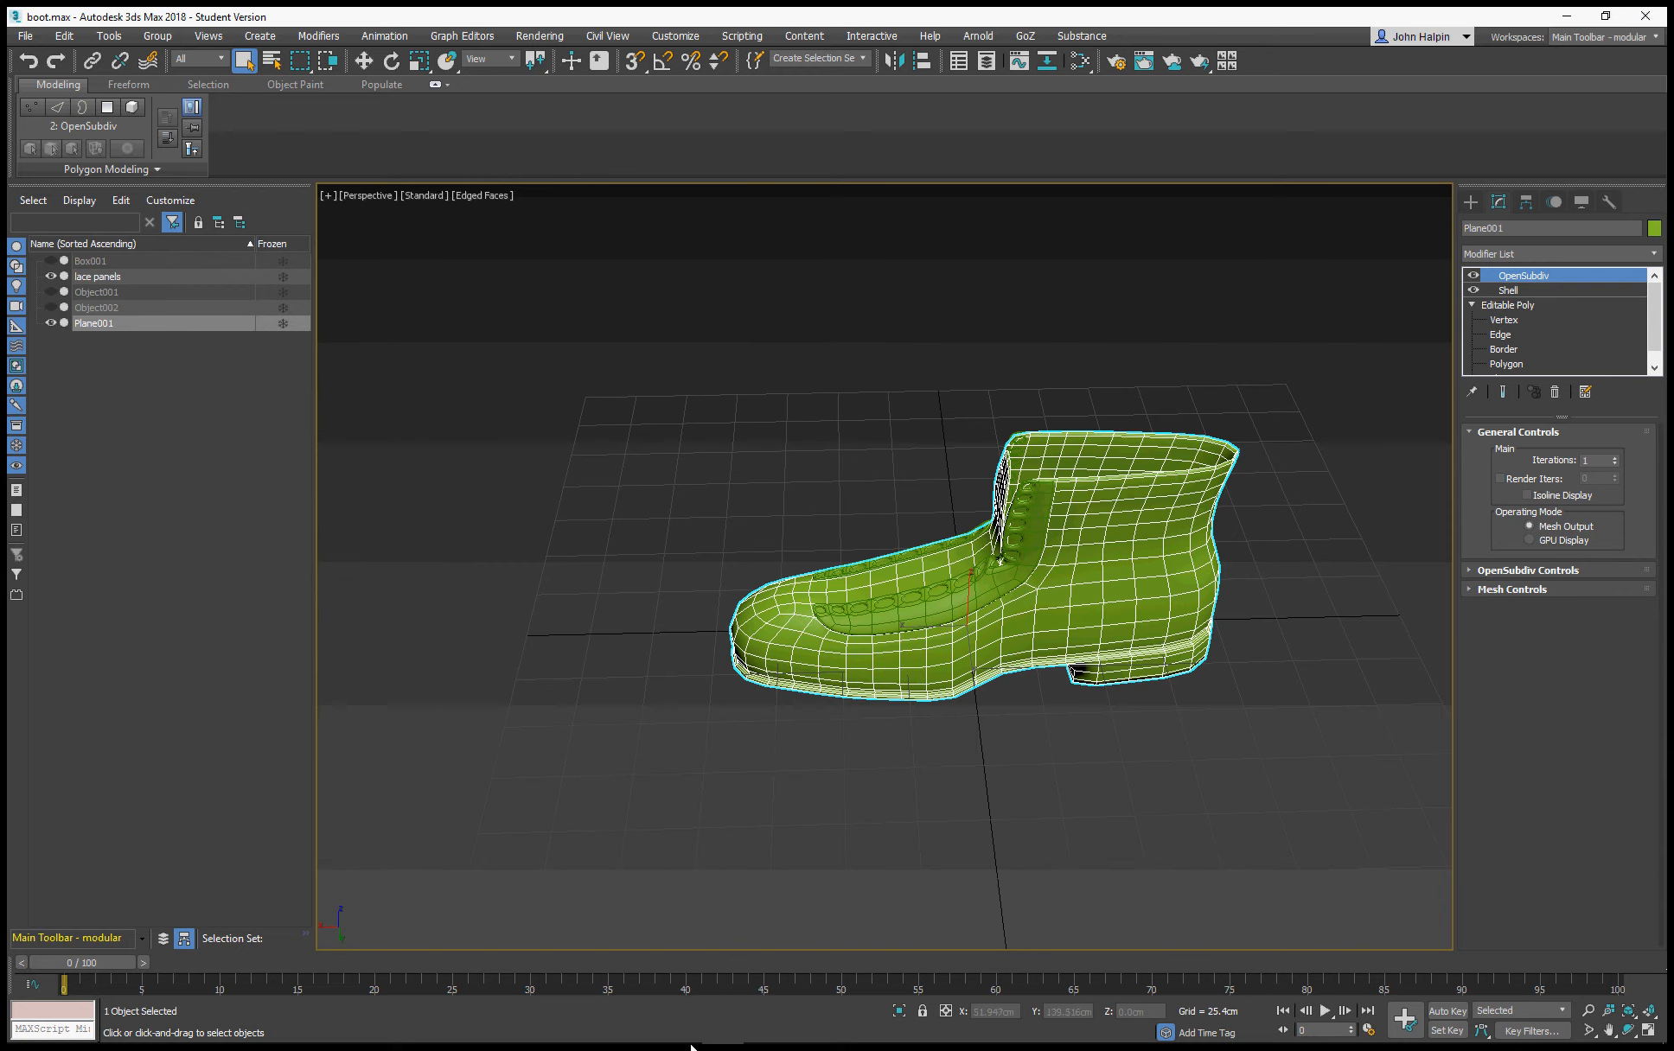
mouse_move(866, 1044)
left_click(763, 1028)
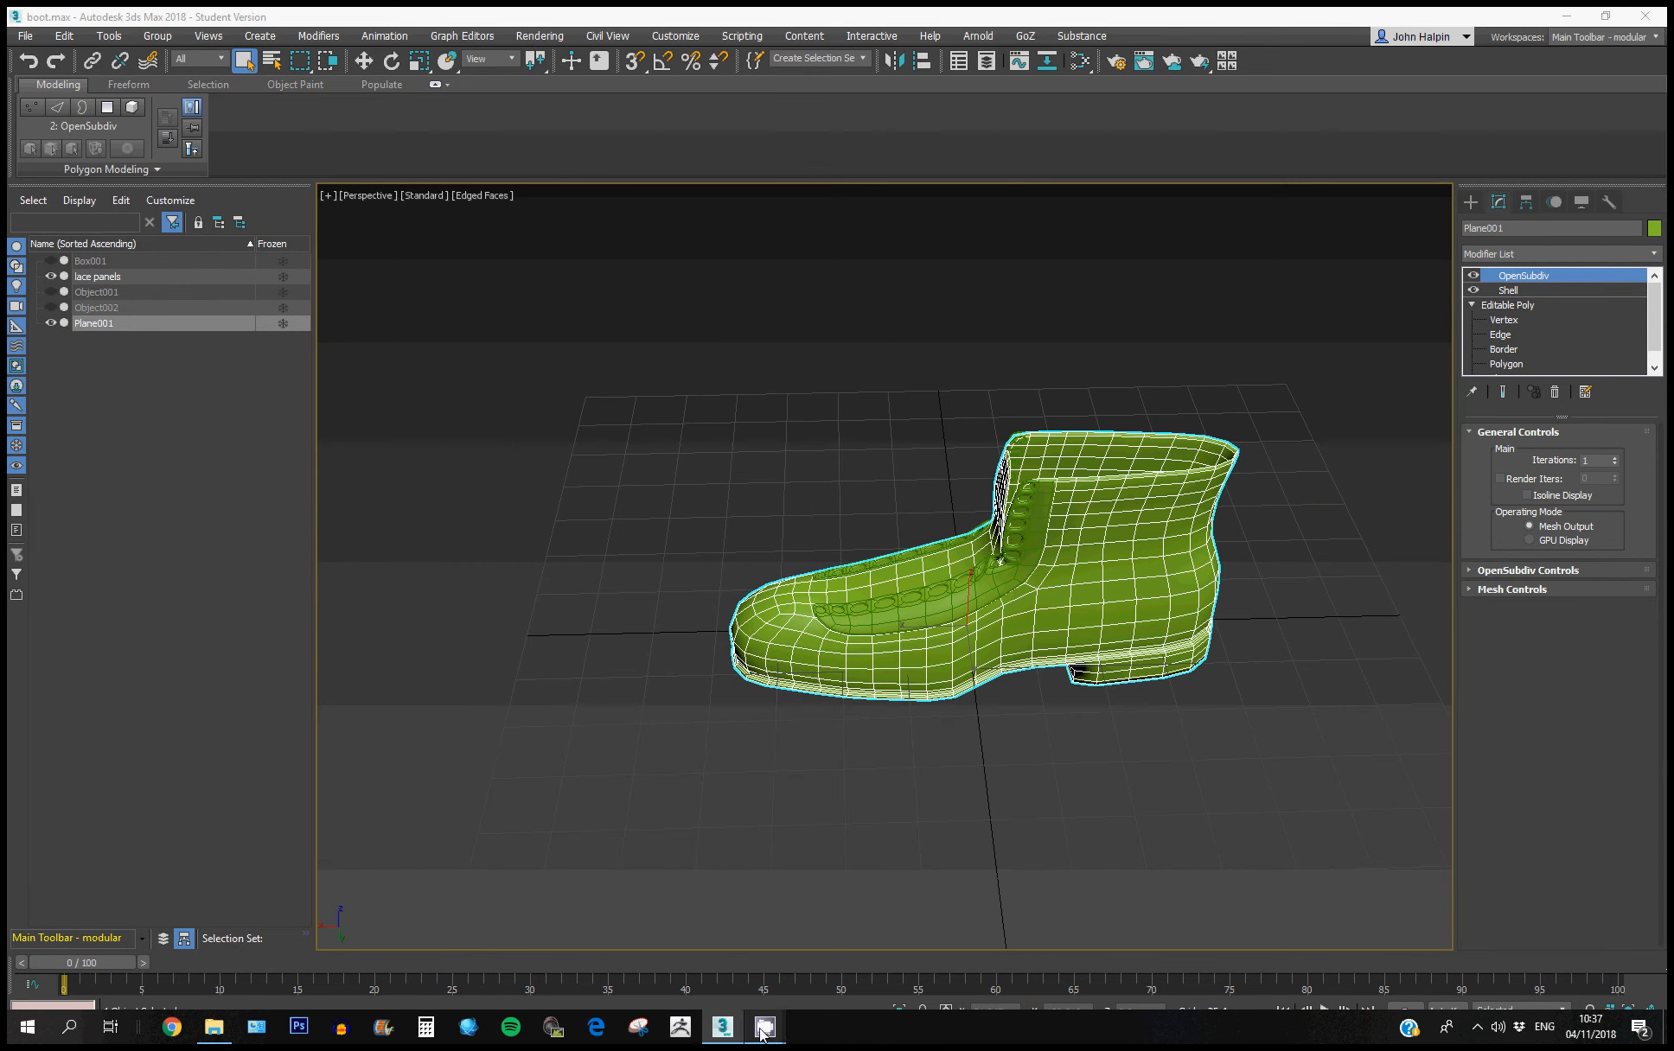